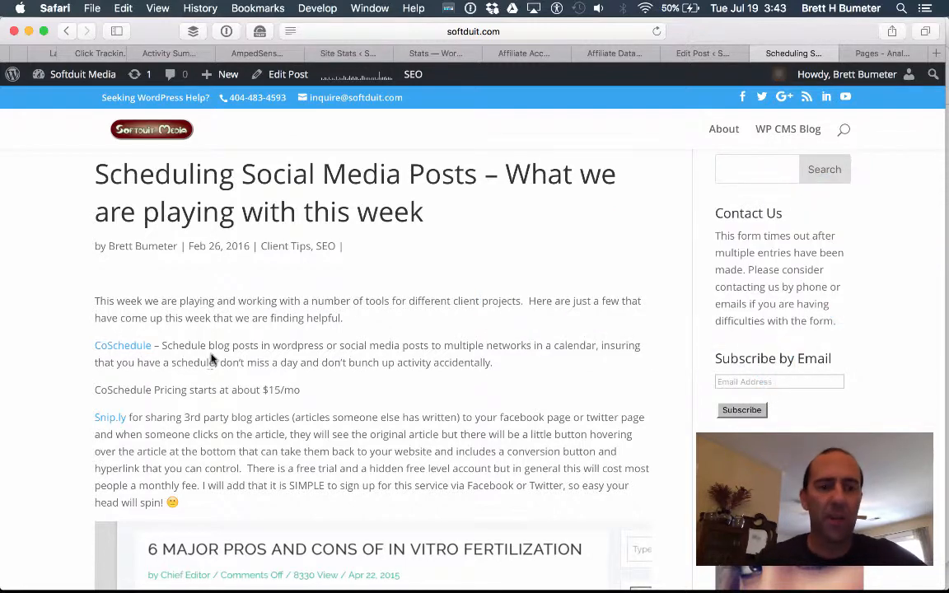
Follow the blog post's CoSchedule link and start the free 14-day trial sign-up.
{"action": "left_click", "coordinate": [123, 346]}
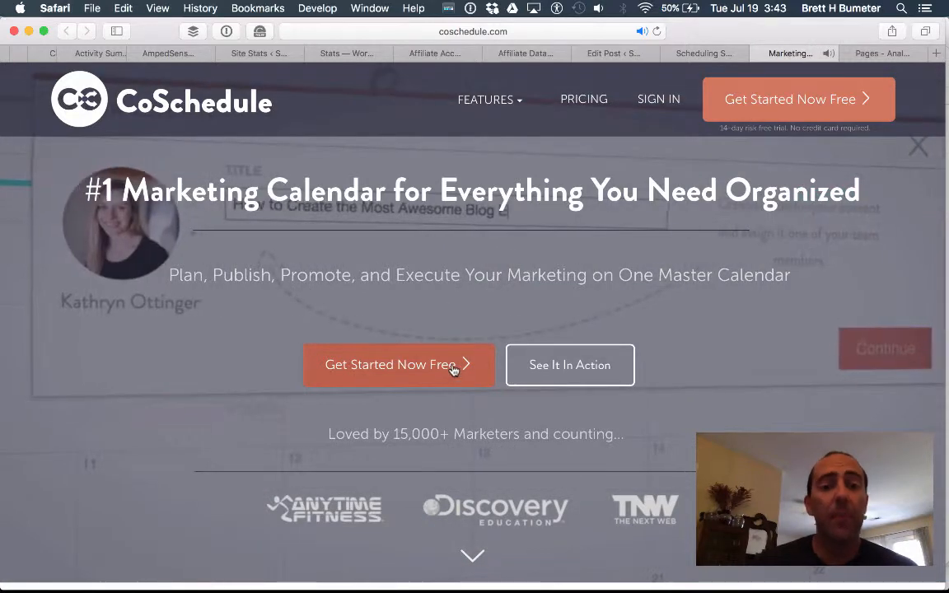
{"action": "left_click", "coordinate": [430, 368]}
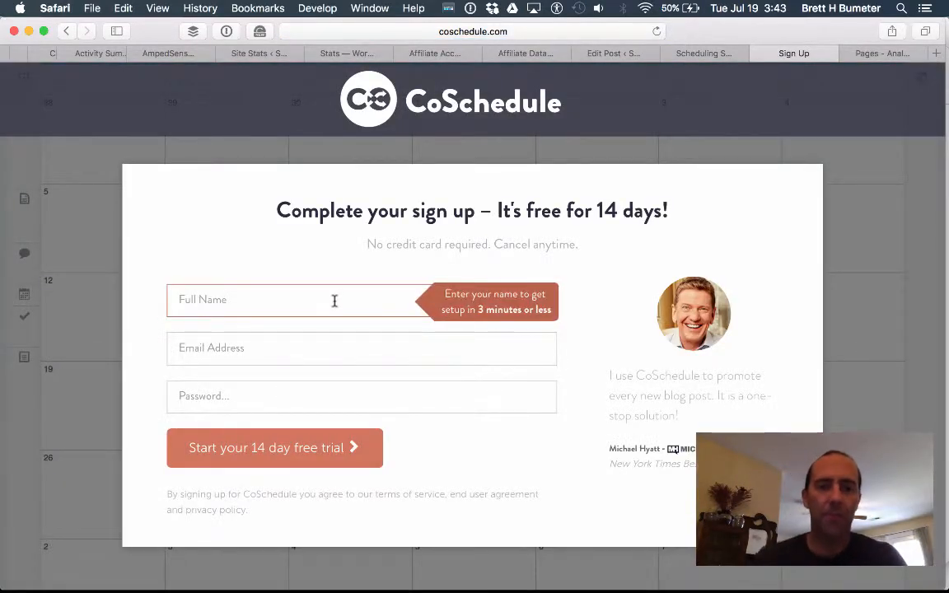
Enter the full name, e-mail address and password, submit the 14-day trial, and save the login.
{"action": "left_click", "coordinate": [334, 300]}
{"action": "type", "text": "Brett"}
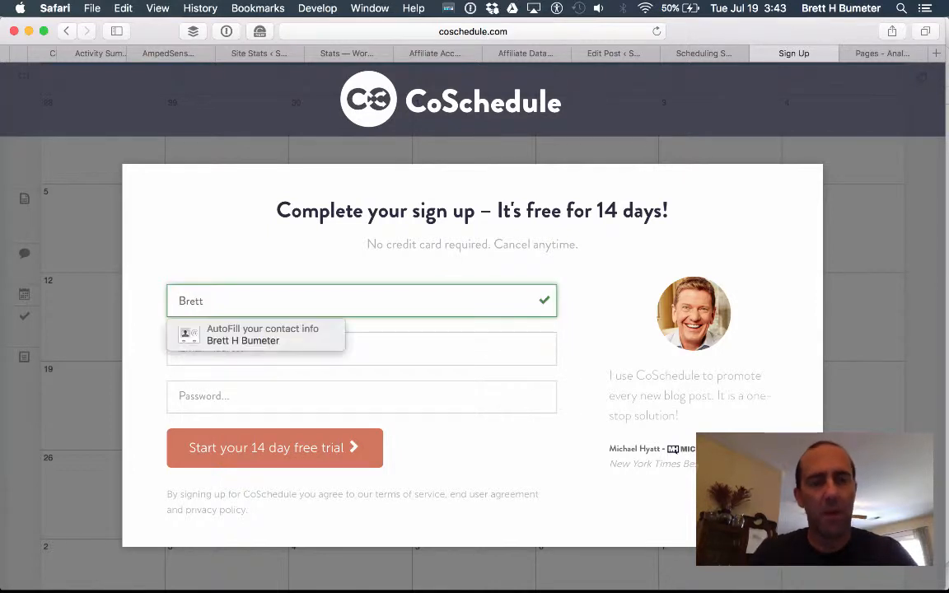
{"action": "type", "text": " Bumeter"}
{"action": "key", "text": "Tab"}
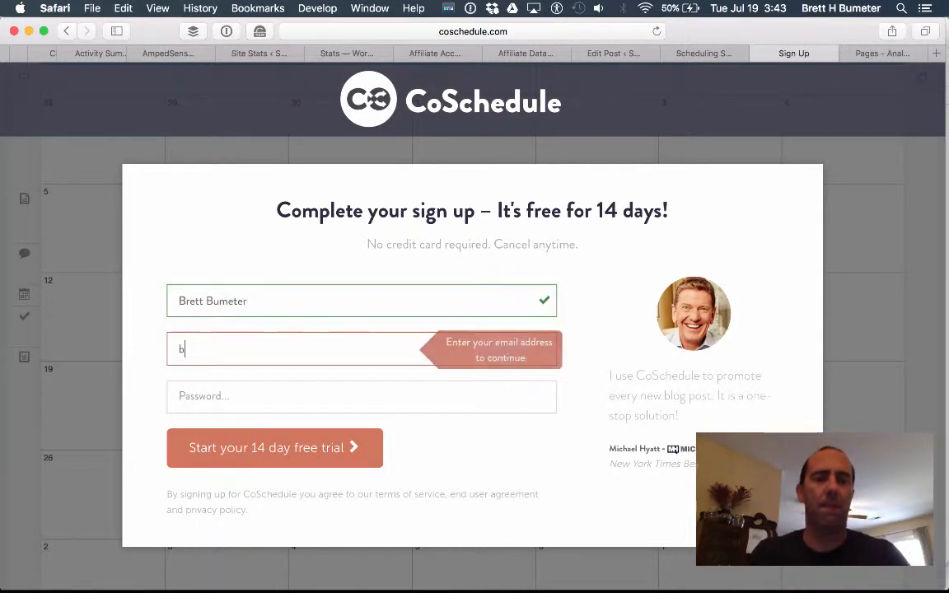
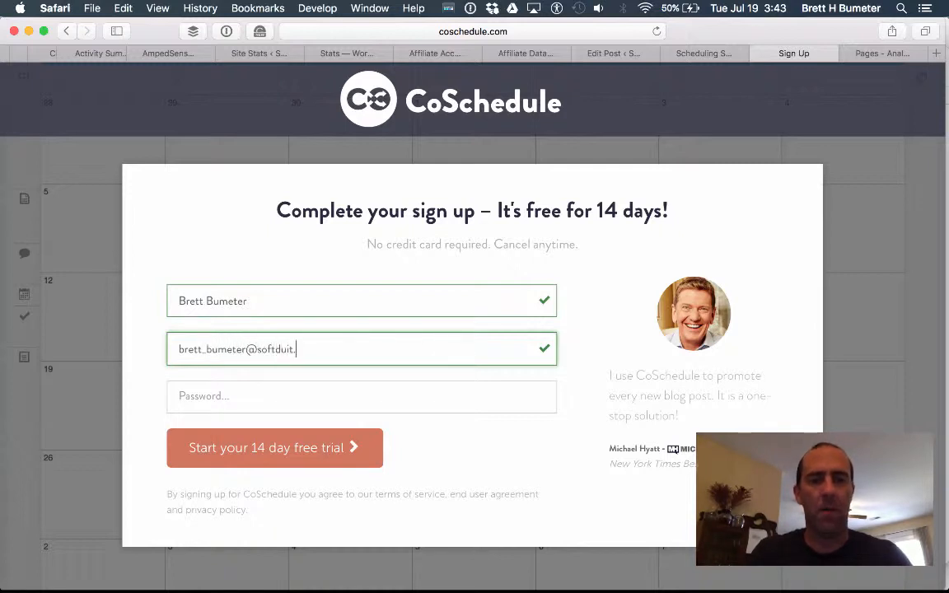
{"action": "key", "text": "Tab"}
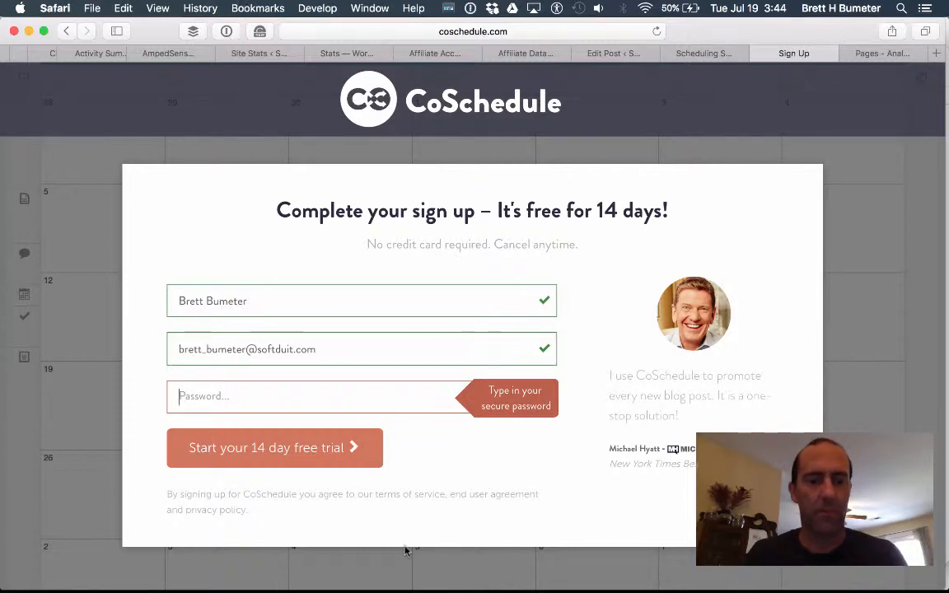
{"action": "key", "text": "super+shift+2"}
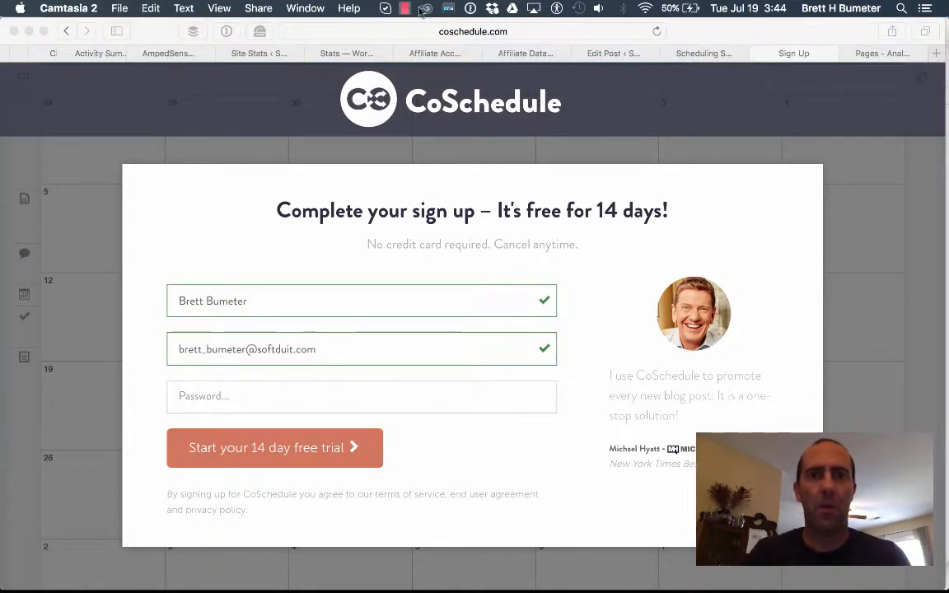
{"action": "left_click", "coordinate": [404, 8]}
{"action": "left_click", "coordinate": [426, 40]}
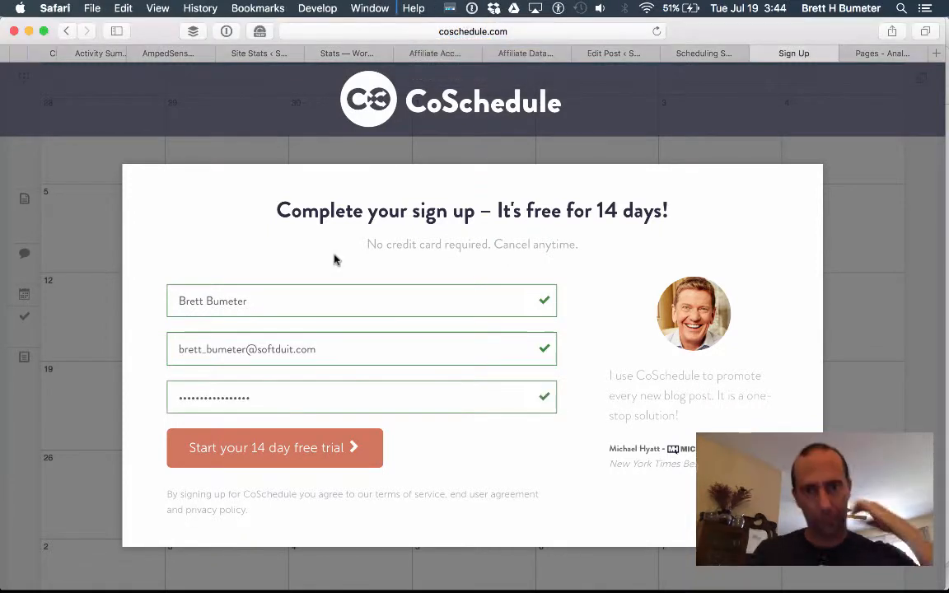
{"action": "left_click", "coordinate": [251, 456]}
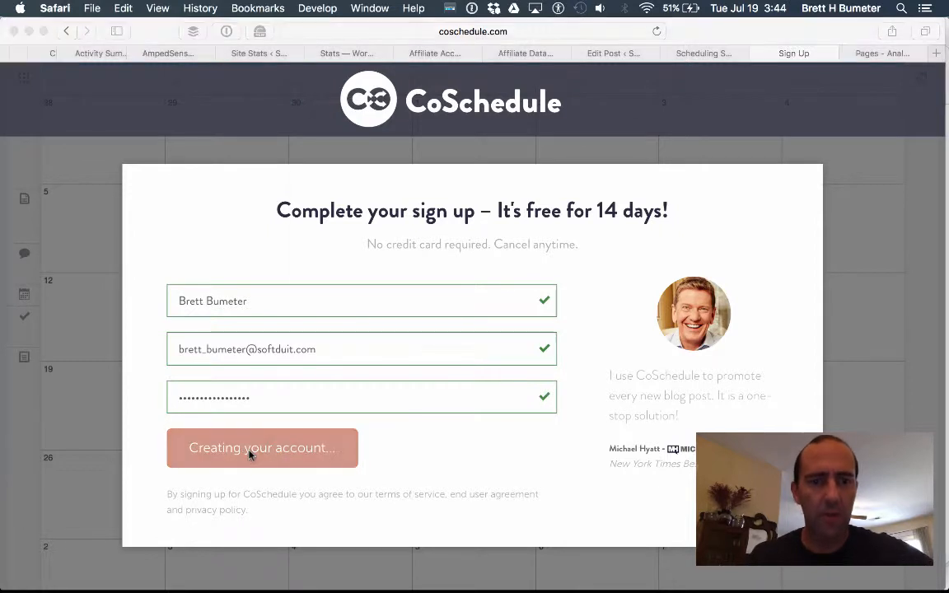
{"action": "left_click", "coordinate": [610, 256]}
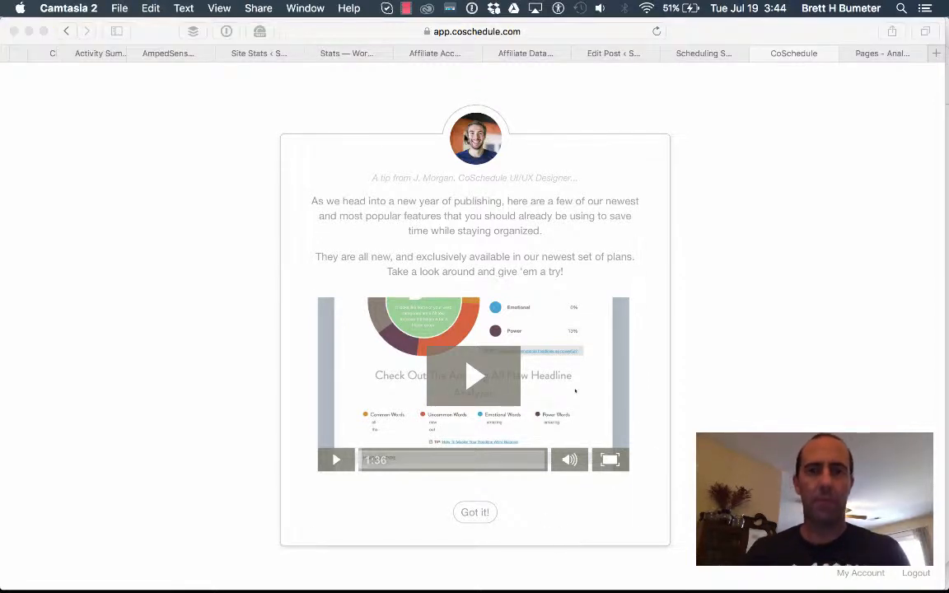
Play the 'What's New In CoSchedule?' tip video full screen, pause it, then exit full screen.
{"action": "left_click", "coordinate": [405, 10]}
{"action": "left_click", "coordinate": [449, 40]}
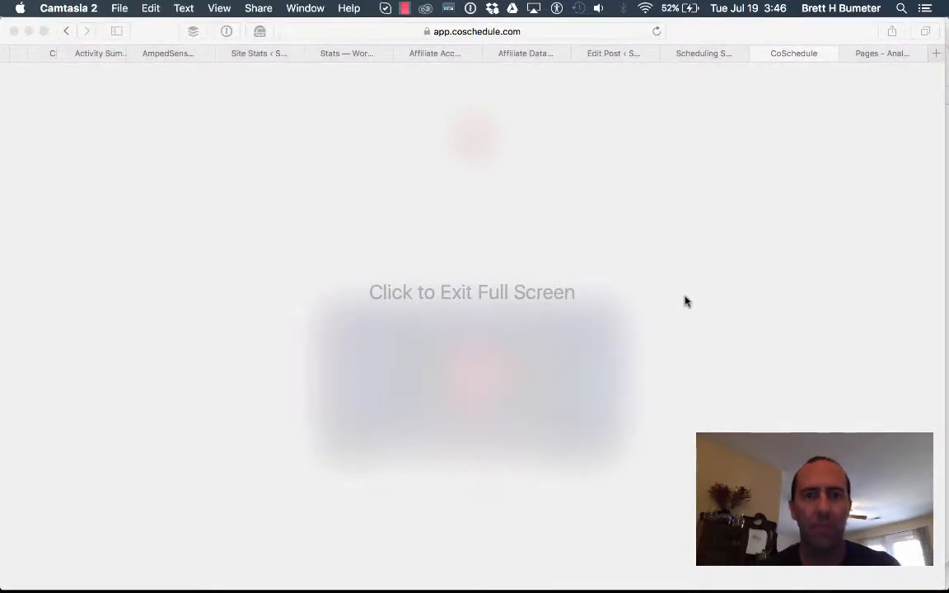
{"action": "left_click", "coordinate": [792, 56]}
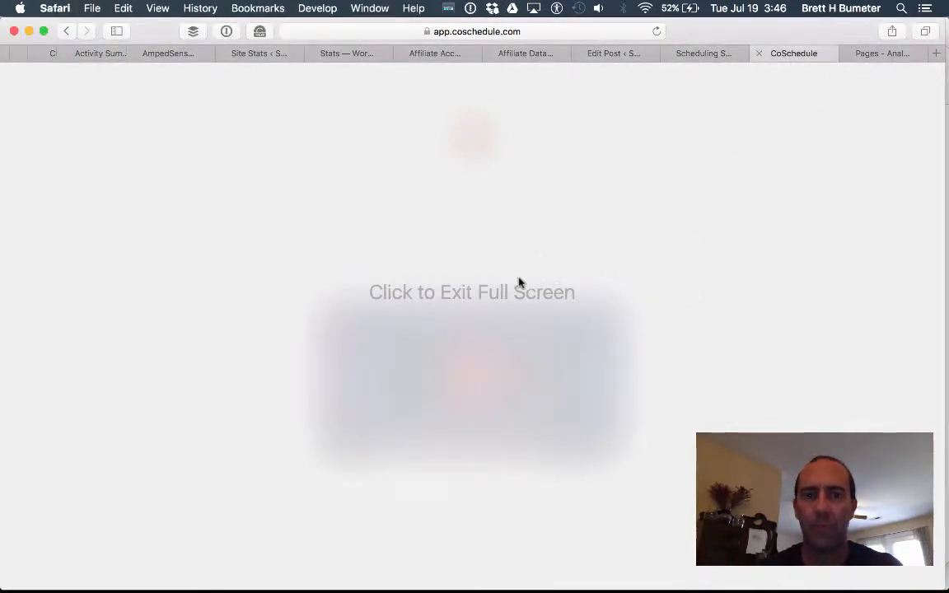
{"action": "left_click", "coordinate": [497, 299]}
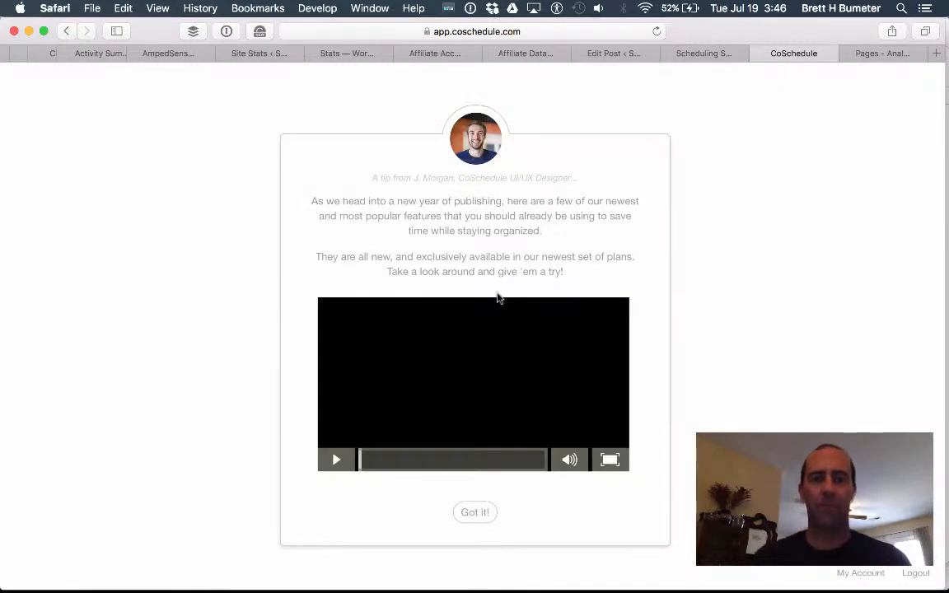
{"action": "left_click", "coordinate": [609, 459]}
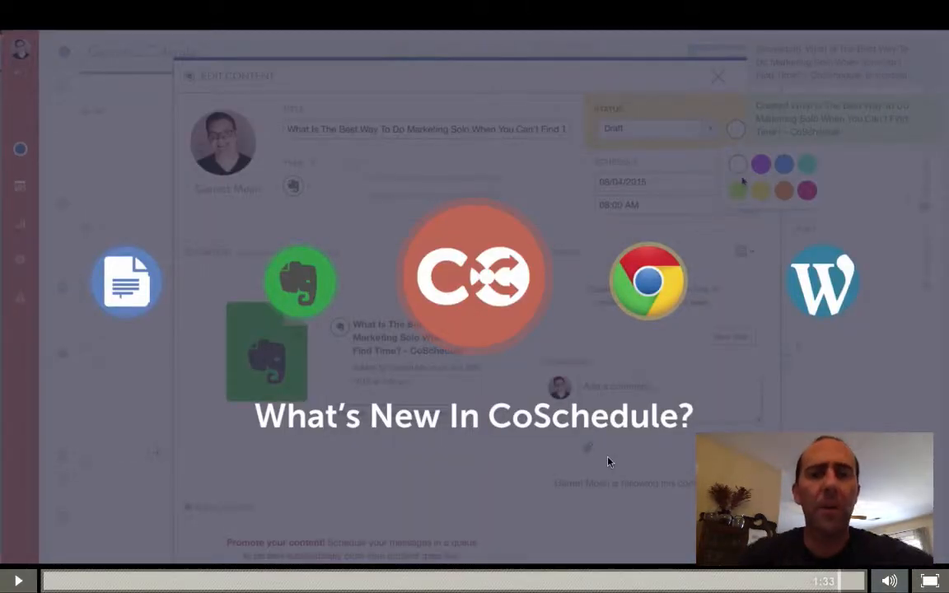
{"action": "left_click", "coordinate": [557, 383]}
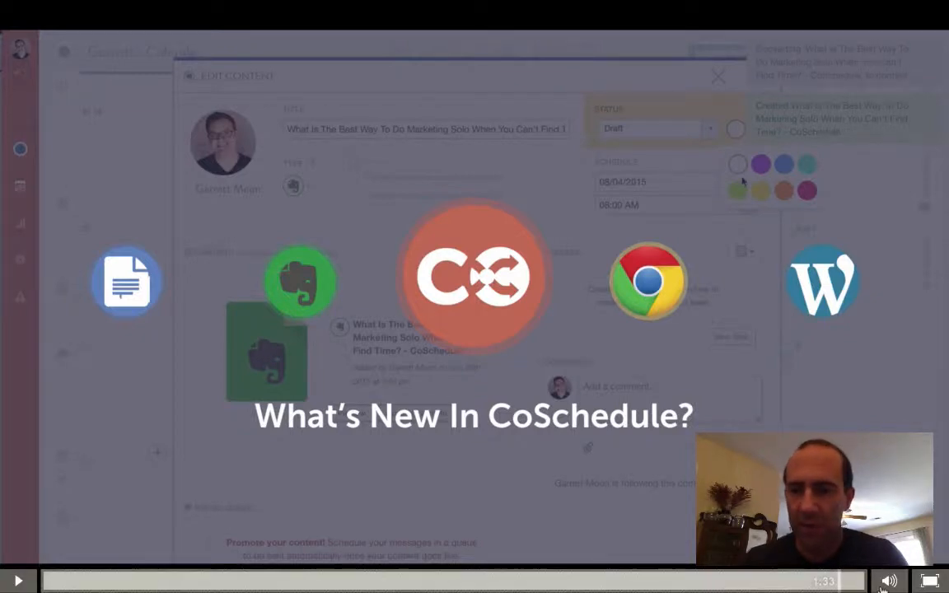
{"action": "left_click", "coordinate": [932, 581]}
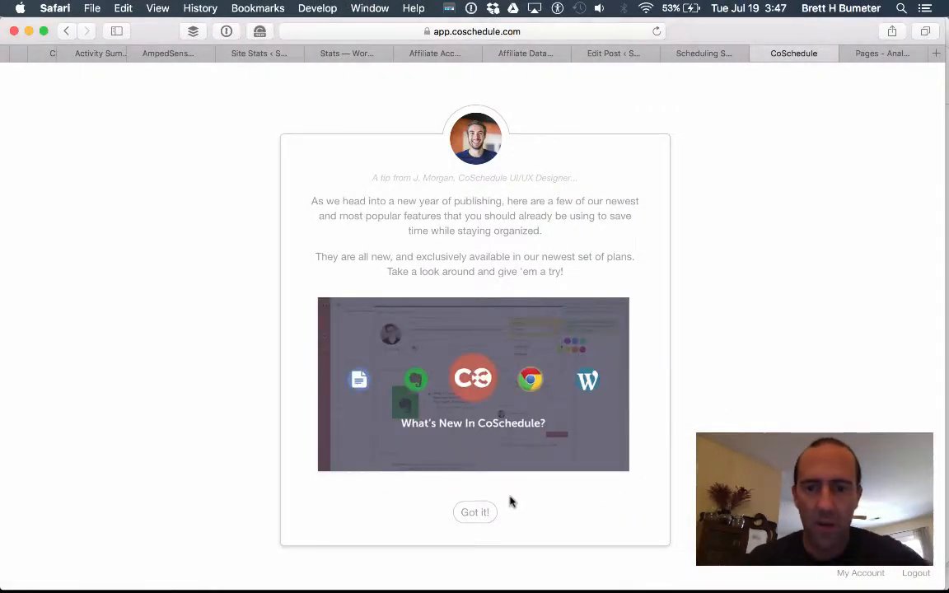
Dismiss the welcome tip, insert 'Softduit' so the calendar reads '<first name> Softduit Calendar', and continue.
{"action": "left_click", "coordinate": [473, 513]}
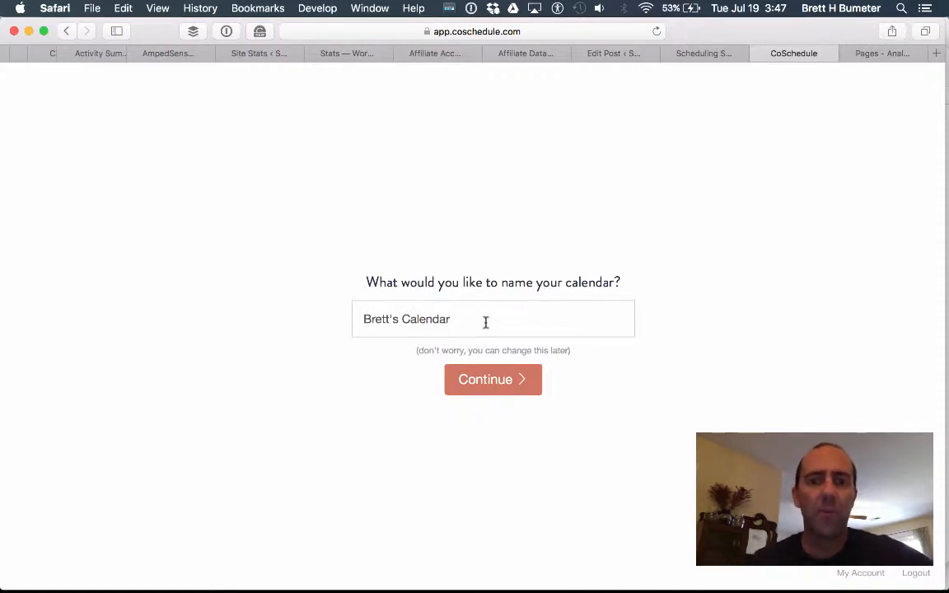
{"action": "left_click", "coordinate": [517, 322]}
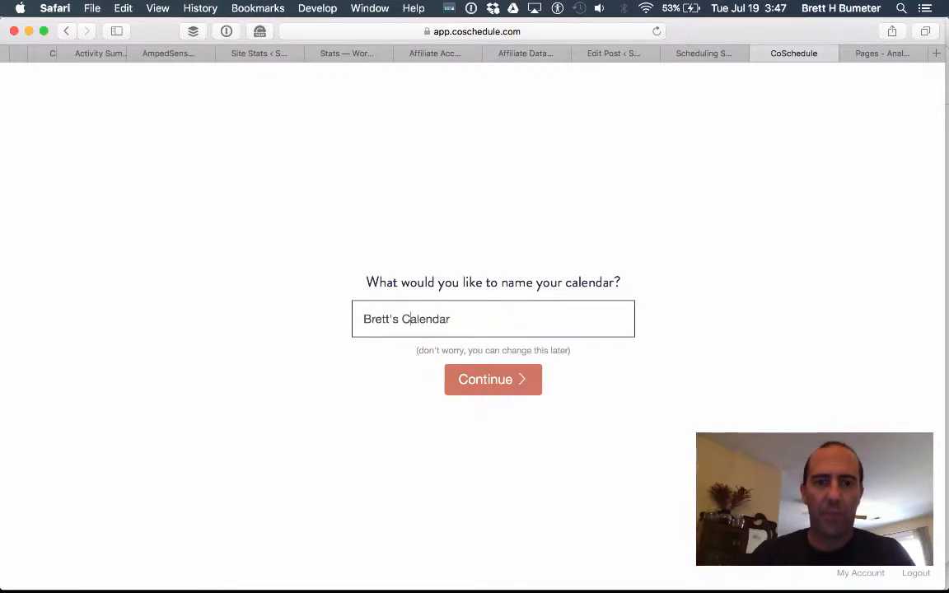
{"action": "type", "text": "Softduit"}
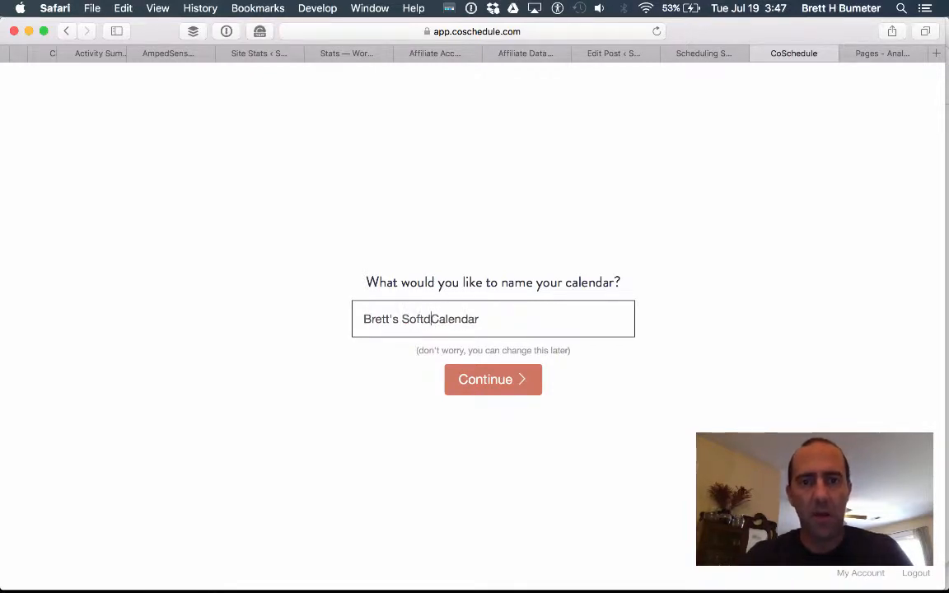
{"action": "left_click", "coordinate": [513, 385]}
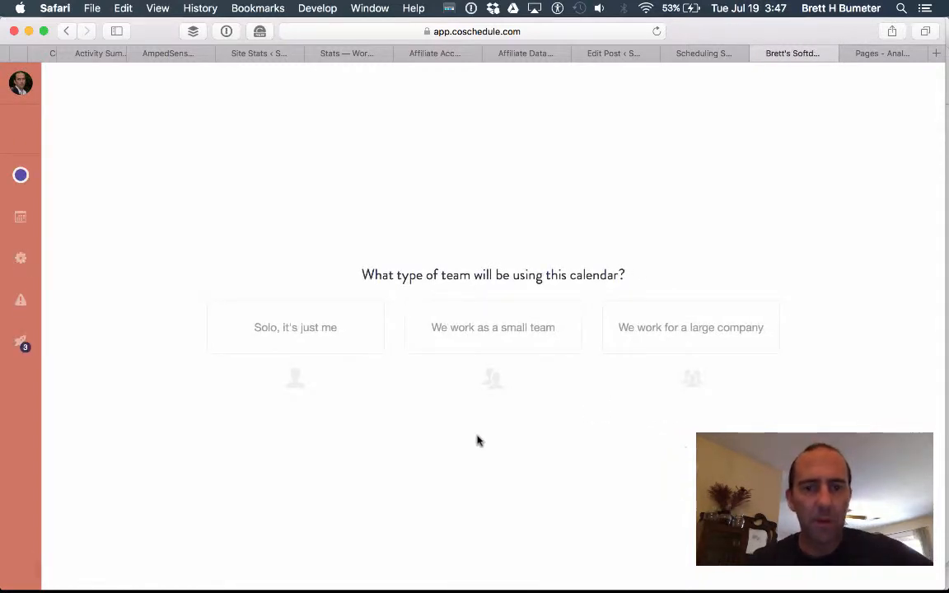
Answer 'Solo, it's just me' and Yes to WordPress, then choose the Content Marketing calendar.
{"action": "left_click", "coordinate": [329, 339]}
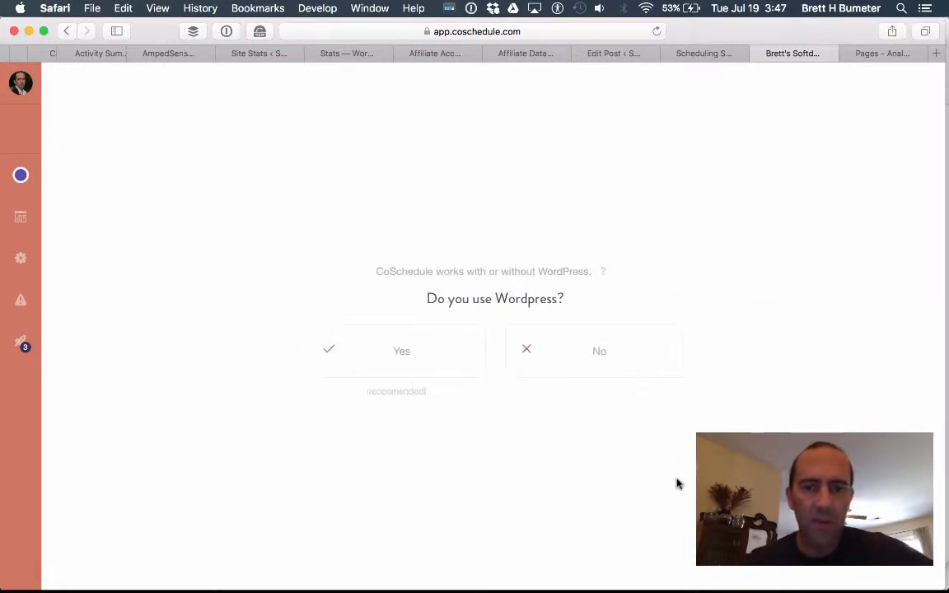
{"action": "left_click", "coordinate": [425, 356]}
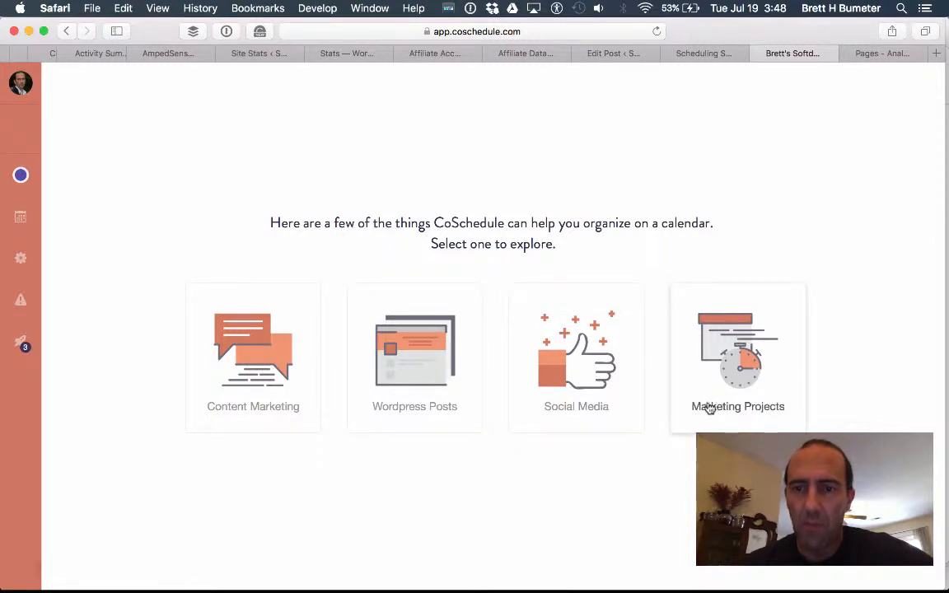
{"action": "left_click", "coordinate": [232, 405]}
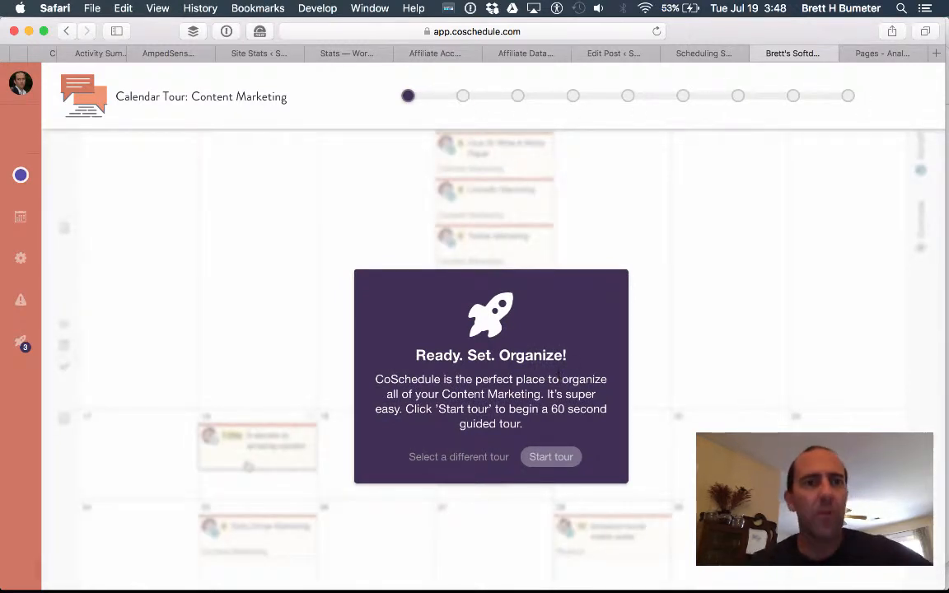
Start the tour, move the '5 secrets to amazing content' post from the 18th to the 21st, and advance three cards.
{"action": "left_click", "coordinate": [550, 457]}
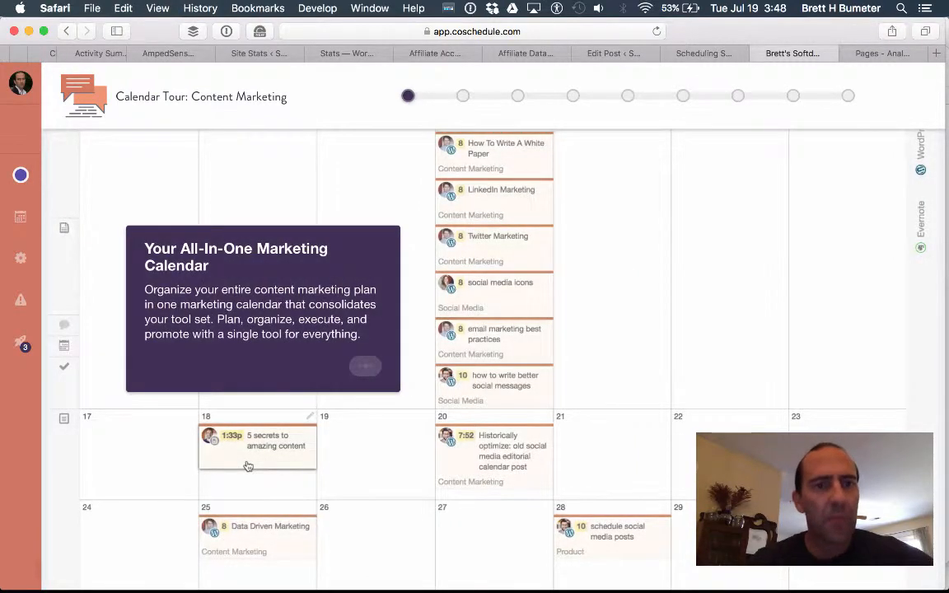
{"action": "left_click_drag", "start_coordinate": [247, 466], "coordinate": [548, 483]}
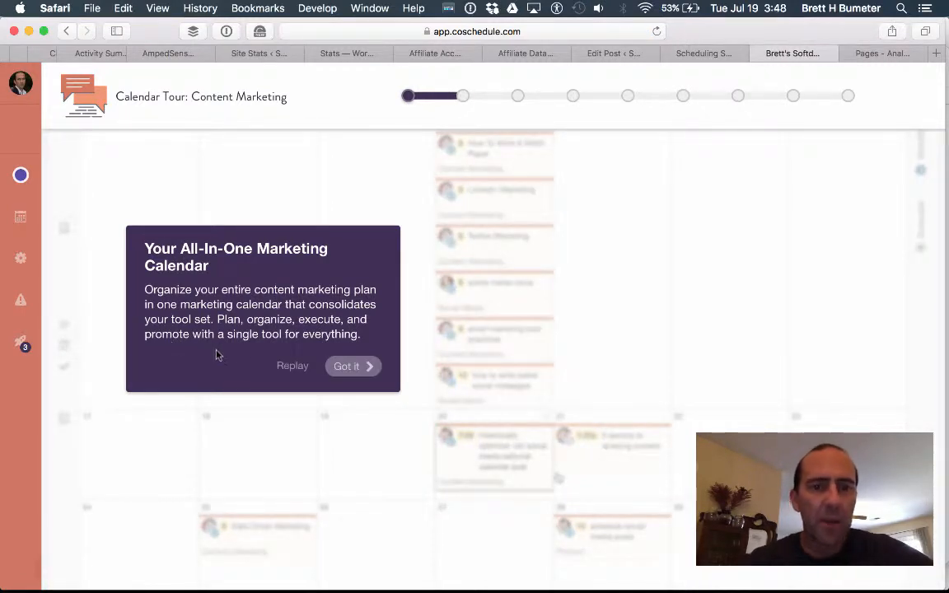
{"action": "left_click", "coordinate": [357, 369]}
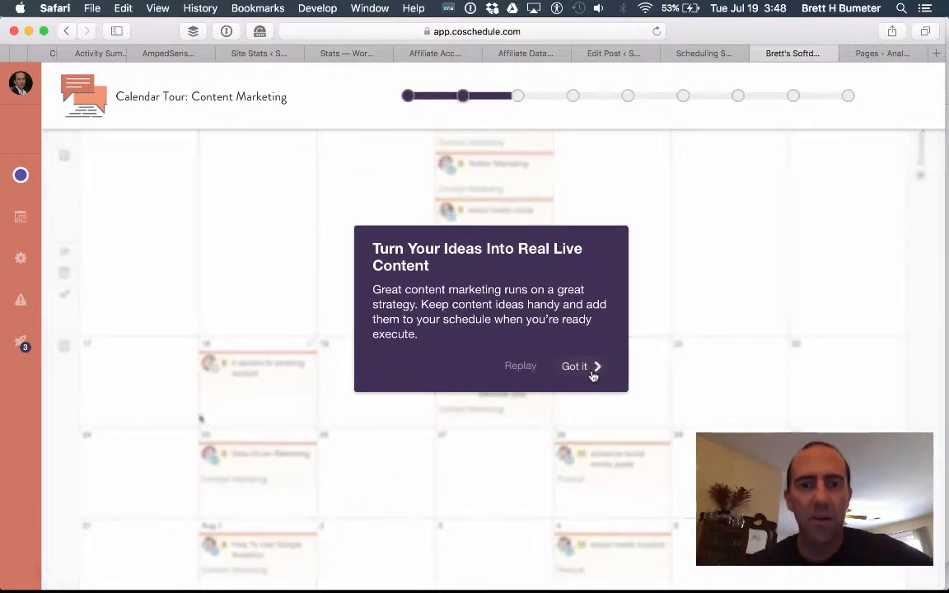
{"action": "left_click", "coordinate": [592, 368]}
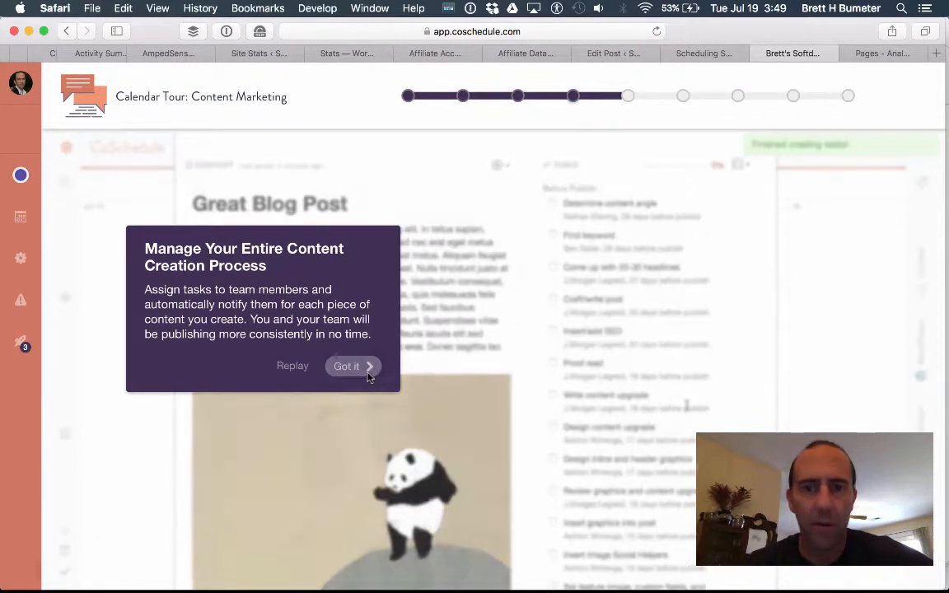
{"action": "left_click", "coordinate": [365, 369]}
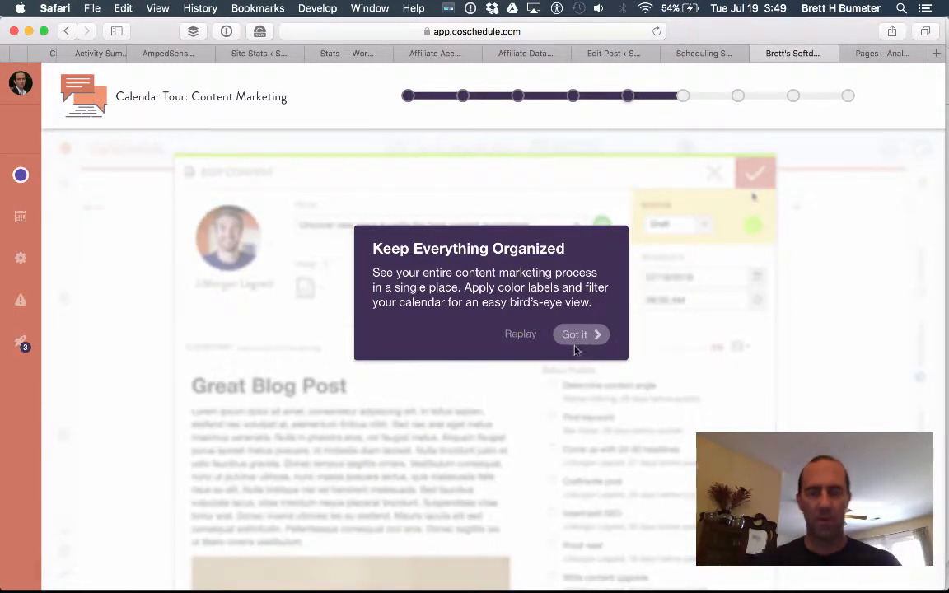
Advance past the remaining callouts, including the headline analyzer step, and finish the Content Marketing tour.
{"action": "left_click", "coordinate": [580, 337]}
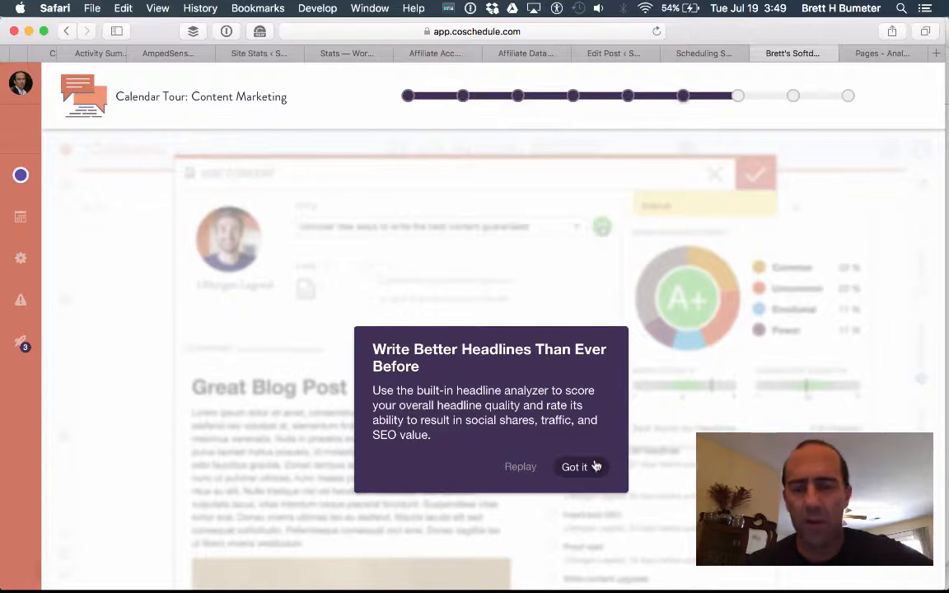
{"action": "left_click", "coordinate": [570, 468]}
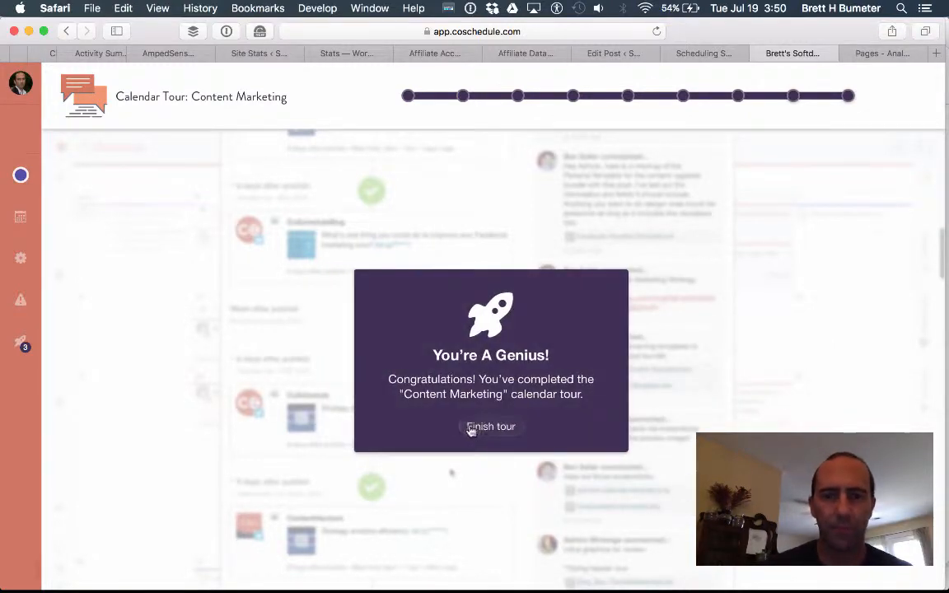
{"action": "left_click", "coordinate": [494, 427]}
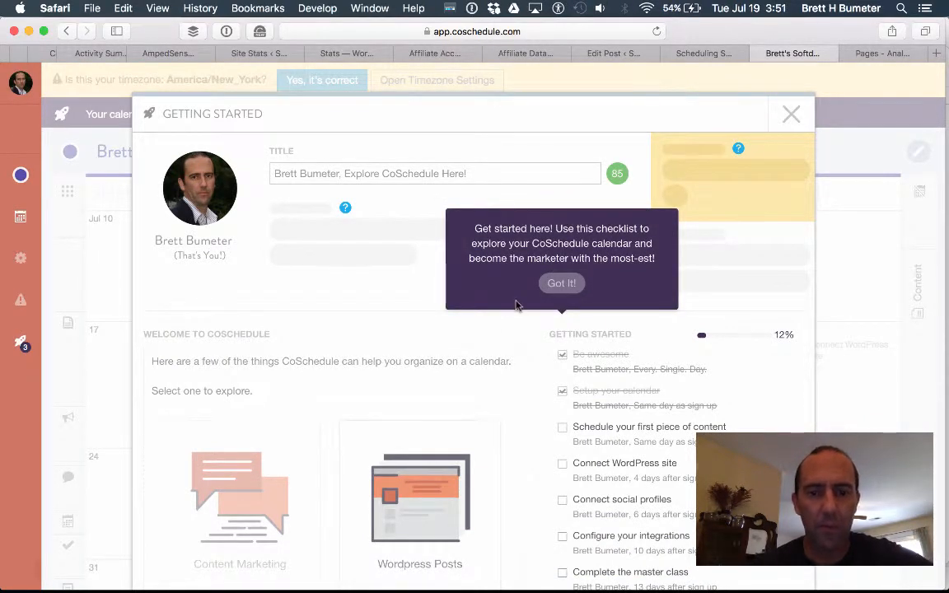
Dismiss the checklist popover, the help-icon tip and the headline analyzer tip.
{"action": "left_click", "coordinate": [565, 284]}
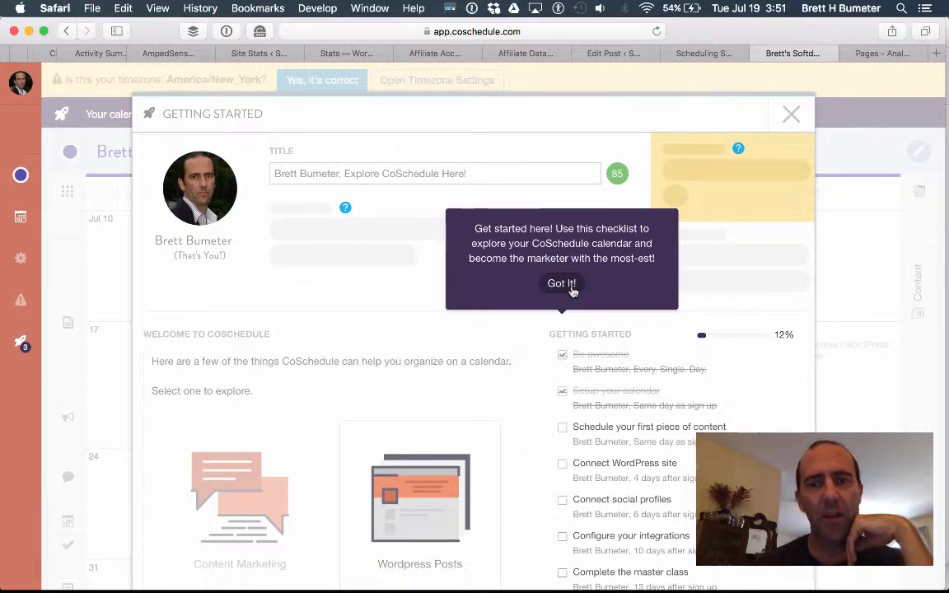
{"action": "left_click", "coordinate": [571, 289]}
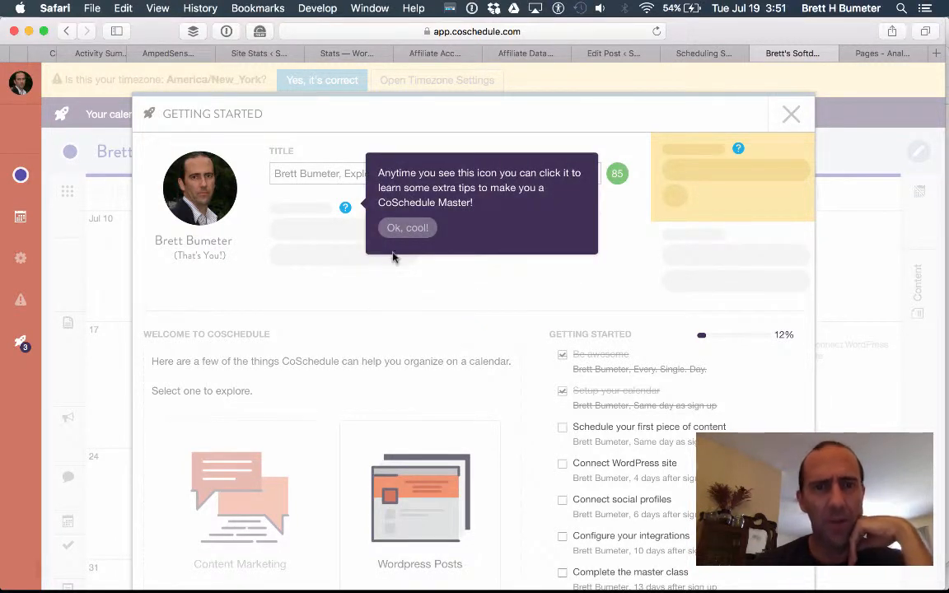
{"action": "left_click", "coordinate": [414, 231]}
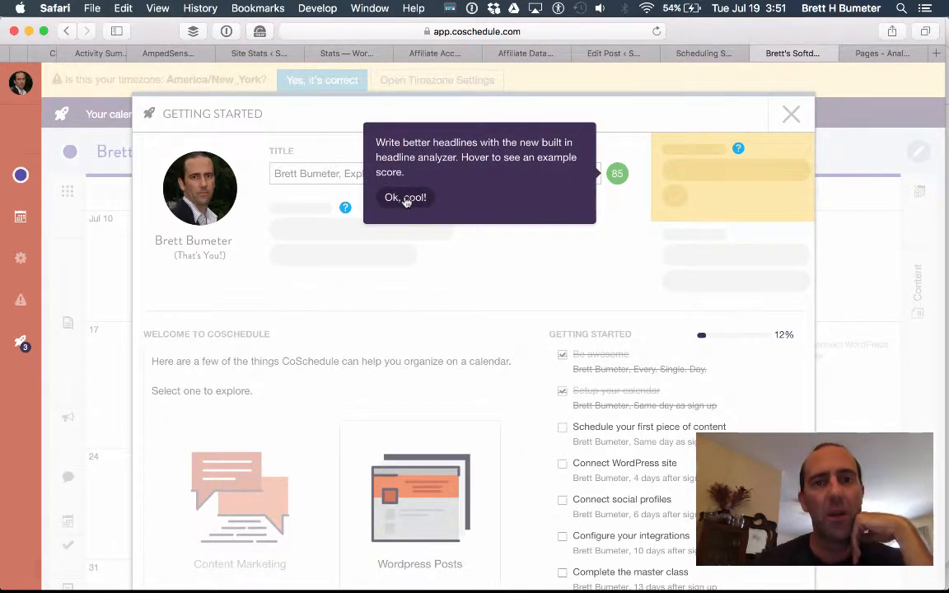
{"action": "left_click", "coordinate": [405, 198]}
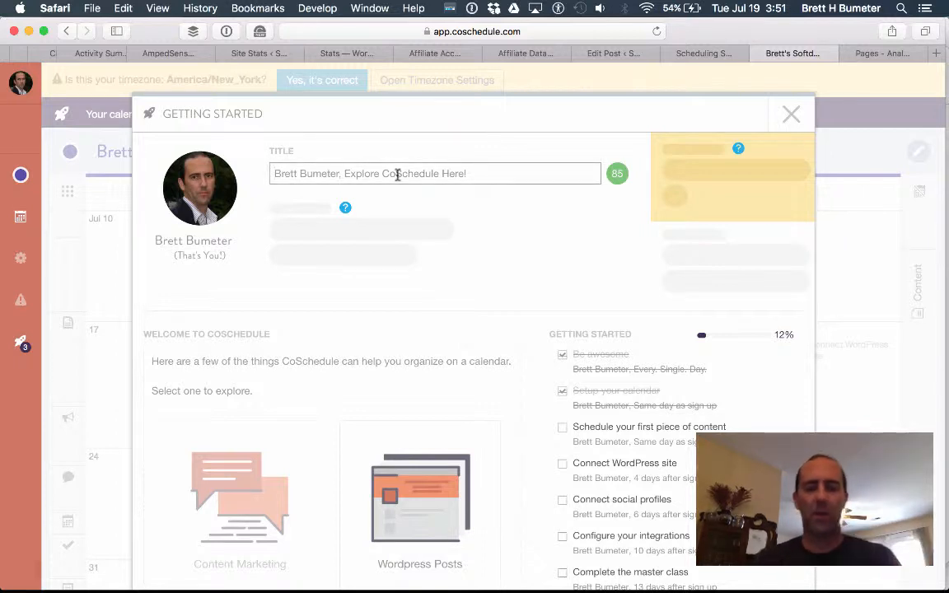
Replace the title with 'Social Media Scheduling - I finally got started with CoSchedule and it Changed...'.
{"action": "type", "text": "Getting"}
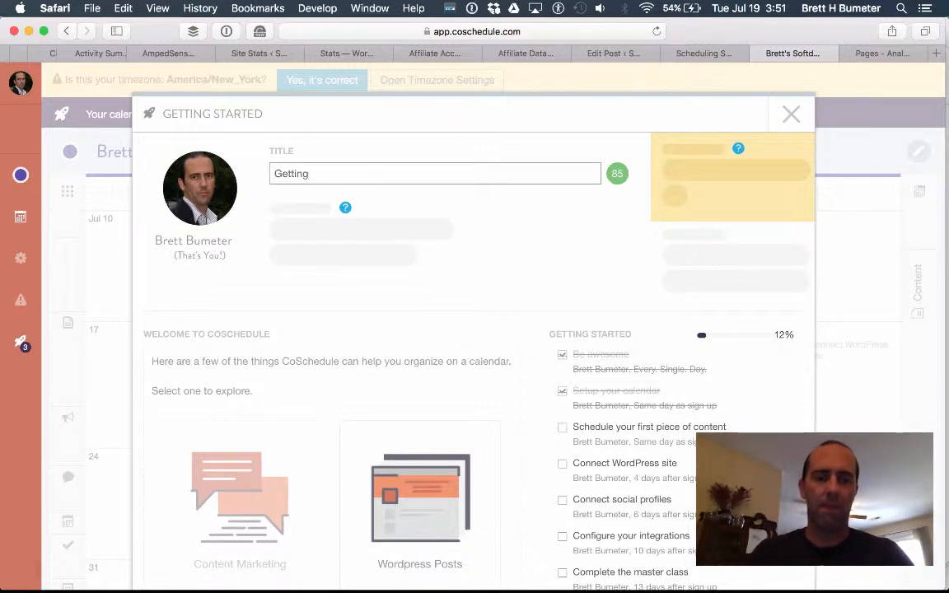
{"action": "key", "text": "super+a"}
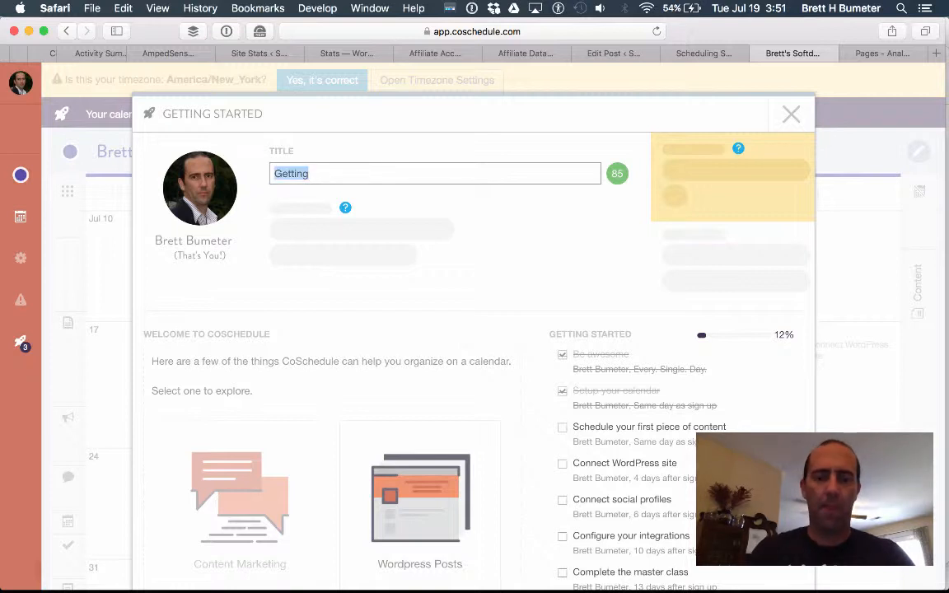
{"action": "type", "text": "Social Media Sc"}
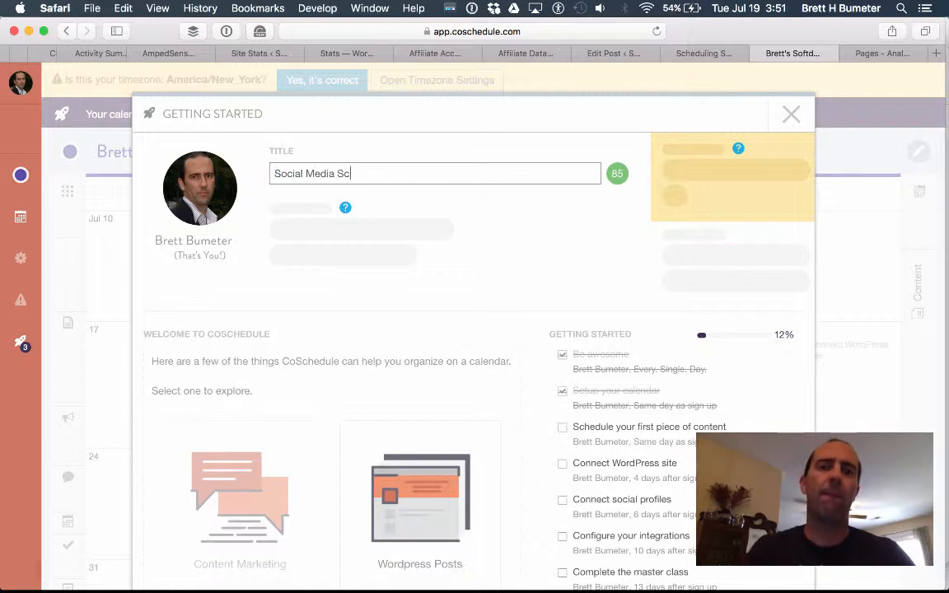
{"action": "type", "text": "hedule"}
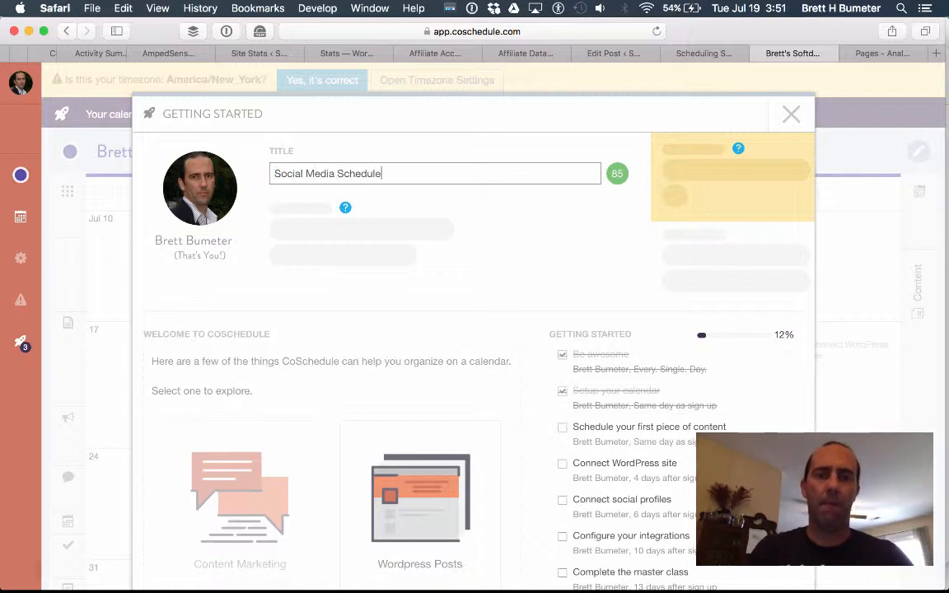
{"action": "key", "text": "BackSpace"}
{"action": "type", "text": "ing - "}
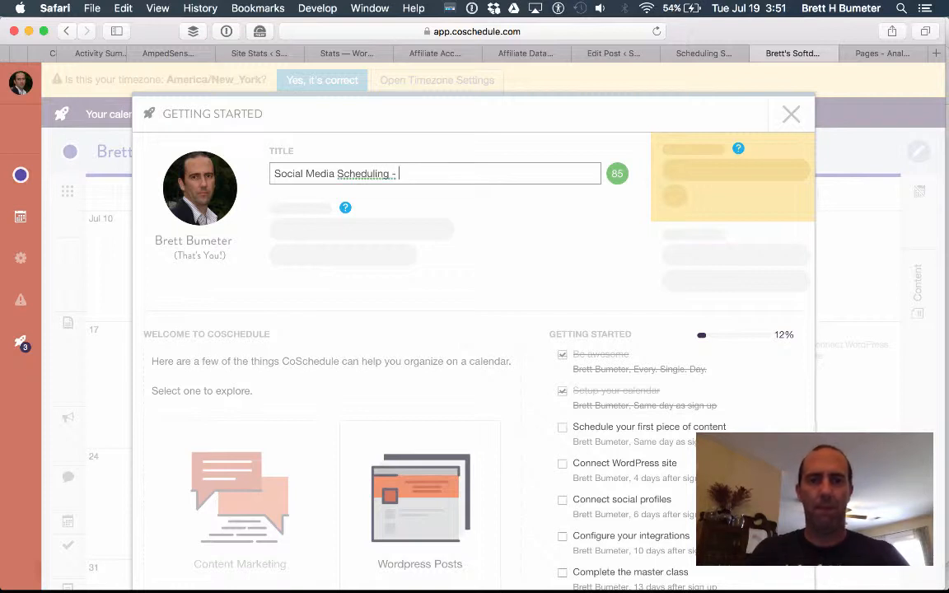
{"action": "type", "text": "f"}
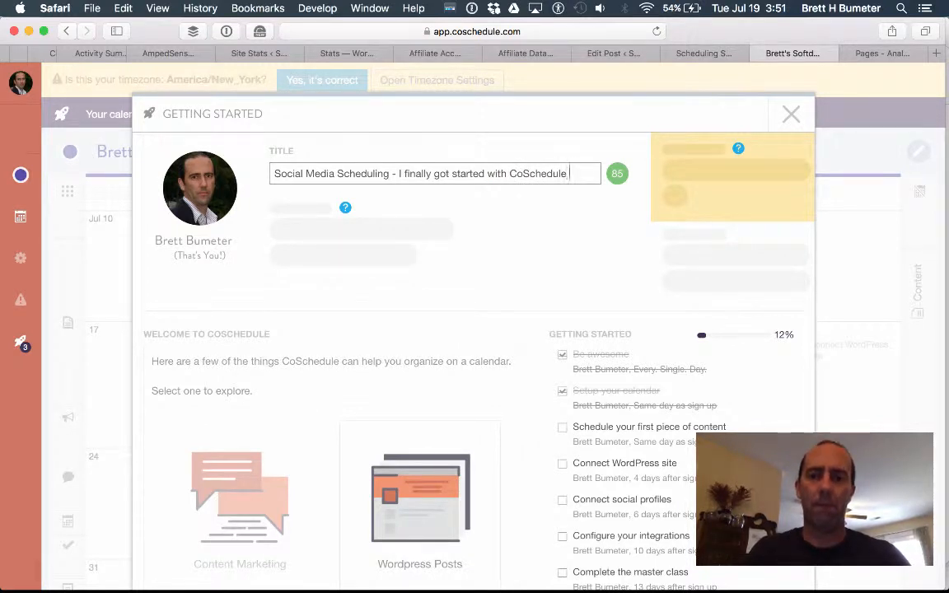
{"action": "type", "text": "and it Changed"}
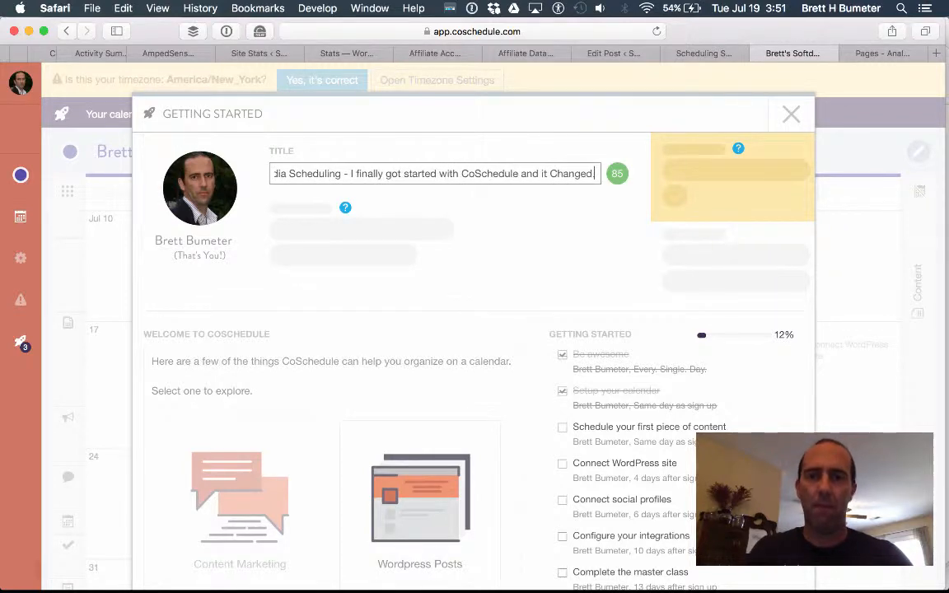
{"action": "type", "text": "..."}
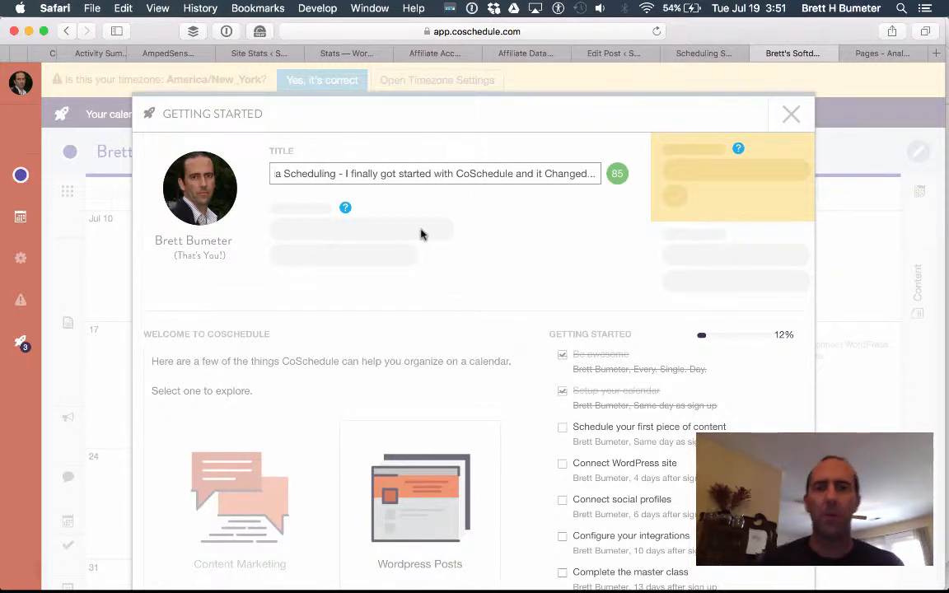
{"action": "scroll", "coordinate": [506, 279], "scroll_direction": "down", "scroll_amount": 5}
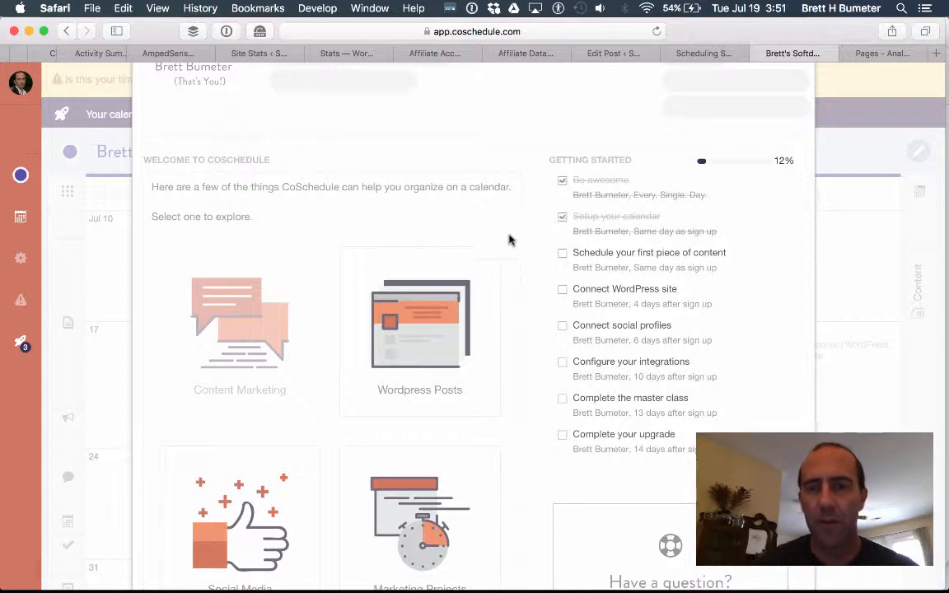
{"action": "scroll", "coordinate": [485, 216], "scroll_direction": "up", "scroll_amount": 5}
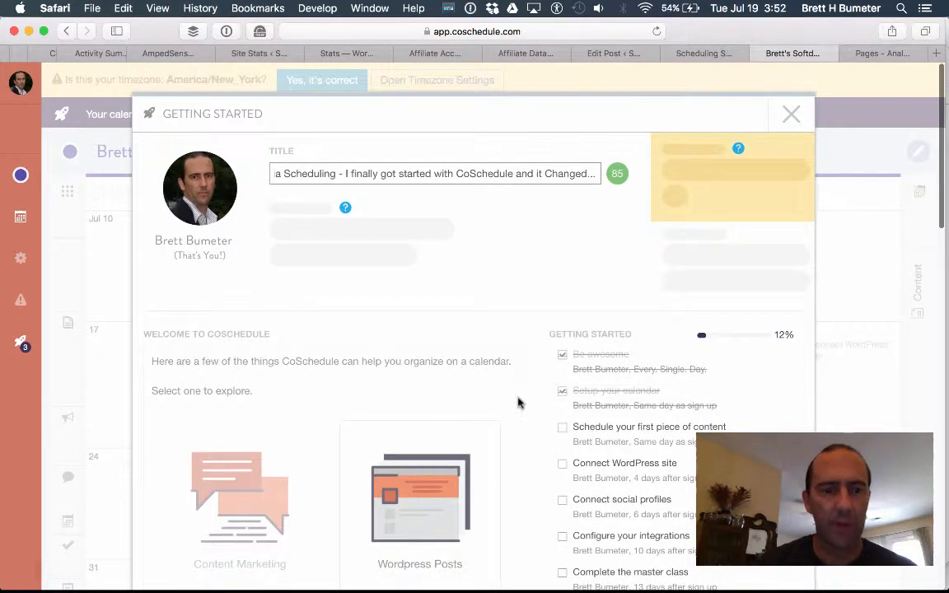
{"action": "scroll", "coordinate": [523, 400], "scroll_direction": "down", "scroll_amount": 1}
{"action": "scroll", "coordinate": [522, 399], "scroll_direction": "down", "scroll_amount": 3}
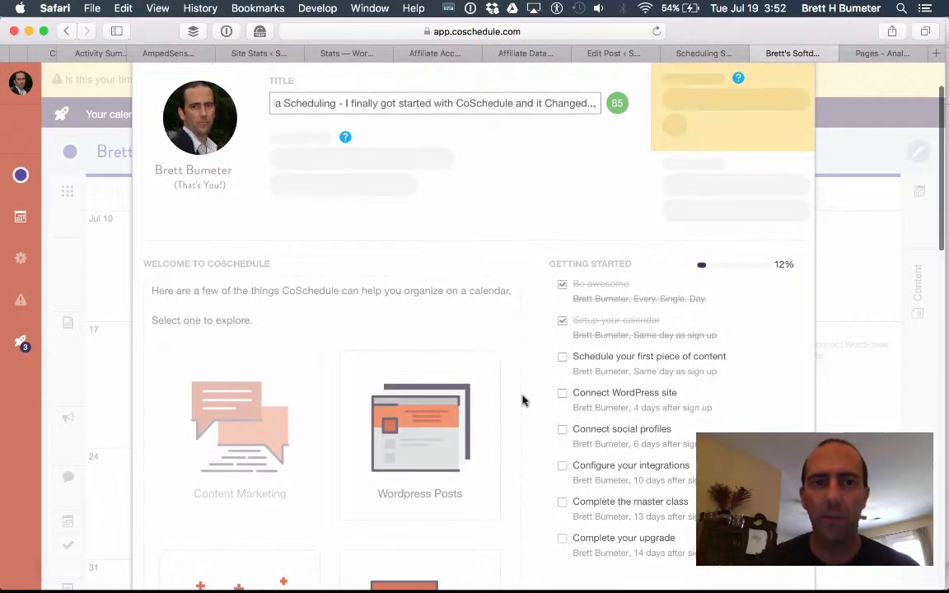
{"action": "scroll", "coordinate": [500, 335], "scroll_direction": "down", "scroll_amount": 2}
{"action": "scroll", "coordinate": [501, 335], "scroll_direction": "down", "scroll_amount": 15}
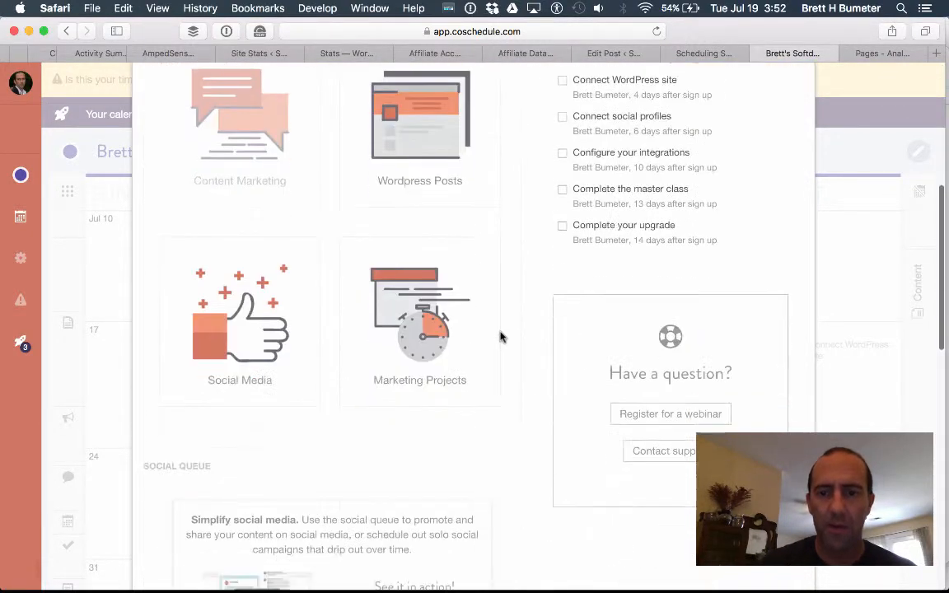
{"action": "scroll", "coordinate": [500, 335], "scroll_direction": "up", "scroll_amount": 20}
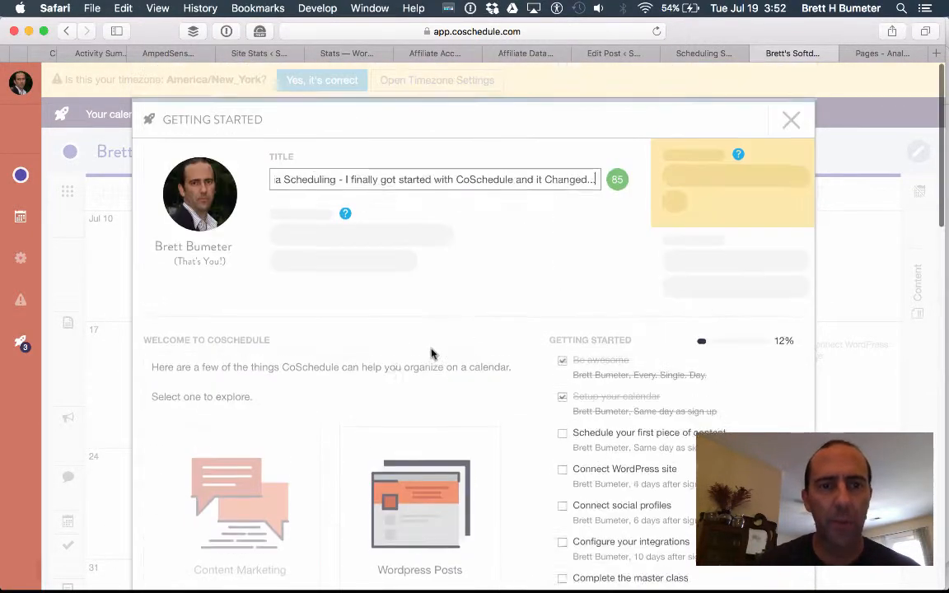
Open the WordPress Posts calendar tour and advance it to 'Schedule Your Social Media While You Blog'.
{"action": "left_click", "coordinate": [417, 499]}
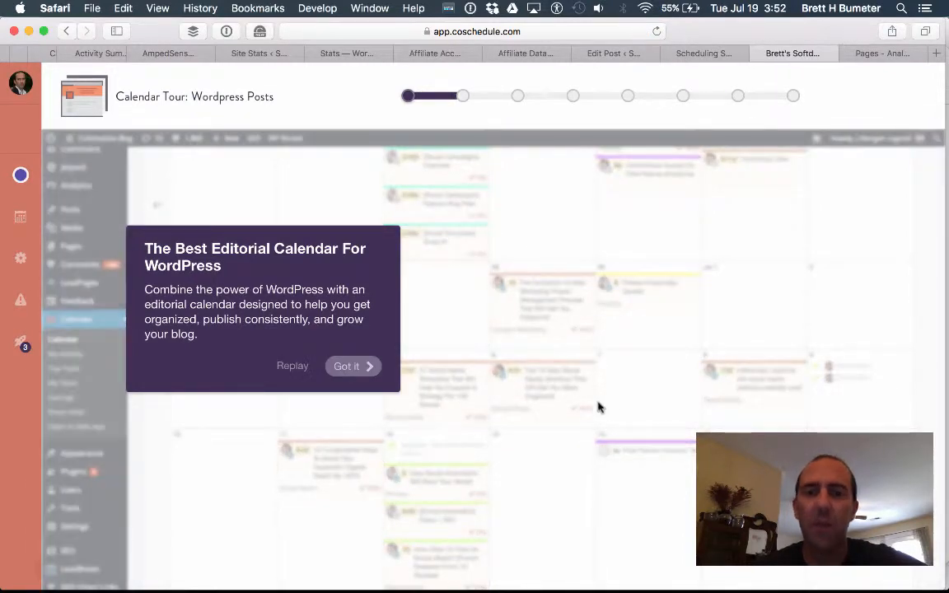
{"action": "left_click", "coordinate": [367, 370]}
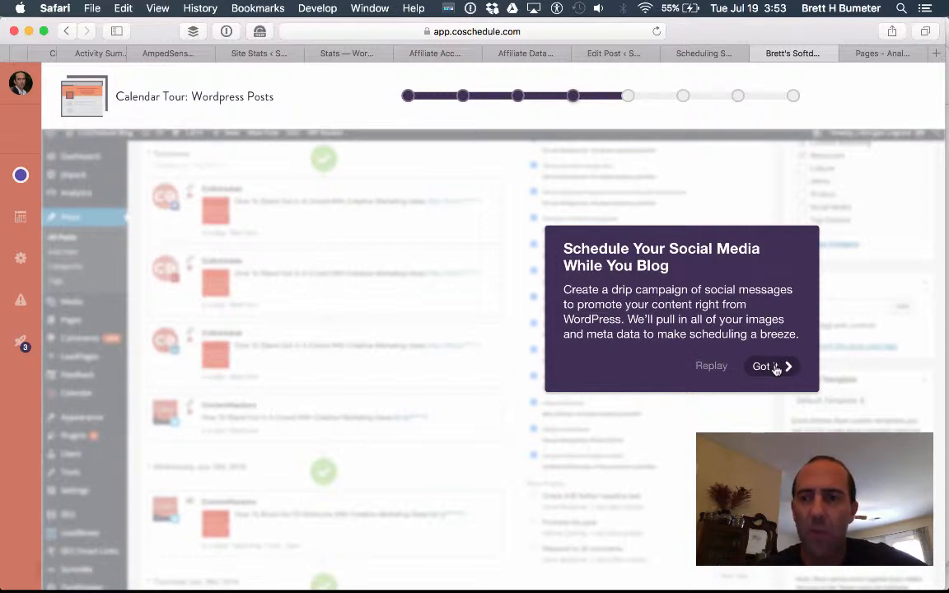
Step through the remaining WordPress Posts tour cards, including Top Posts share counts, and finish the tour.
{"action": "left_click", "coordinate": [771, 366]}
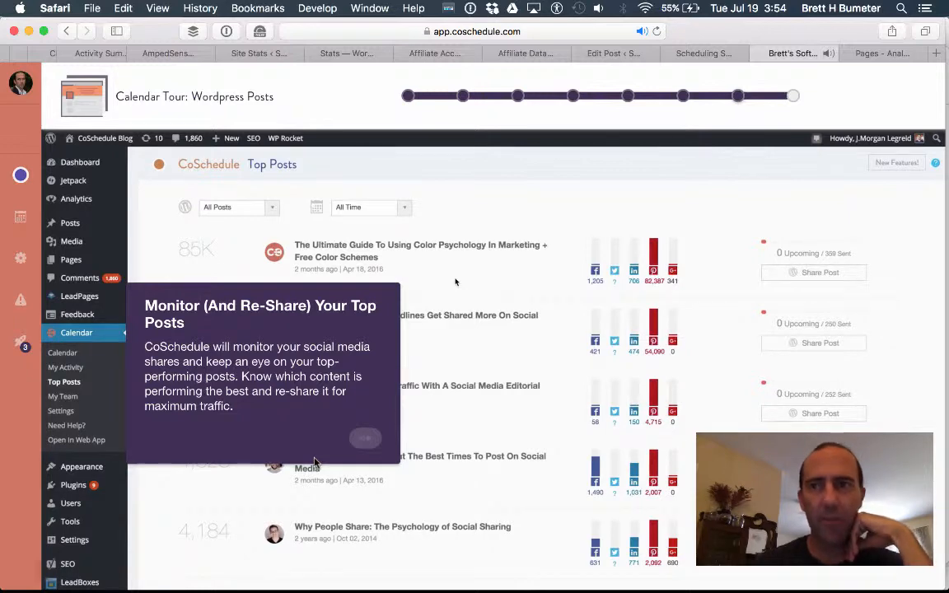
{"action": "left_click", "coordinate": [346, 439]}
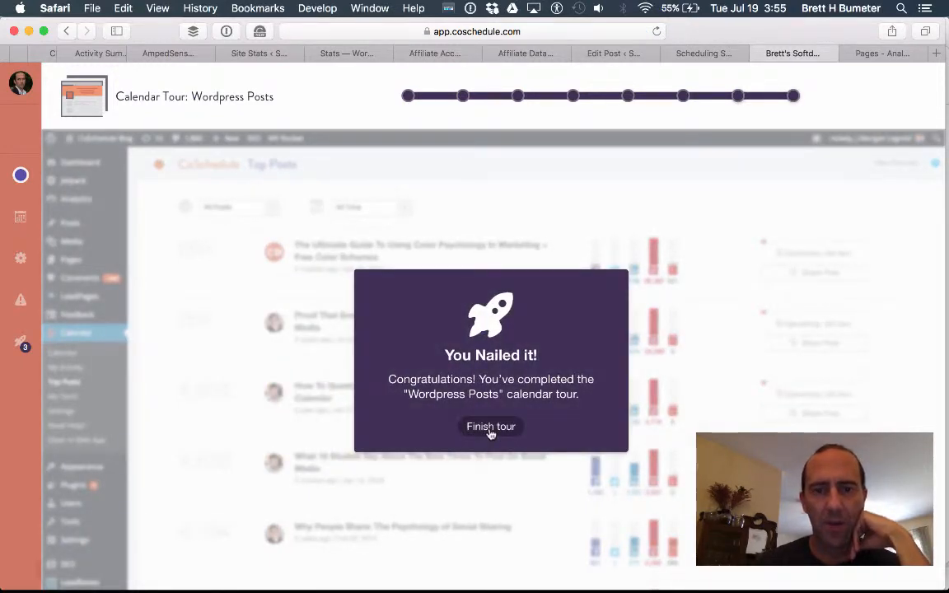
{"action": "left_click", "coordinate": [490, 427]}
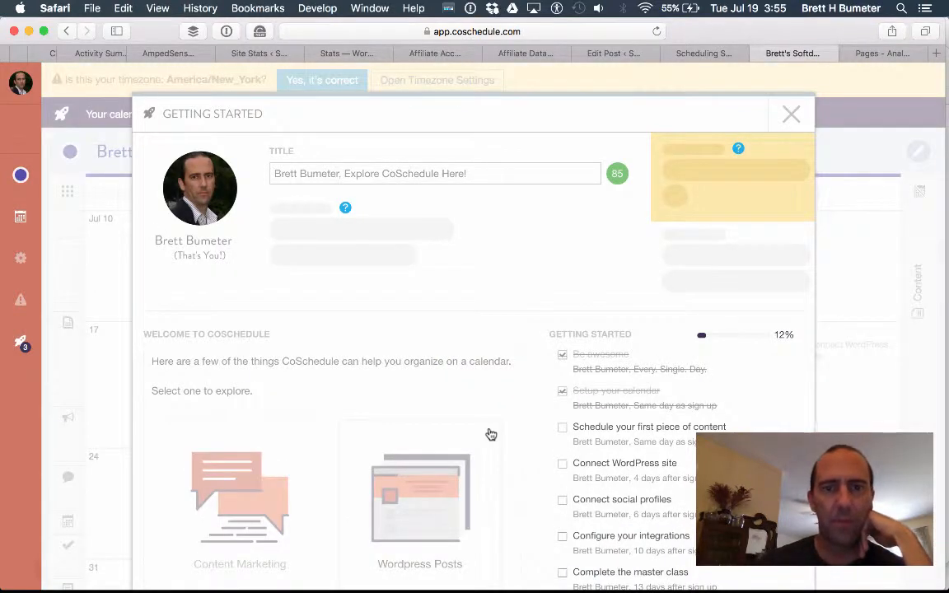
Scroll down the Getting Started dialog and choose the Social Media calendar tour tile.
{"action": "scroll", "coordinate": [490, 434], "scroll_direction": "down", "scroll_amount": 2}
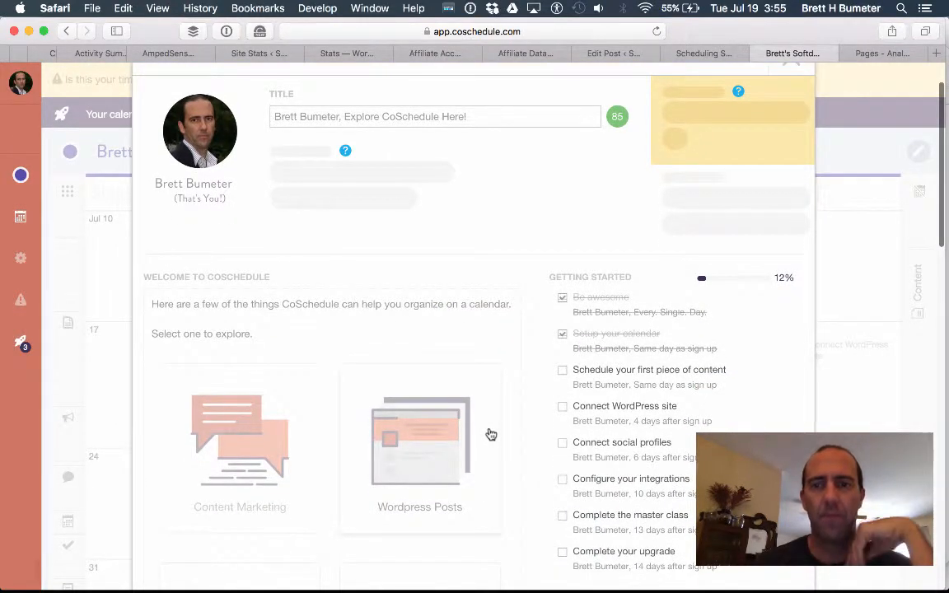
{"action": "scroll", "coordinate": [490, 434], "scroll_direction": "down", "scroll_amount": 10}
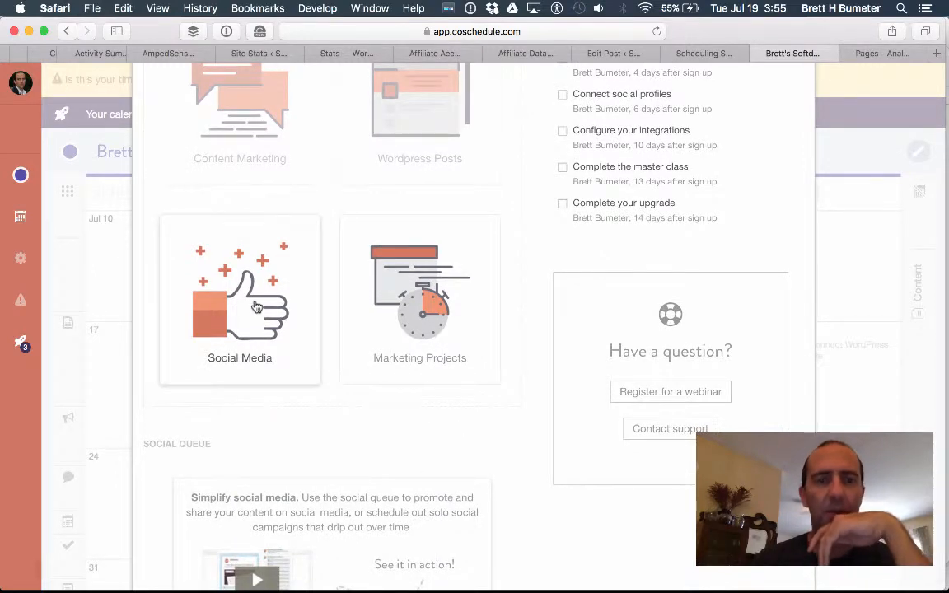
{"action": "left_click", "coordinate": [256, 306]}
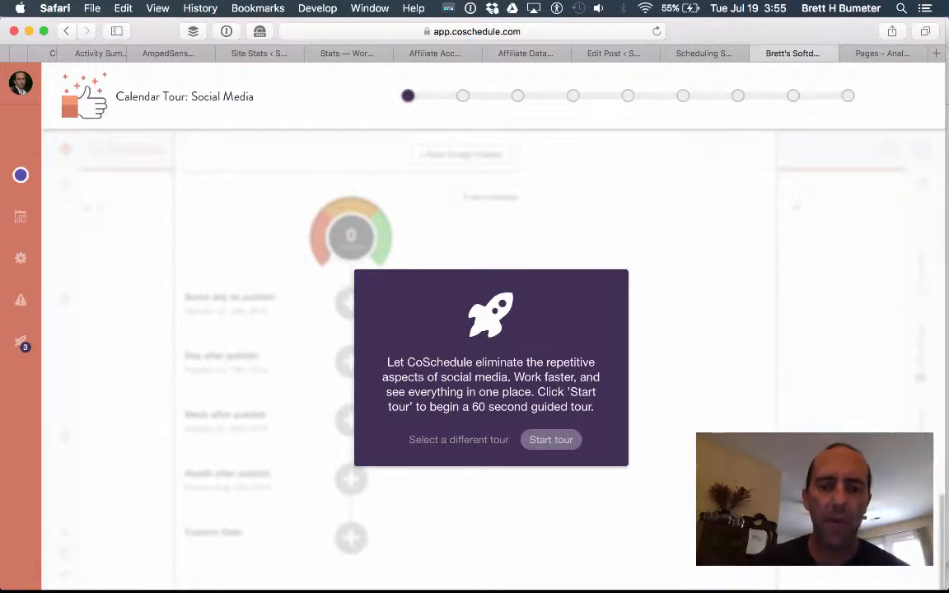
Start the Social Media tour and advance it to the social campaign step.
{"action": "left_click", "coordinate": [551, 440]}
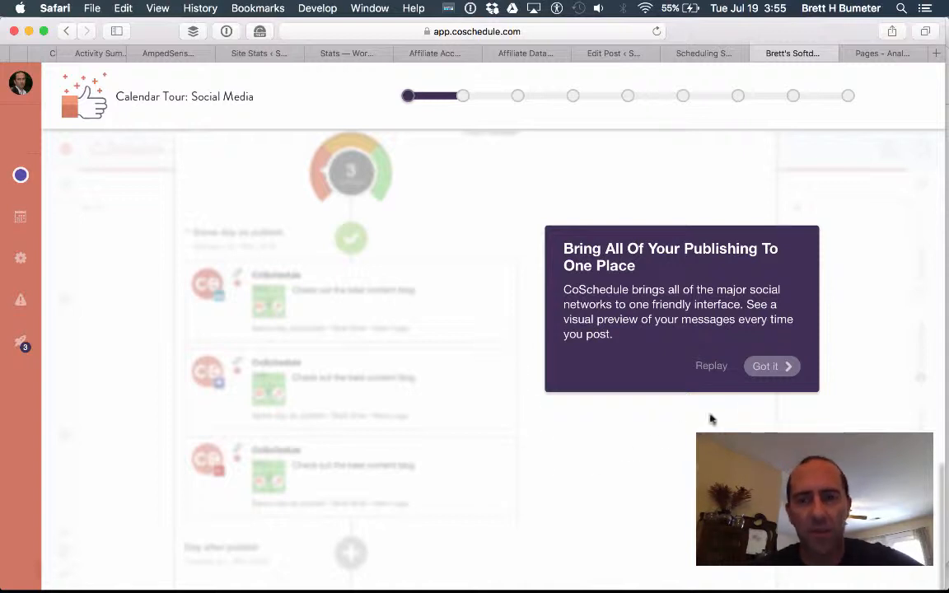
{"action": "left_click", "coordinate": [776, 368]}
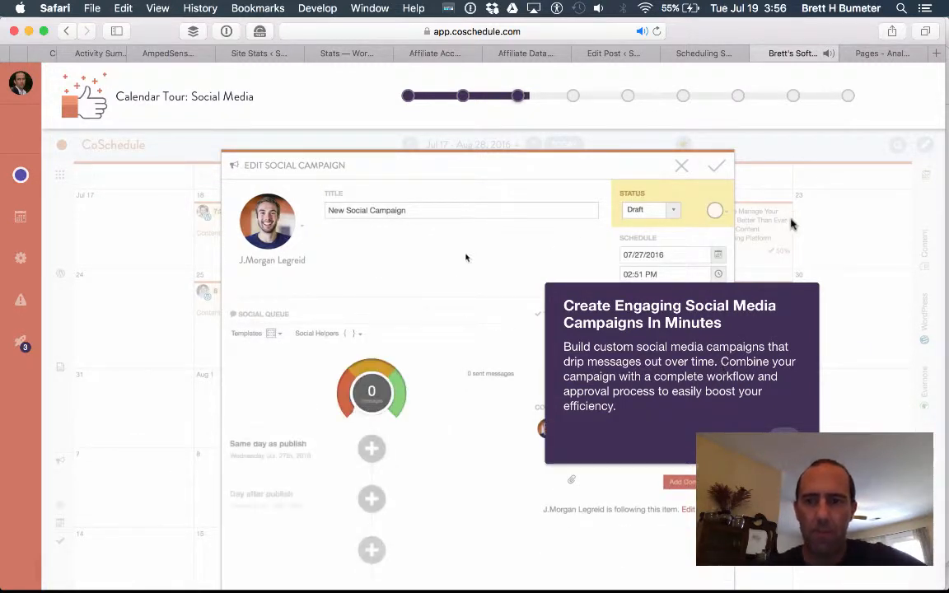
Add the permalink message to the social queue and advance the tour to drag-and-drop scheduling.
{"action": "left_click_drag", "start_coordinate": [786, 298], "coordinate": [826, 288]}
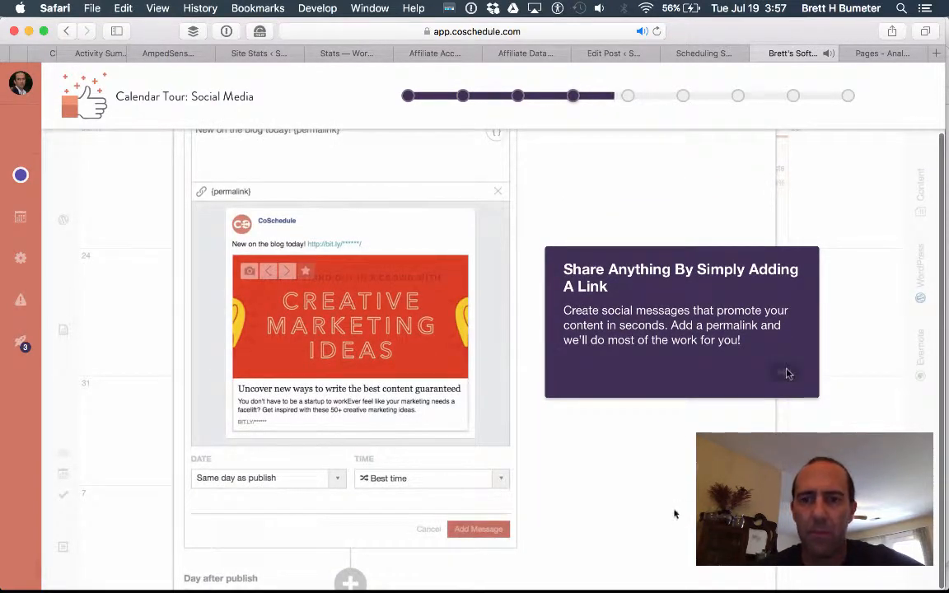
{"action": "left_click", "coordinate": [493, 528]}
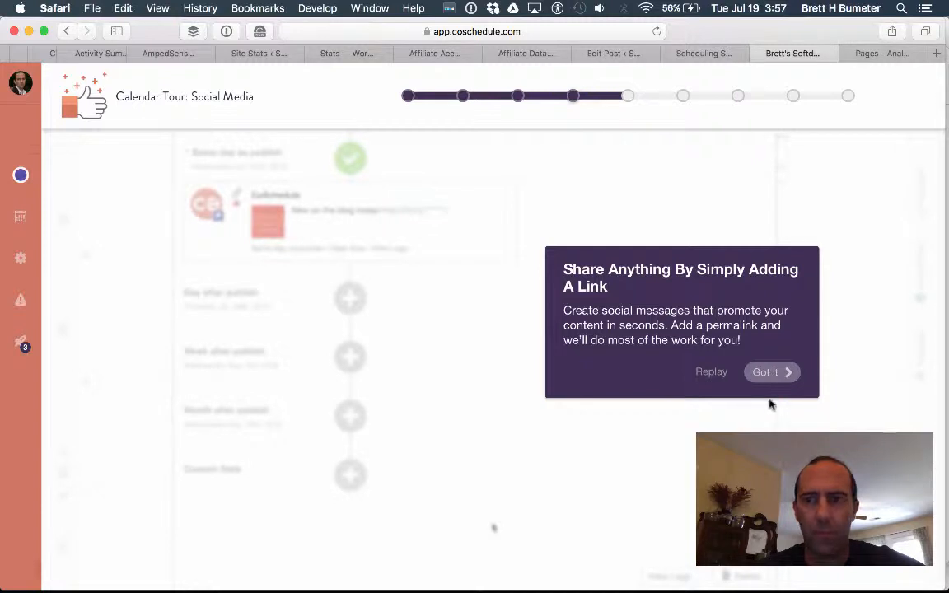
{"action": "left_click", "coordinate": [766, 374]}
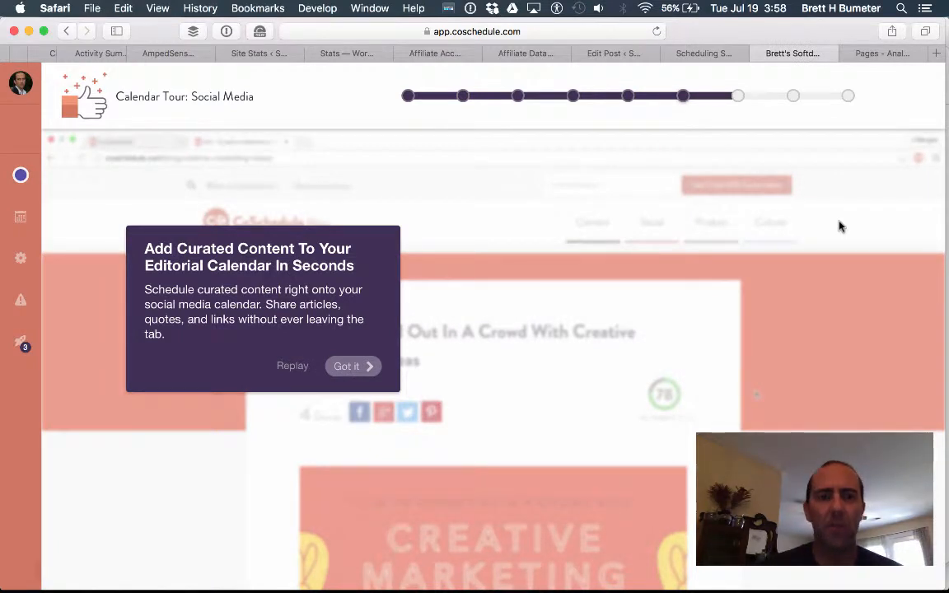
{"action": "left_click", "coordinate": [340, 366]}
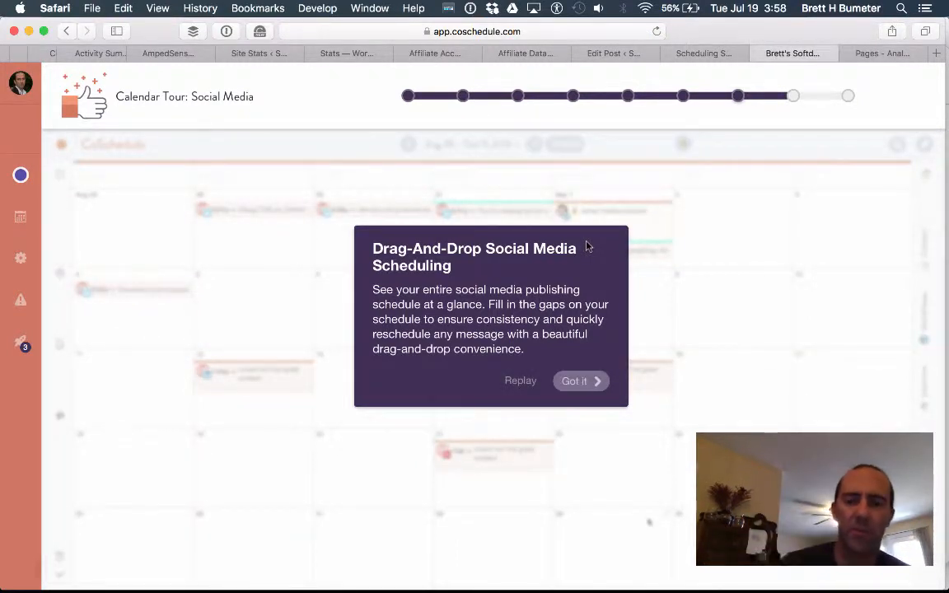
Decline the Flash plug-in prompt and get through the final Social Media tour steps to finish it.
{"action": "left_click", "coordinate": [574, 381]}
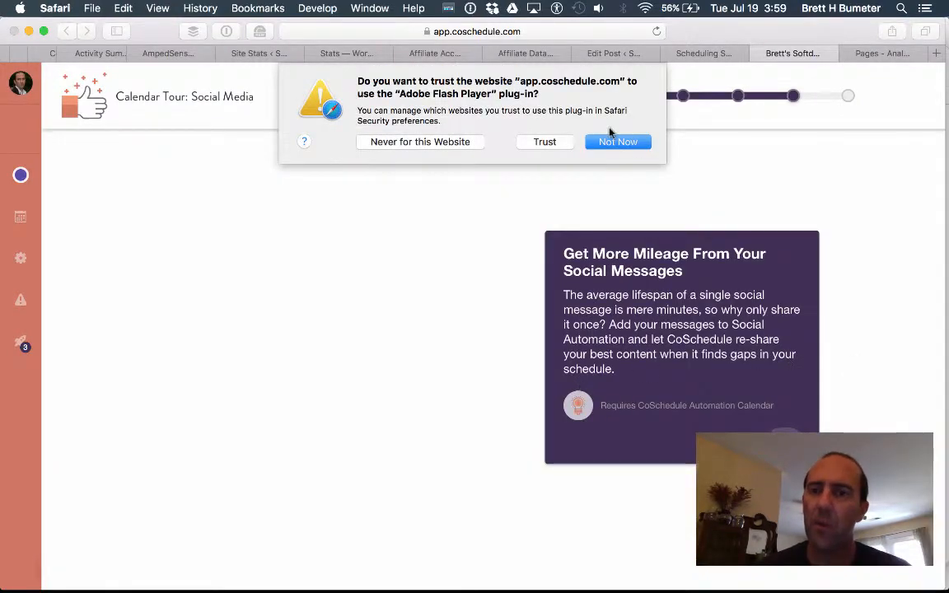
{"action": "left_click", "coordinate": [550, 142]}
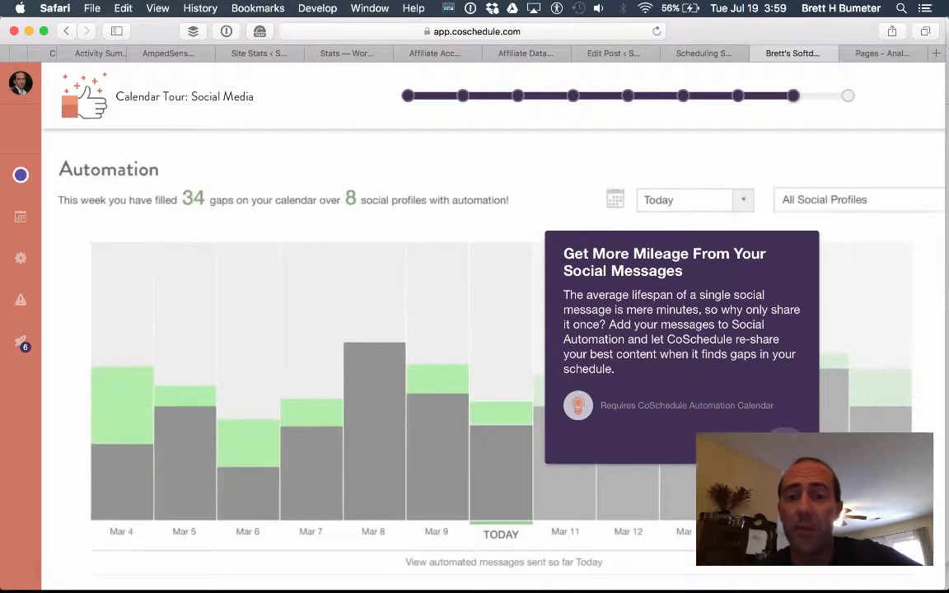
{"action": "mouse_move", "coordinate": [499, 492]}
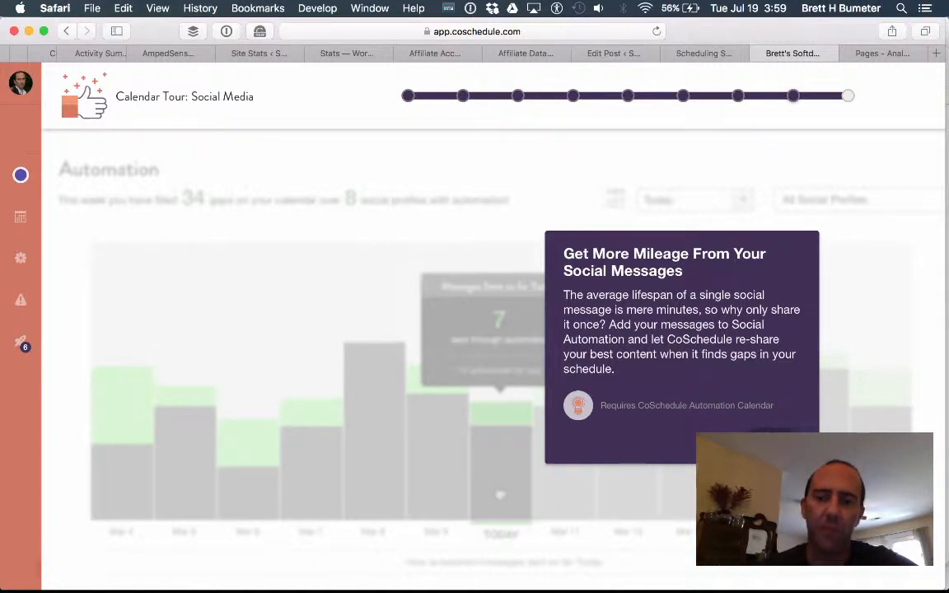
{"action": "left_click", "coordinate": [772, 438]}
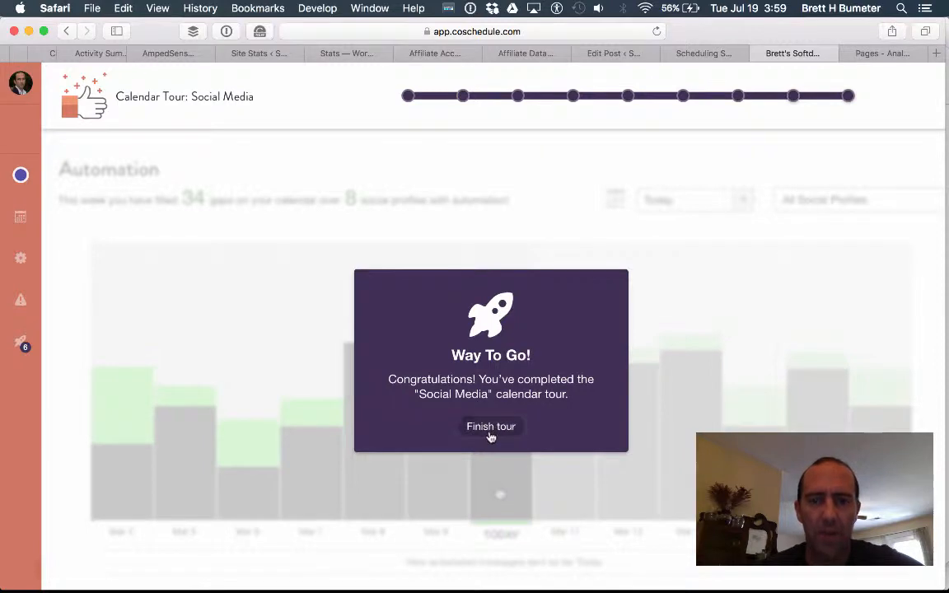
{"action": "left_click", "coordinate": [490, 427]}
Open the Marketing Projects tile, start its tour, and get past the all-content-types step.
{"action": "scroll", "coordinate": [491, 437], "scroll_direction": "down", "scroll_amount": 10}
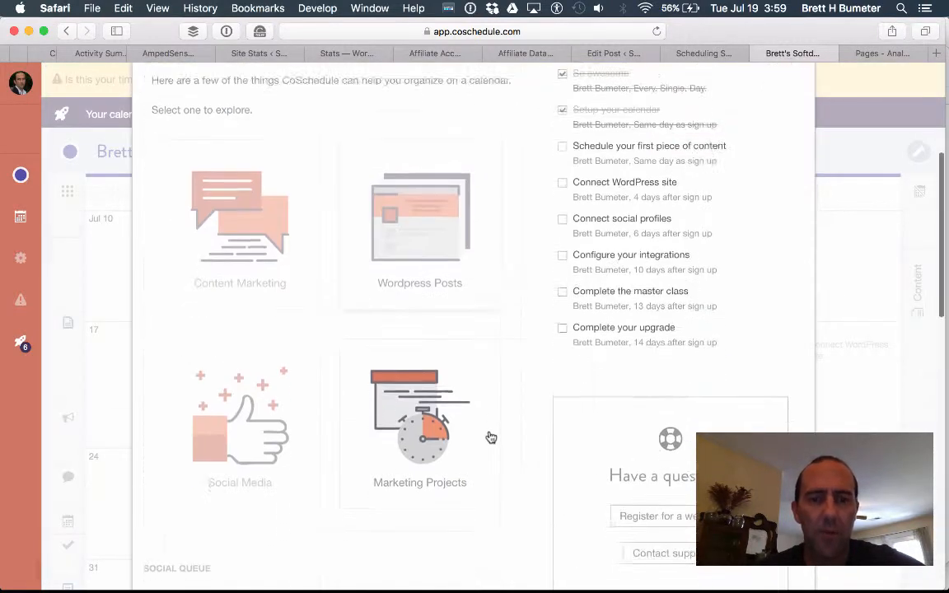
{"action": "left_click", "coordinate": [434, 238]}
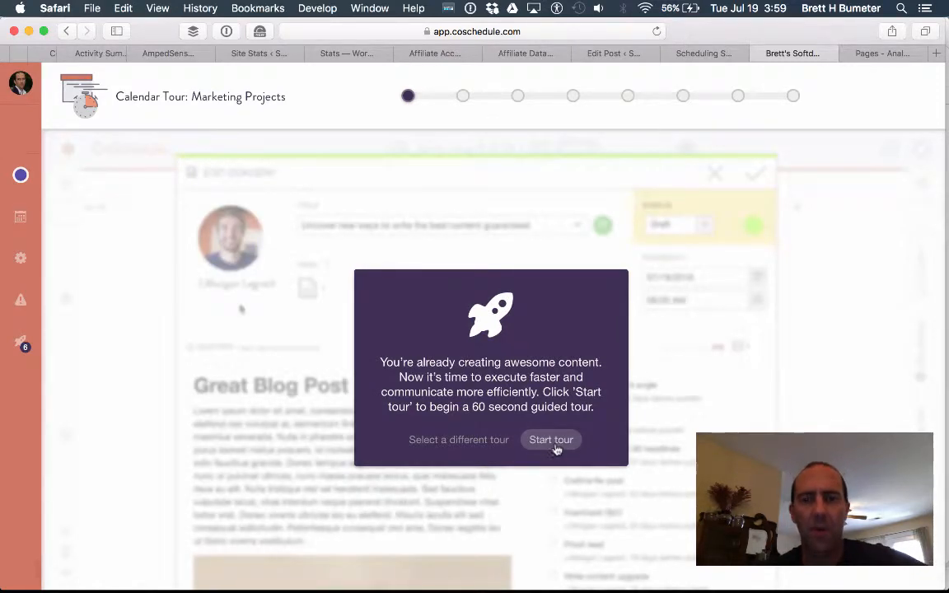
{"action": "left_click", "coordinate": [551, 440]}
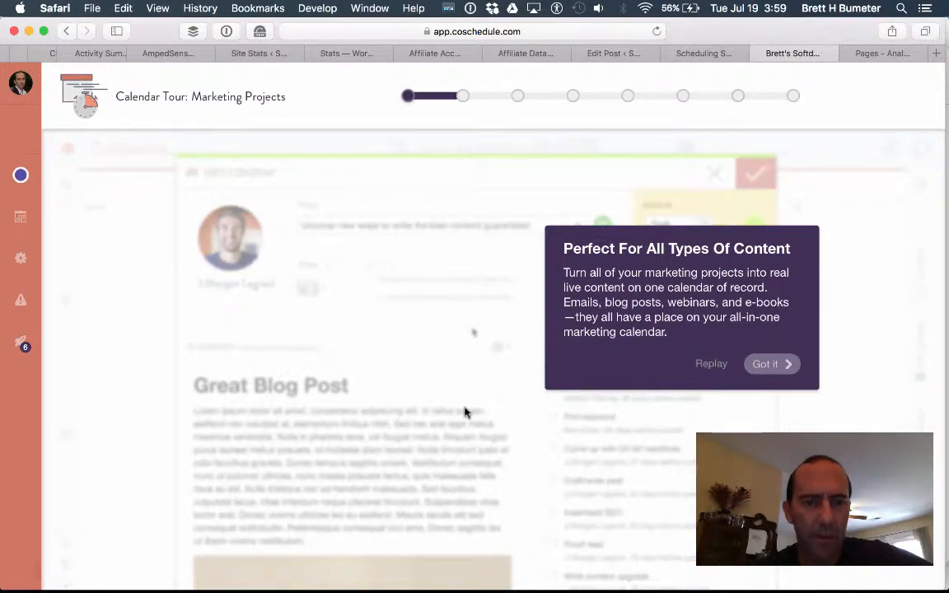
{"action": "left_click", "coordinate": [770, 364]}
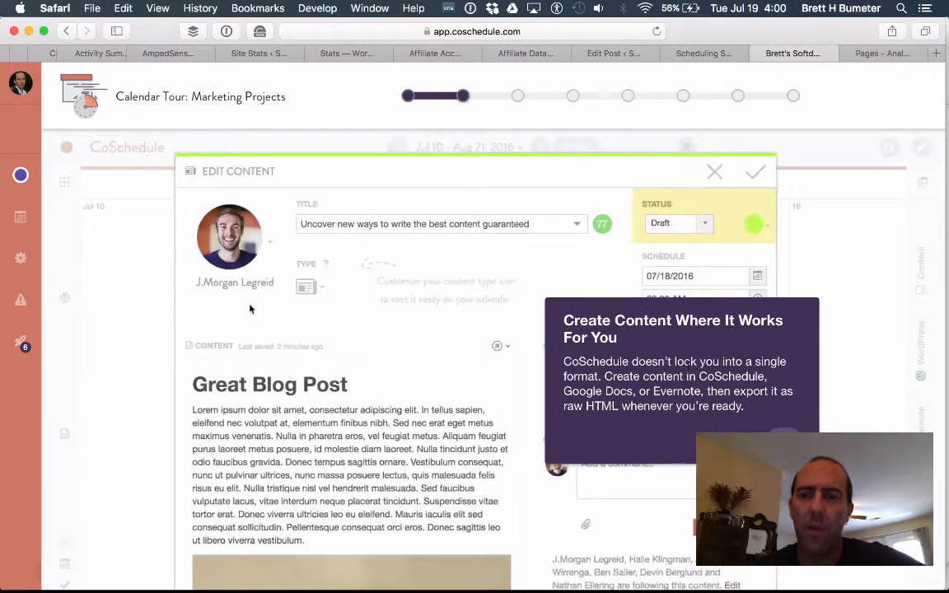
Download the content as HTML from the export dropdown, then advance the tour to workflows.
{"action": "left_click", "coordinate": [508, 352]}
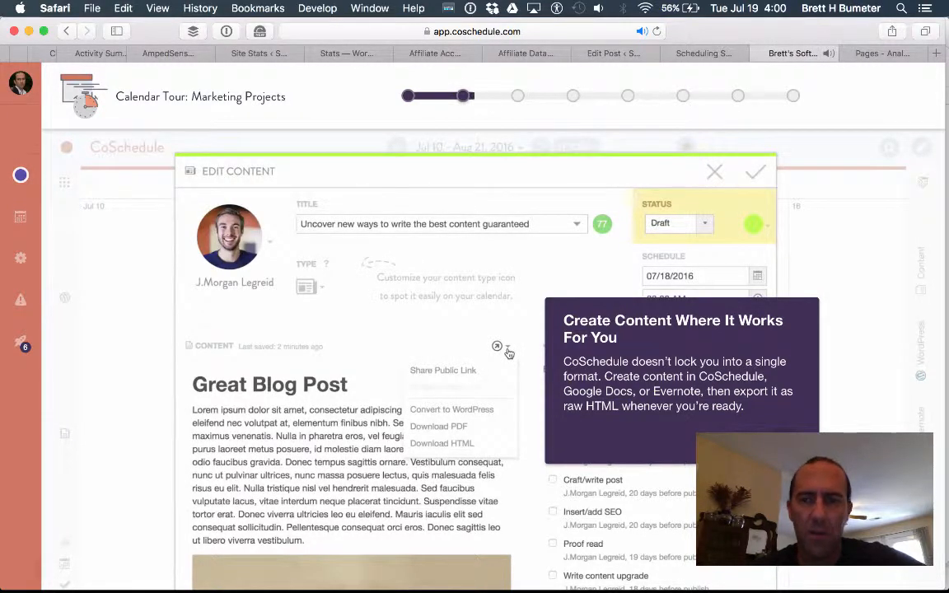
{"action": "left_click", "coordinate": [486, 444]}
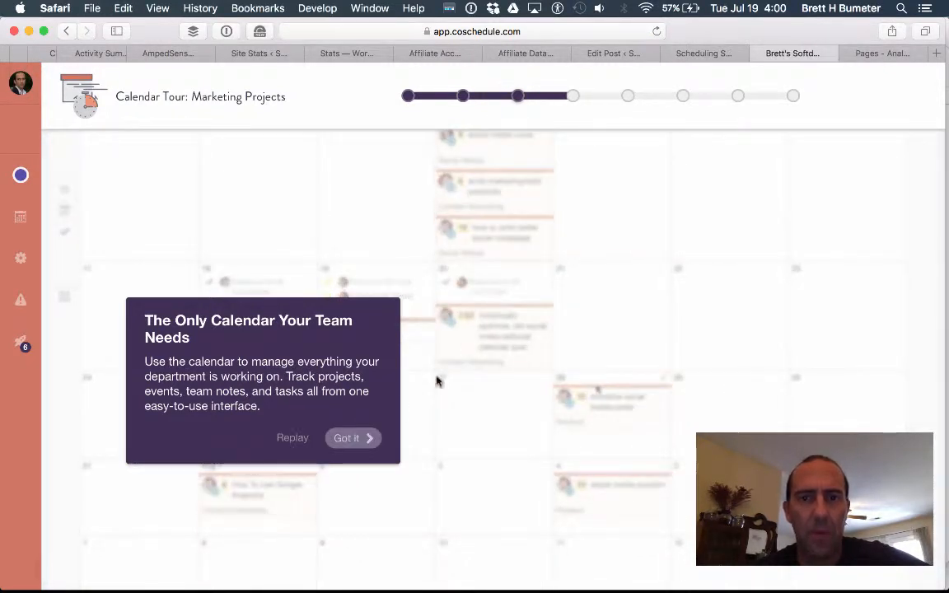
{"action": "left_click", "coordinate": [361, 442]}
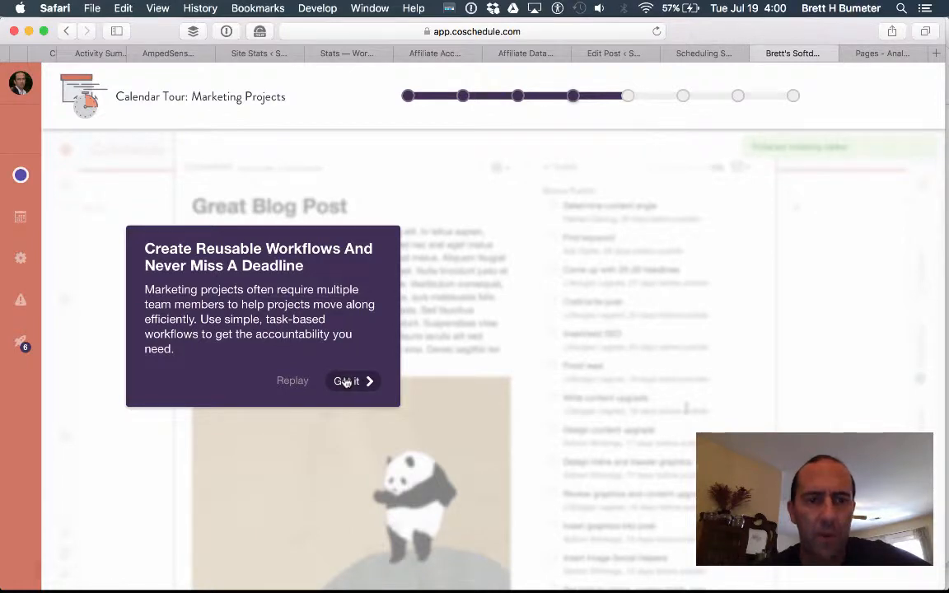
Step past the team dashboard and project-switching cards to reach Create Custom Roles To Limit Access.
{"action": "left_click", "coordinate": [346, 381]}
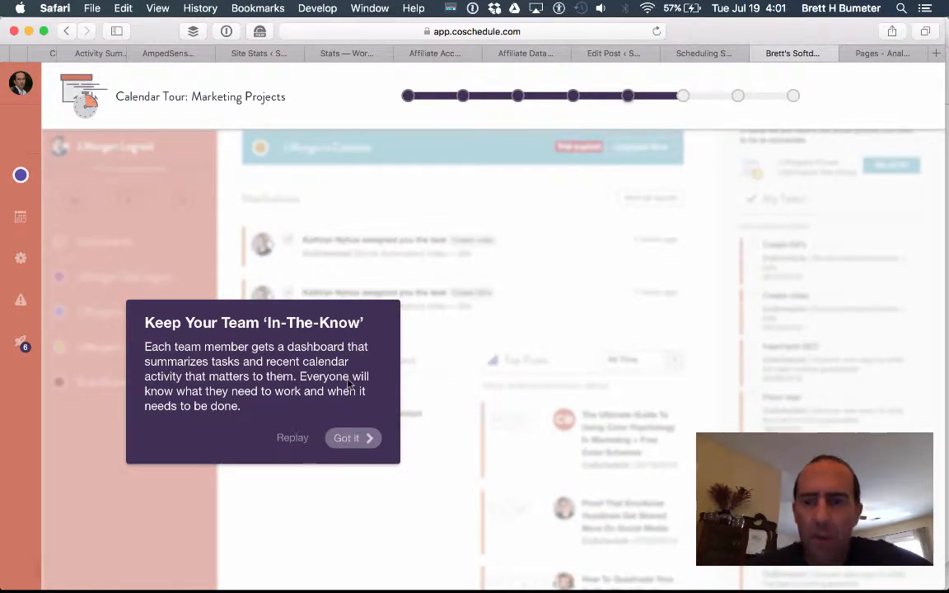
{"action": "left_click", "coordinate": [362, 441]}
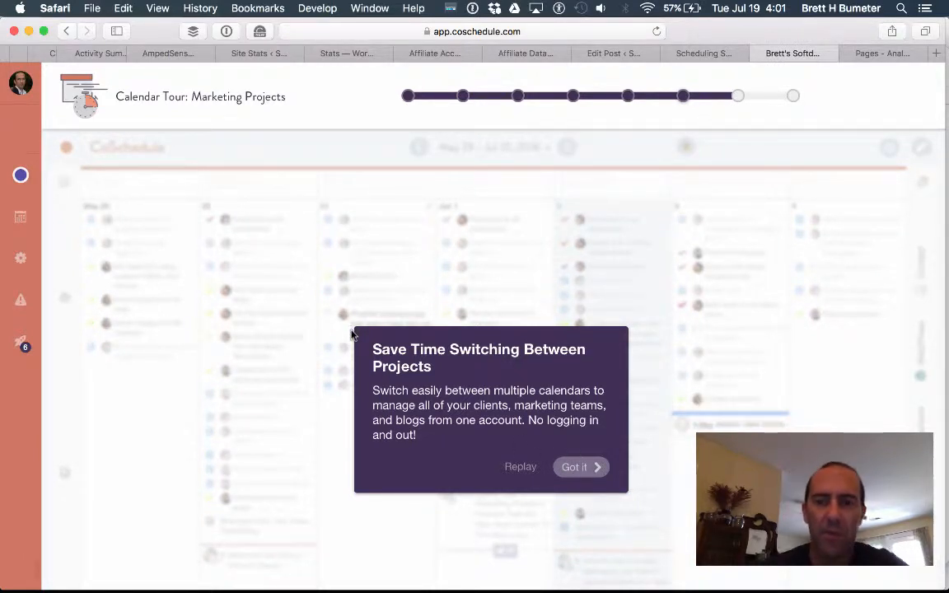
{"action": "left_click", "coordinate": [576, 468]}
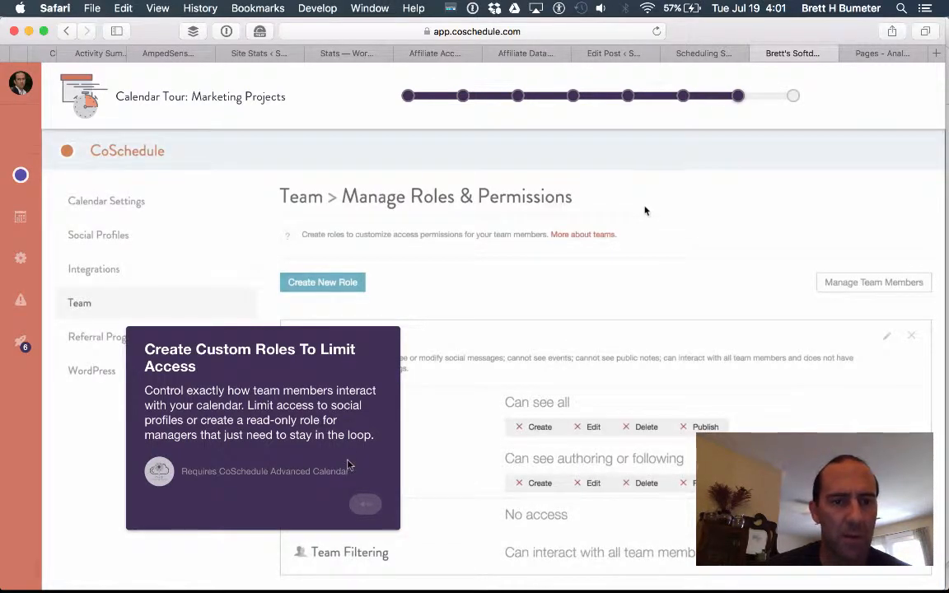
Scroll the roles page and finish the Marketing Projects tour.
{"action": "scroll", "coordinate": [373, 511], "scroll_direction": "down", "scroll_amount": 7}
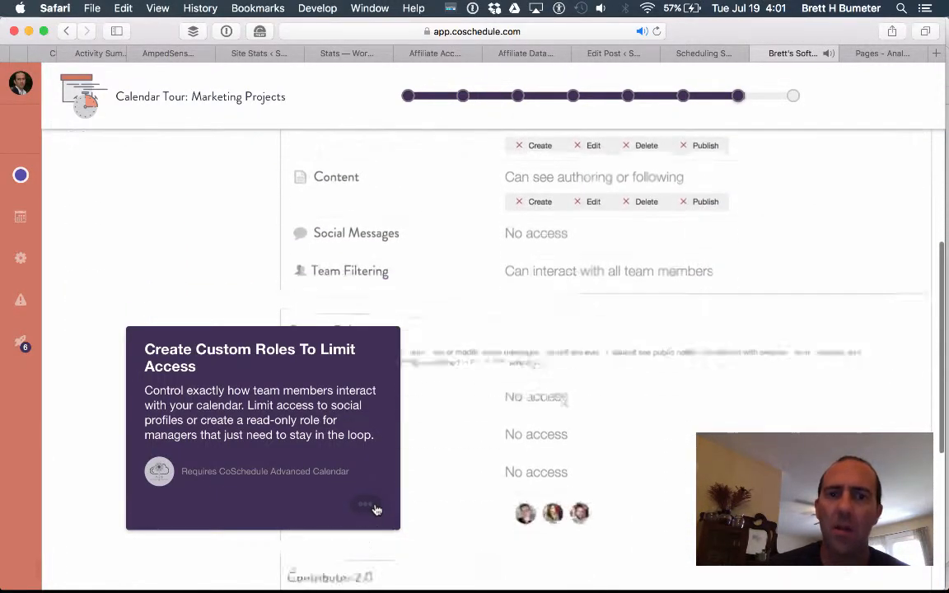
{"action": "scroll", "coordinate": [375, 511], "scroll_direction": "down", "scroll_amount": 3}
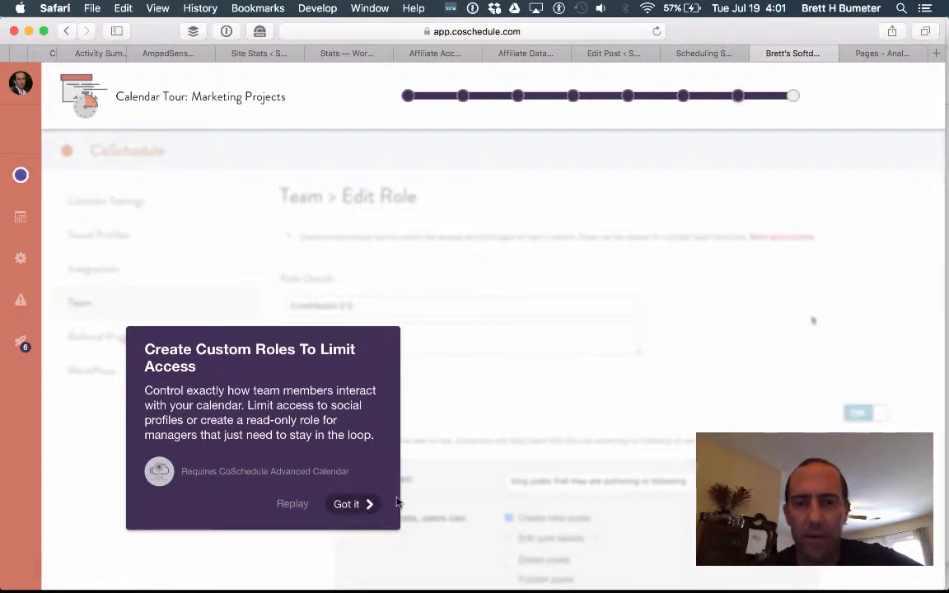
{"action": "left_click", "coordinate": [358, 501]}
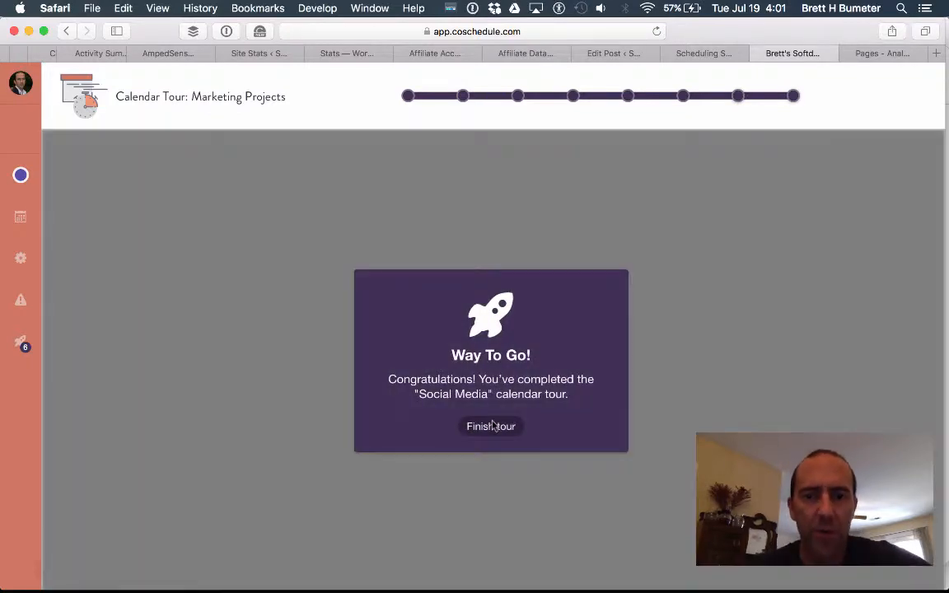
{"action": "left_click", "coordinate": [491, 426]}
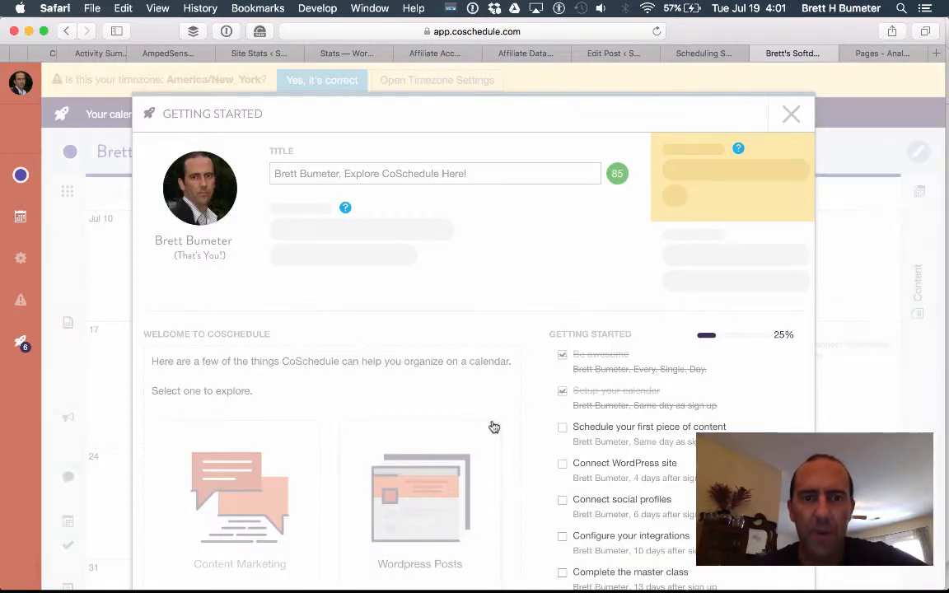
Scroll through the Getting Started dialog and put the cursor in its Title field.
{"action": "scroll", "coordinate": [493, 426], "scroll_direction": "down", "scroll_amount": 2}
{"action": "scroll", "coordinate": [499, 442], "scroll_direction": "up", "scroll_amount": 2}
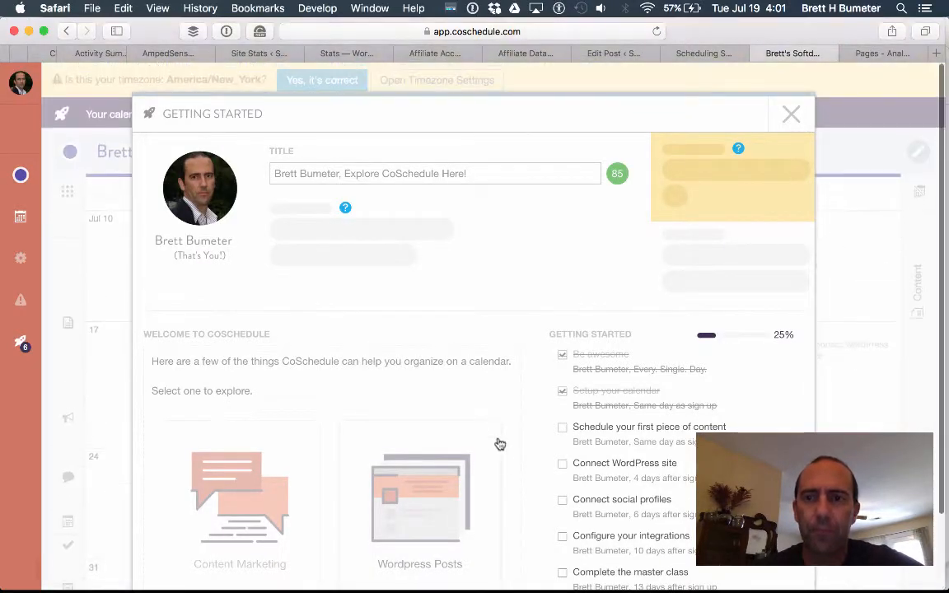
{"action": "scroll", "coordinate": [492, 480], "scroll_direction": "down", "scroll_amount": 10}
{"action": "scroll", "coordinate": [492, 480], "scroll_direction": "down", "scroll_amount": 3}
{"action": "scroll", "coordinate": [493, 480], "scroll_direction": "up", "scroll_amount": 12}
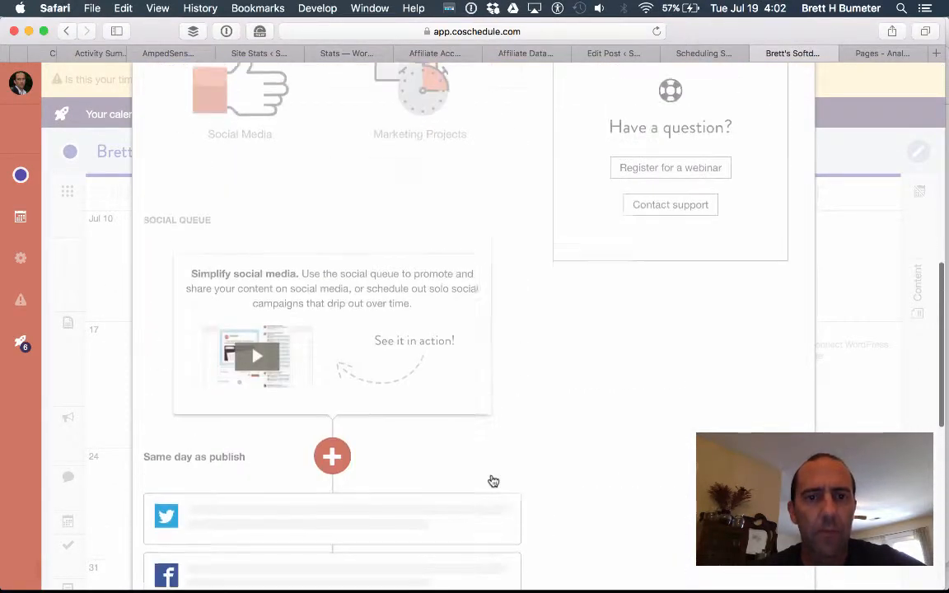
{"action": "scroll", "coordinate": [491, 480], "scroll_direction": "up", "scroll_amount": 10}
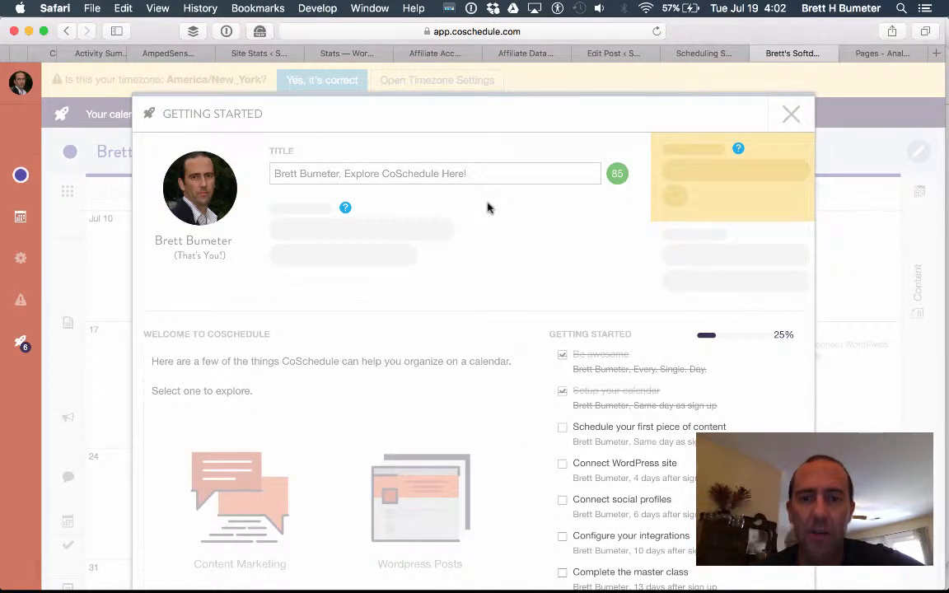
{"action": "left_click", "coordinate": [473, 180]}
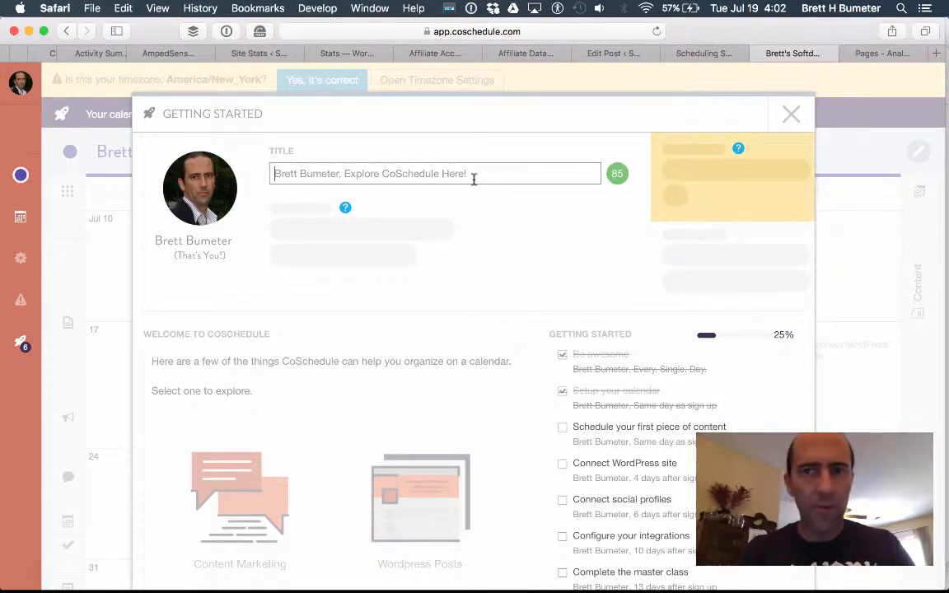
Type a new title, insert 'I' before 'Finally', and replace 'Finally Getting Started' with 'finally start'.
{"action": "left_click", "coordinate": [474, 176]}
{"action": "type", "text": "Social Media"}
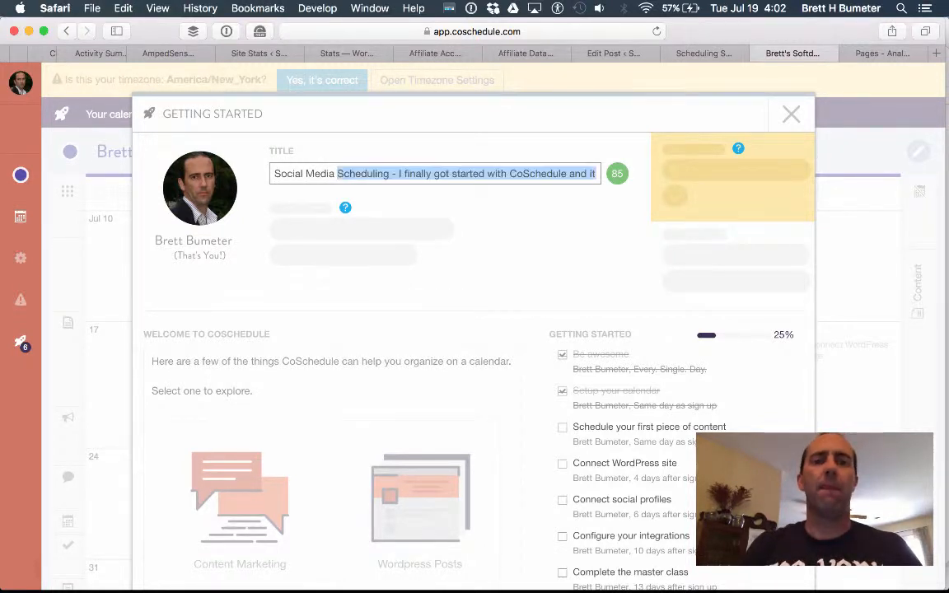
{"action": "type", "text": " C"}
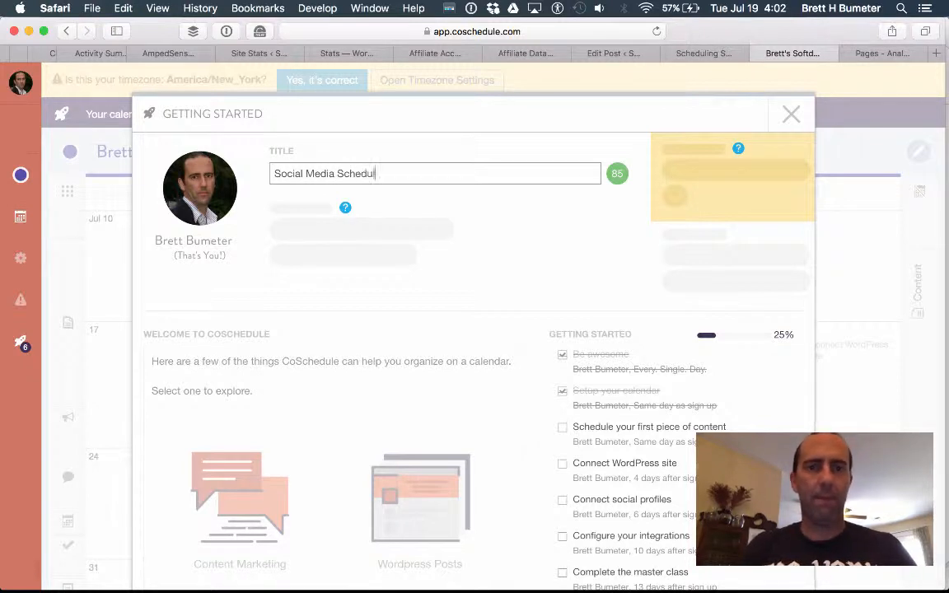
{"action": "type", "text": "cheduling Calendar Plu"}
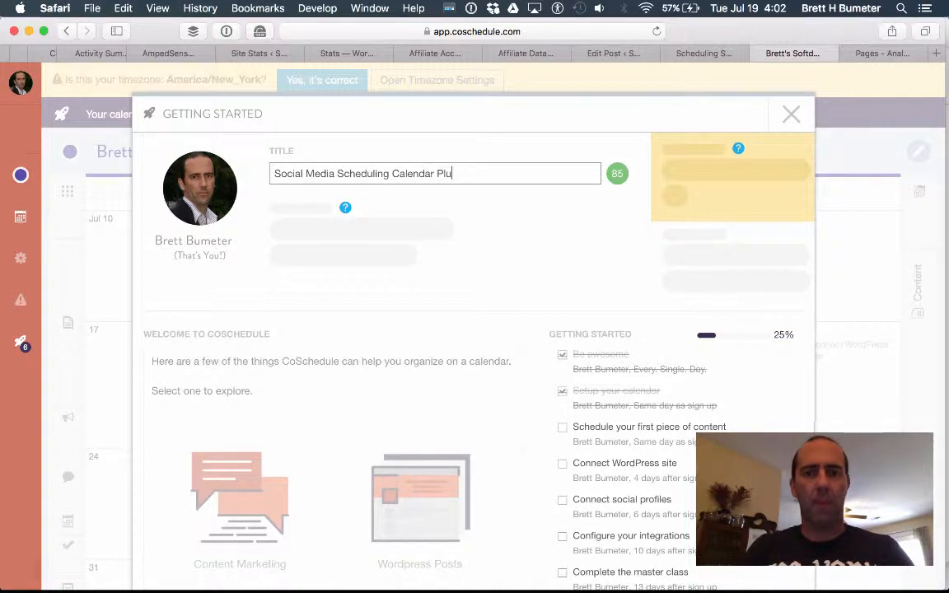
{"action": "type", "text": "gin - Finally"}
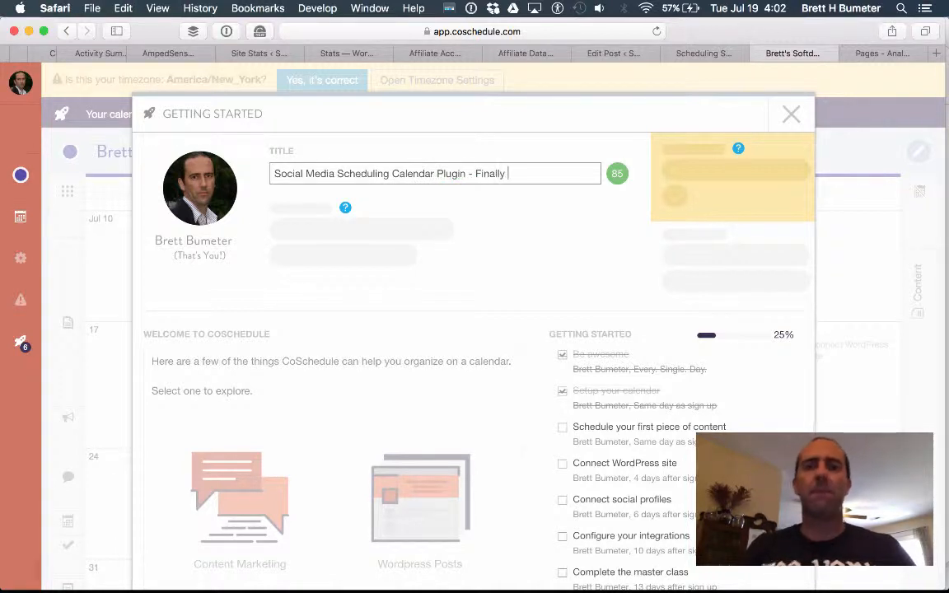
{"action": "type", "text": " Getting Started"}
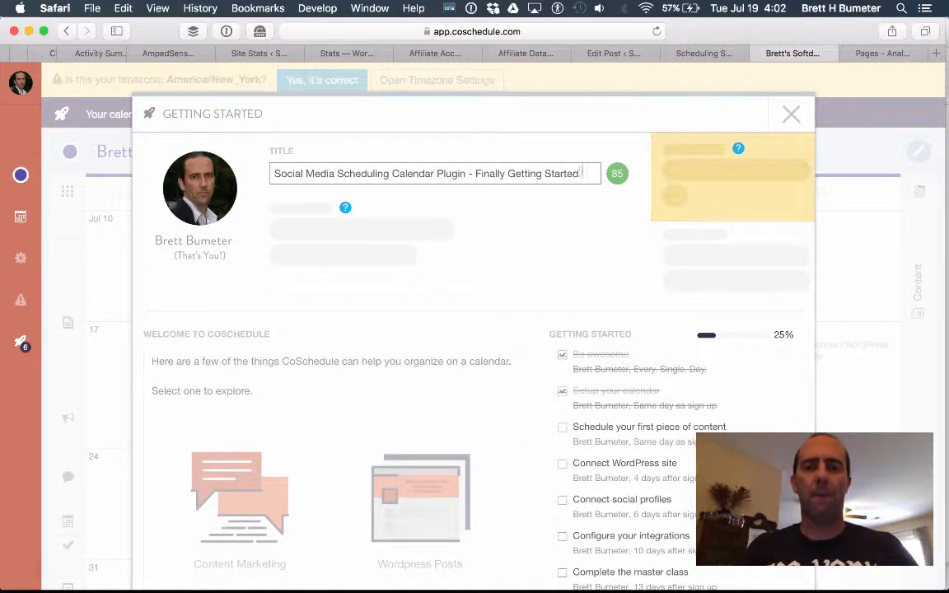
{"action": "type", "text": " with CoSche"}
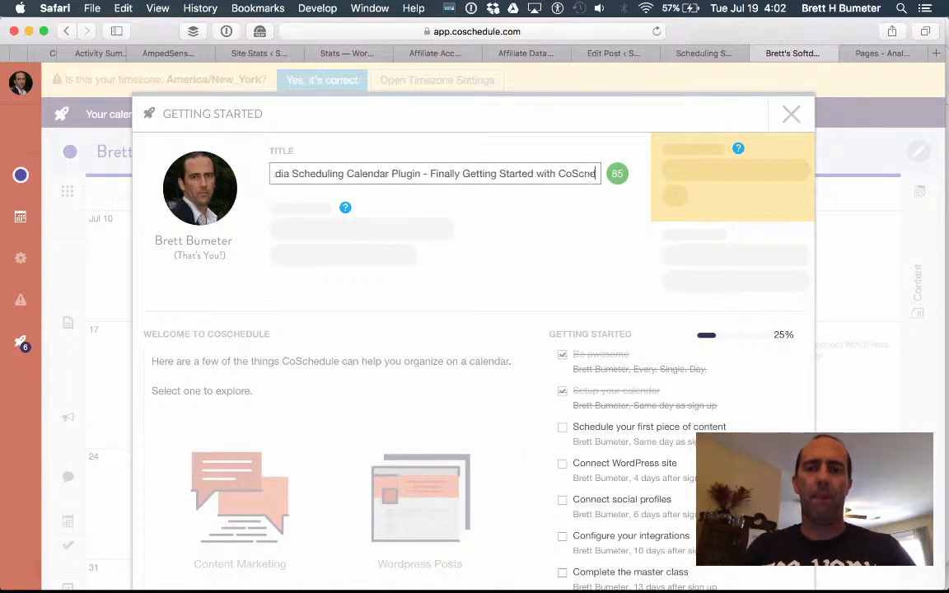
{"action": "type", "text": "dule!!!"}
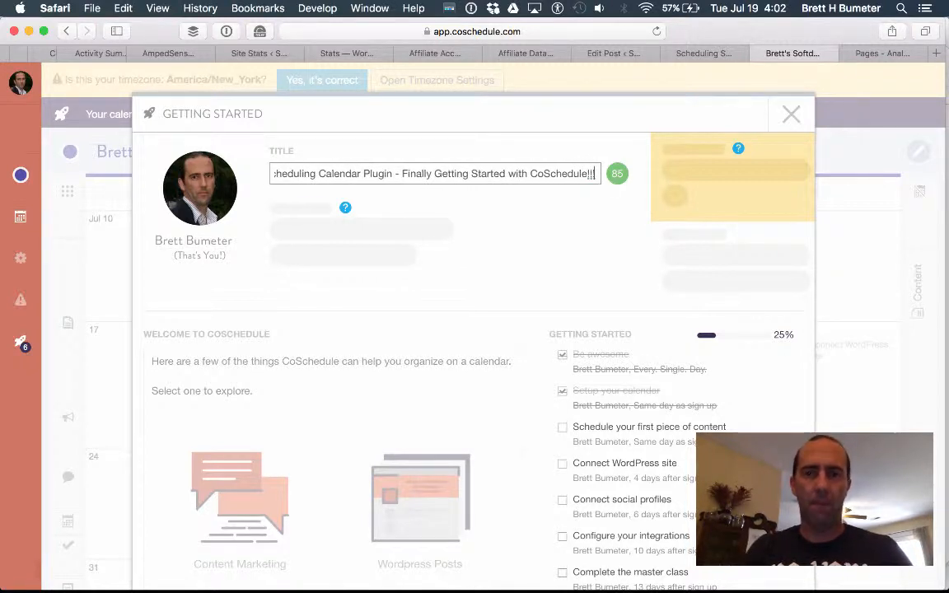
{"action": "left_click", "coordinate": [403, 175]}
{"action": "type", "text": "I"}
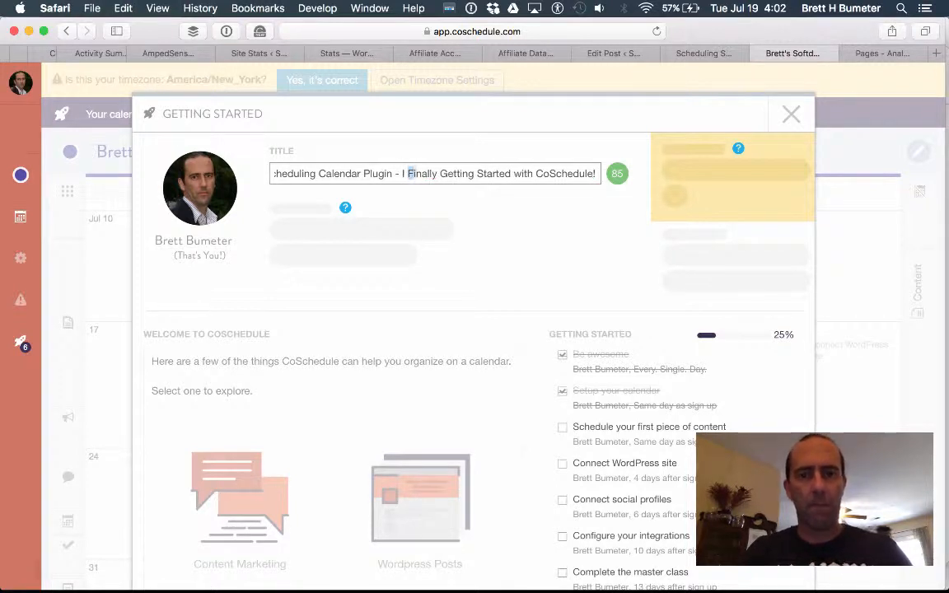
{"action": "left_click_drag", "start_coordinate": [422, 173], "coordinate": [512, 173]}
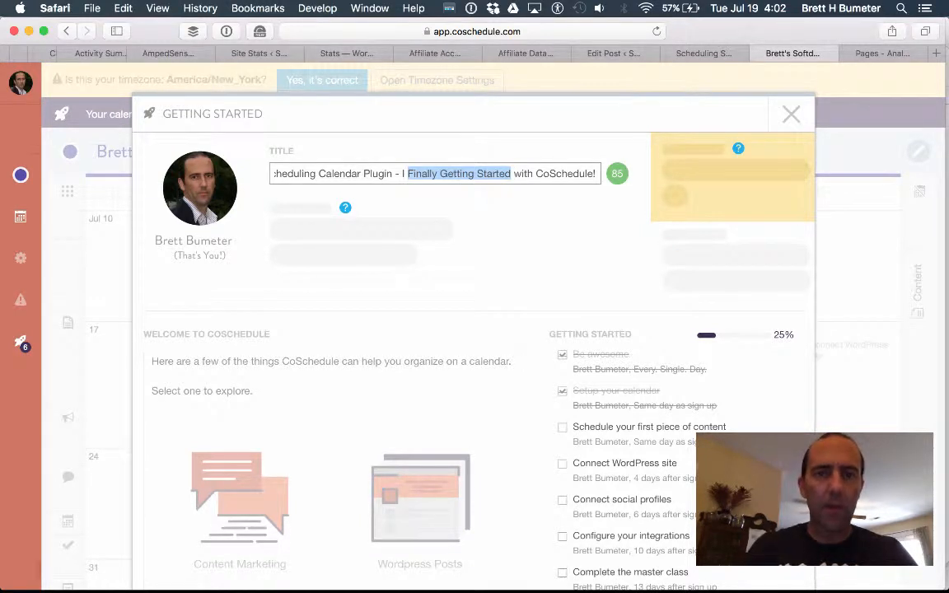
{"action": "type", "text": "finally start"}
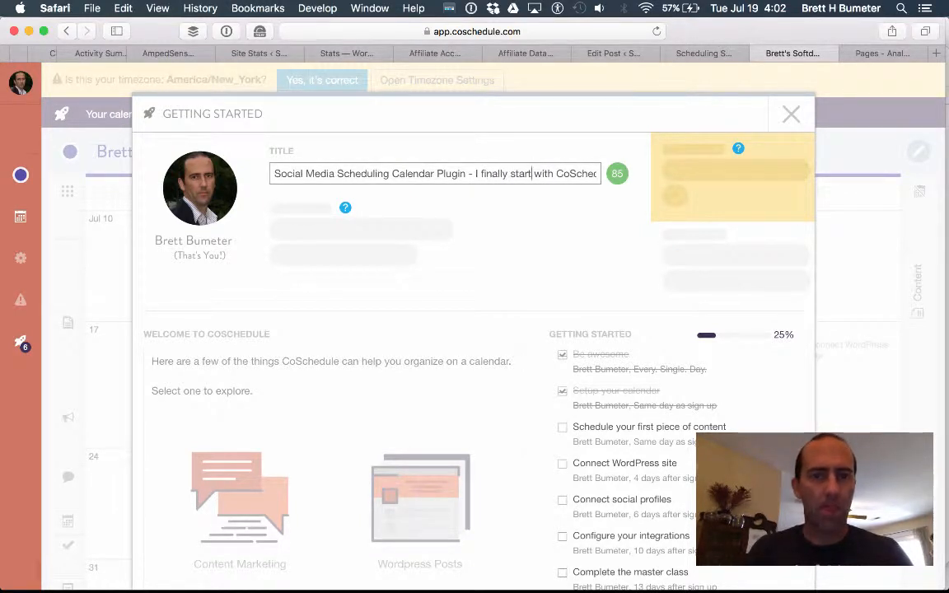
{"action": "scroll", "coordinate": [575, 271], "scroll_direction": "down", "scroll_amount": 4}
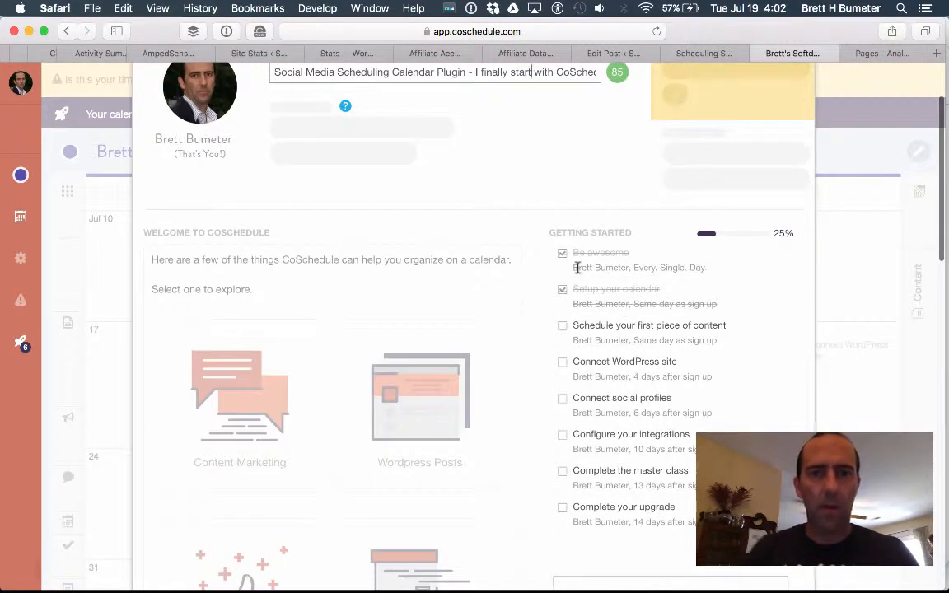
{"action": "scroll", "coordinate": [575, 271], "scroll_direction": "down", "scroll_amount": 15}
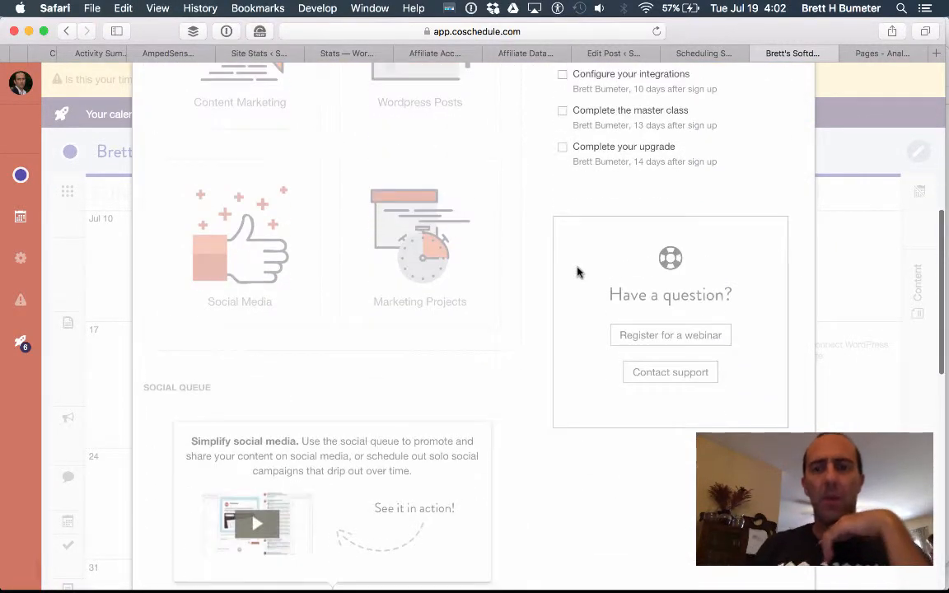
{"action": "scroll", "coordinate": [575, 271], "scroll_direction": "down", "scroll_amount": 1}
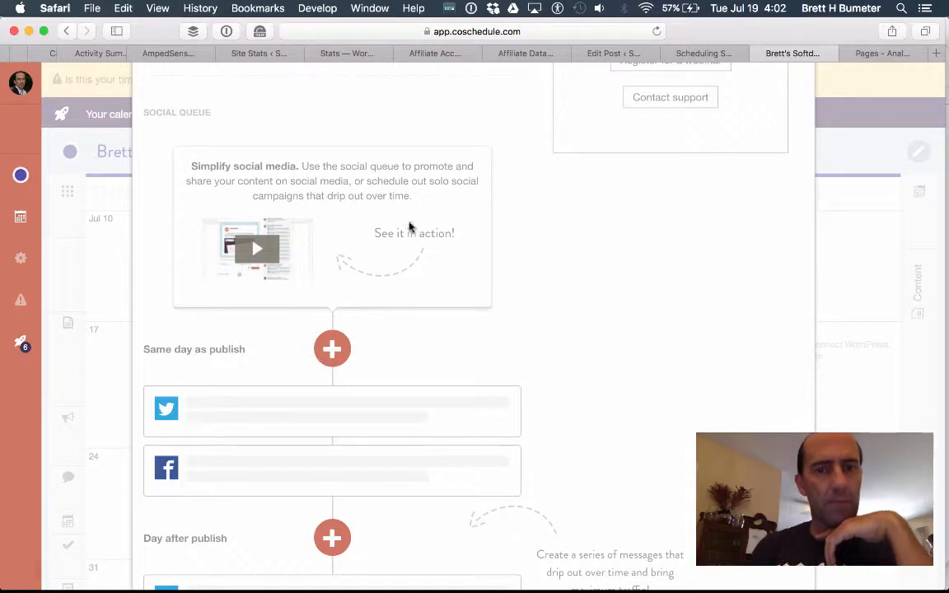
{"action": "scroll", "coordinate": [401, 216], "scroll_direction": "down", "scroll_amount": 6}
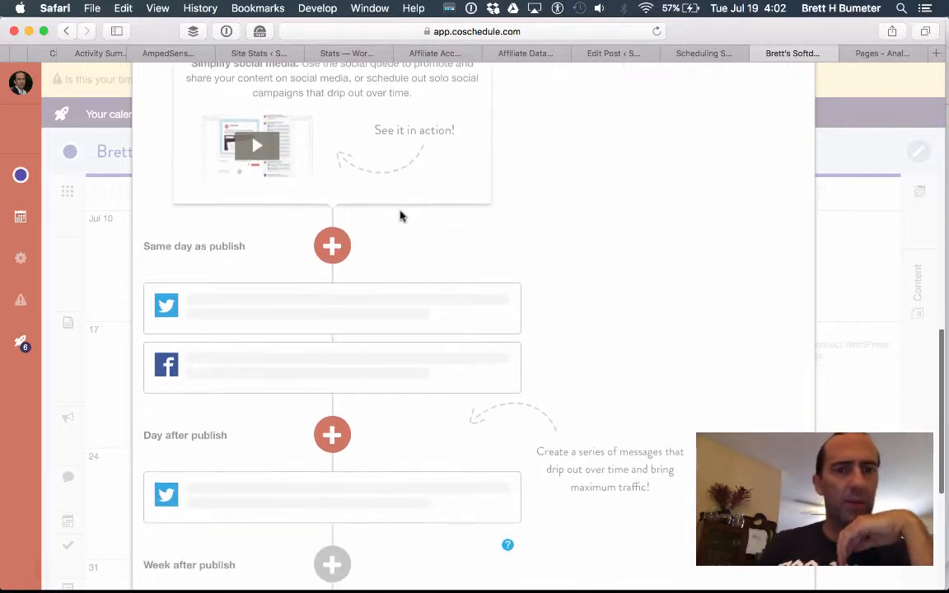
{"action": "scroll", "coordinate": [400, 216], "scroll_direction": "down", "scroll_amount": 6}
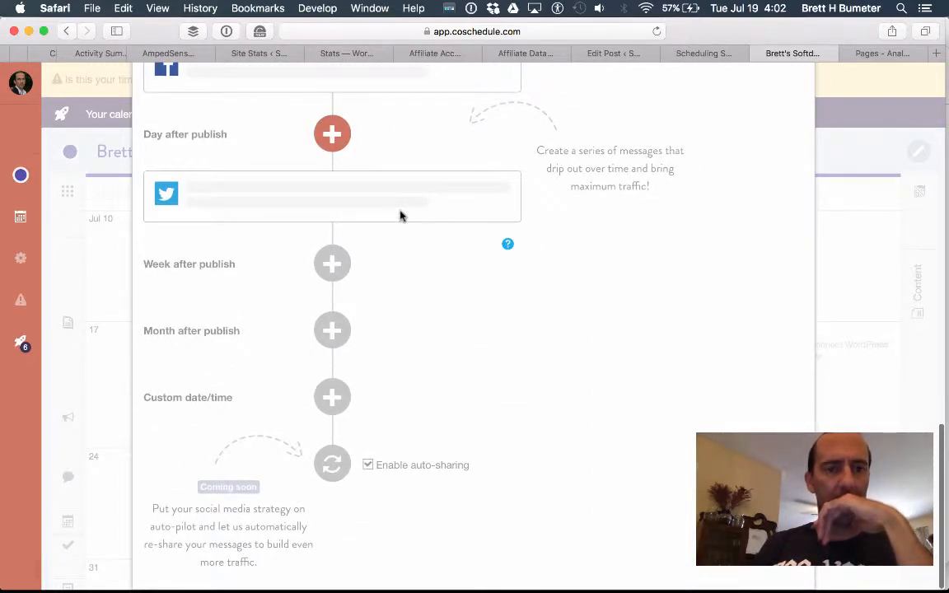
{"action": "scroll", "coordinate": [400, 216], "scroll_direction": "up", "scroll_amount": 15}
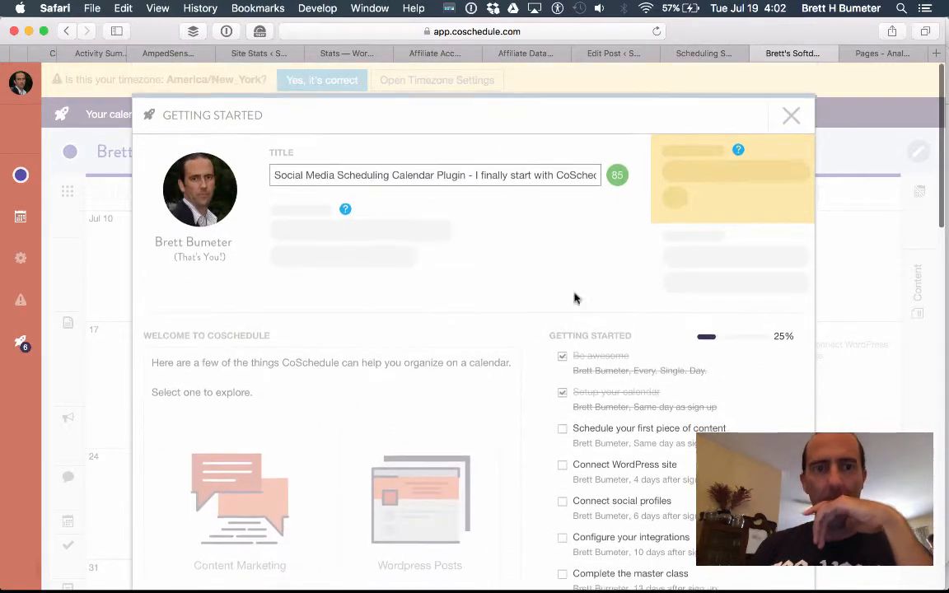
{"action": "triple_click", "coordinate": [441, 176]}
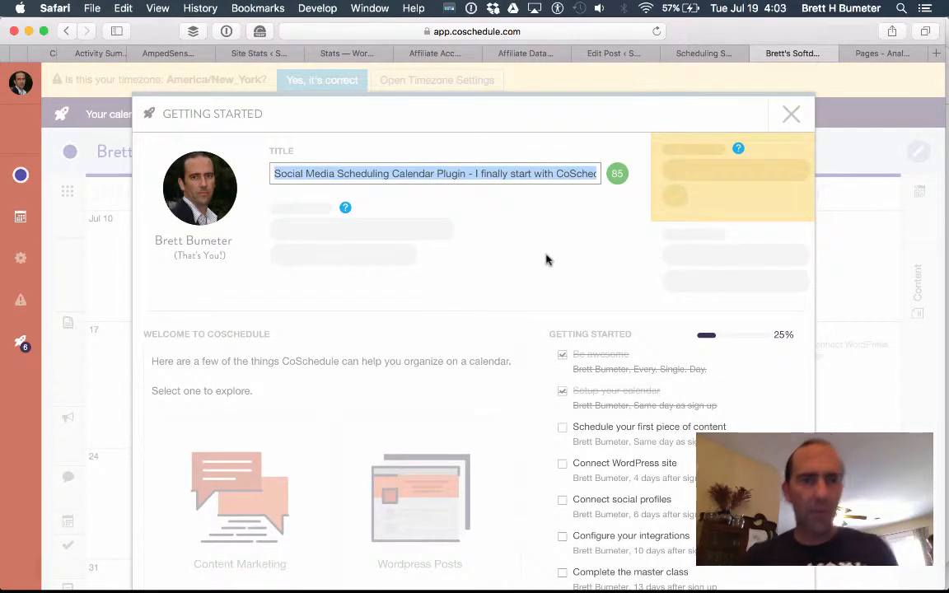
{"action": "scroll", "coordinate": [545, 260], "scroll_direction": "down", "scroll_amount": 10}
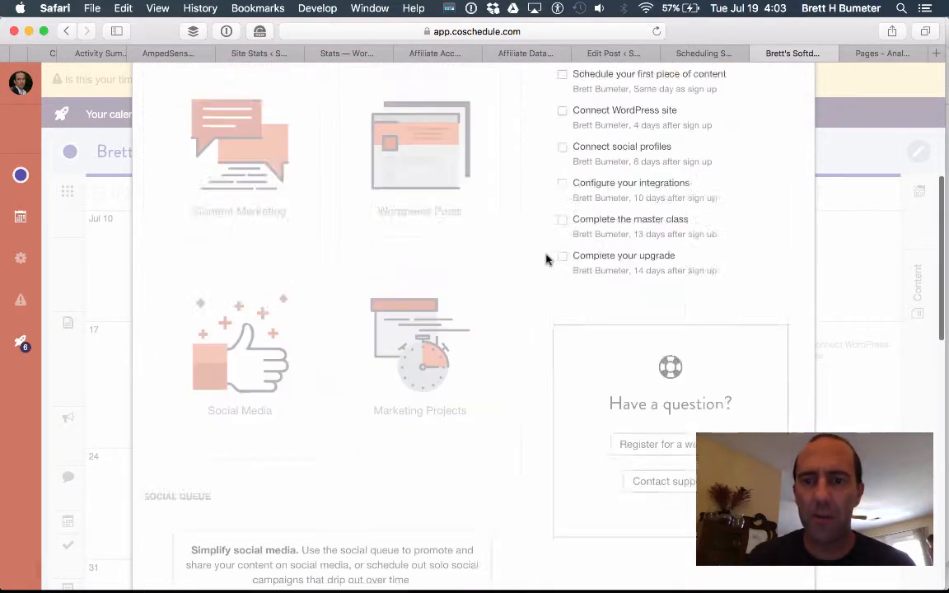
{"action": "scroll", "coordinate": [545, 260], "scroll_direction": "up", "scroll_amount": 10}
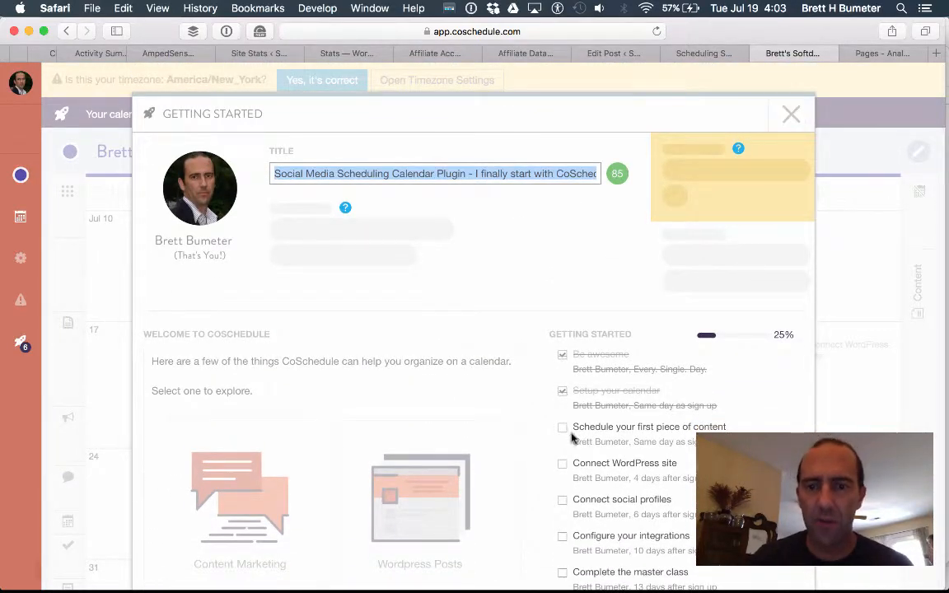
Go from 'Schedule your first piece of content' through Create New to Connect WordPress.
{"action": "left_click", "coordinate": [607, 428]}
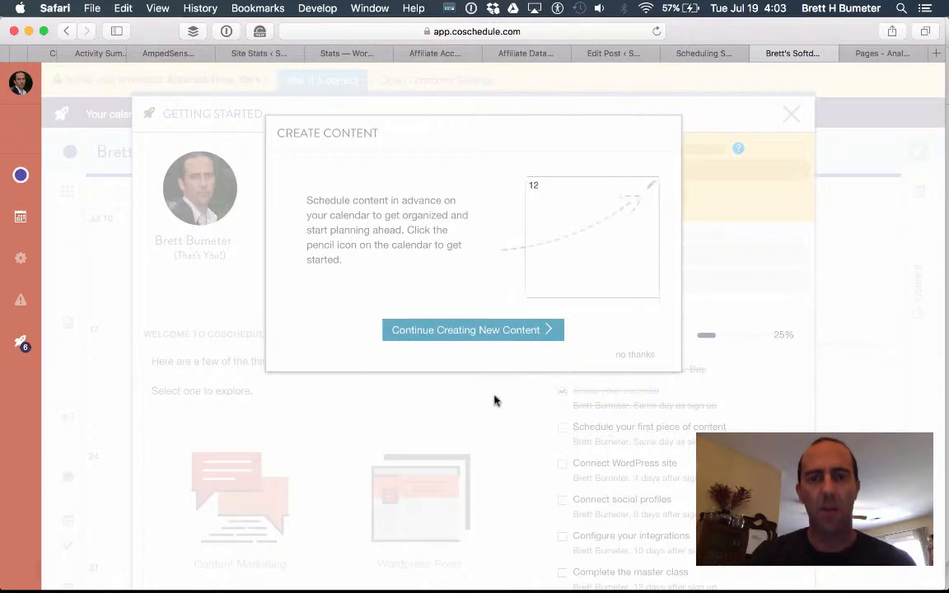
{"action": "left_click", "coordinate": [455, 331]}
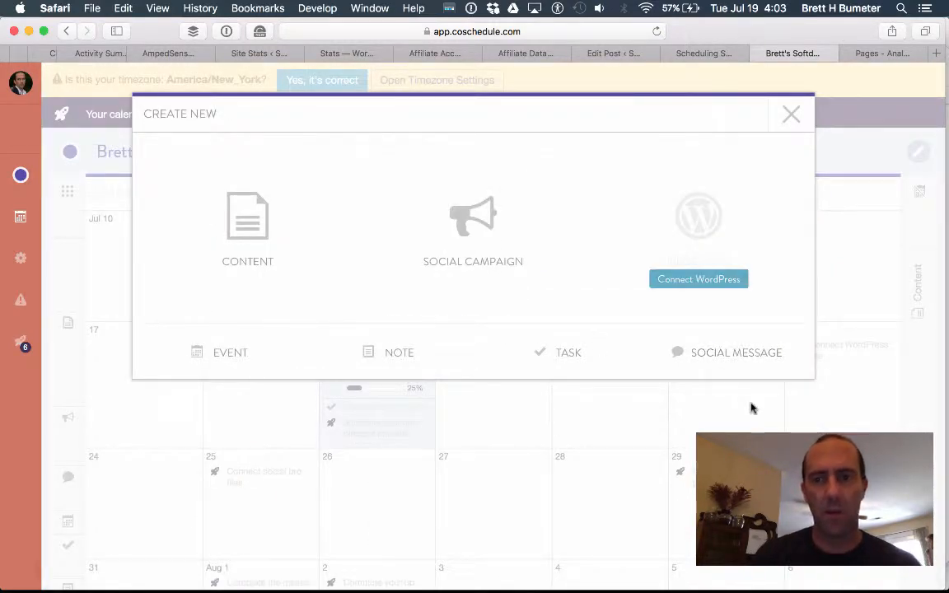
{"action": "left_click", "coordinate": [698, 280]}
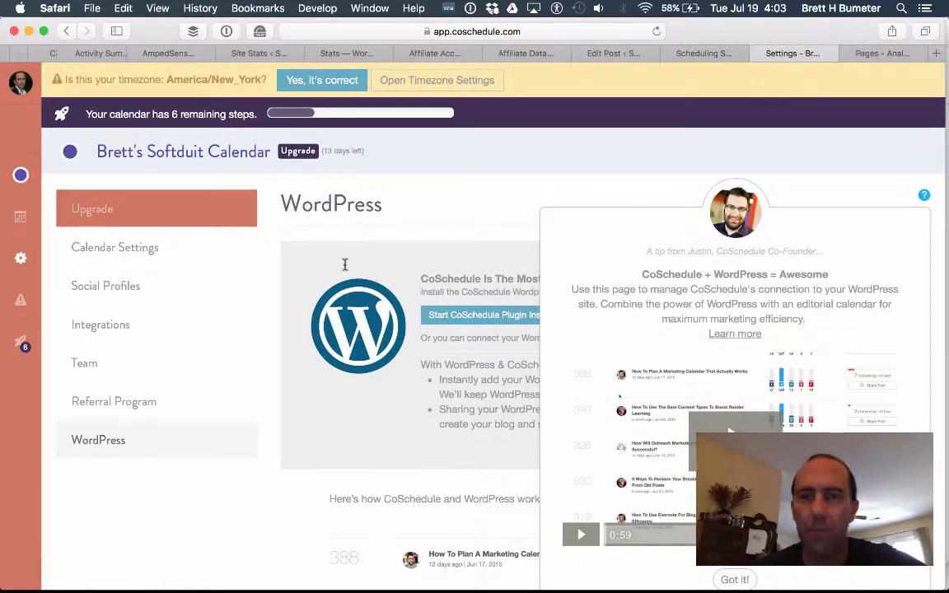
Dismiss the co-founder tip and launch 'Start CoSchedule Plugin Installer Now'.
{"action": "left_click", "coordinate": [735, 580]}
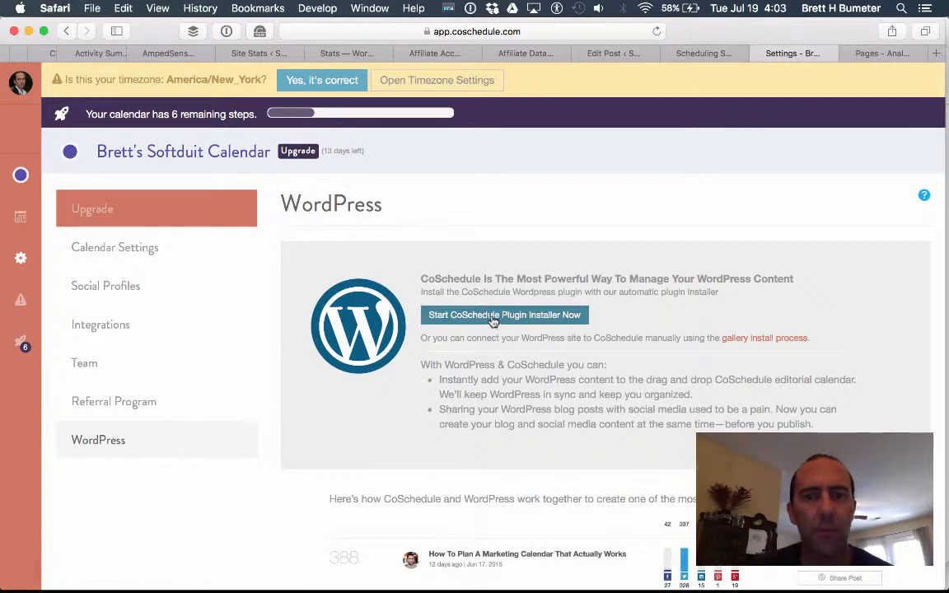
{"action": "scroll", "coordinate": [615, 355], "scroll_direction": "down", "scroll_amount": 5}
{"action": "scroll", "coordinate": [614, 354], "scroll_direction": "up", "scroll_amount": 5}
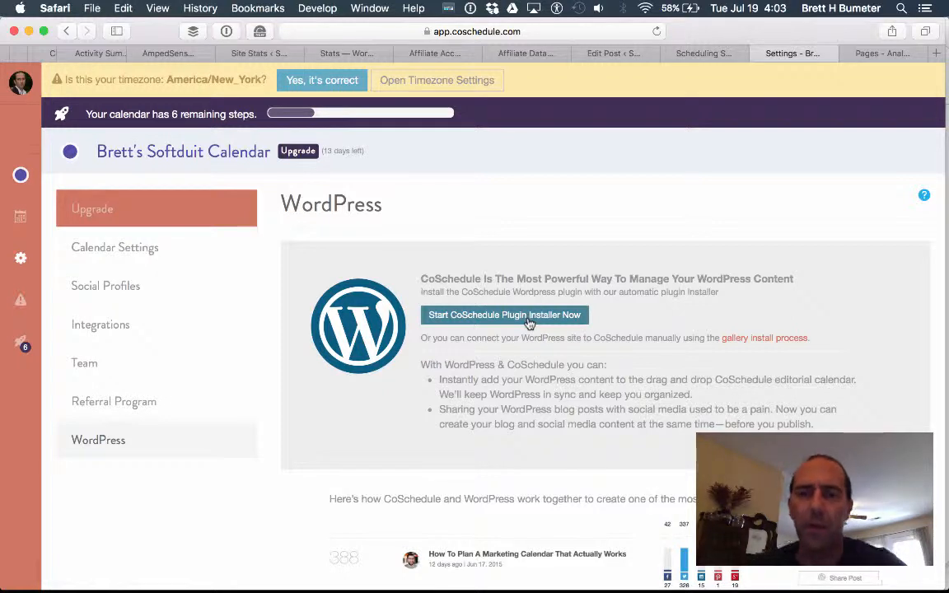
{"action": "left_click", "coordinate": [529, 320]}
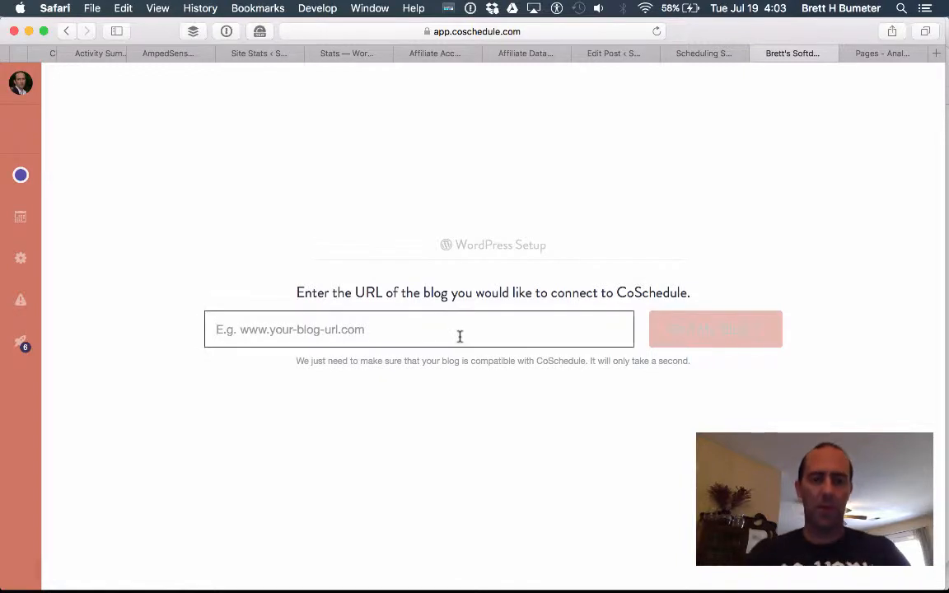
{"action": "type", "text": "softduit.com"}
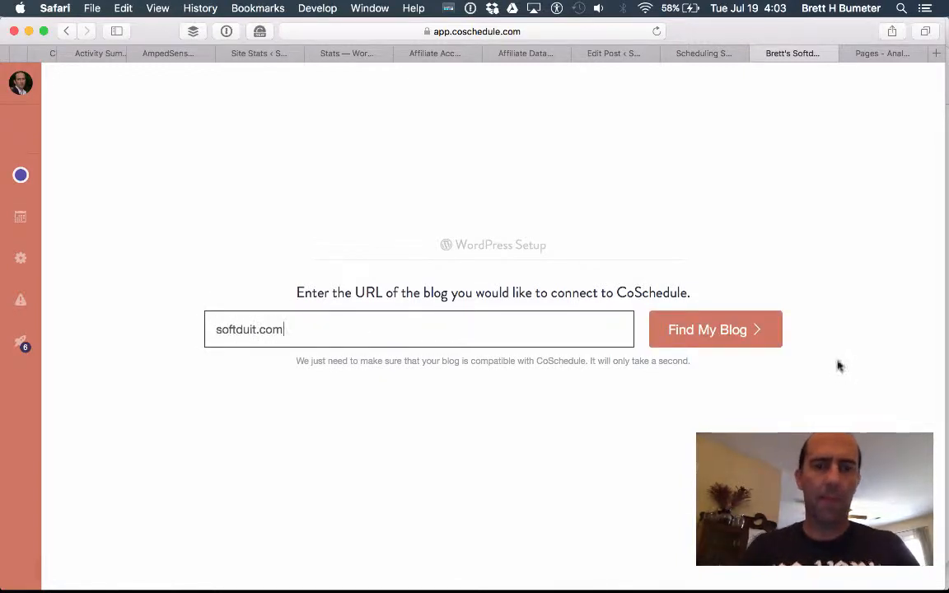
{"action": "left_click", "coordinate": [728, 329]}
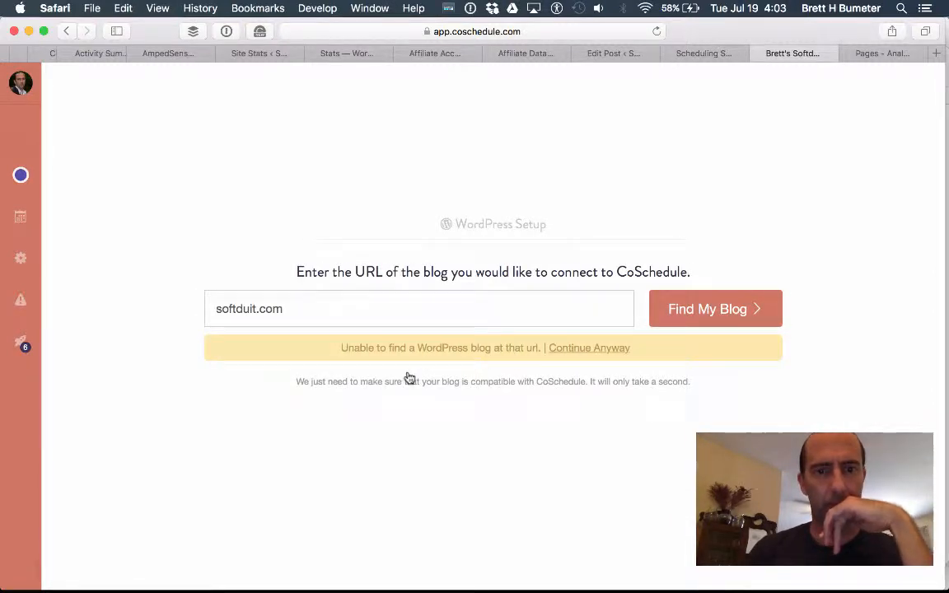
{"action": "left_click", "coordinate": [378, 309]}
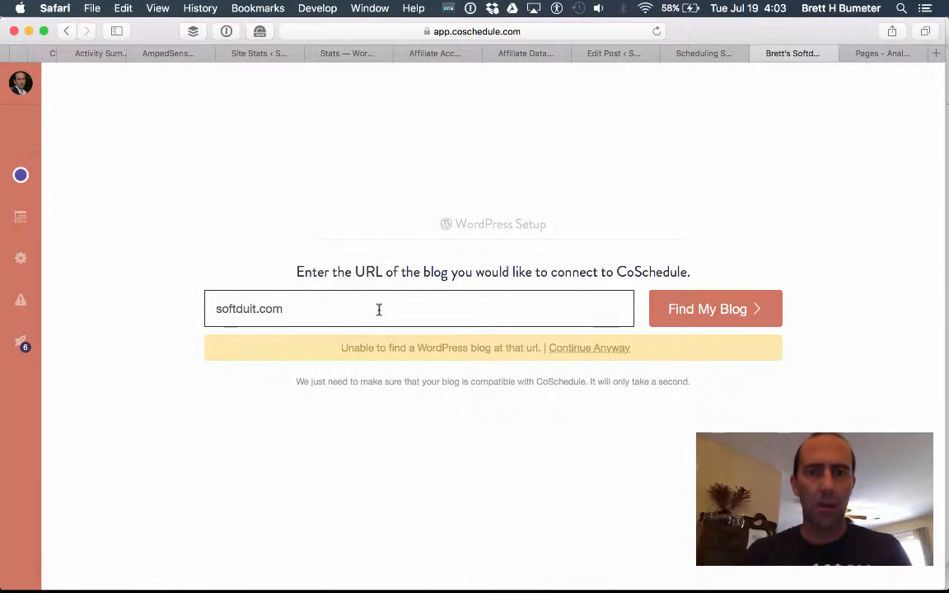
{"action": "type", "text": "http://"}
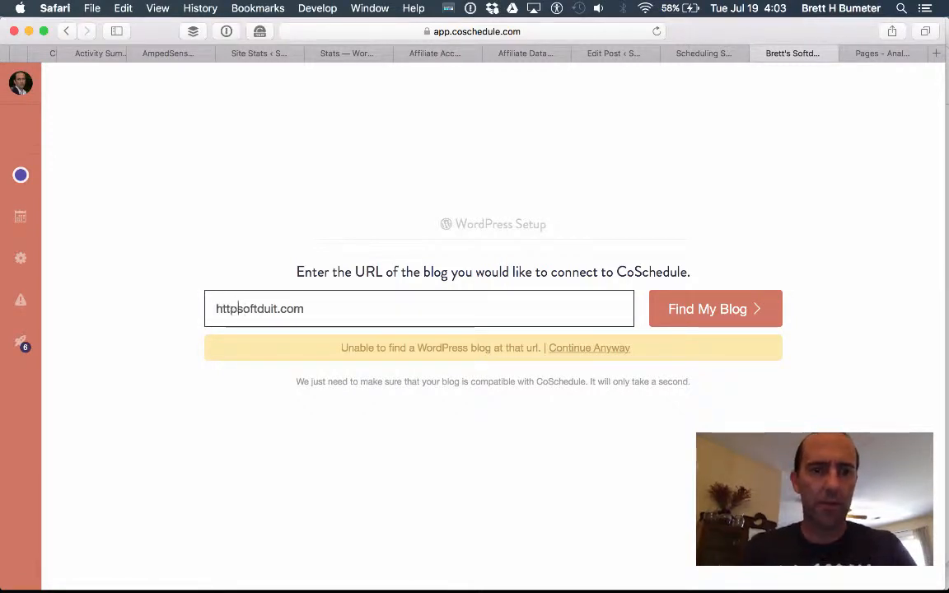
{"action": "left_click", "coordinate": [682, 315]}
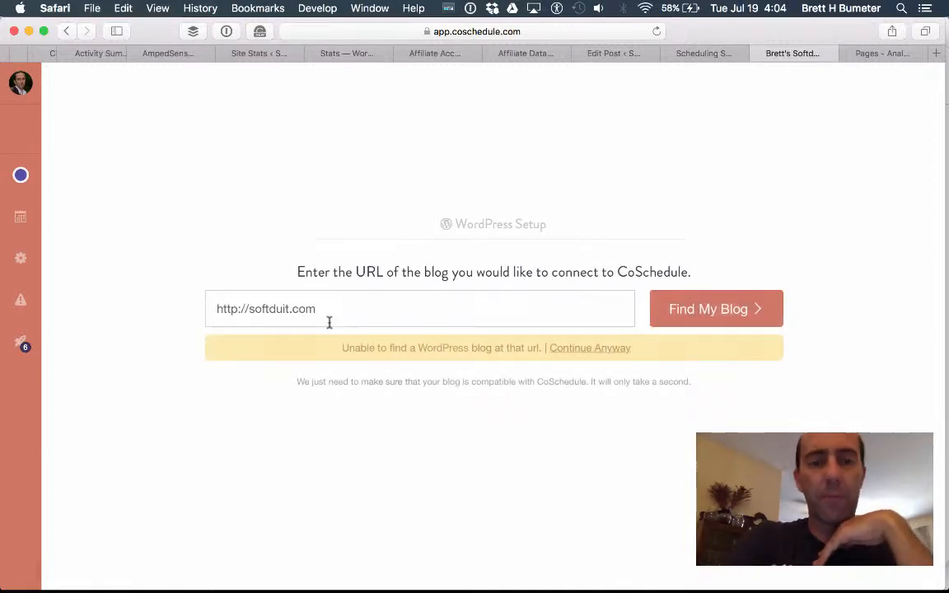
{"action": "left_click", "coordinate": [595, 349]}
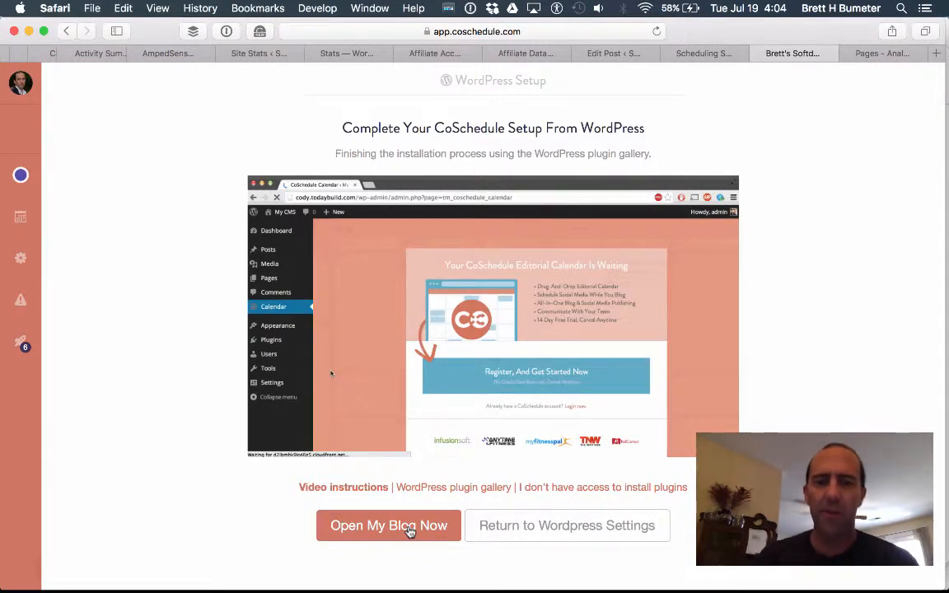
Open and skim the 'How Do I Install The CoSchedule Plugin?' help article.
{"action": "left_click", "coordinate": [409, 531]}
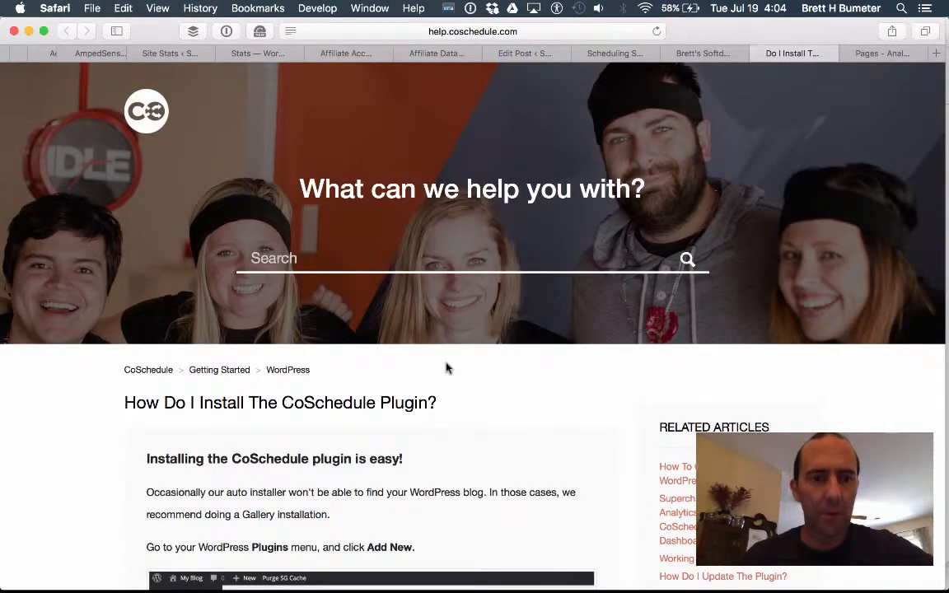
{"action": "scroll", "coordinate": [445, 368], "scroll_direction": "down", "scroll_amount": 7}
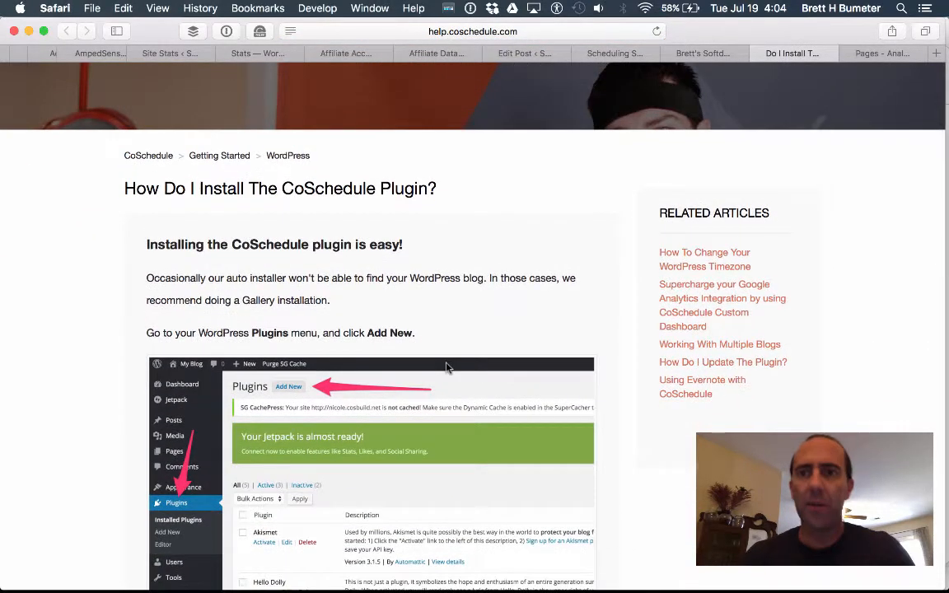
{"action": "scroll", "coordinate": [445, 368], "scroll_direction": "down", "scroll_amount": 1}
{"action": "scroll", "coordinate": [445, 368], "scroll_direction": "up", "scroll_amount": 1}
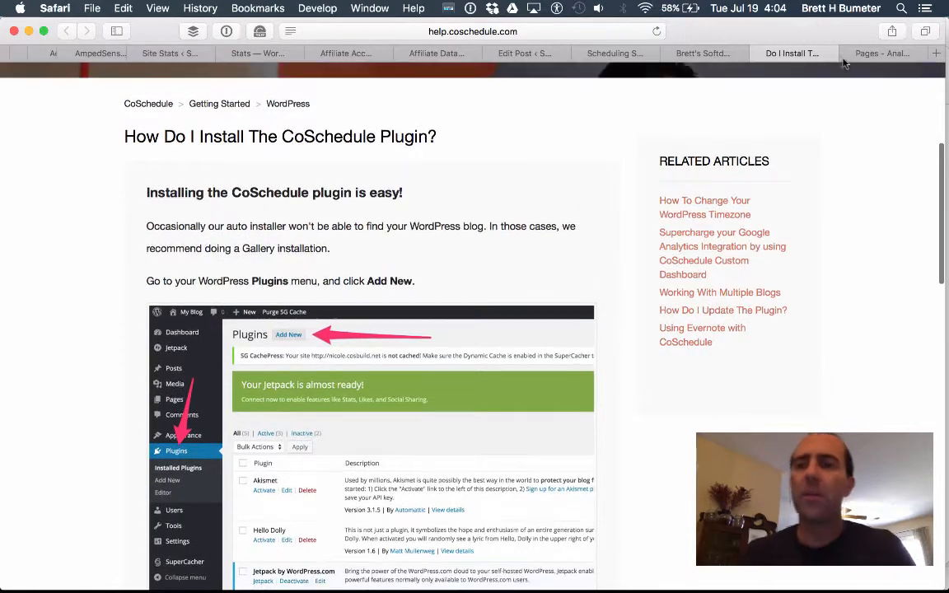
Move across the Safari tabs to the WordPress Edit Post tab.
{"action": "left_click", "coordinate": [878, 56]}
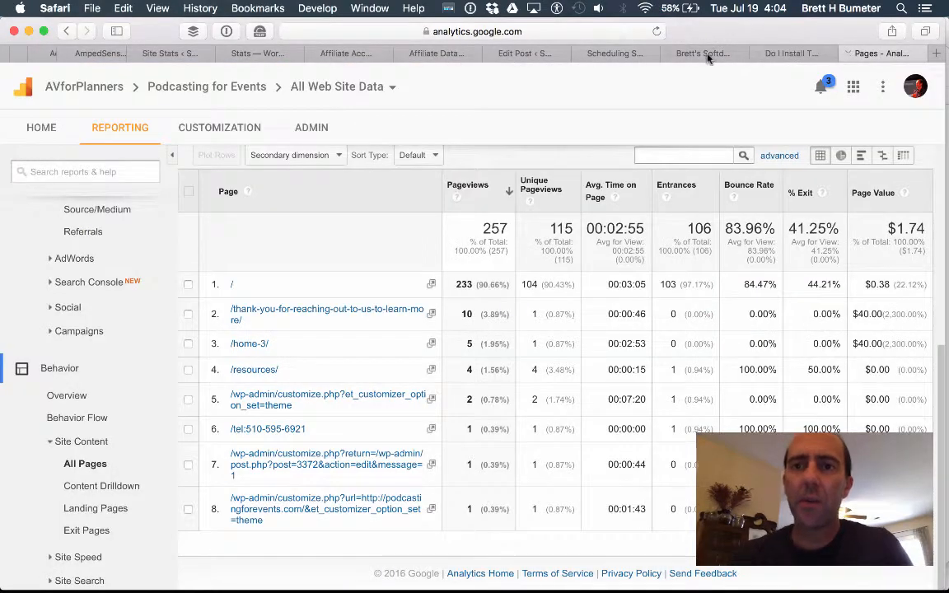
{"action": "left_click", "coordinate": [707, 54]}
{"action": "left_click", "coordinate": [577, 56]}
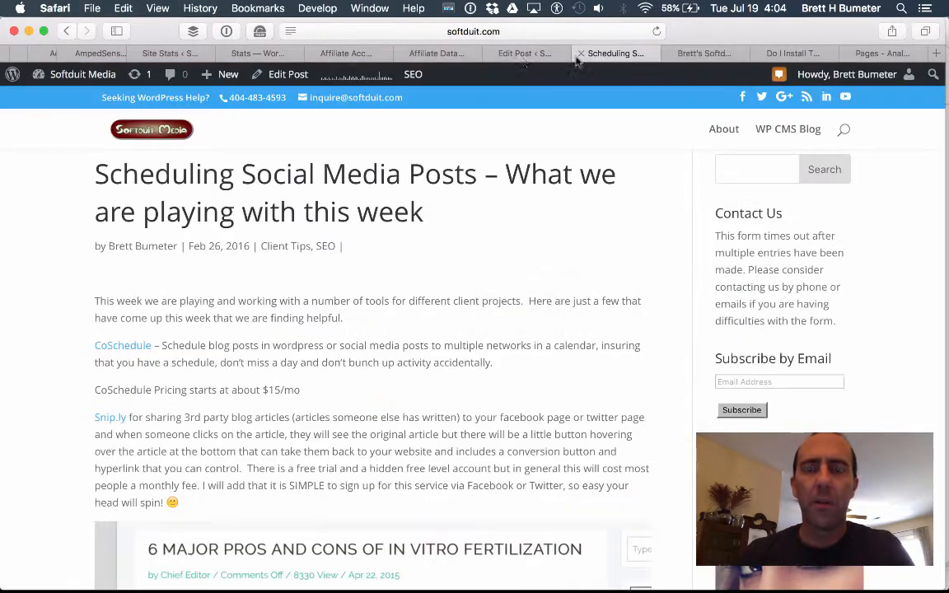
{"action": "left_click", "coordinate": [524, 53]}
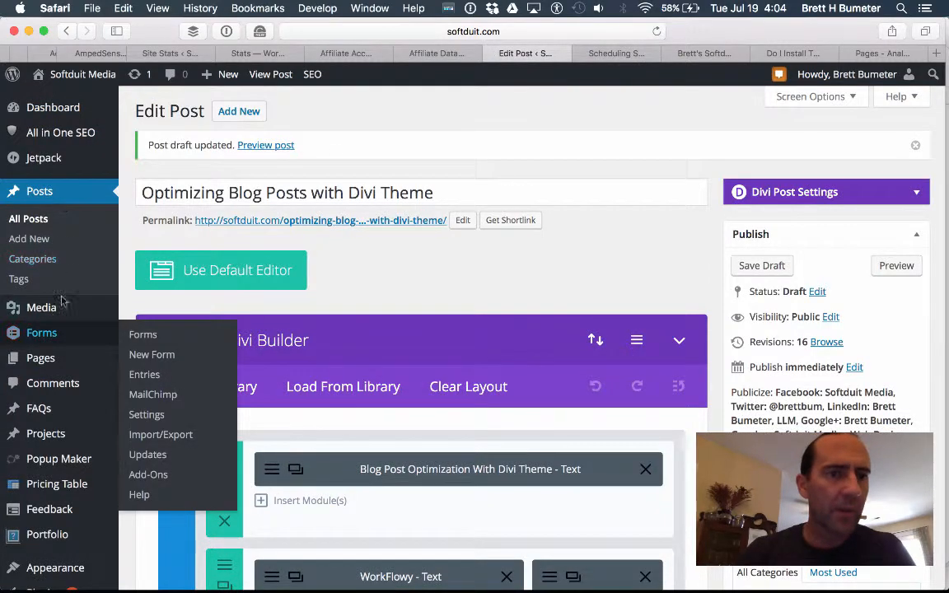
Open the WordPress Dashboard in a new tab and go to Plugins > Add New.
{"action": "right_click", "coordinate": [70, 106]}
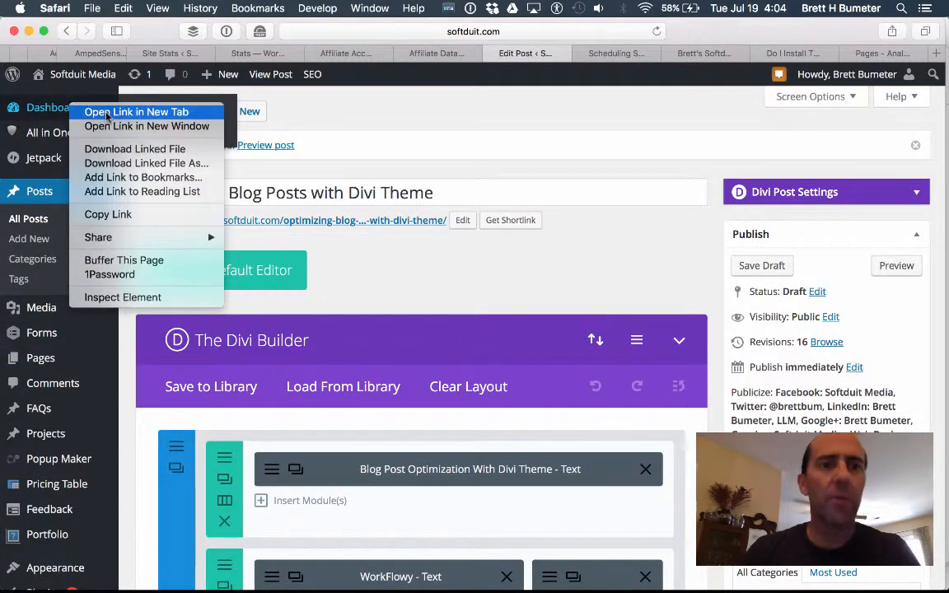
{"action": "left_click", "coordinate": [106, 113]}
{"action": "left_click", "coordinate": [796, 56]}
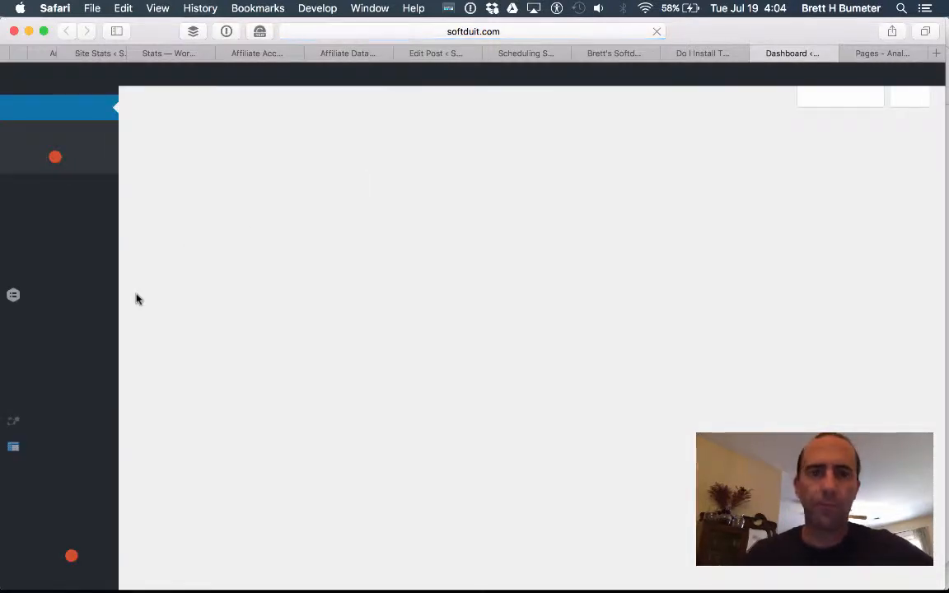
{"action": "scroll", "coordinate": [100, 377], "scroll_direction": "down", "scroll_amount": 5}
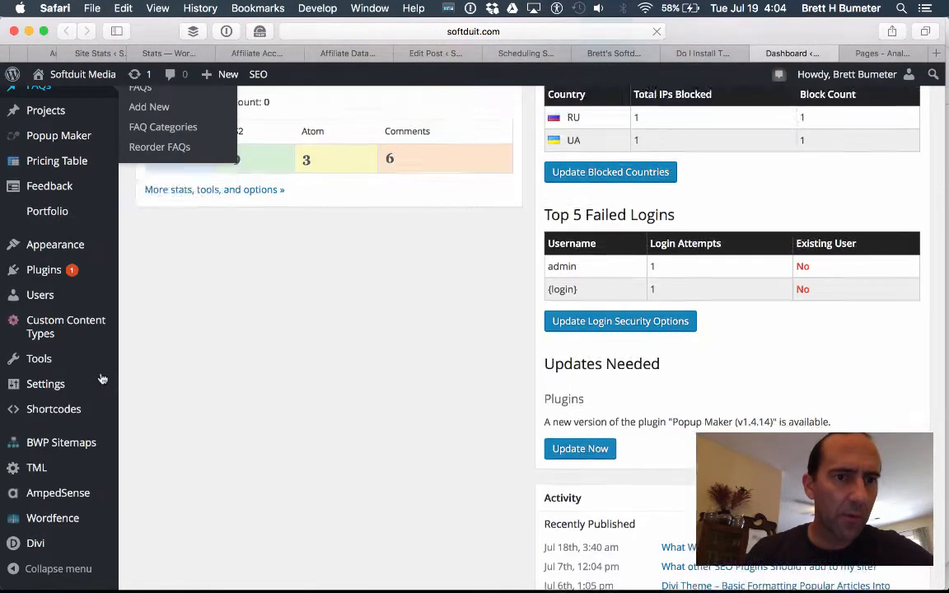
{"action": "scroll", "coordinate": [103, 378], "scroll_direction": "down", "scroll_amount": 3}
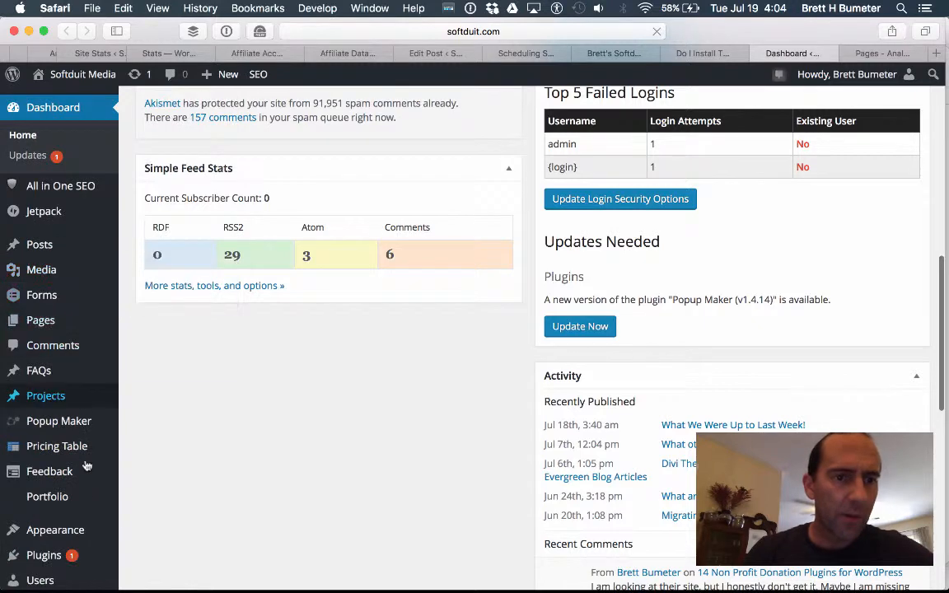
{"action": "scroll", "coordinate": [59, 535], "scroll_direction": "down", "scroll_amount": 3}
{"action": "mouse_move", "coordinate": [89, 471]}
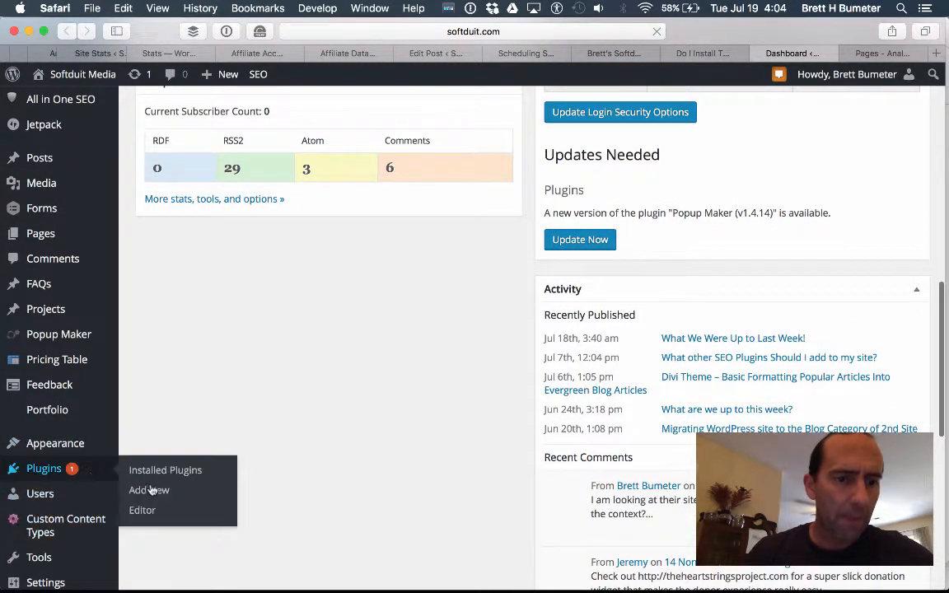
{"action": "left_click", "coordinate": [150, 490]}
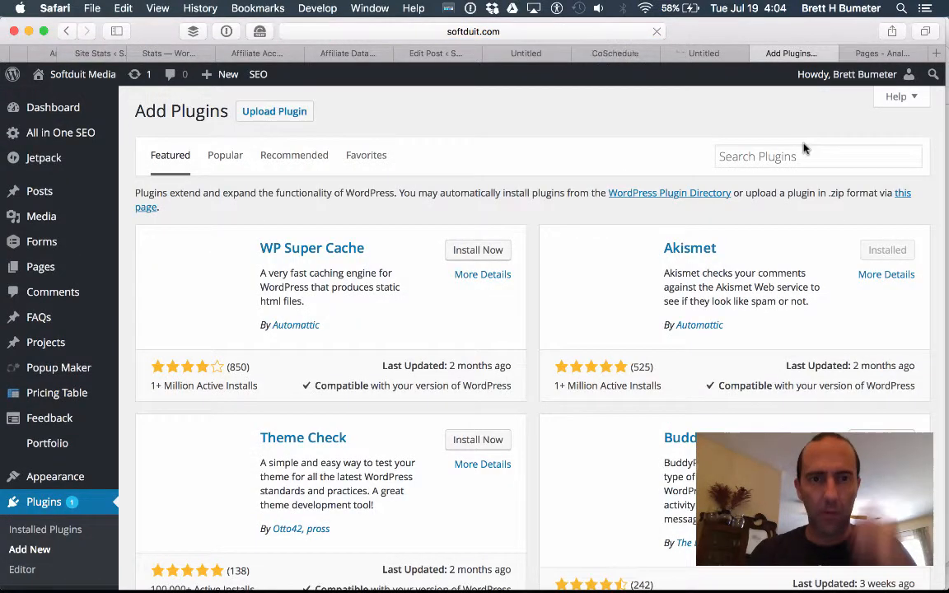
Search the plugin directory for 'cos', install CoSchedule, and ignore Safari's crash alert.
{"action": "left_click", "coordinate": [840, 158]}
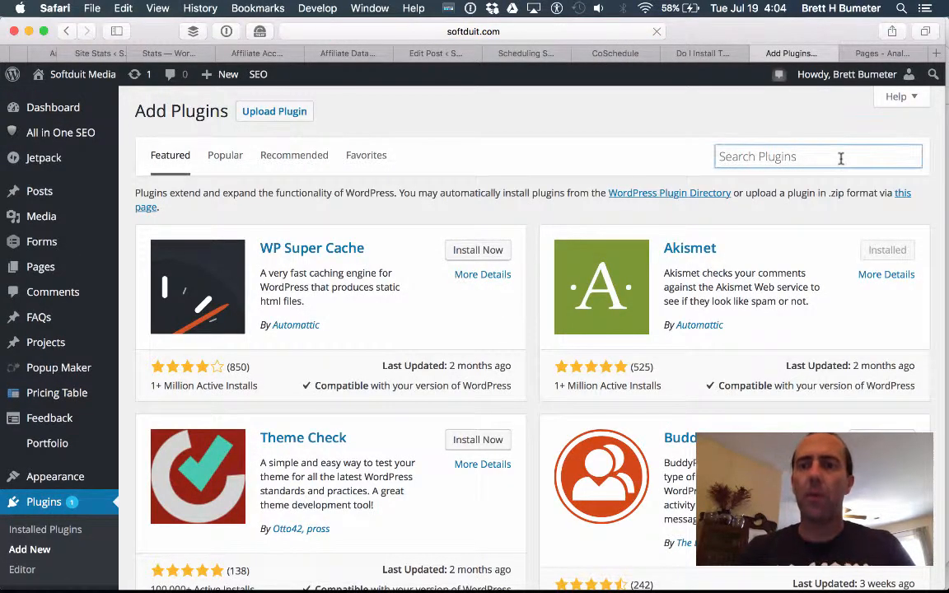
{"action": "type", "text": "coschedule"}
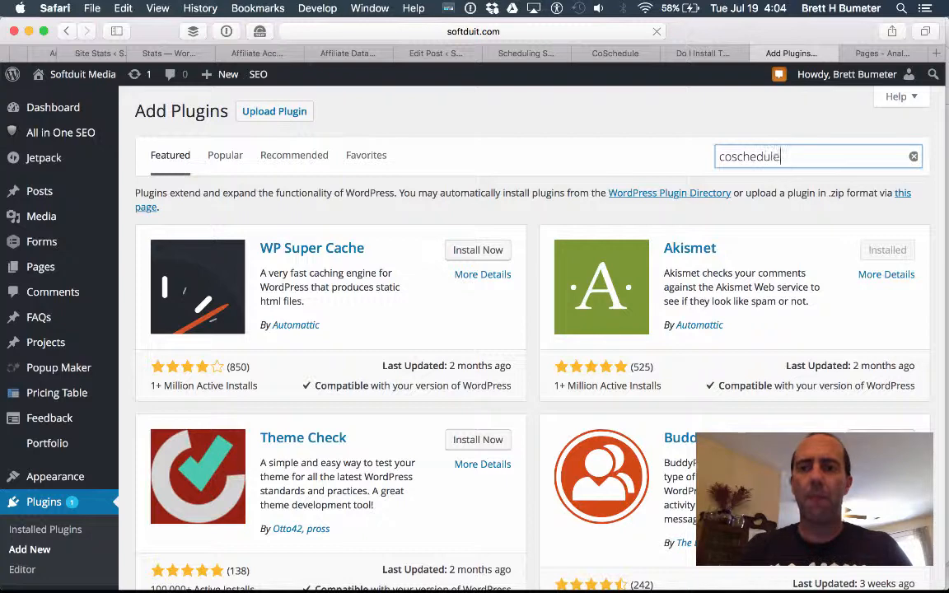
{"action": "key", "text": "Return"}
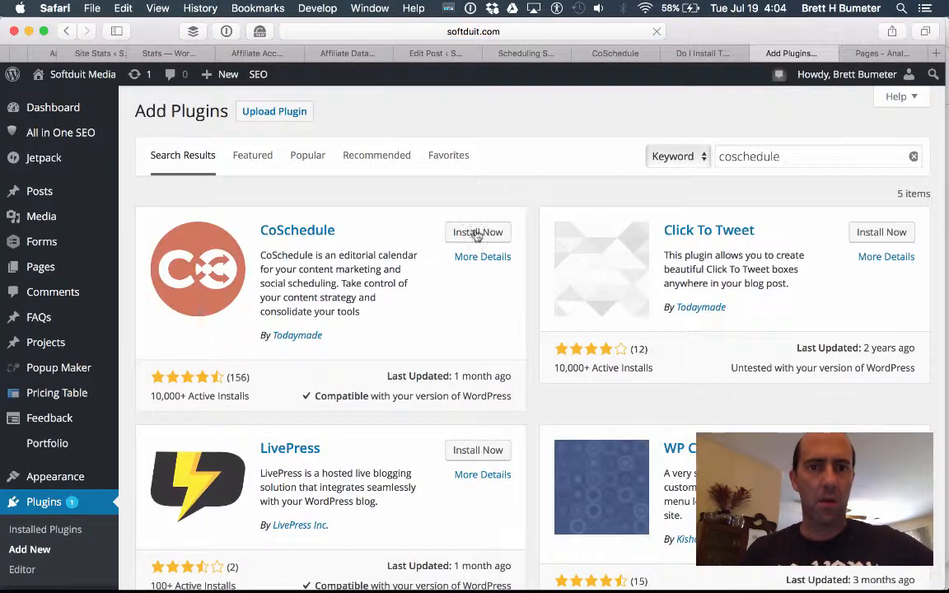
{"action": "left_click", "coordinate": [476, 233]}
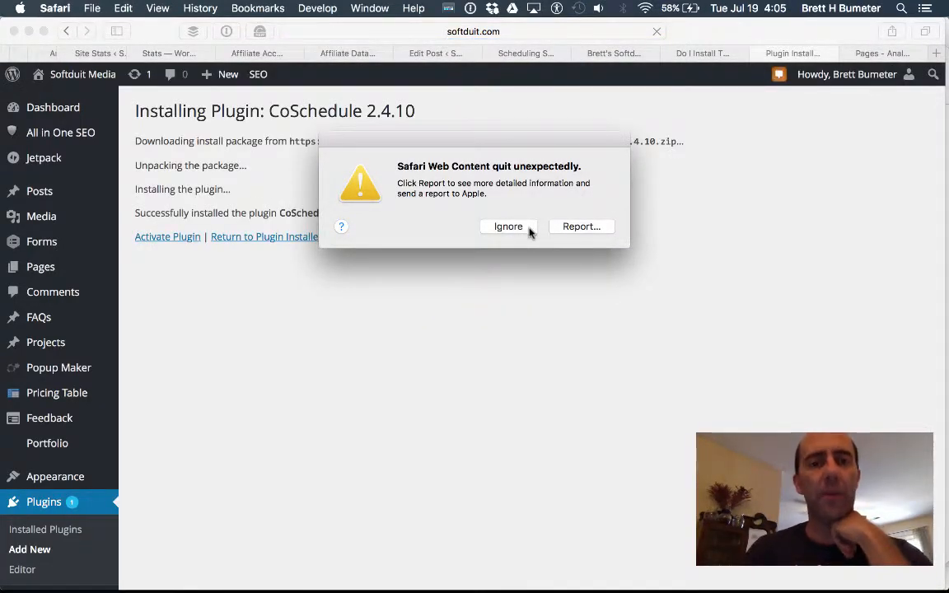
{"action": "left_click", "coordinate": [510, 227]}
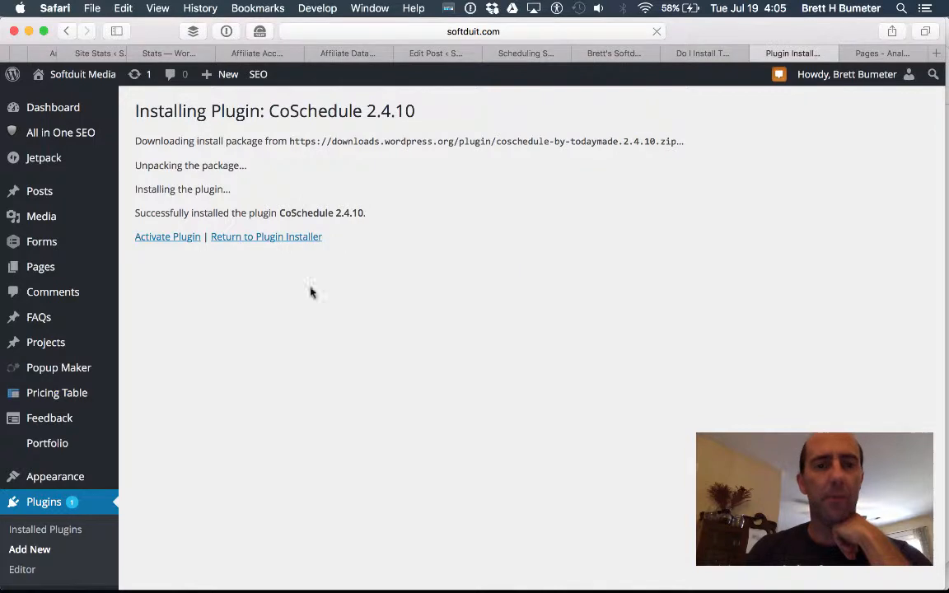
Activate the CoSchedule plugin and choose to sign in with an existing account.
{"action": "left_click", "coordinate": [161, 238]}
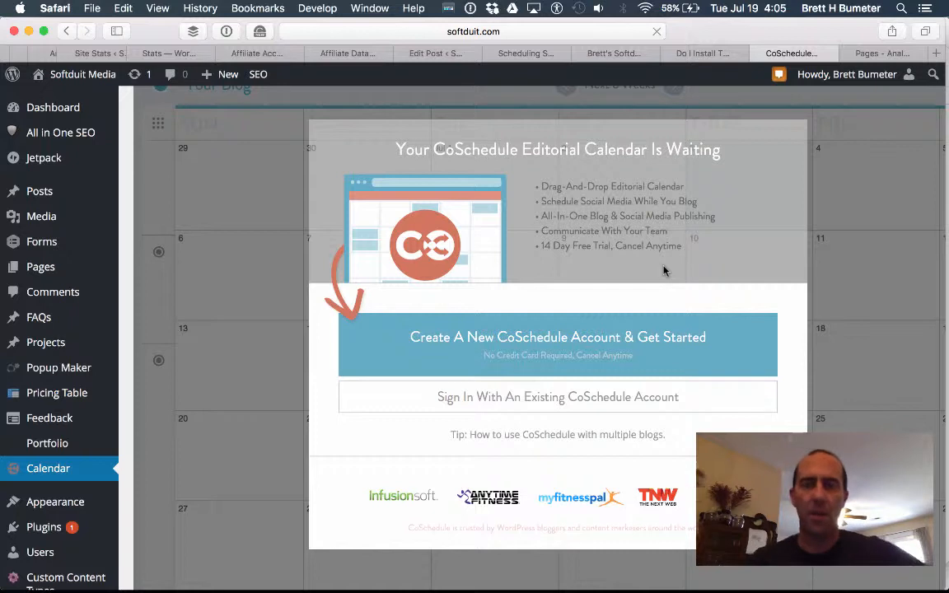
{"action": "scroll", "coordinate": [664, 270], "scroll_direction": "down", "scroll_amount": 2}
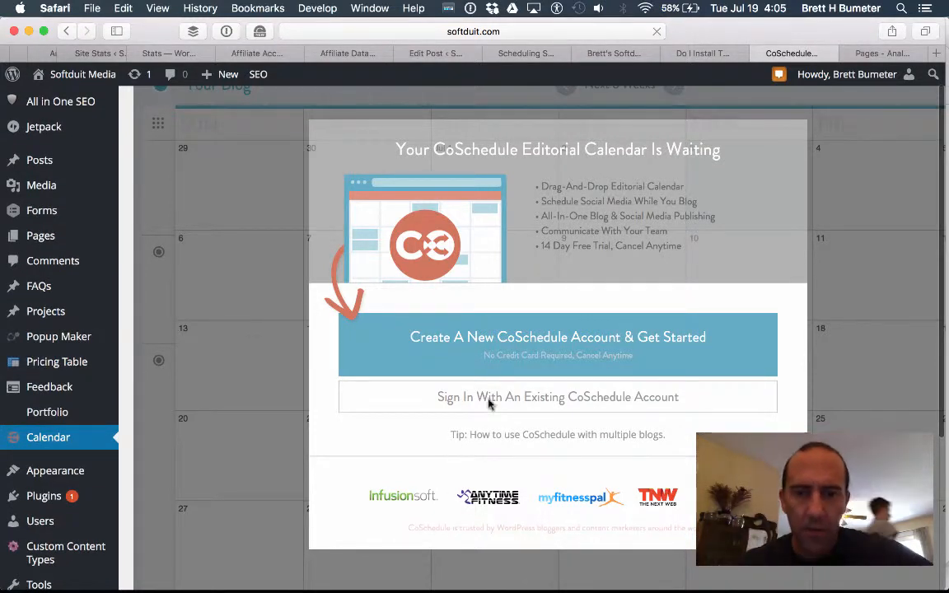
{"action": "left_click", "coordinate": [541, 396]}
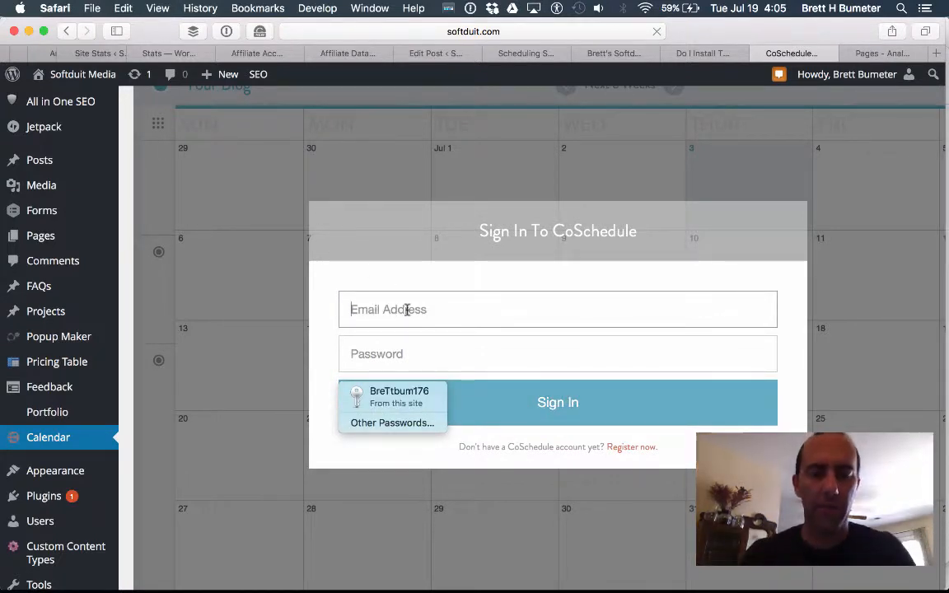
Copy the saved CoSchedule username from the password manager into the email field.
{"action": "left_click", "coordinate": [228, 31]}
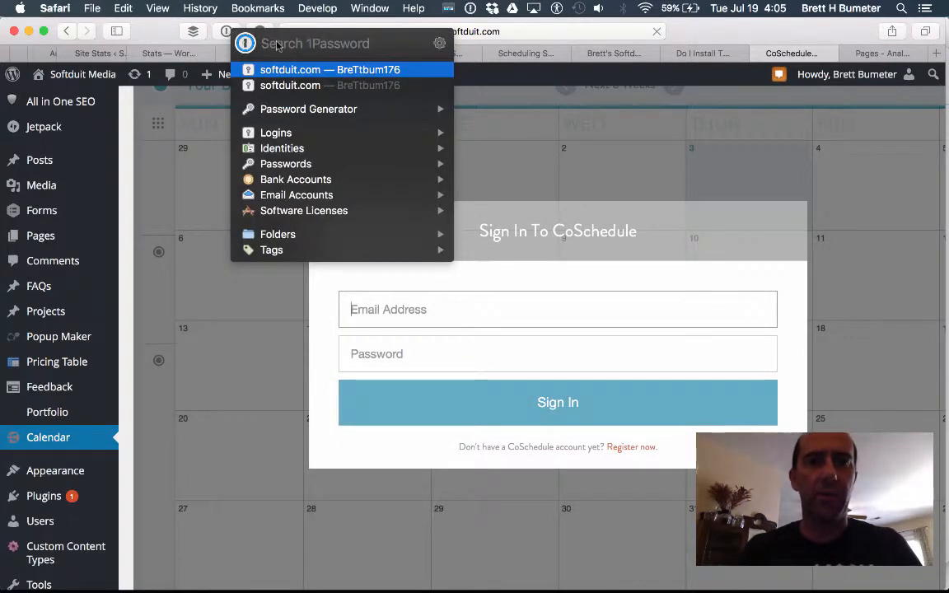
{"action": "type", "text": "cosch"}
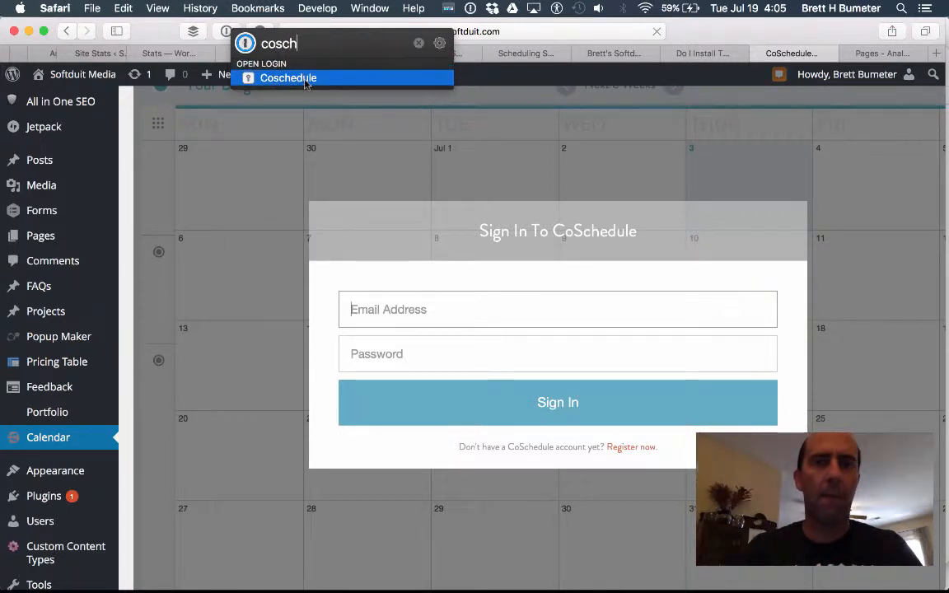
{"action": "key", "text": "Return"}
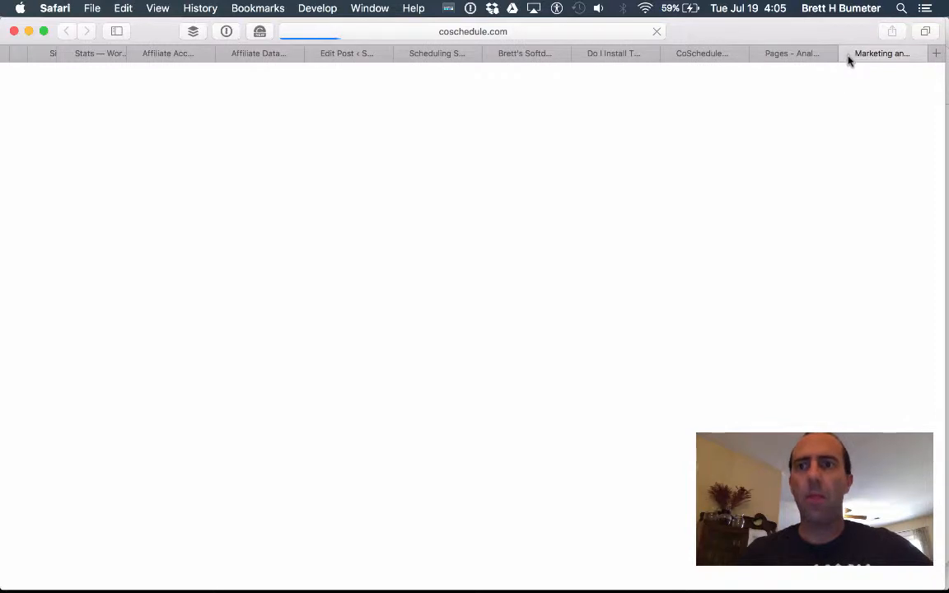
{"action": "key", "text": "super+w"}
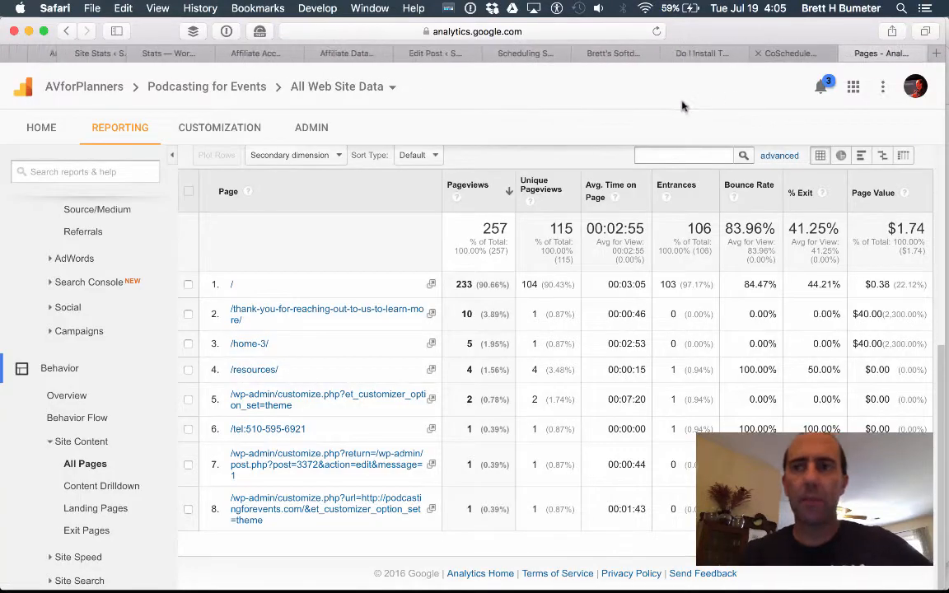
{"action": "left_click", "coordinate": [793, 54]}
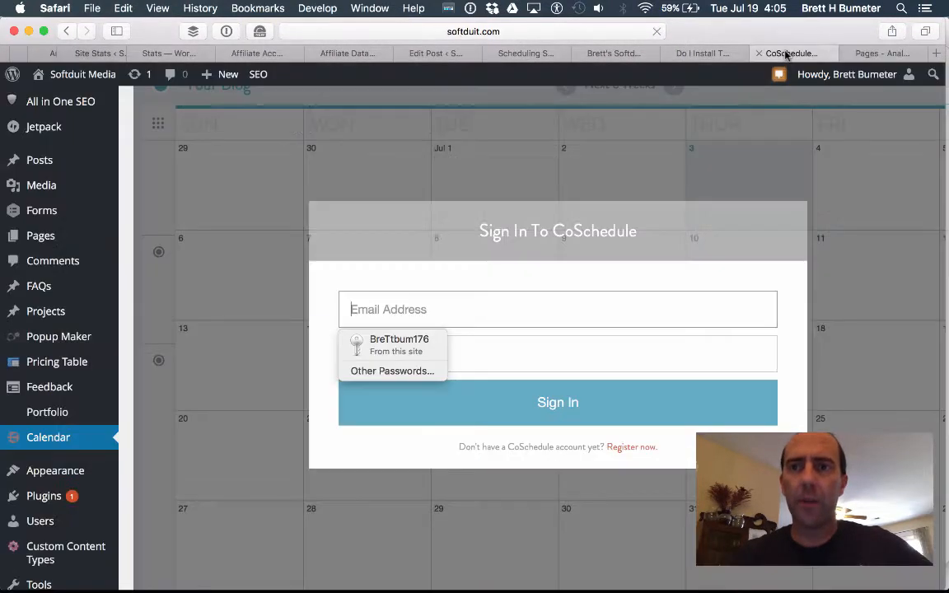
{"action": "left_click", "coordinate": [228, 32]}
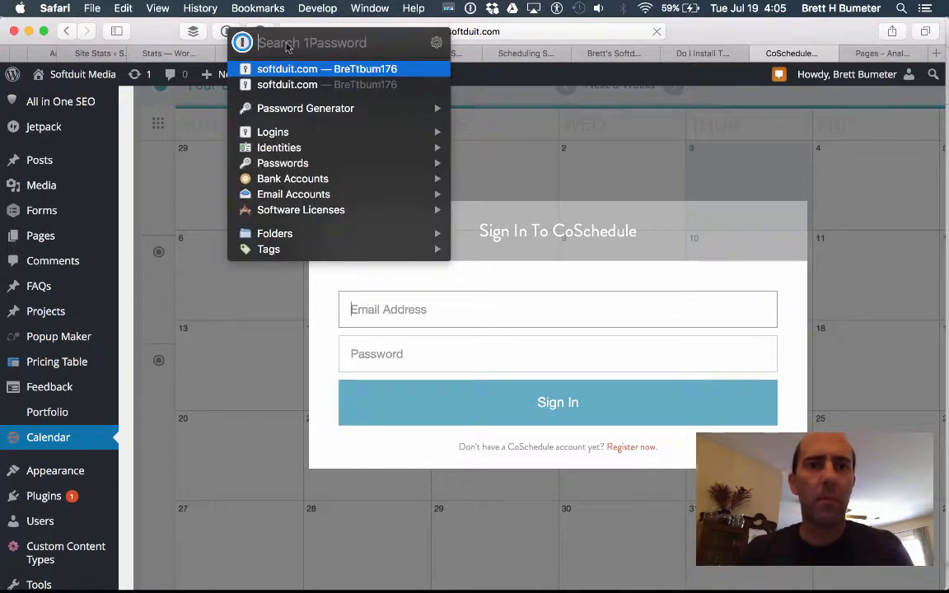
{"action": "type", "text": "cosc"}
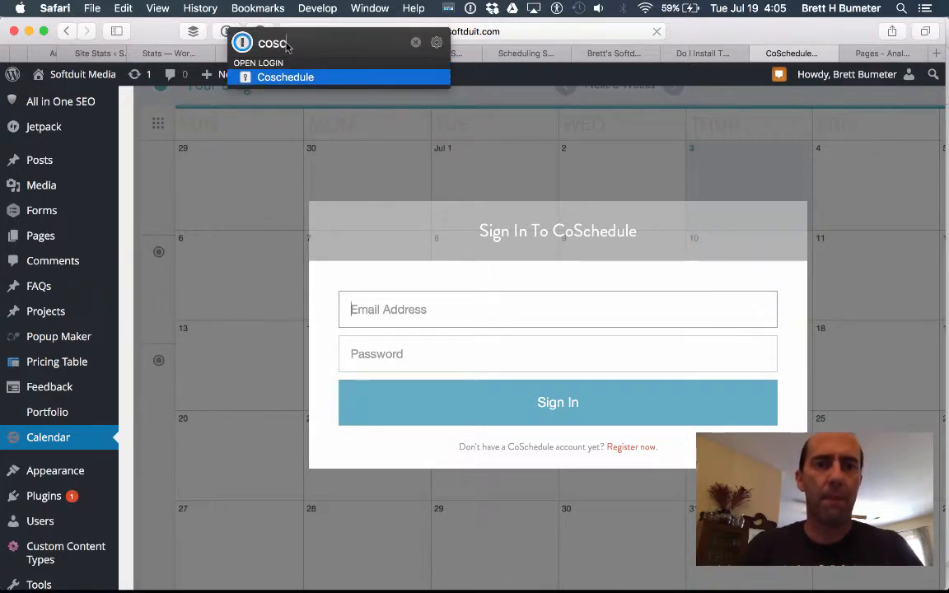
{"action": "mouse_move", "coordinate": [341, 83]}
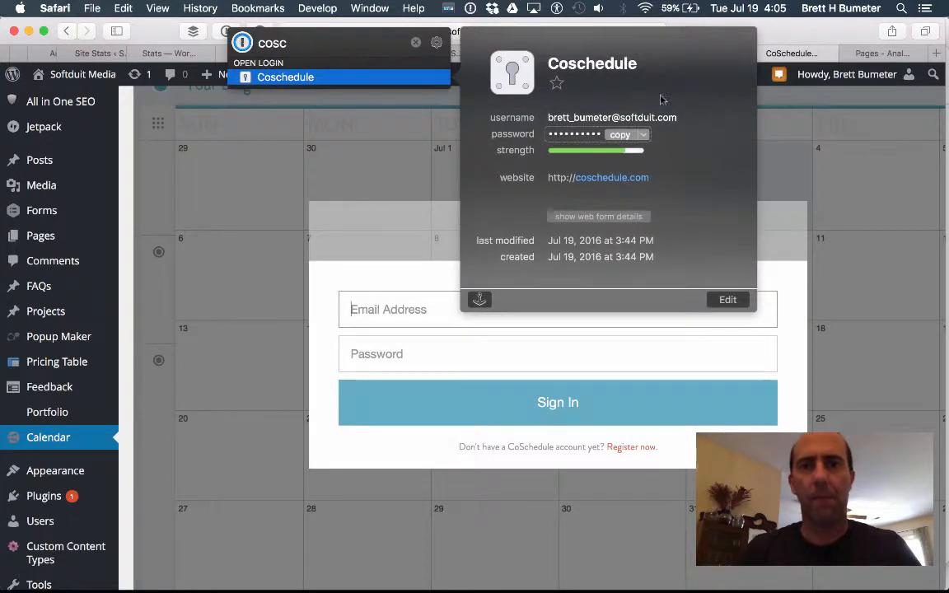
{"action": "left_click", "coordinate": [694, 118]}
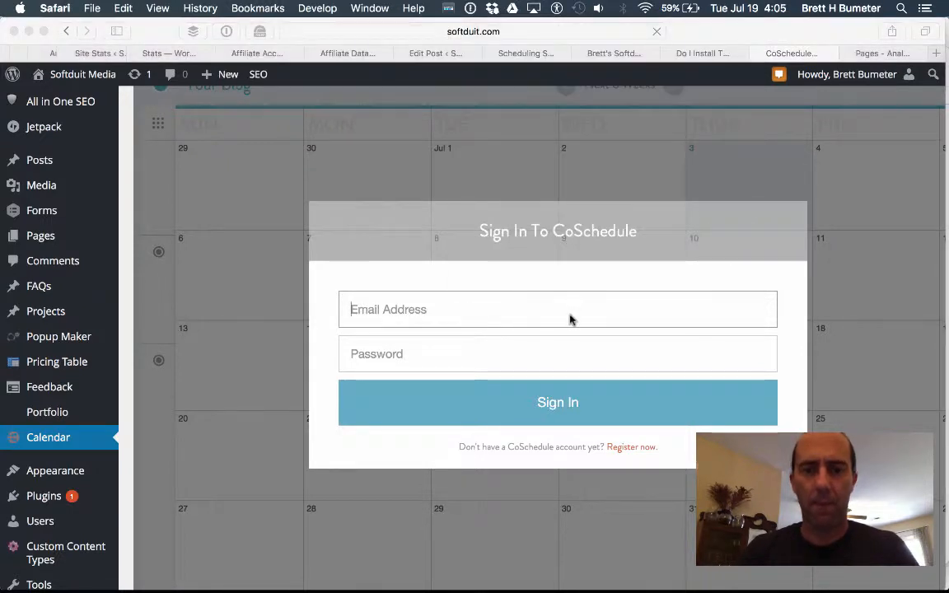
{"action": "key", "text": "super+v"}
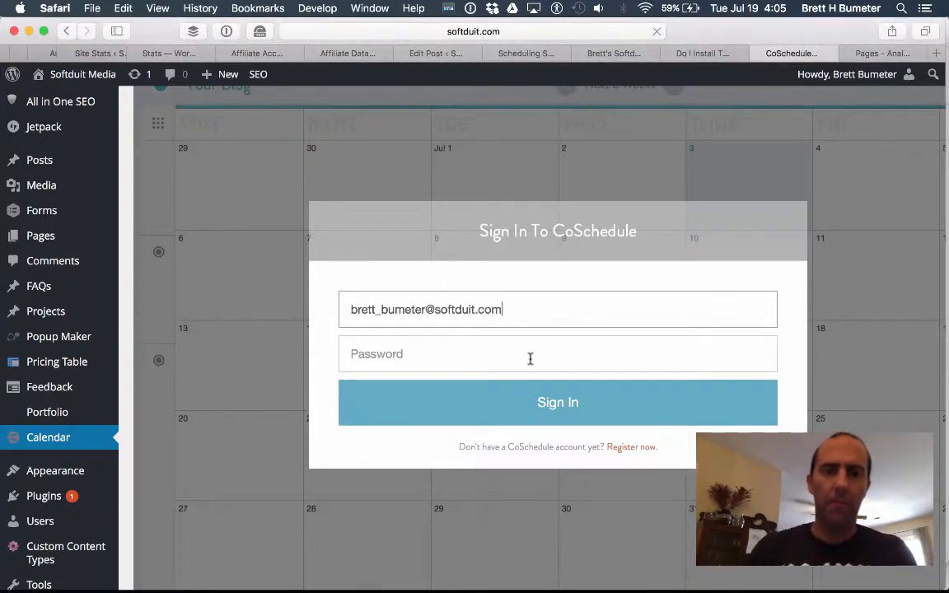
Paste the saved account password into the password field and sign in to CoSchedule.
{"action": "left_click", "coordinate": [496, 340]}
{"action": "left_click", "coordinate": [225, 30]}
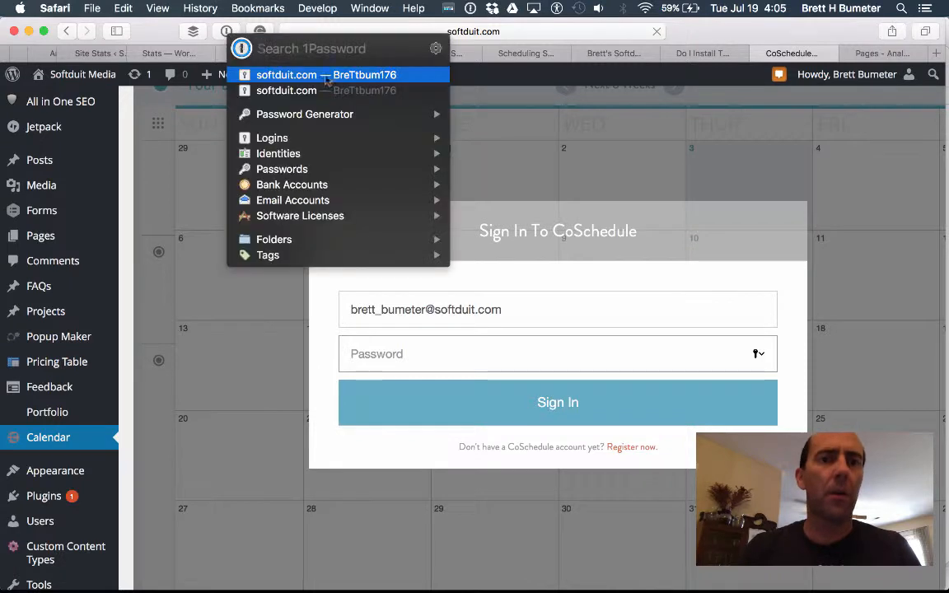
{"action": "type", "text": "cosch"}
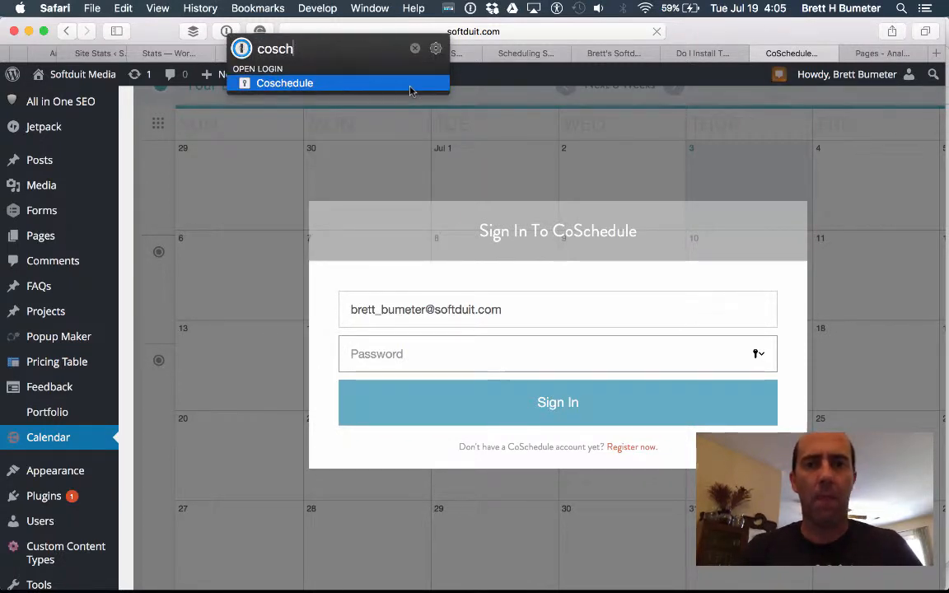
{"action": "mouse_move", "coordinate": [412, 91]}
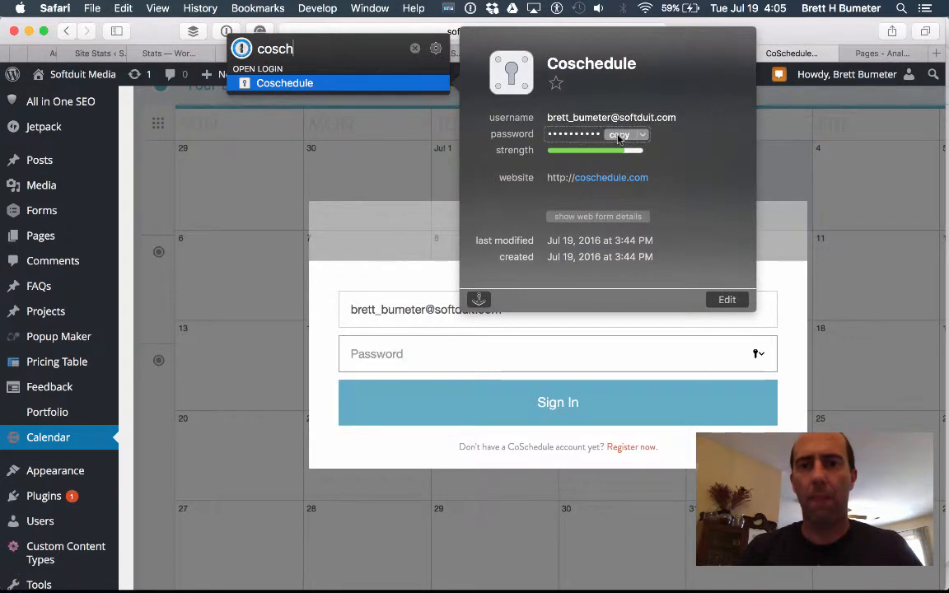
{"action": "left_click", "coordinate": [552, 305]}
{"action": "left_click", "coordinate": [541, 358]}
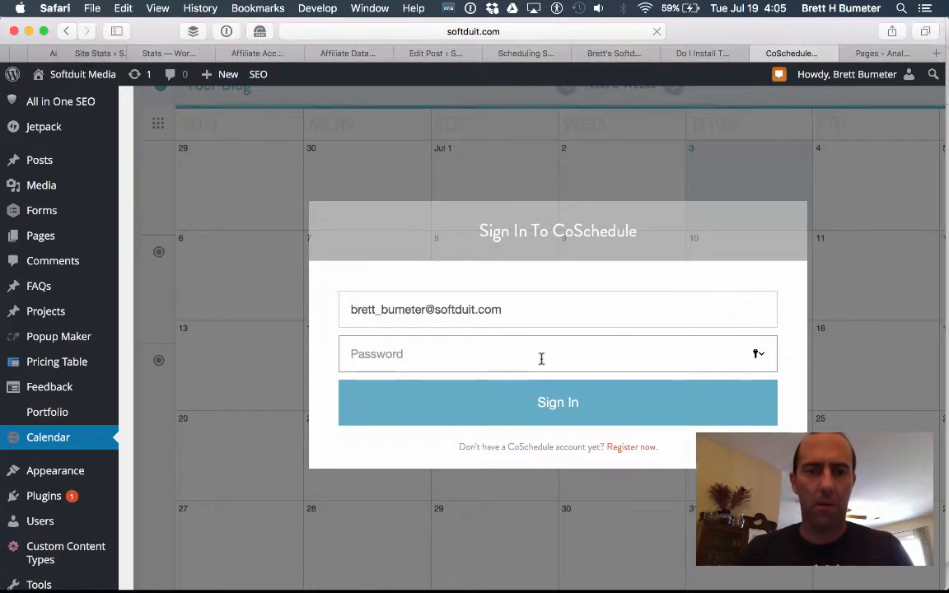
{"action": "key", "text": "super+v"}
{"action": "left_click", "coordinate": [561, 397]}
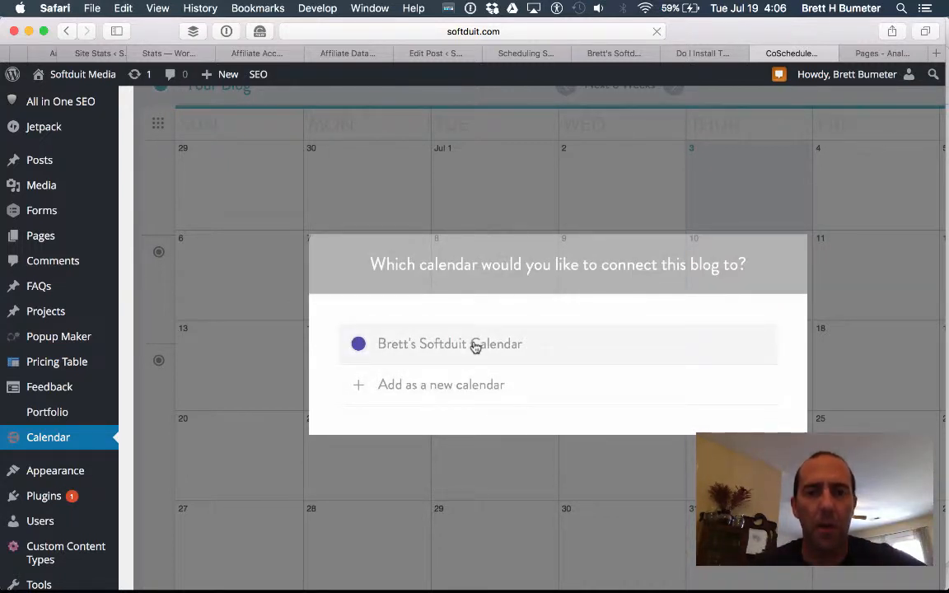
Connect the blog to the existing Softduit calendar and decline Safari's save-password prompt.
{"action": "left_click", "coordinate": [475, 344]}
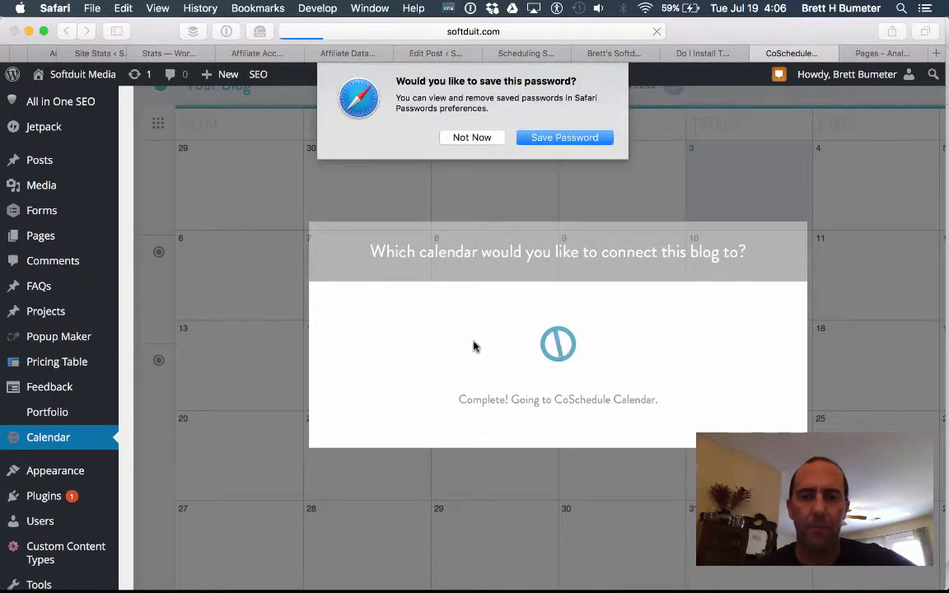
{"action": "left_click", "coordinate": [466, 140]}
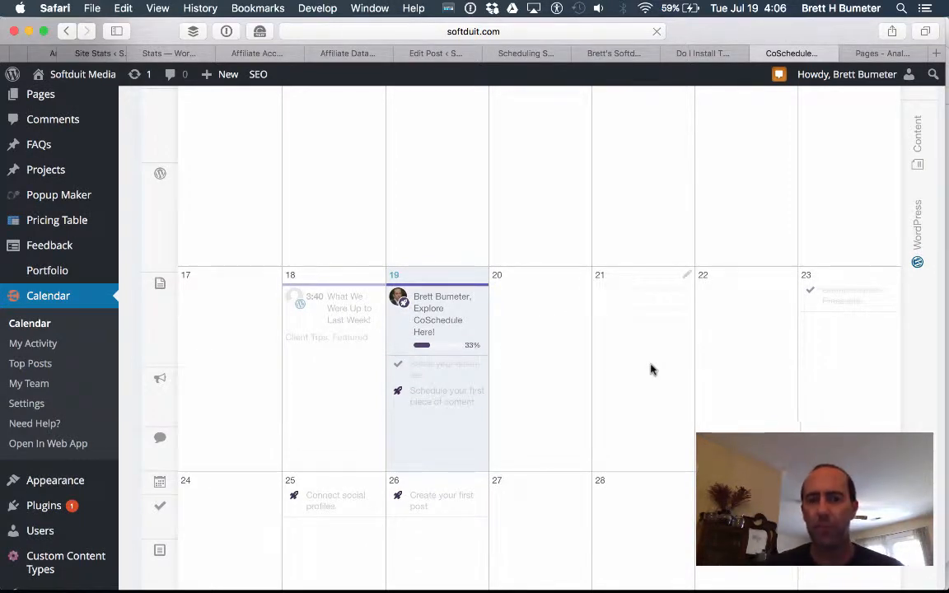
Inspect the July 19 'Explore CoSchedule Here!' welcome task, then move to the web app tab.
{"action": "scroll", "coordinate": [651, 369], "scroll_direction": "down", "scroll_amount": 2}
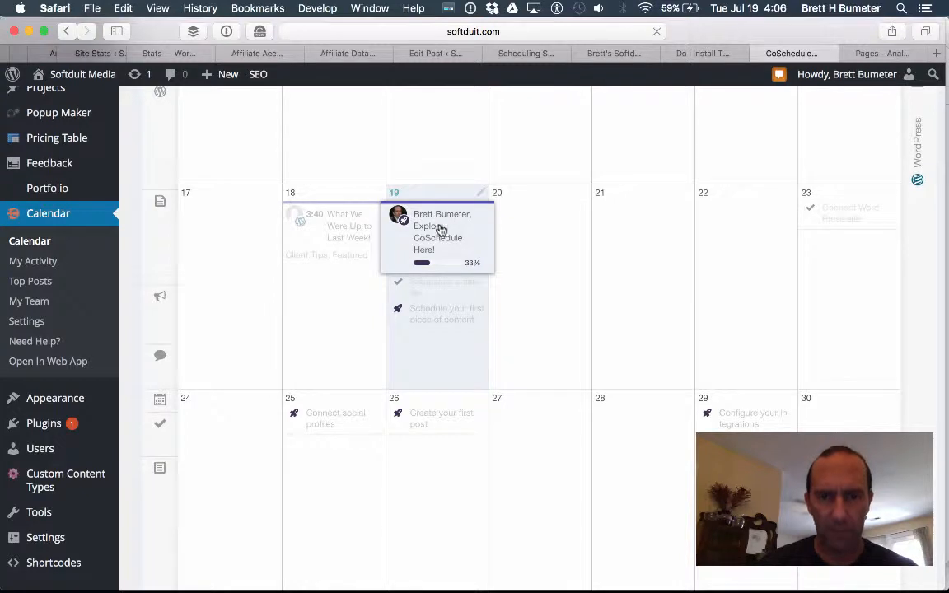
{"action": "left_click_drag", "start_coordinate": [427, 228], "coordinate": [539, 222]}
{"action": "left_click", "coordinate": [539, 225]}
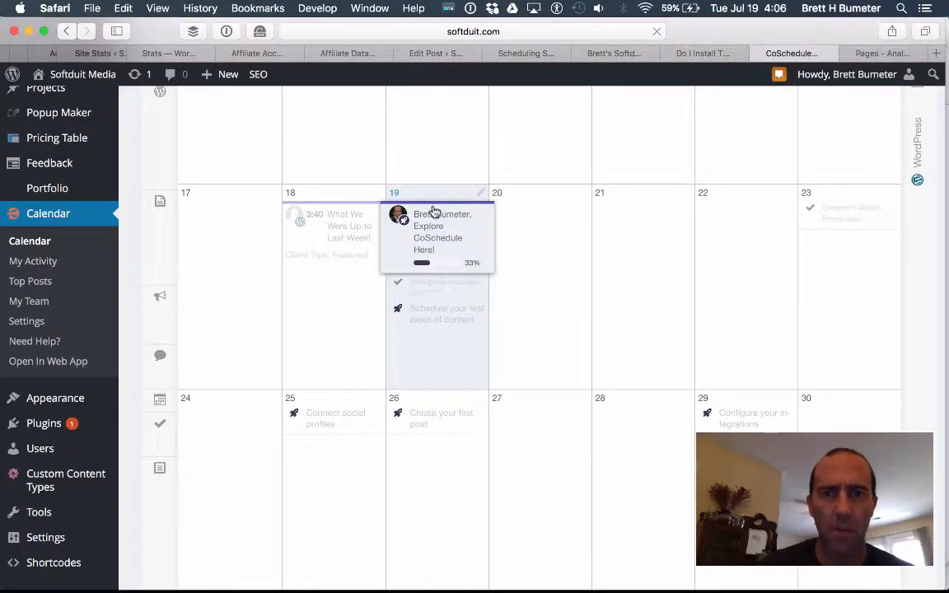
{"action": "left_click_drag", "start_coordinate": [473, 218], "coordinate": [456, 256]}
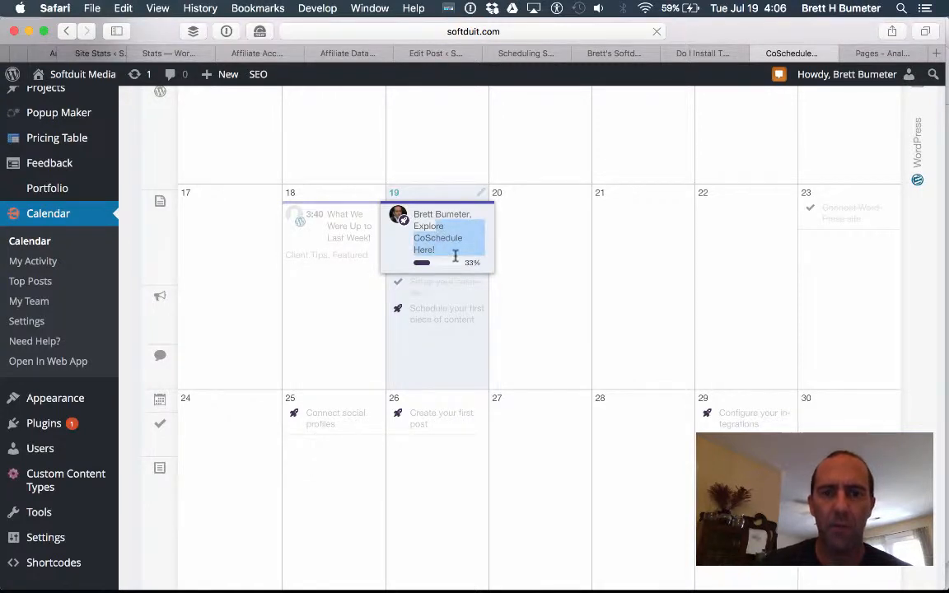
{"action": "left_click", "coordinate": [560, 319]}
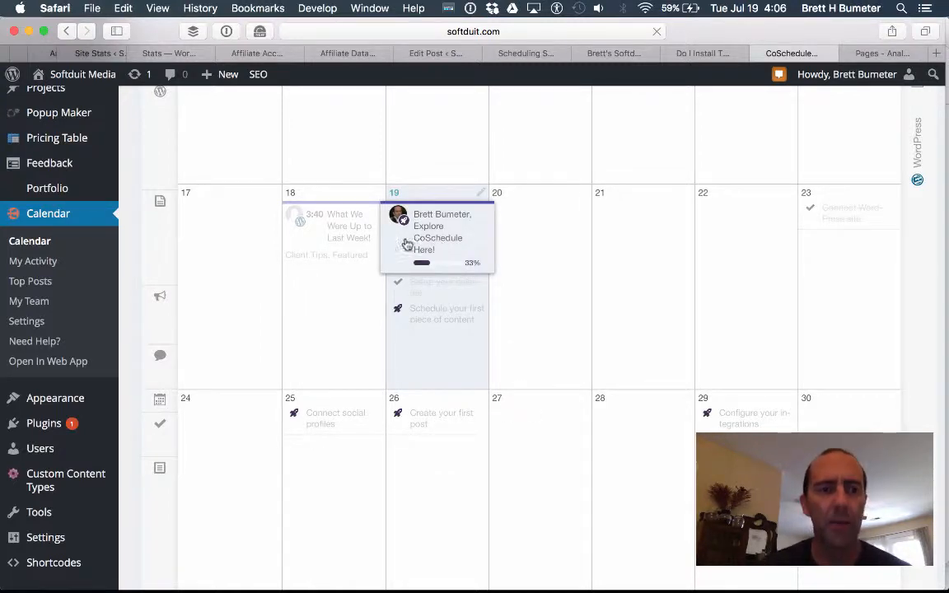
{"action": "left_click", "coordinate": [52, 260]}
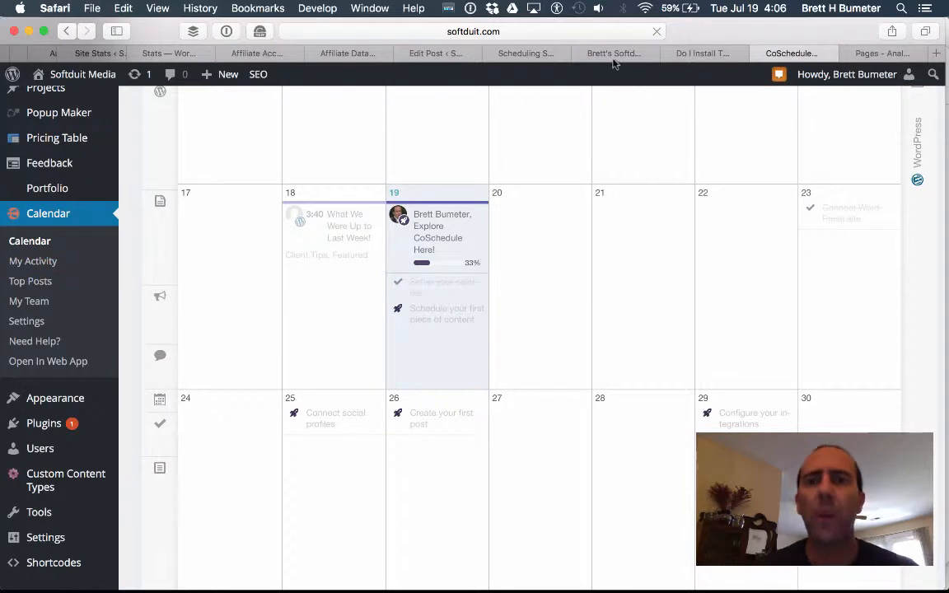
{"action": "left_click", "coordinate": [614, 56]}
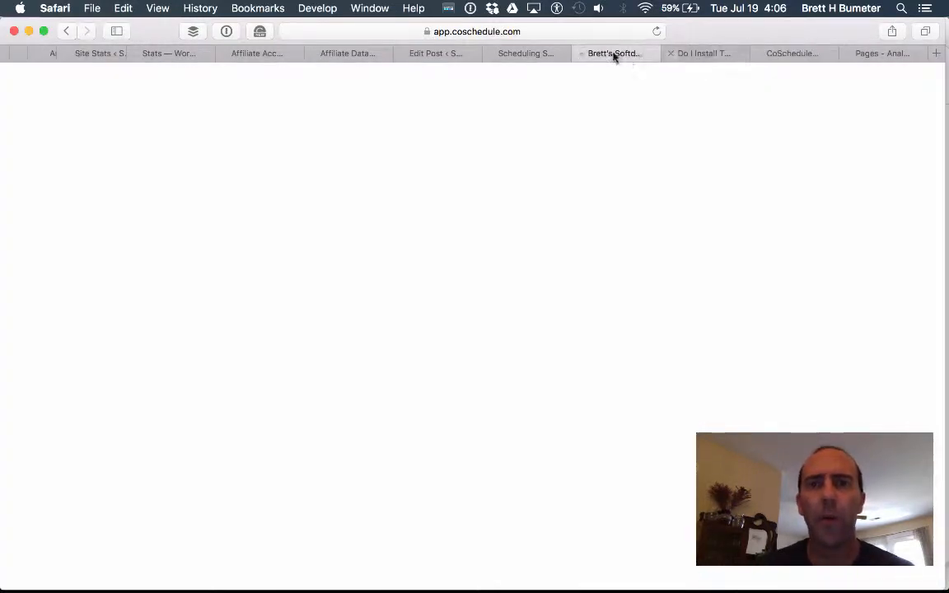
Reload the blank CoSchedule web app tab, then bring up the screen recorder controls.
{"action": "left_click", "coordinate": [544, 55]}
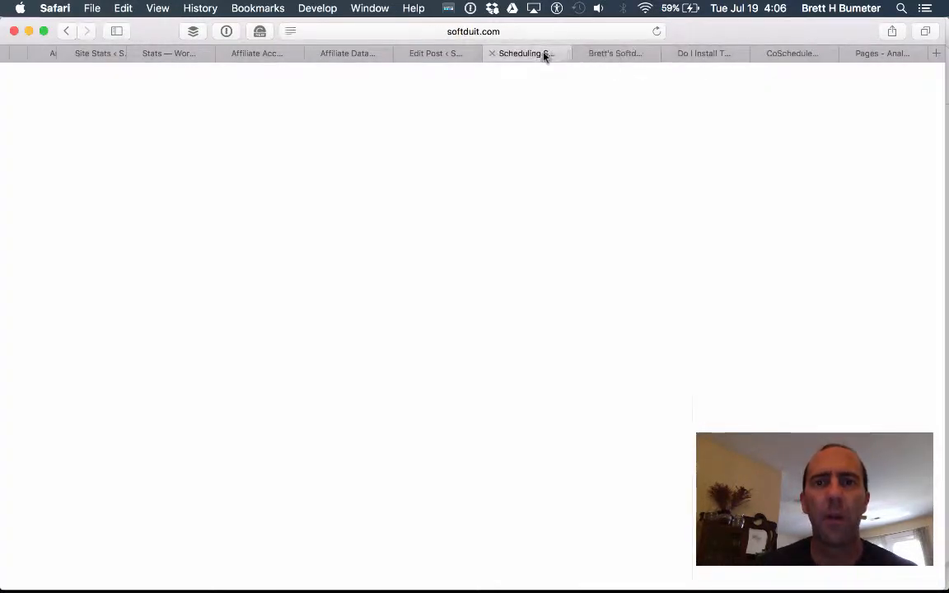
{"action": "left_click", "coordinate": [610, 54]}
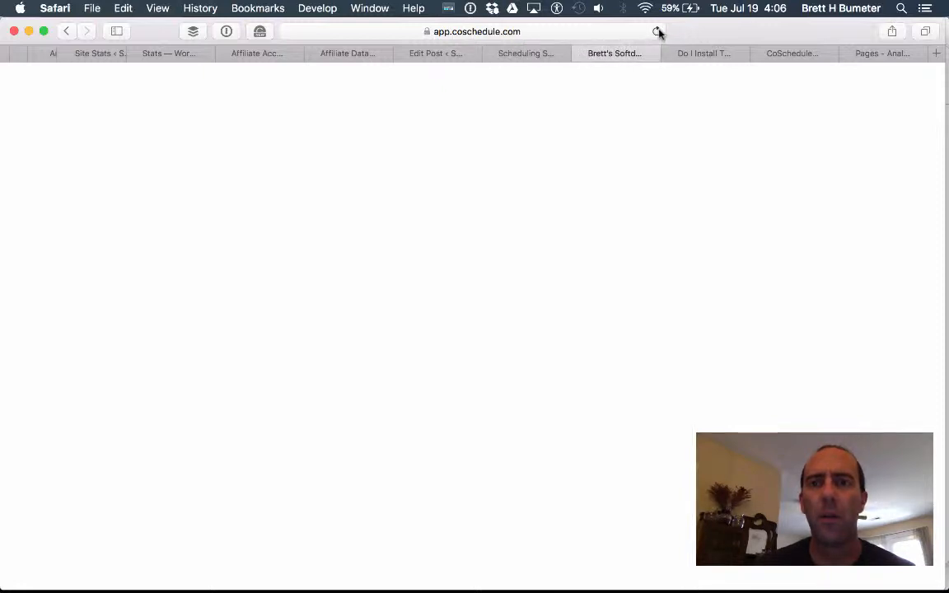
{"action": "left_click", "coordinate": [657, 32]}
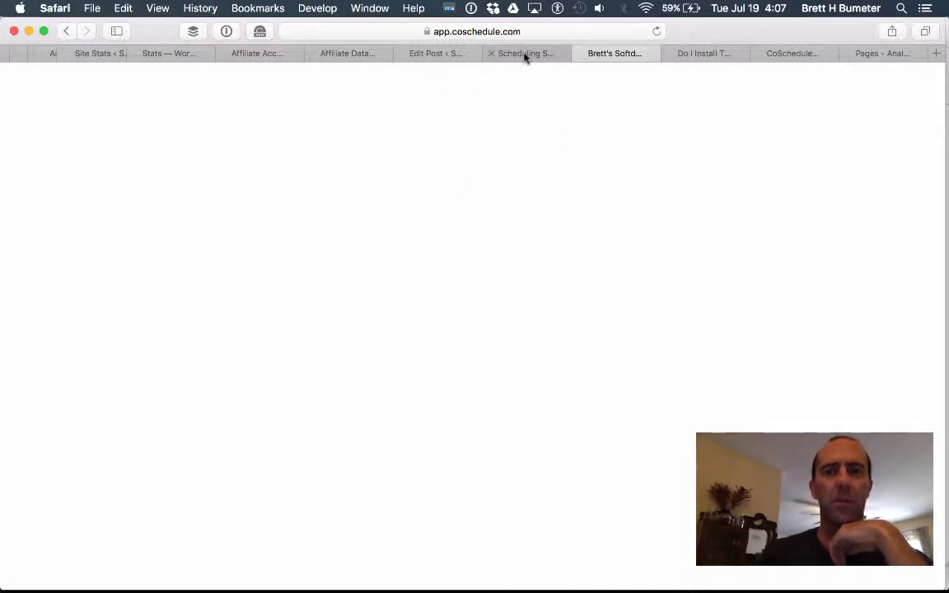
{"action": "key", "text": "super+shift+2"}
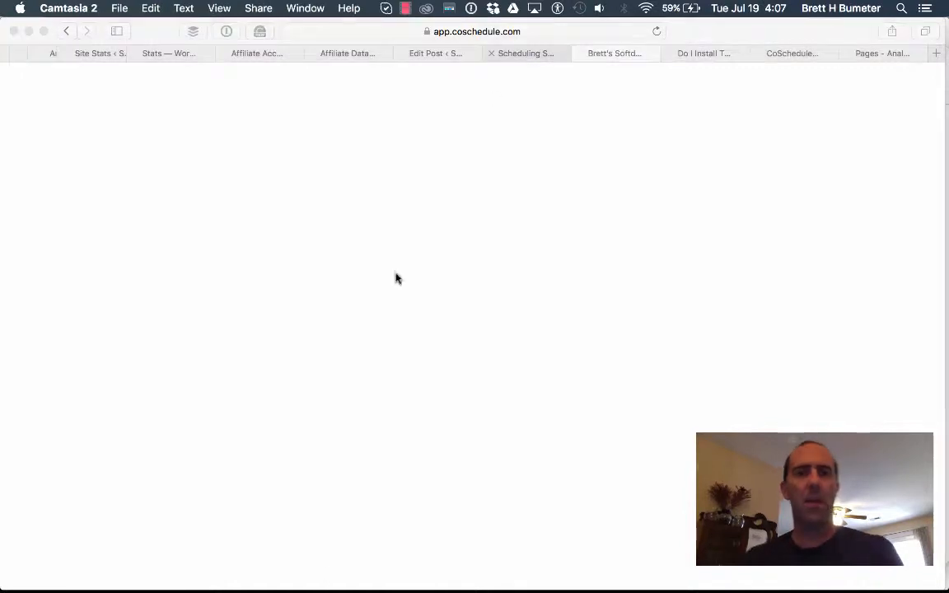
{"action": "left_click", "coordinate": [405, 9]}
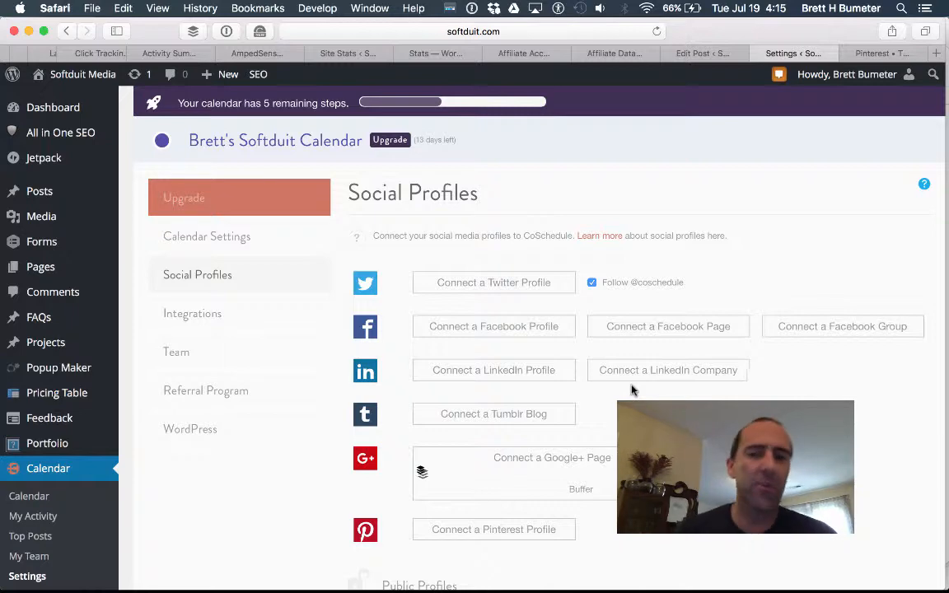
Scroll through the Public Profiles list, including the Buffer-linked Google+ page, then back to top.
{"action": "scroll", "coordinate": [399, 361], "scroll_direction": "down", "scroll_amount": 1}
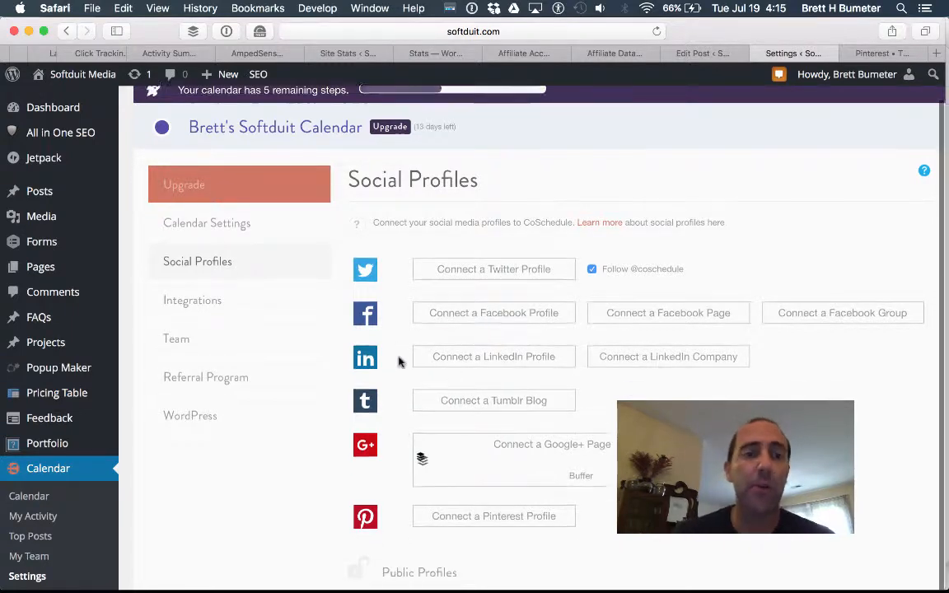
{"action": "scroll", "coordinate": [399, 361], "scroll_direction": "down", "scroll_amount": 2}
{"action": "scroll", "coordinate": [398, 361], "scroll_direction": "up", "scroll_amount": 2}
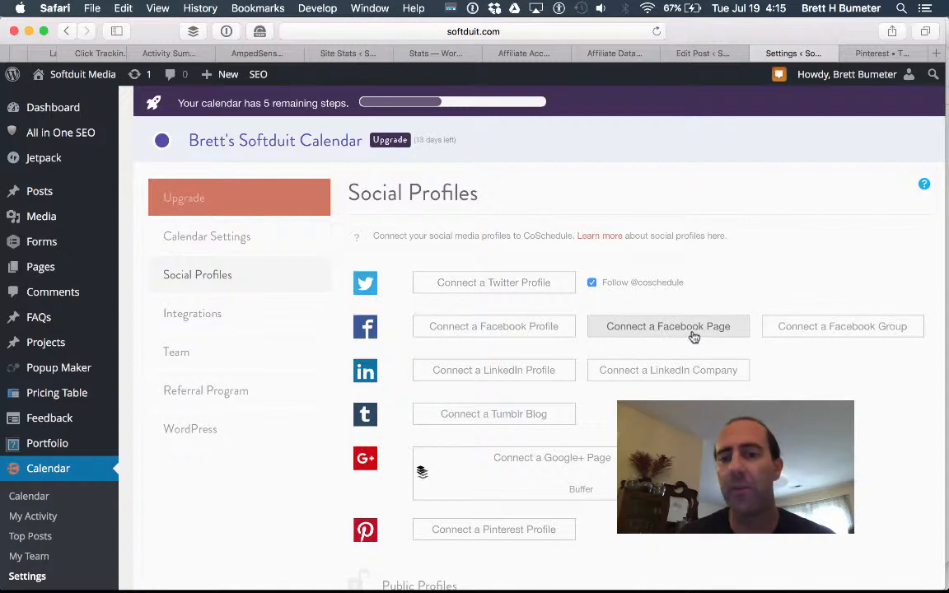
{"action": "scroll", "coordinate": [673, 401], "scroll_direction": "down", "scroll_amount": 5}
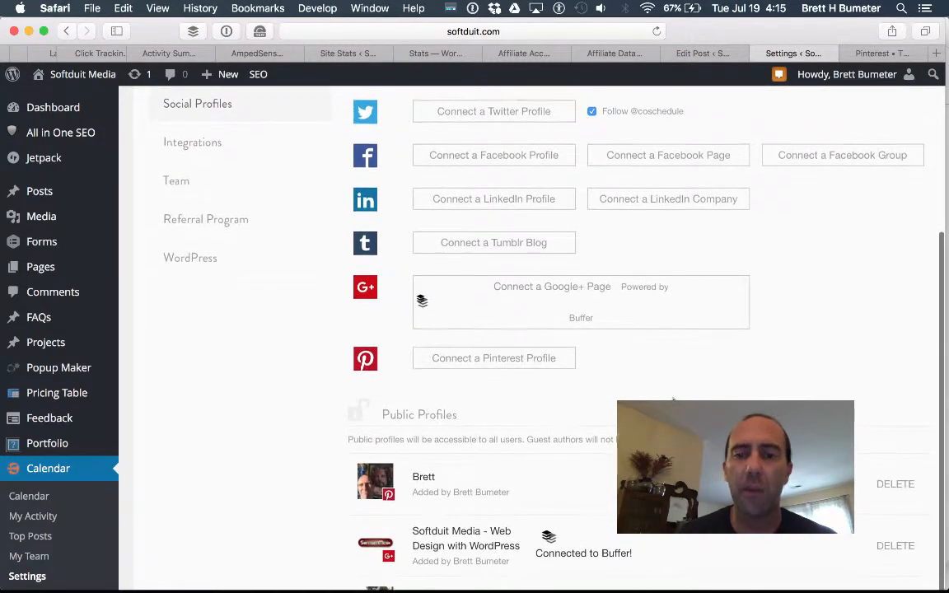
{"action": "scroll", "coordinate": [672, 401], "scroll_direction": "down", "scroll_amount": 5}
{"action": "scroll", "coordinate": [694, 401], "scroll_direction": "down", "scroll_amount": 5}
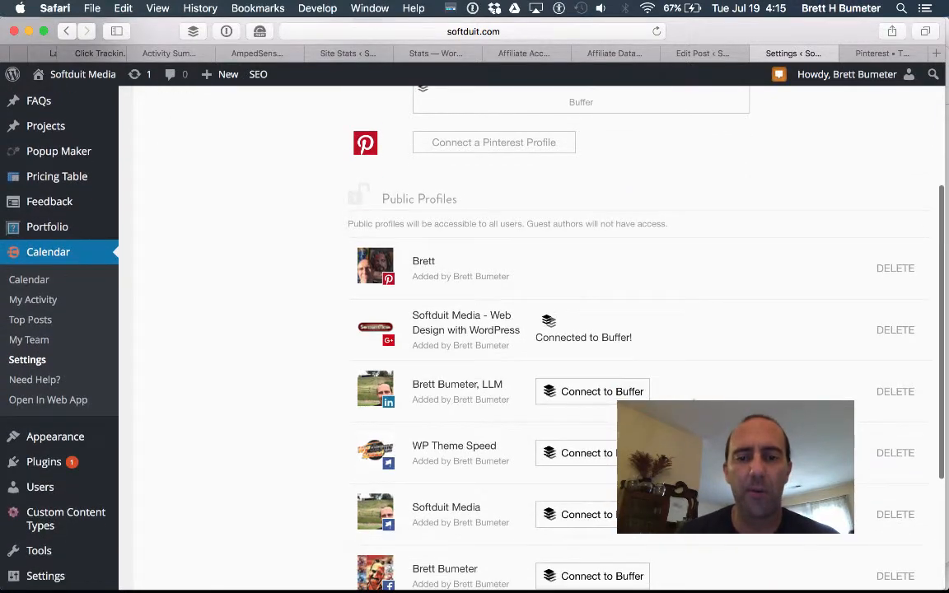
{"action": "scroll", "coordinate": [694, 401], "scroll_direction": "up", "scroll_amount": 1}
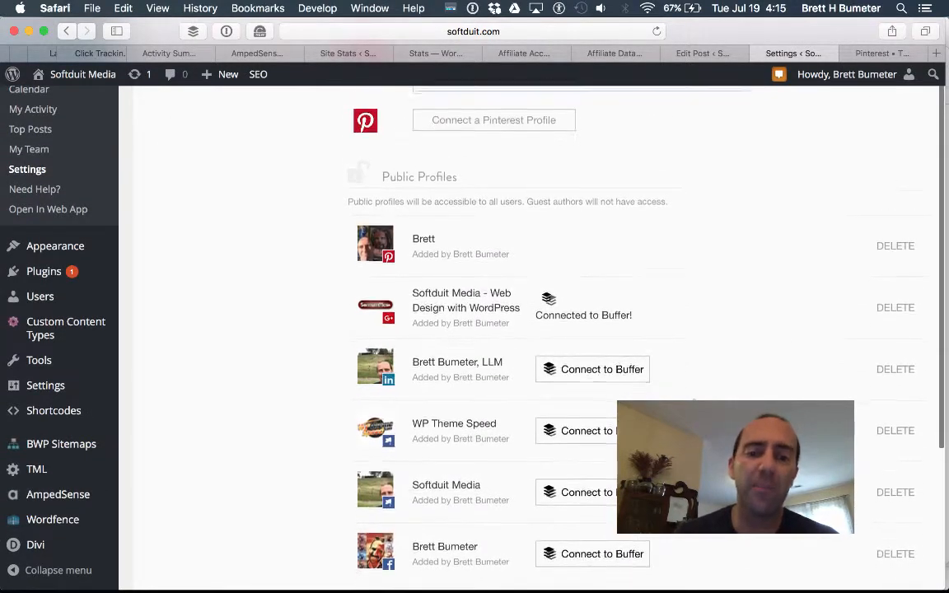
{"action": "scroll", "coordinate": [694, 401], "scroll_direction": "down", "scroll_amount": 3}
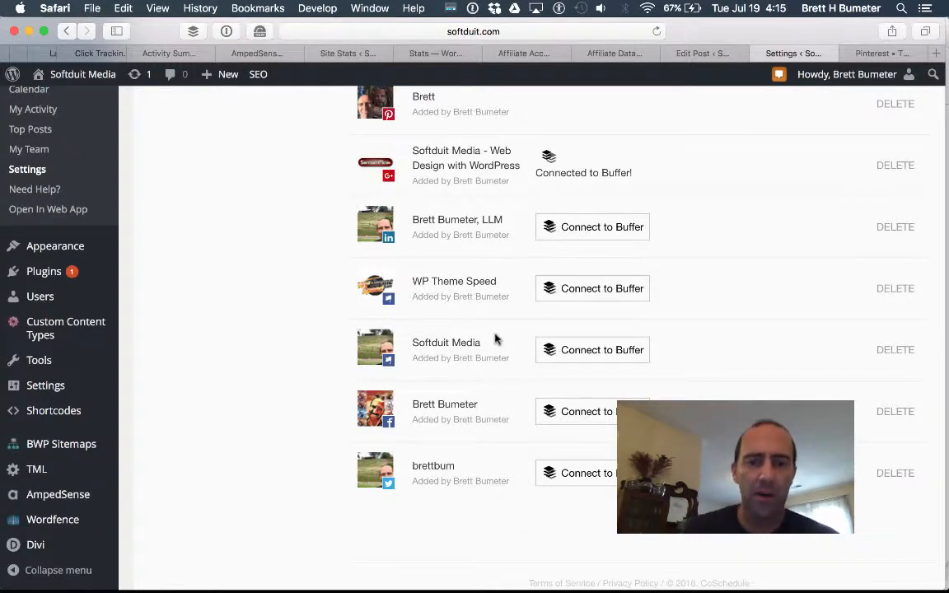
{"action": "scroll", "coordinate": [495, 338], "scroll_direction": "up", "scroll_amount": 10}
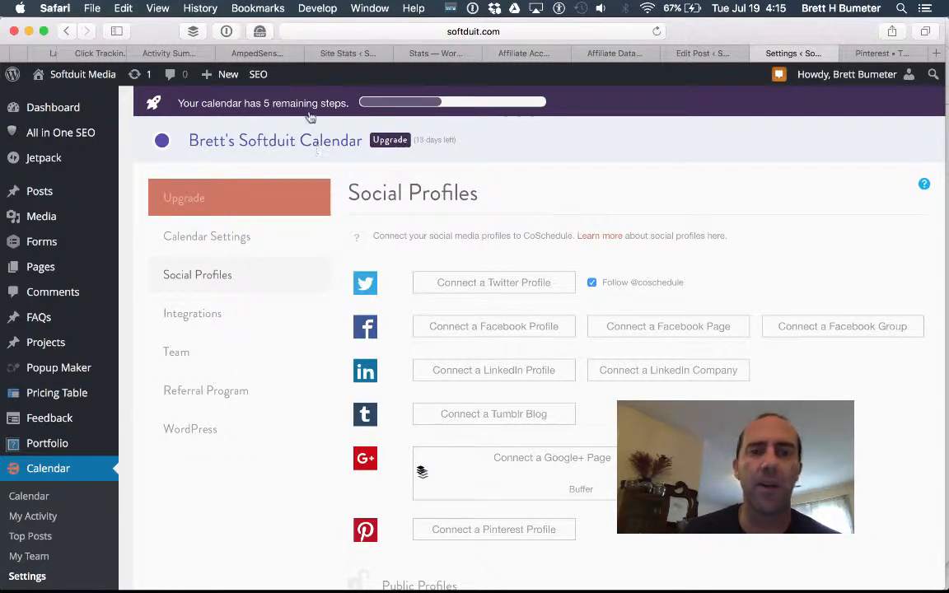
{"action": "scroll", "coordinate": [300, 120], "scroll_direction": "up", "scroll_amount": 2}
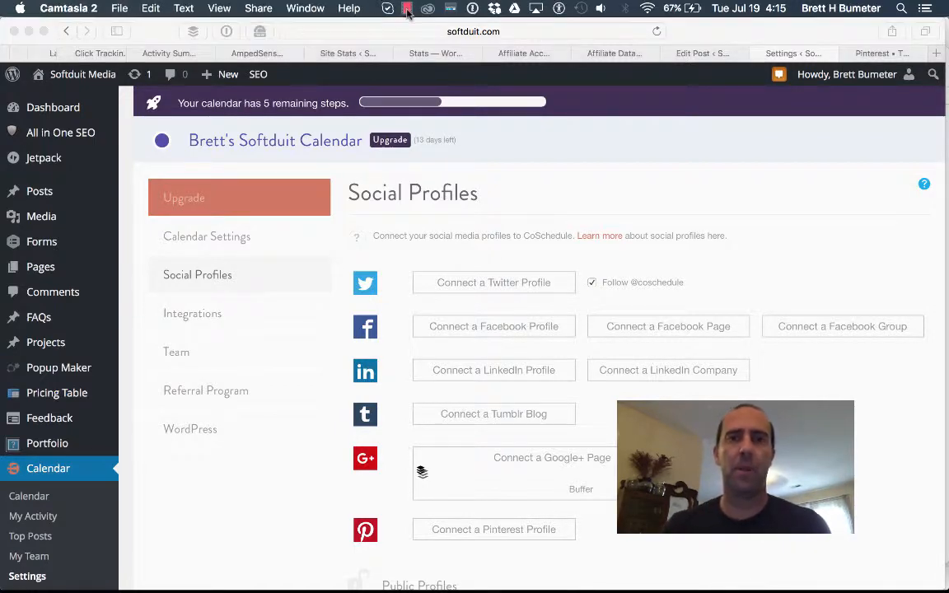
Review the Integrations settings showing Bitly connected and Google Analytics tracking enabled.
{"action": "left_click", "coordinate": [406, 9]}
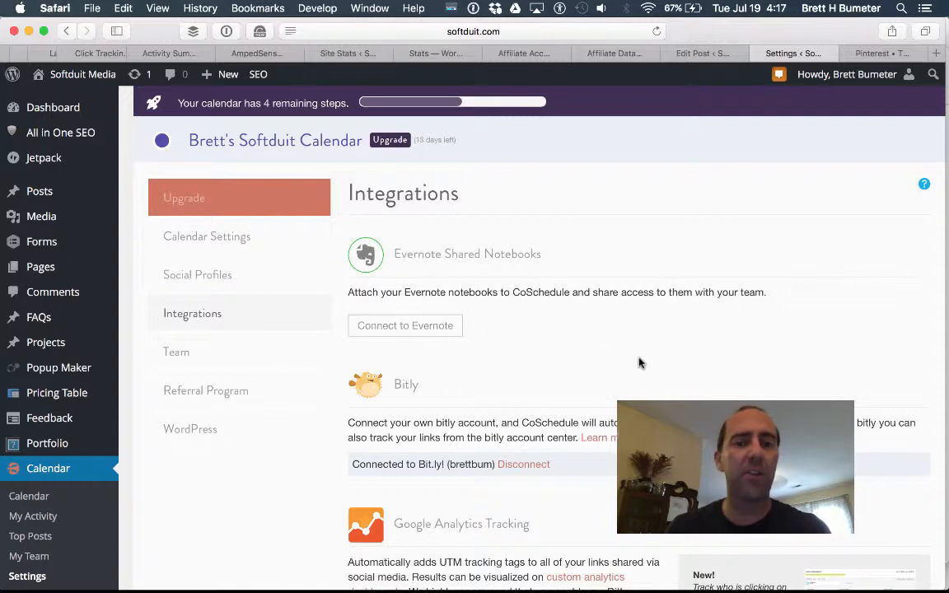
{"action": "scroll", "coordinate": [669, 353], "scroll_direction": "down", "scroll_amount": 5}
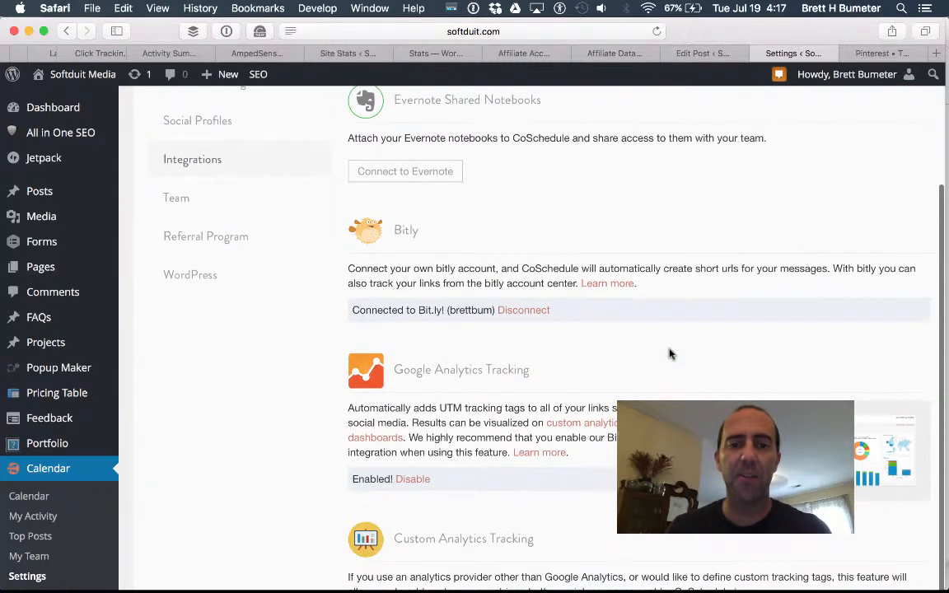
{"action": "scroll", "coordinate": [580, 280], "scroll_direction": "down", "scroll_amount": 6}
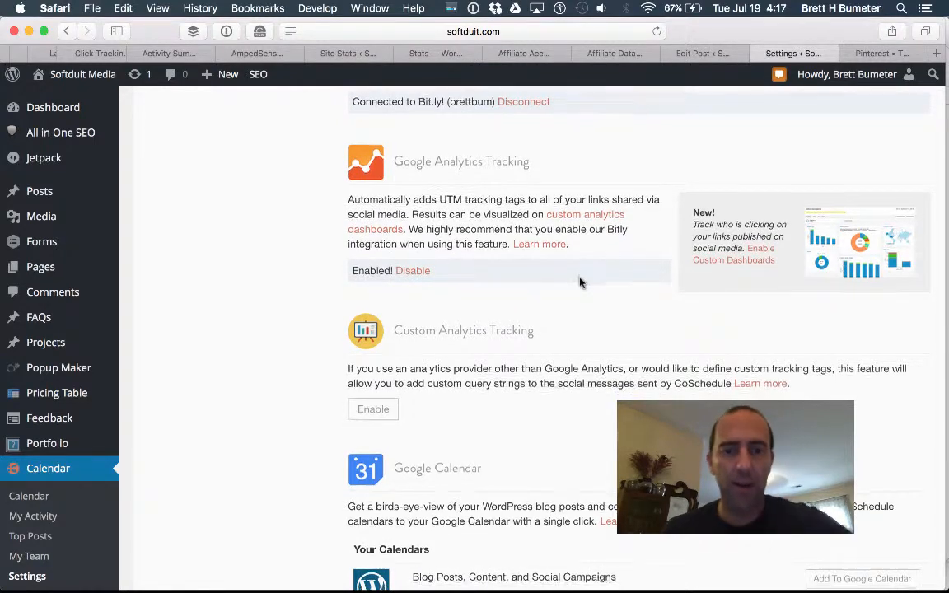
{"action": "scroll", "coordinate": [580, 282], "scroll_direction": "down", "scroll_amount": 5}
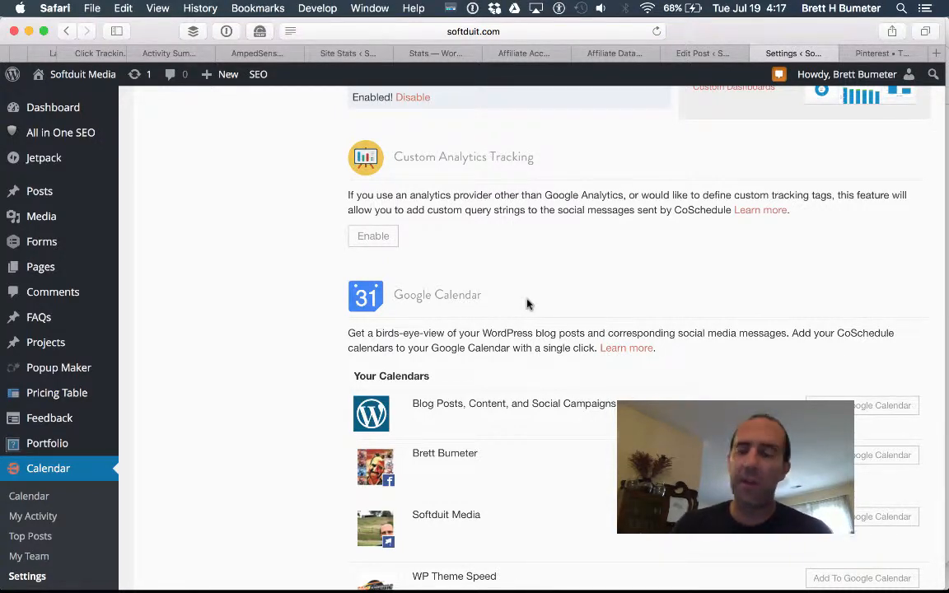
{"action": "scroll", "coordinate": [527, 305], "scroll_direction": "up", "scroll_amount": 10}
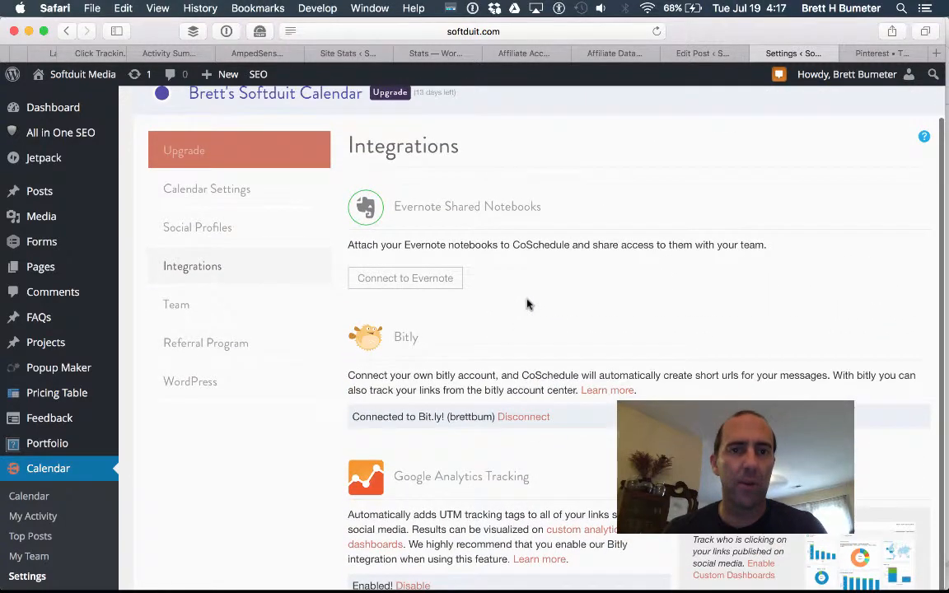
{"action": "scroll", "coordinate": [527, 305], "scroll_direction": "up", "scroll_amount": 2}
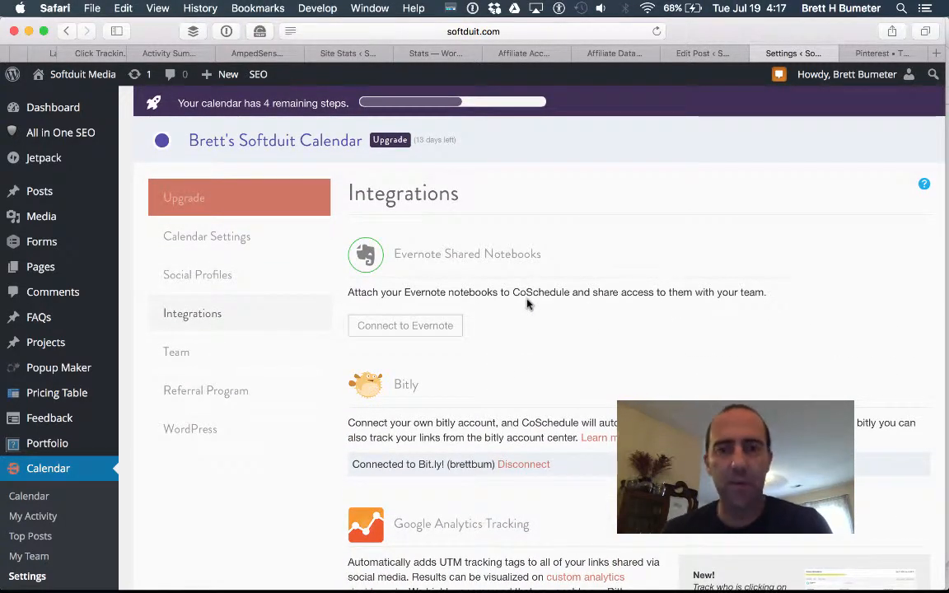
Pause the Camtasia screen recording from its recording controls.
{"action": "key", "text": "super+Tab"}
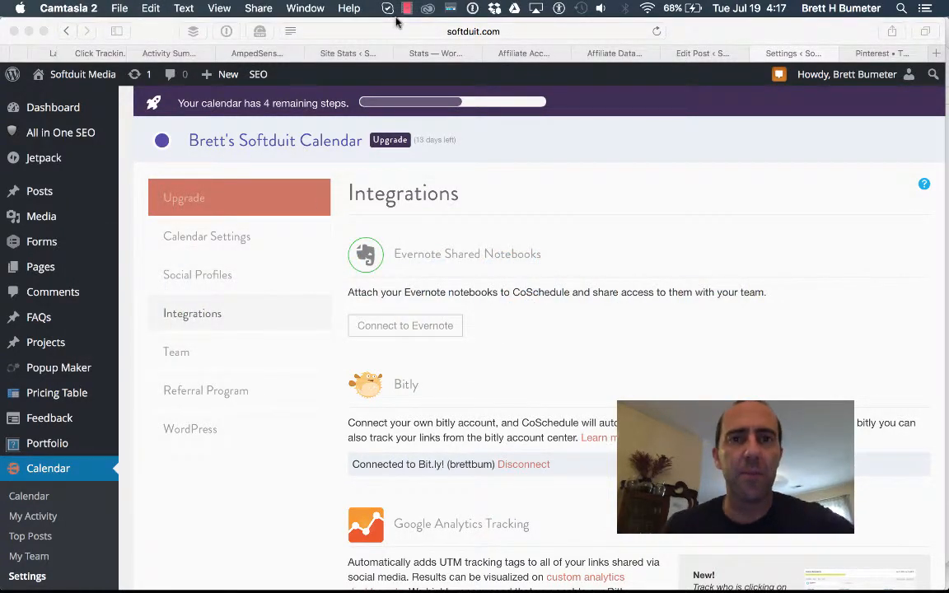
{"action": "left_click", "coordinate": [407, 10]}
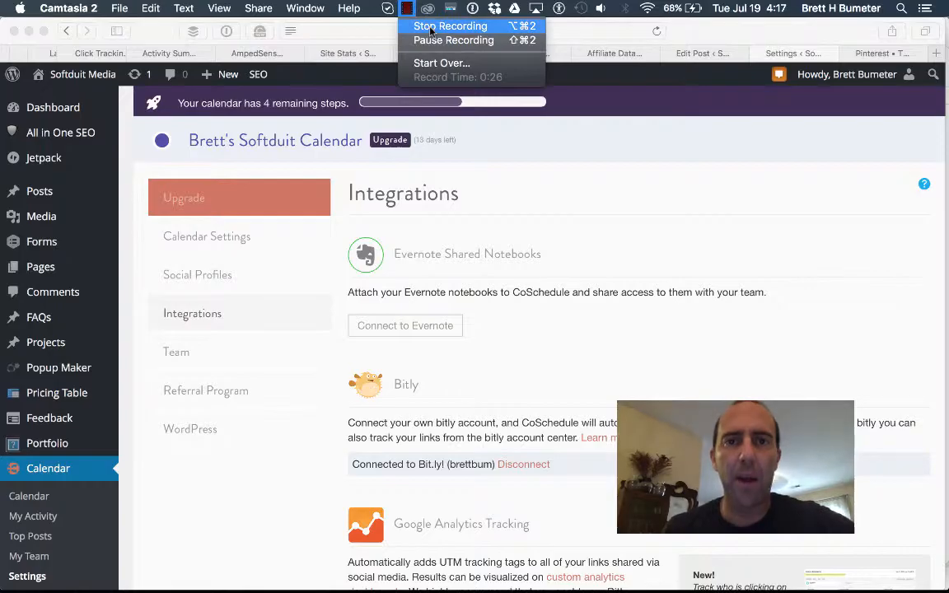
{"action": "left_click", "coordinate": [430, 30]}
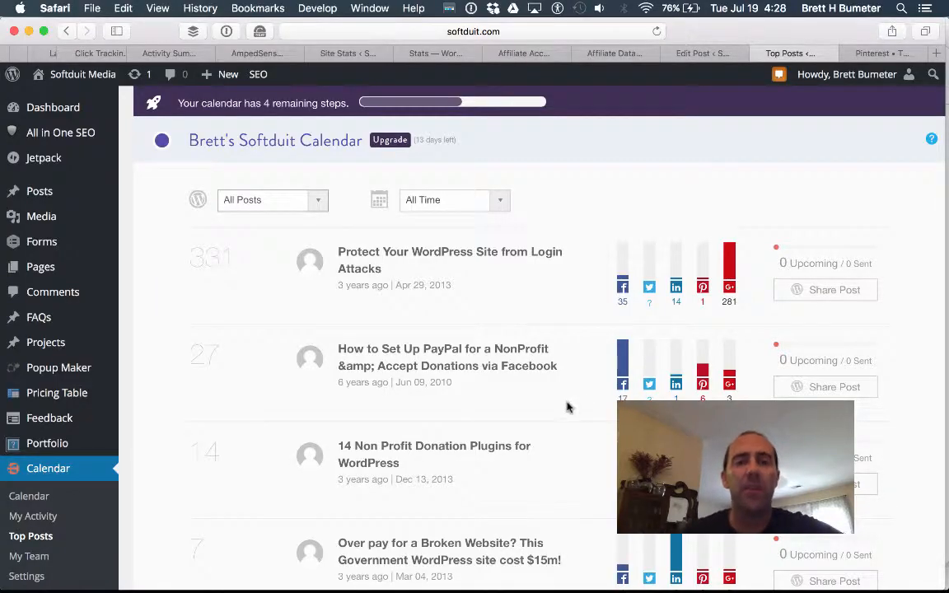
{"action": "scroll", "coordinate": [475, 367], "scroll_direction": "down", "scroll_amount": 3}
{"action": "scroll", "coordinate": [475, 366], "scroll_direction": "up", "scroll_amount": 3}
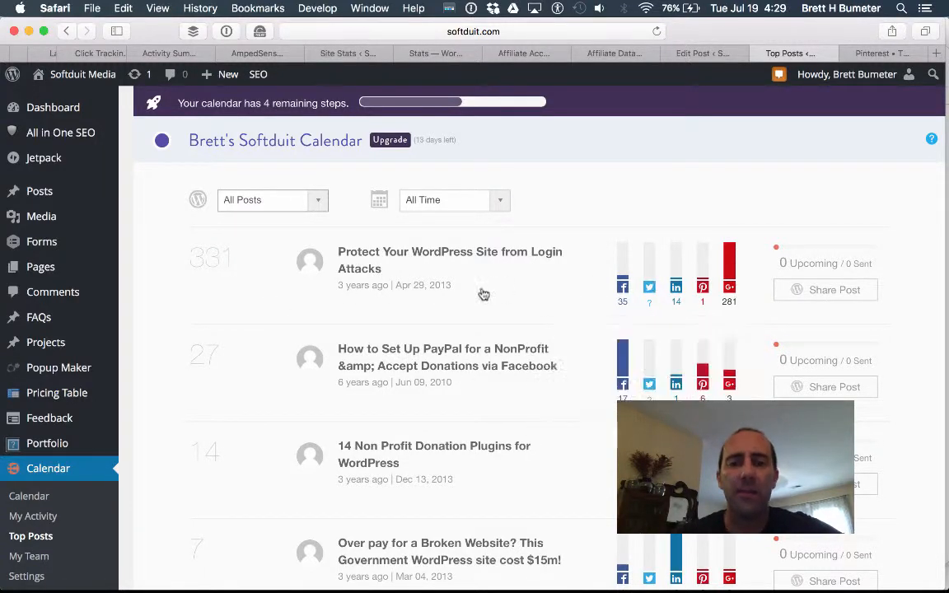
{"action": "scroll", "coordinate": [211, 323], "scroll_direction": "down", "scroll_amount": 3}
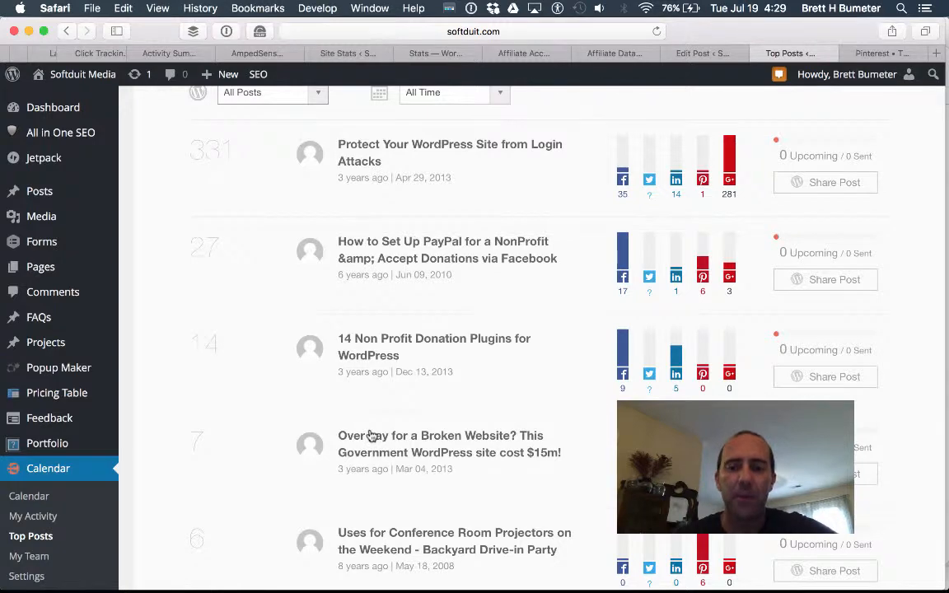
{"action": "scroll", "coordinate": [271, 377], "scroll_direction": "up", "scroll_amount": 3}
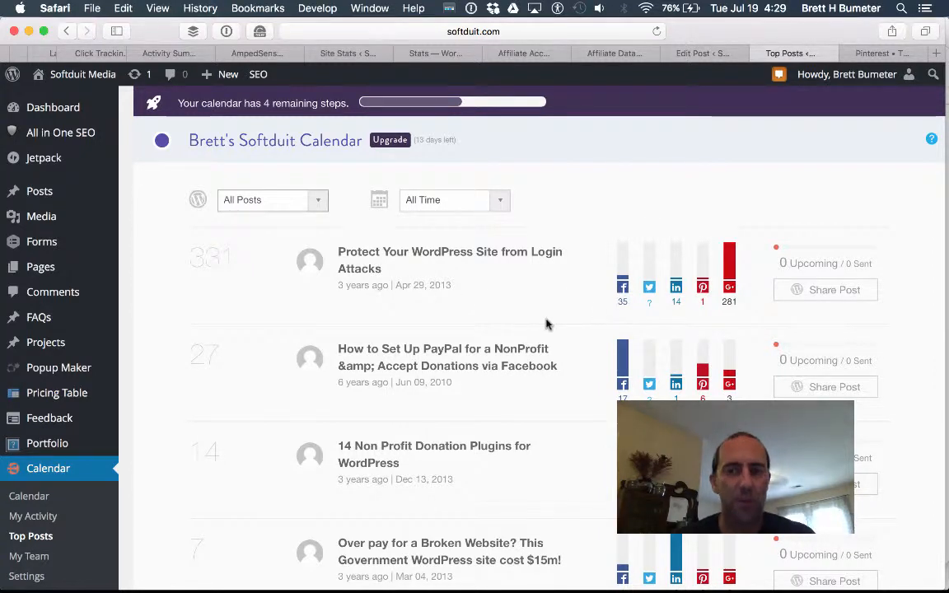
{"action": "mouse_move", "coordinate": [649, 310]}
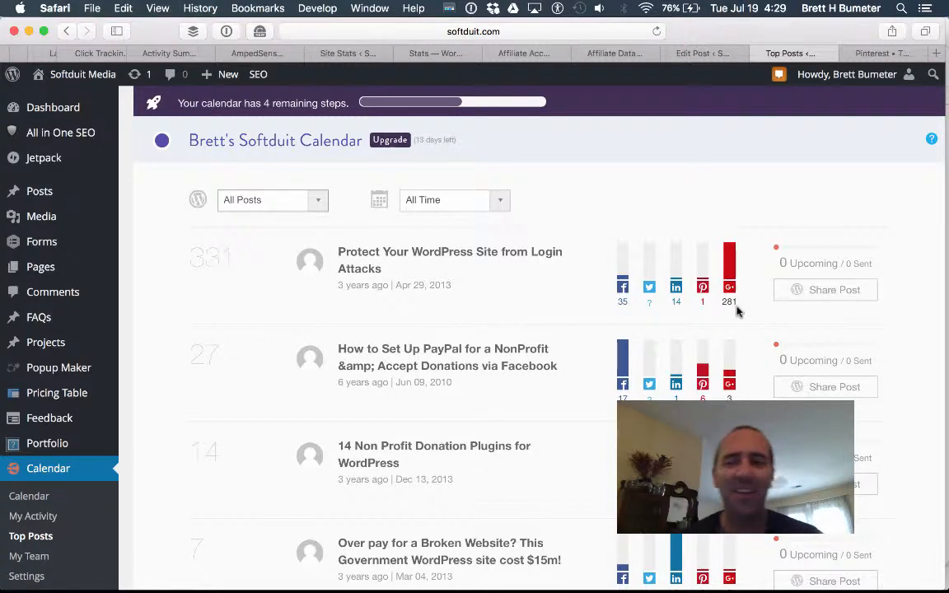
{"action": "scroll", "coordinate": [737, 312], "scroll_direction": "down", "scroll_amount": 5}
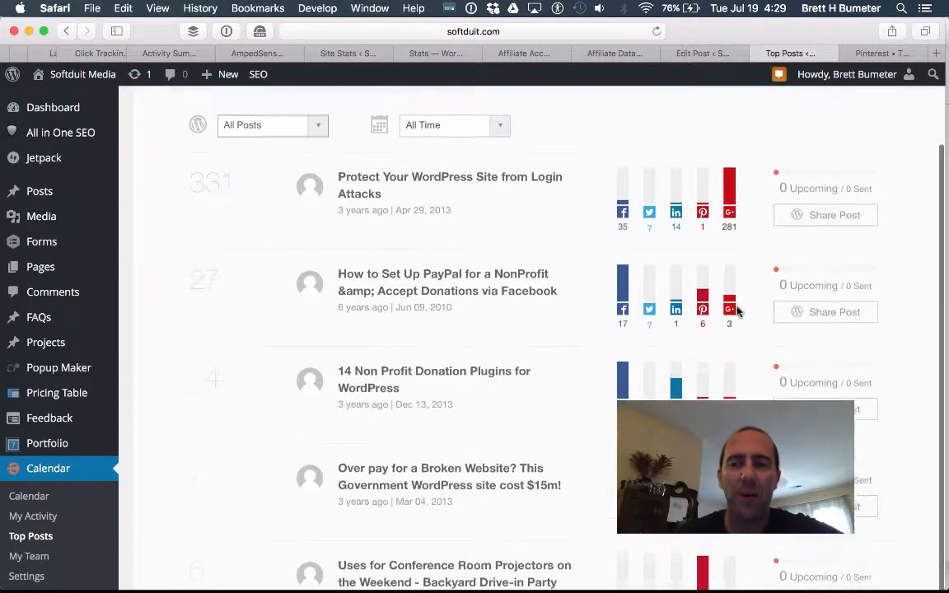
{"action": "scroll", "coordinate": [737, 312], "scroll_direction": "up", "scroll_amount": 3}
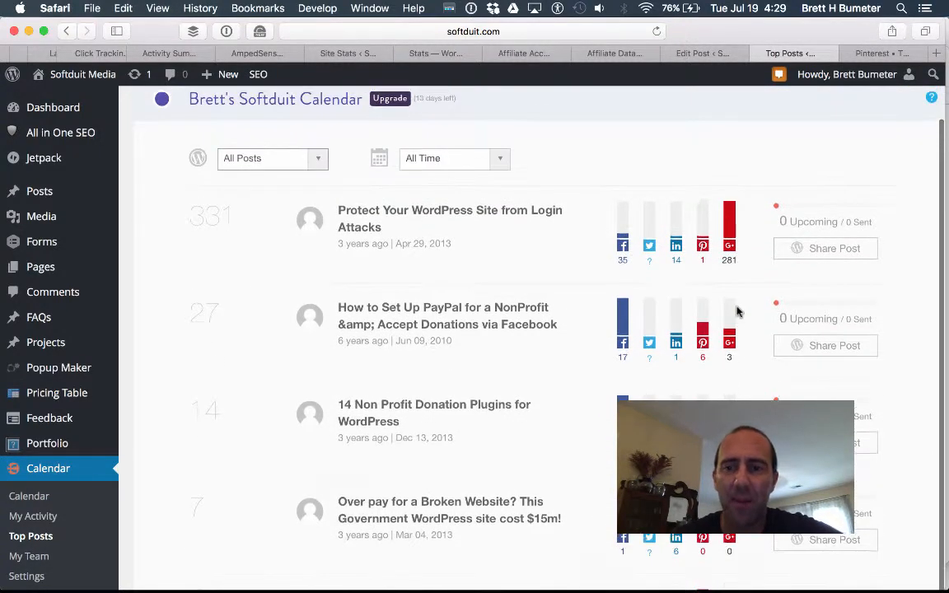
{"action": "scroll", "coordinate": [737, 311], "scroll_direction": "down", "scroll_amount": 1}
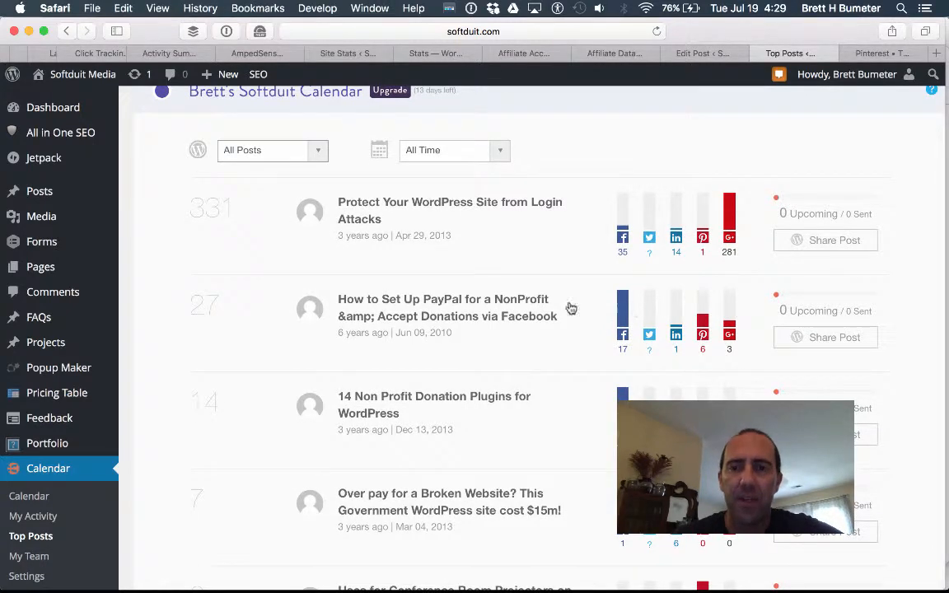
{"action": "scroll", "coordinate": [470, 307], "scroll_direction": "down", "scroll_amount": 5}
{"action": "scroll", "coordinate": [469, 305], "scroll_direction": "up", "scroll_amount": 4}
{"action": "scroll", "coordinate": [470, 305], "scroll_direction": "up", "scroll_amount": 3}
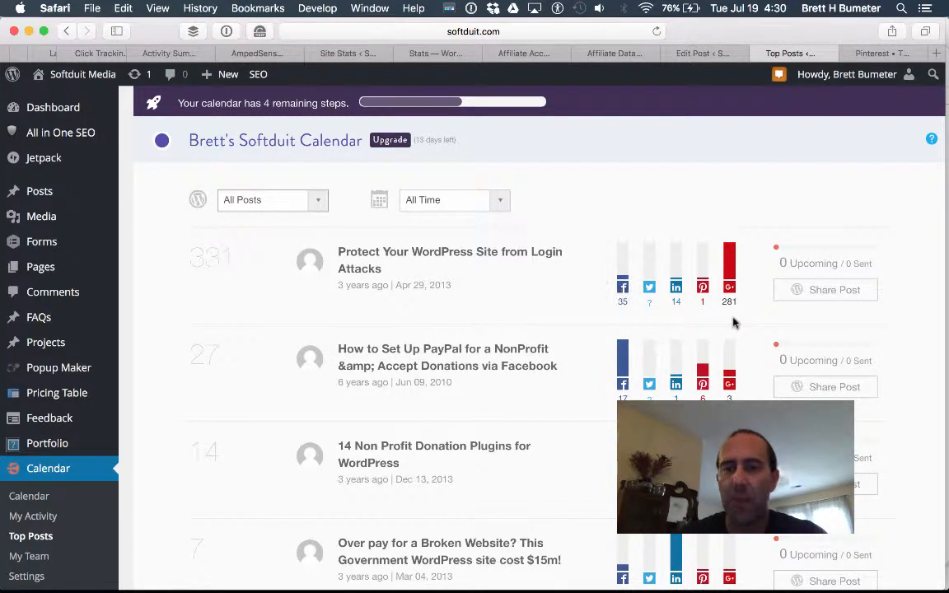
{"action": "scroll", "coordinate": [536, 337], "scroll_direction": "down", "scroll_amount": 15}
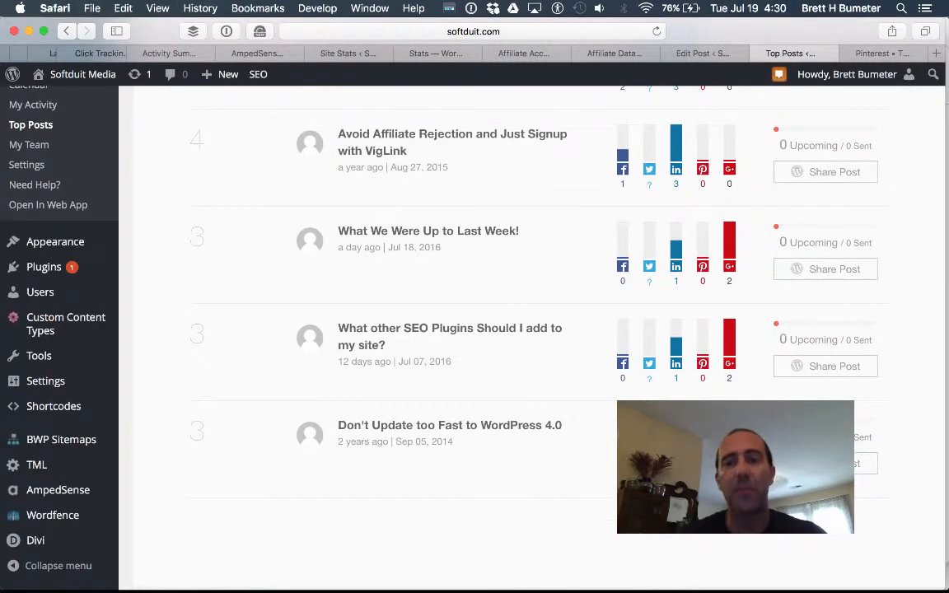
{"action": "scroll", "coordinate": [535, 330], "scroll_direction": "up", "scroll_amount": 5}
{"action": "scroll", "coordinate": [508, 323], "scroll_direction": "up", "scroll_amount": 5}
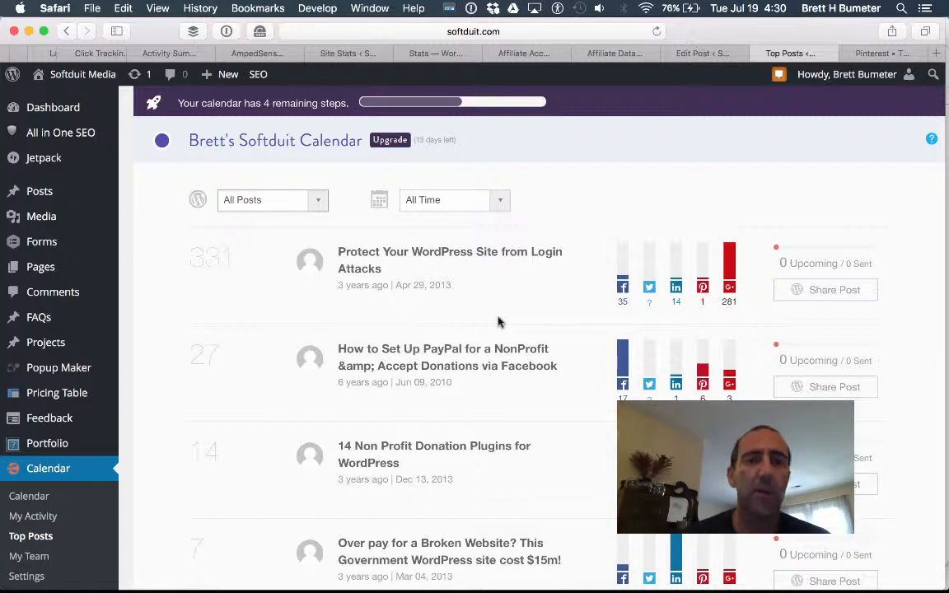
{"action": "left_click", "coordinate": [35, 518]}
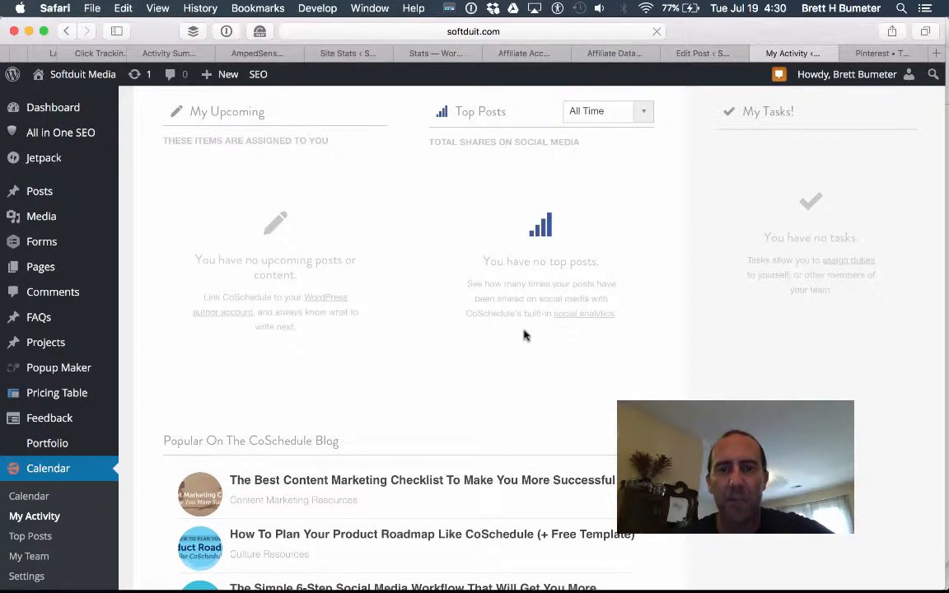
{"action": "left_click", "coordinate": [32, 536]}
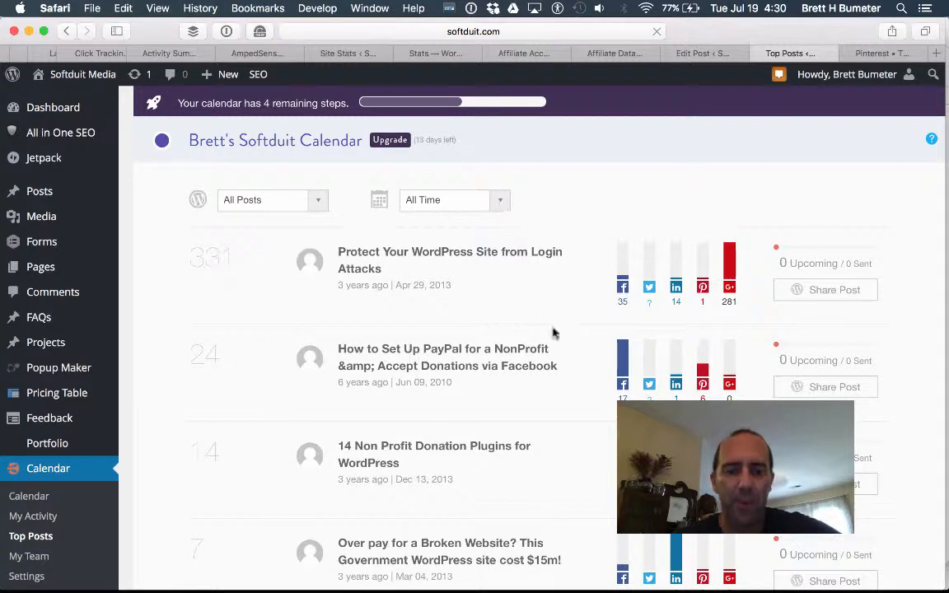
{"action": "scroll", "coordinate": [550, 332], "scroll_direction": "down", "scroll_amount": 5}
{"action": "scroll", "coordinate": [553, 333], "scroll_direction": "down", "scroll_amount": 5}
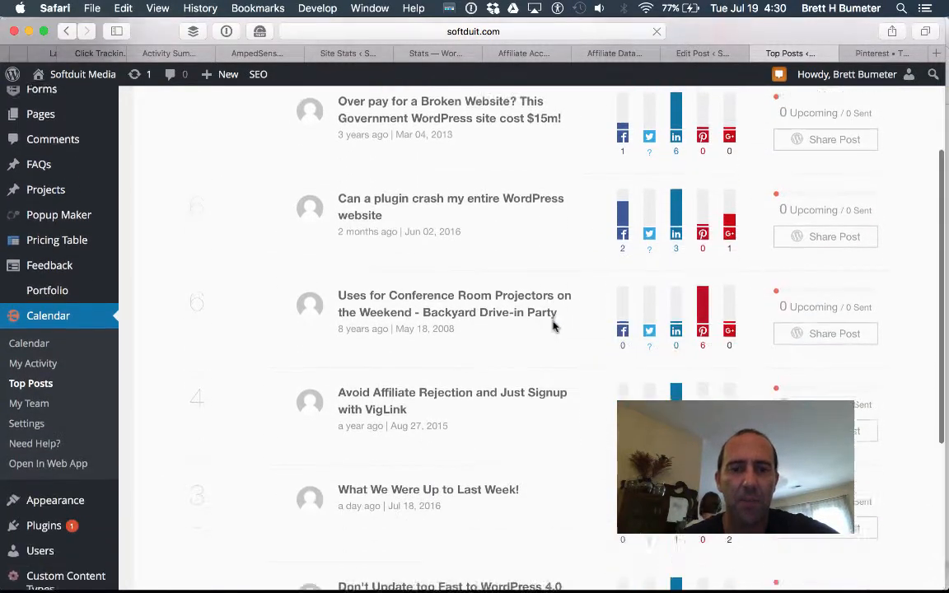
{"action": "scroll", "coordinate": [552, 327], "scroll_direction": "down", "scroll_amount": 2}
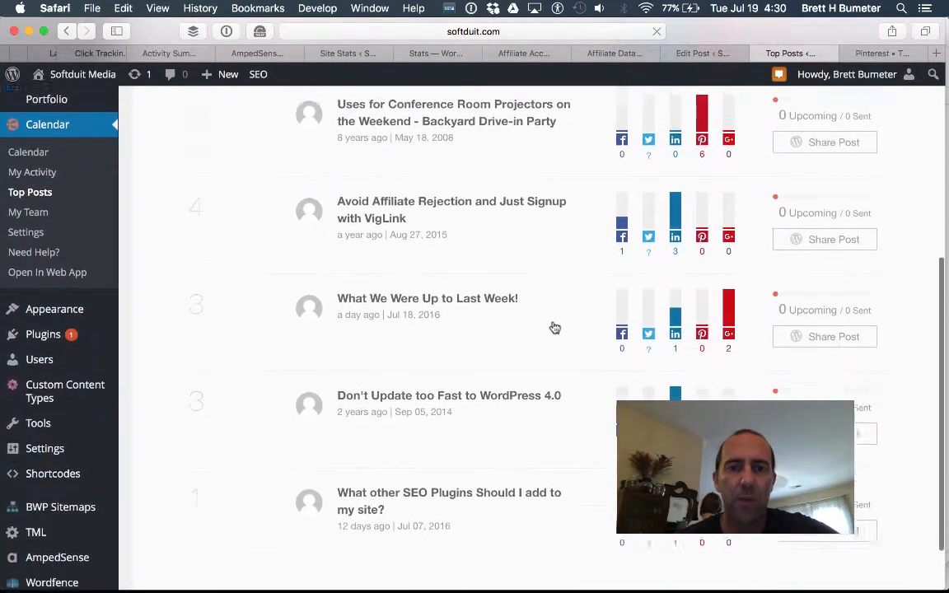
{"action": "scroll", "coordinate": [552, 326], "scroll_direction": "up", "scroll_amount": 5}
{"action": "scroll", "coordinate": [553, 327], "scroll_direction": "up", "scroll_amount": 10}
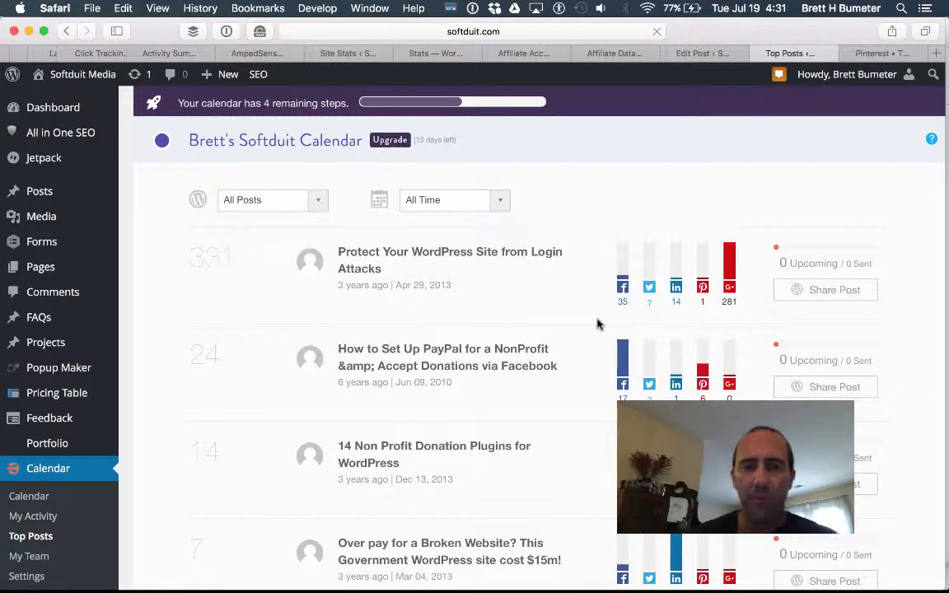
{"action": "scroll", "coordinate": [546, 338], "scroll_direction": "down", "scroll_amount": 2}
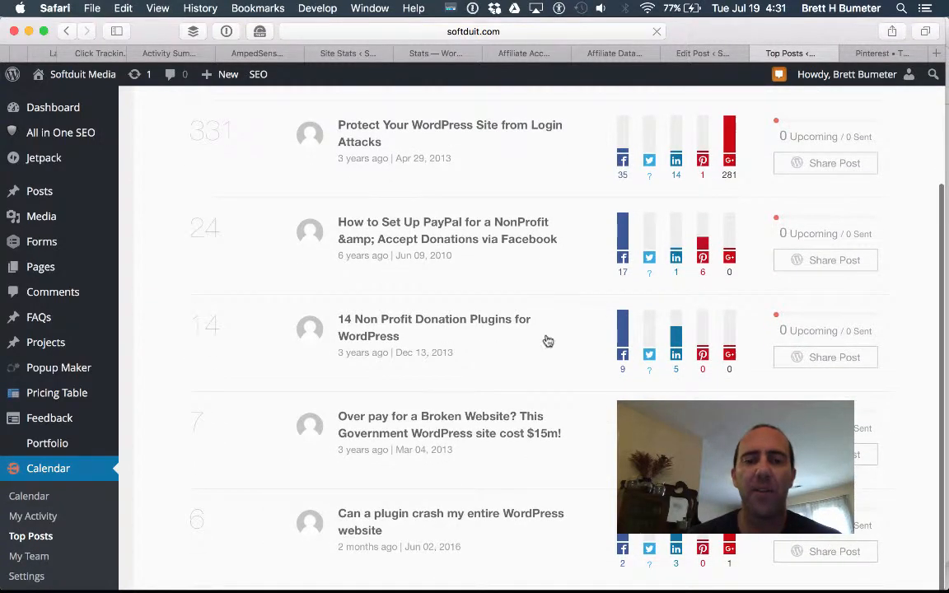
{"action": "scroll", "coordinate": [546, 339], "scroll_direction": "up", "scroll_amount": 2}
Change the Top Posts range from All Time to Past Year and review the reordered list.
{"action": "left_click", "coordinate": [499, 203]}
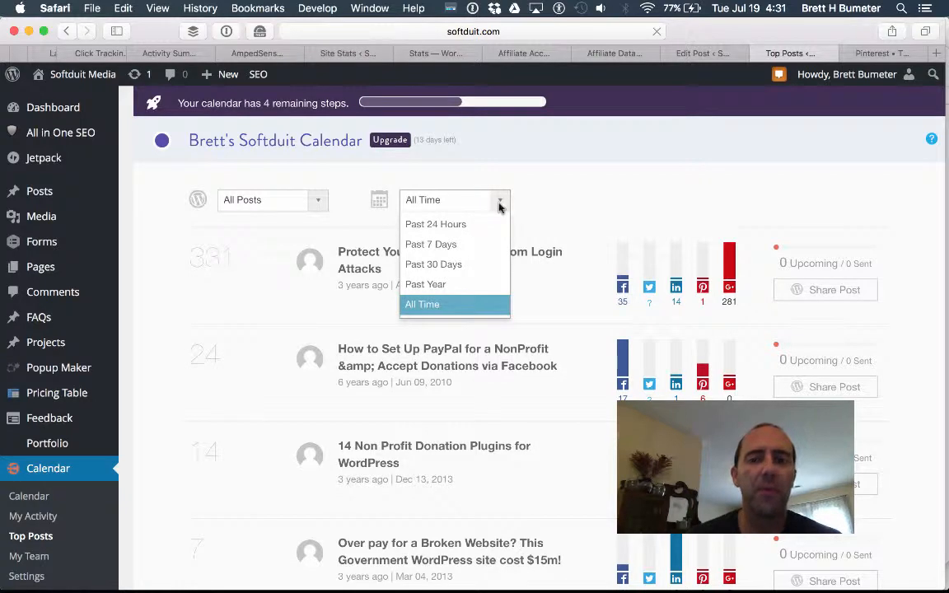
{"action": "left_click", "coordinate": [484, 287]}
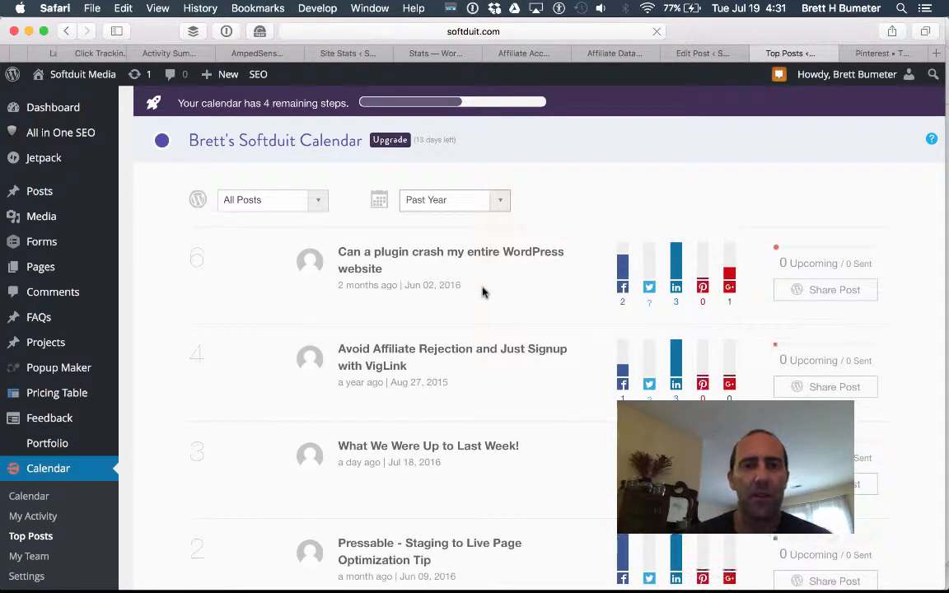
{"action": "scroll", "coordinate": [483, 292], "scroll_direction": "down", "scroll_amount": 8}
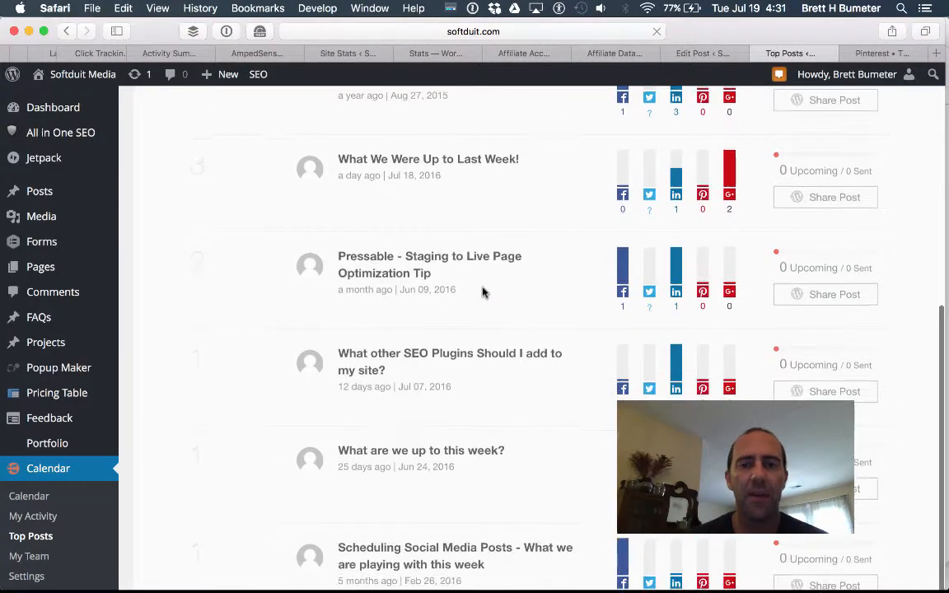
{"action": "scroll", "coordinate": [485, 294], "scroll_direction": "down", "scroll_amount": 1}
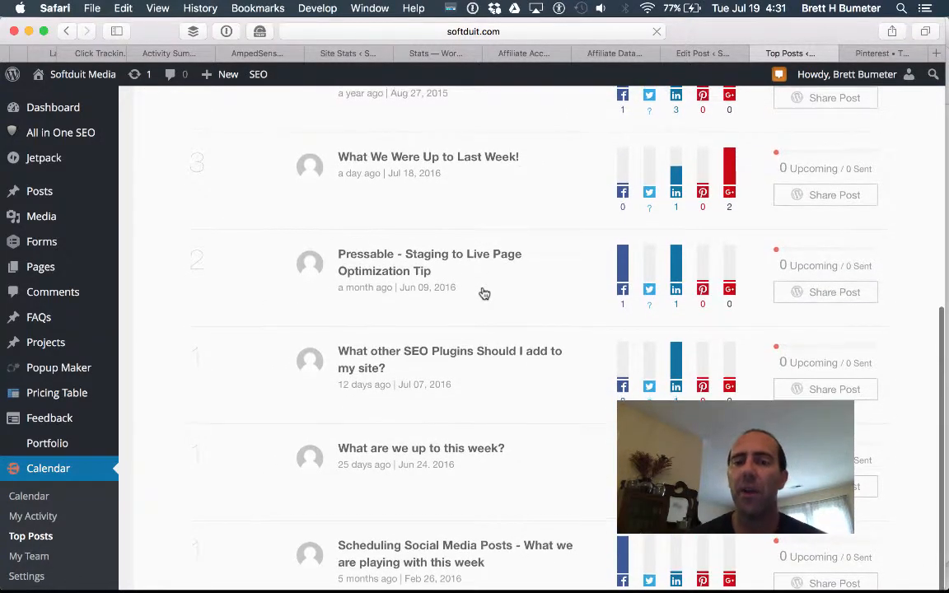
{"action": "scroll", "coordinate": [484, 294], "scroll_direction": "down", "scroll_amount": 10}
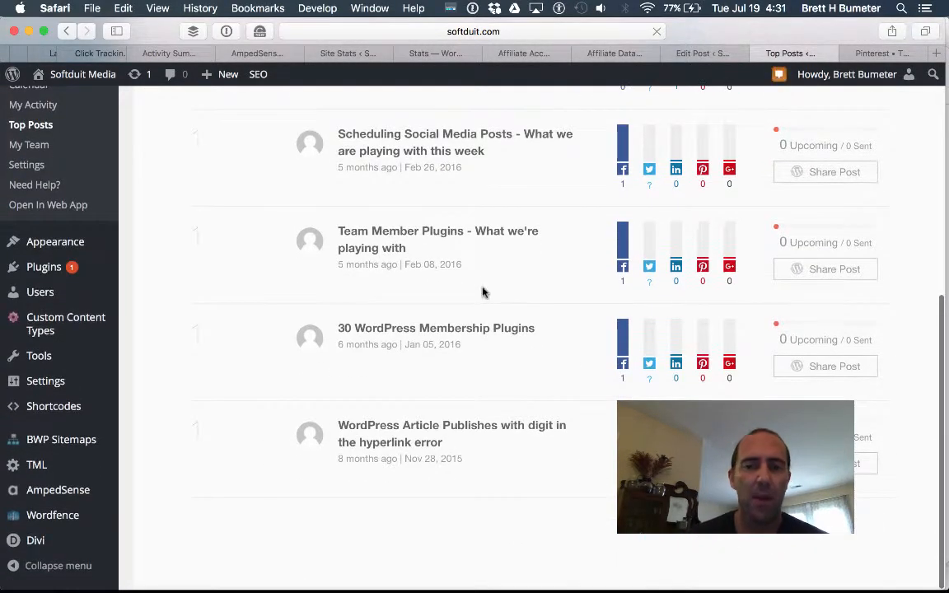
{"action": "scroll", "coordinate": [483, 293], "scroll_direction": "up", "scroll_amount": 8}
{"action": "scroll", "coordinate": [484, 293], "scroll_direction": "up", "scroll_amount": 10}
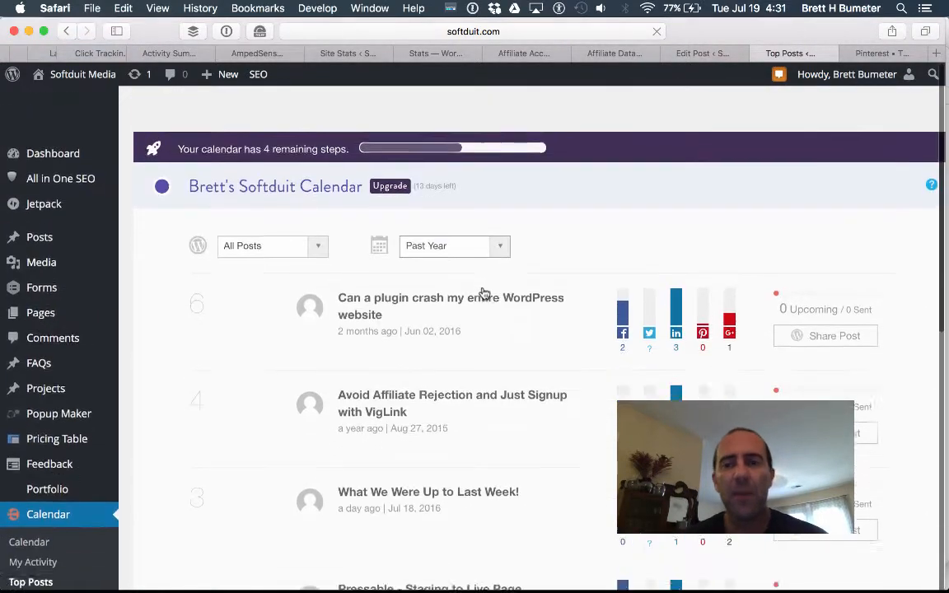
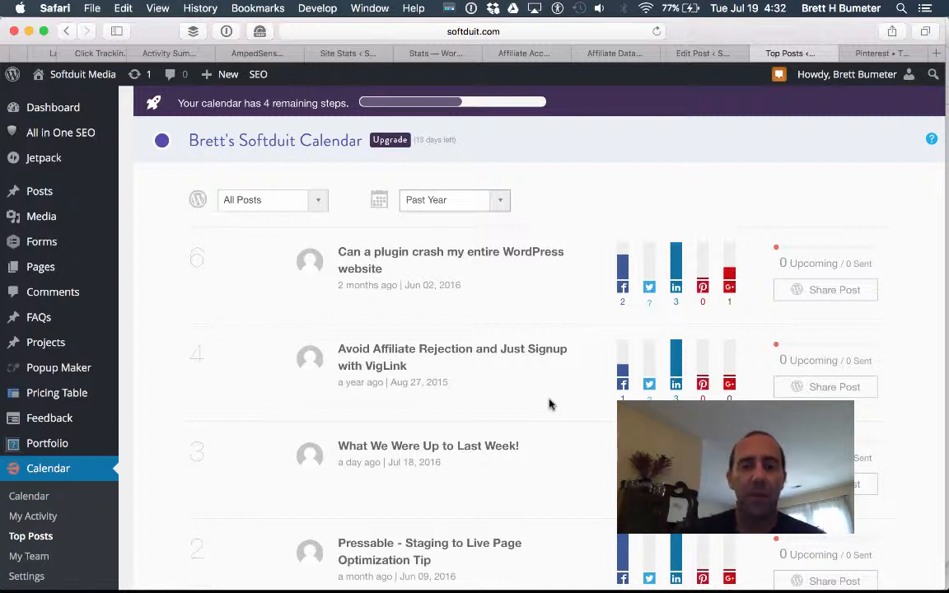
Start a social message for the What We Were Up to Last Week! top post.
{"action": "scroll", "coordinate": [550, 403], "scroll_direction": "down", "scroll_amount": 10}
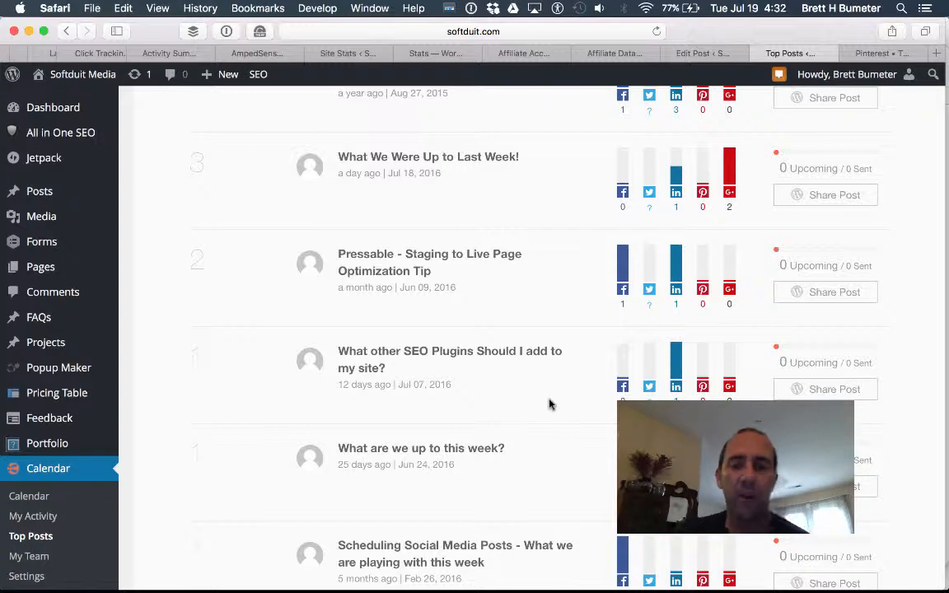
{"action": "scroll", "coordinate": [550, 403], "scroll_direction": "up", "scroll_amount": 10}
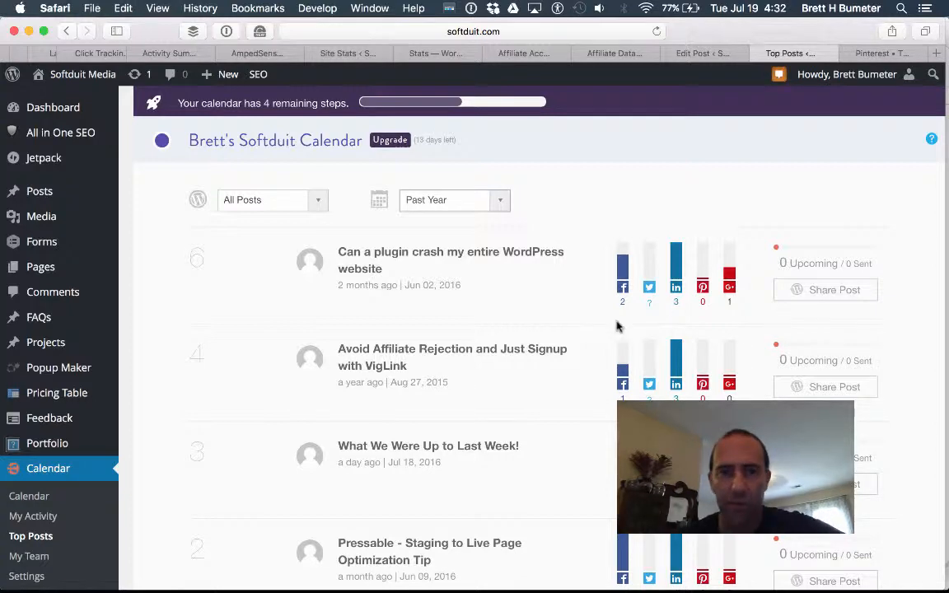
{"action": "scroll", "coordinate": [508, 408], "scroll_direction": "down", "scroll_amount": 7}
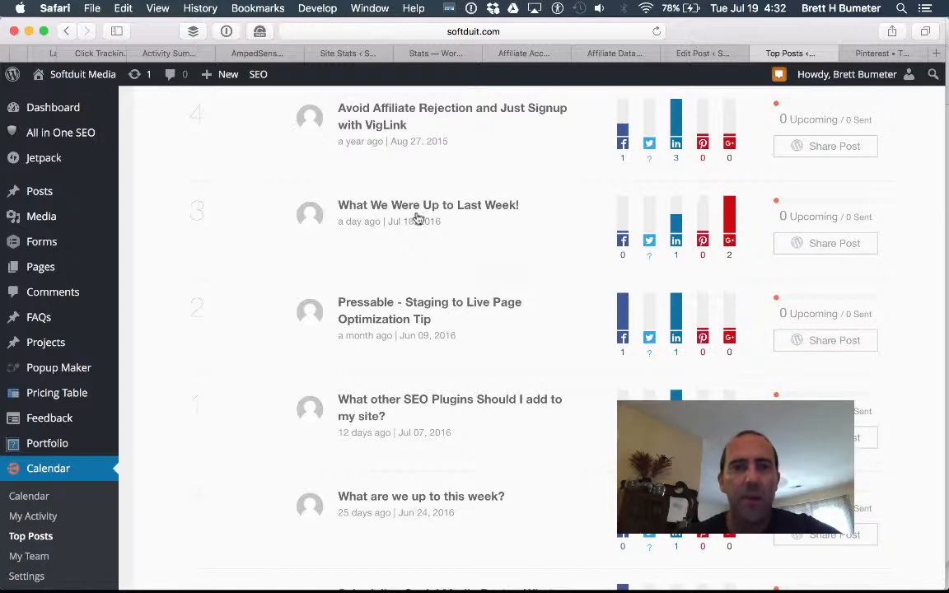
{"action": "scroll", "coordinate": [500, 239], "scroll_direction": "down", "scroll_amount": 2}
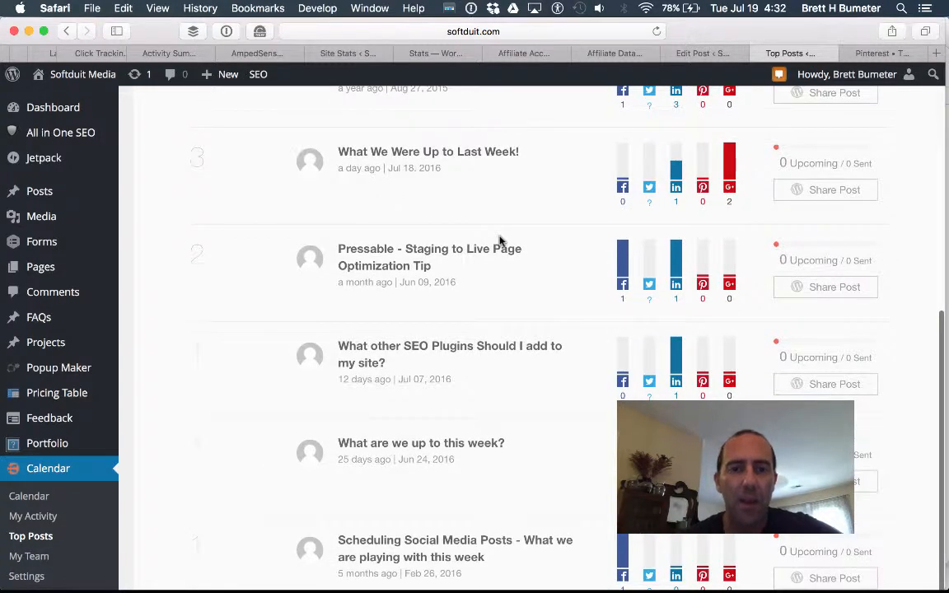
{"action": "scroll", "coordinate": [499, 240], "scroll_direction": "up", "scroll_amount": 4}
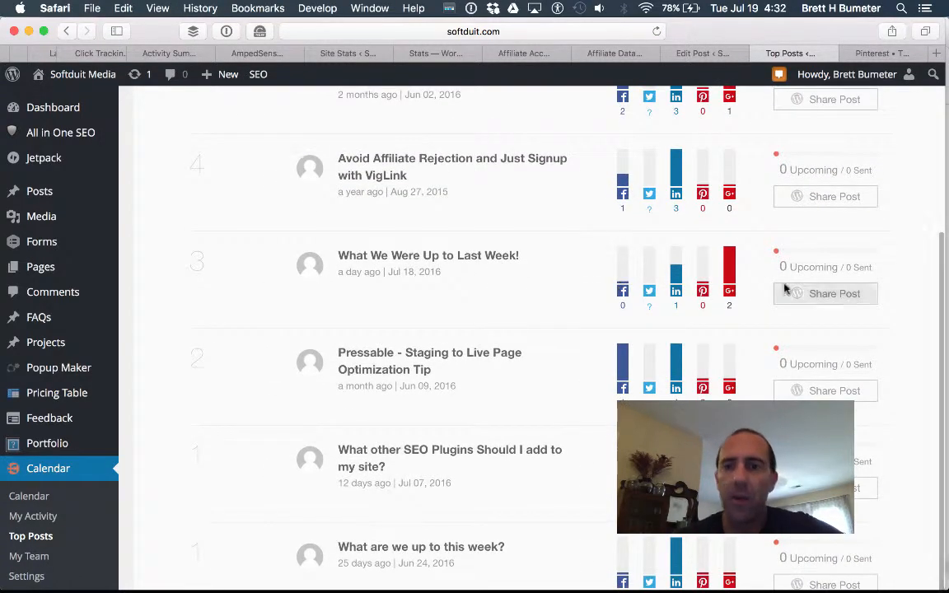
{"action": "left_click", "coordinate": [820, 293]}
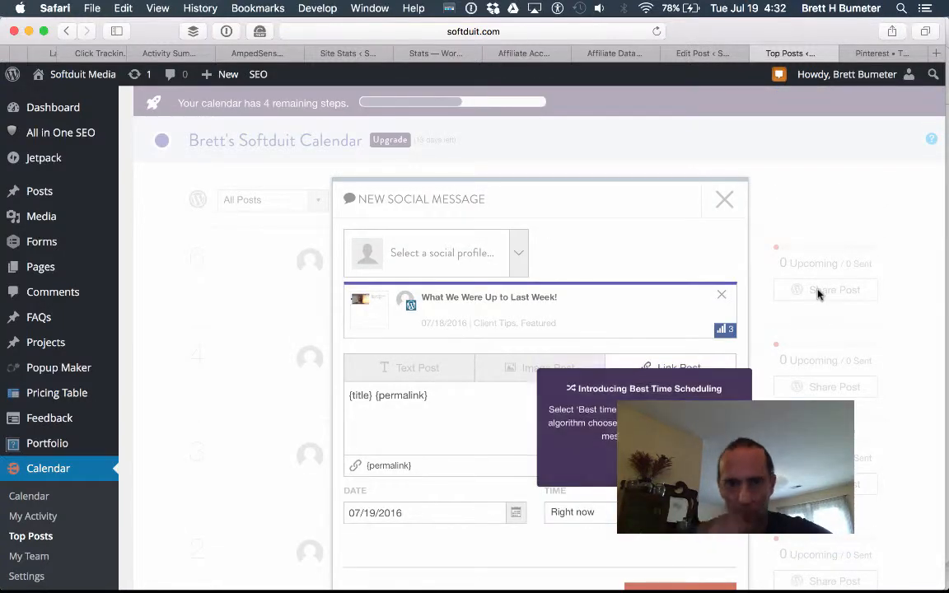
Add the Softduit Media Facebook page as the first destination.
{"action": "scroll", "coordinate": [593, 271], "scroll_direction": "down", "scroll_amount": 3}
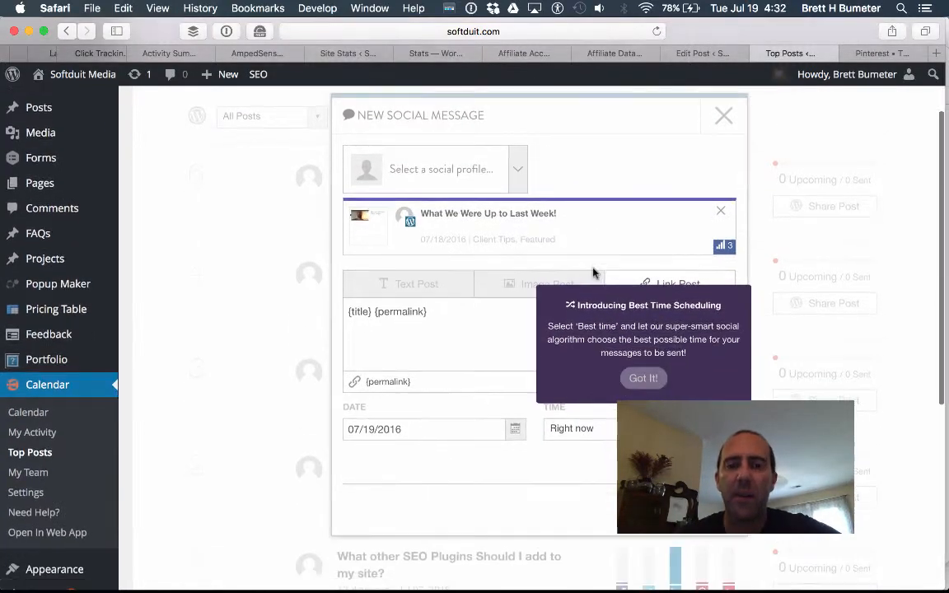
{"action": "left_click", "coordinate": [521, 177]}
{"action": "left_click", "coordinate": [513, 234]}
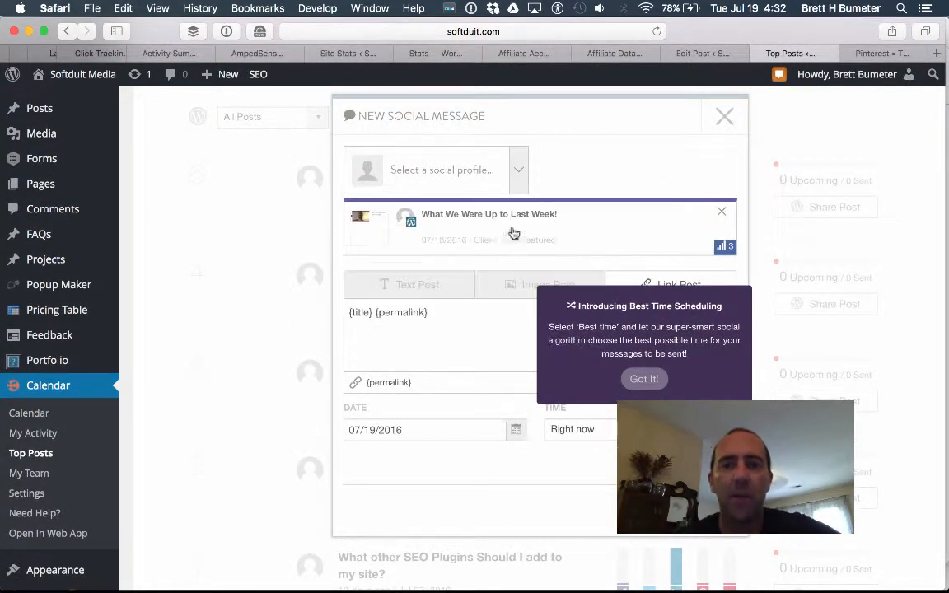
{"action": "left_click", "coordinate": [519, 172]}
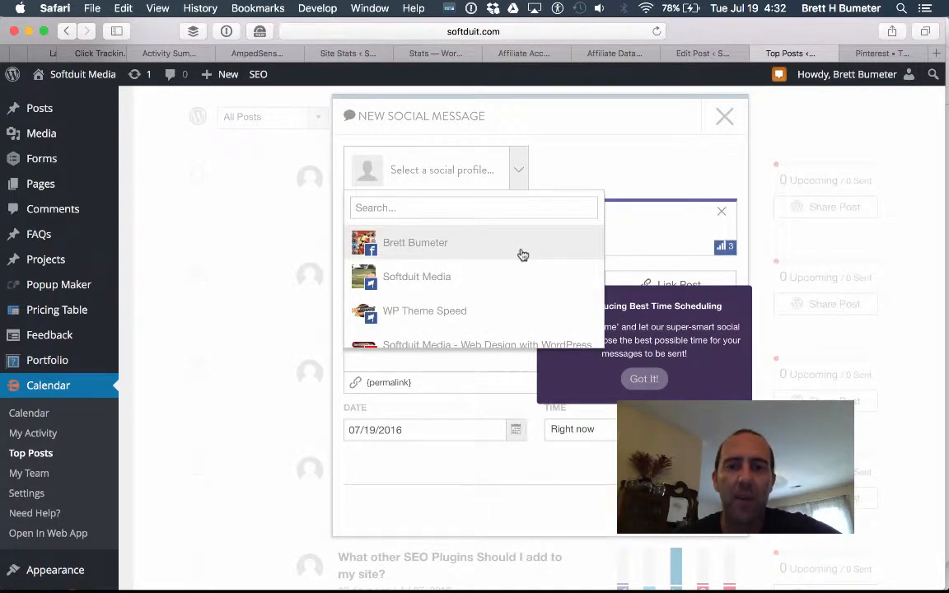
{"action": "scroll", "coordinate": [520, 255], "scroll_direction": "down", "scroll_amount": 3}
{"action": "scroll", "coordinate": [521, 254], "scroll_direction": "up", "scroll_amount": 3}
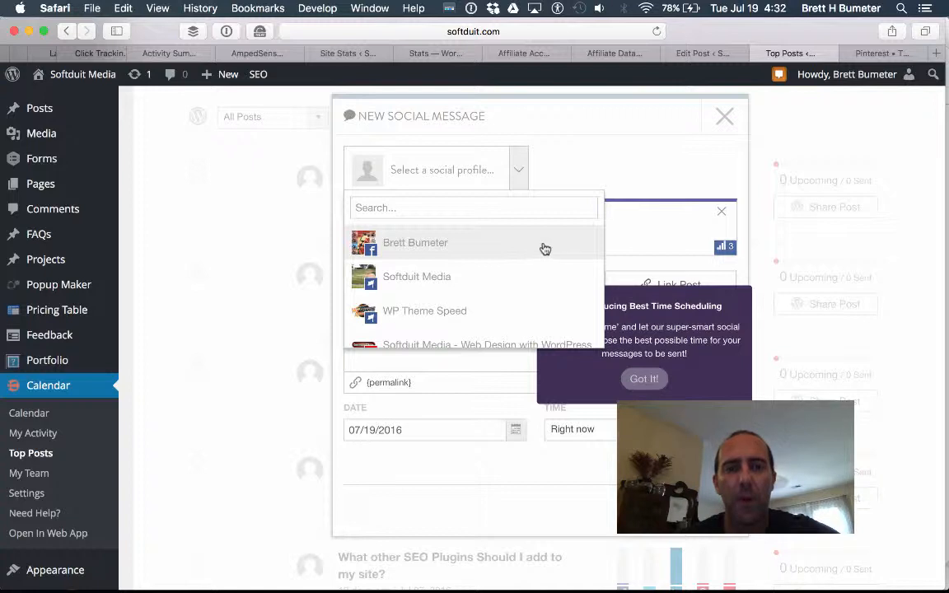
{"action": "left_click", "coordinate": [536, 272]}
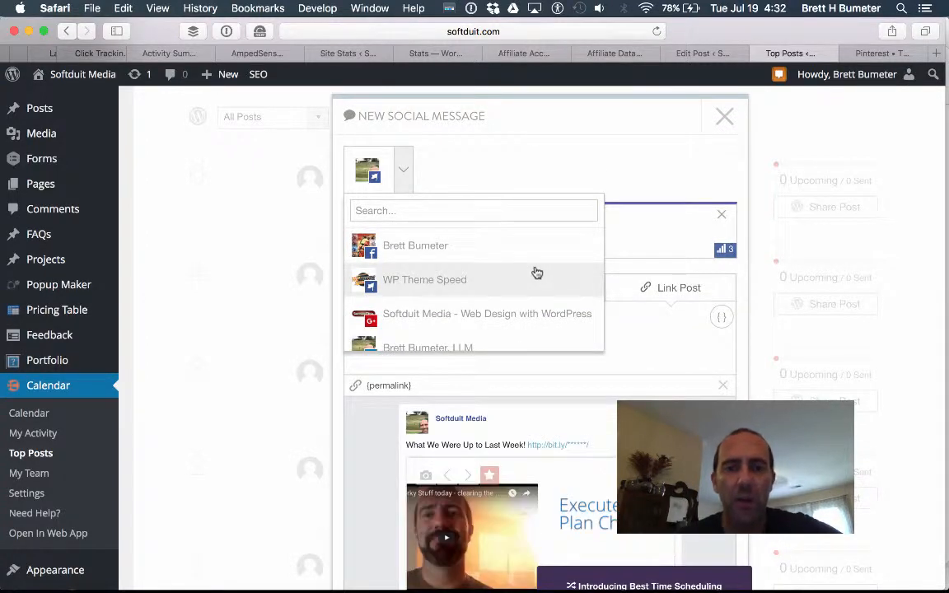
{"action": "left_click", "coordinate": [653, 180]}
Add the Google+, Twitter and LinkedIn profiles as destinations, leaving WP Theme Speed off.
{"action": "left_click", "coordinate": [406, 183]}
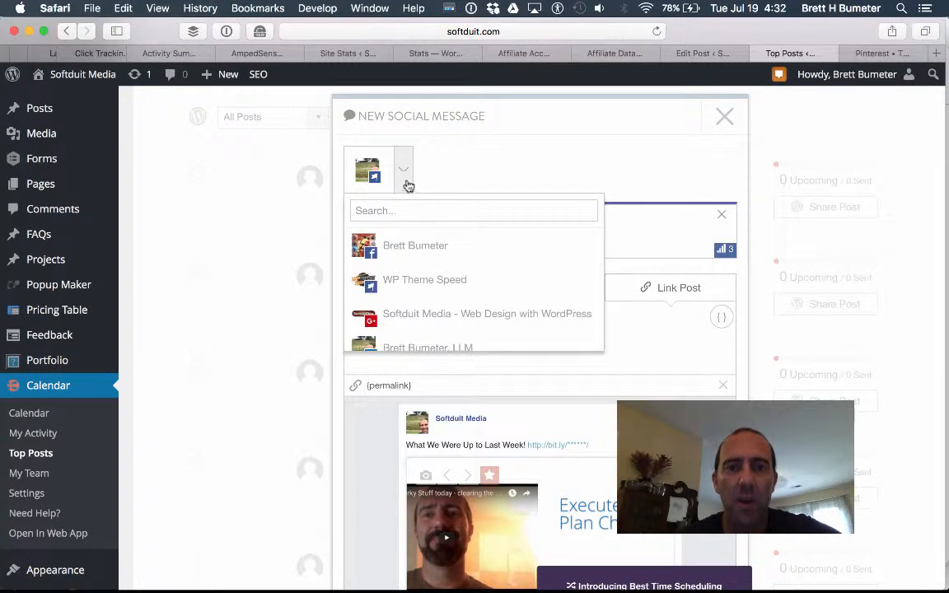
{"action": "scroll", "coordinate": [466, 291], "scroll_direction": "down", "scroll_amount": 2}
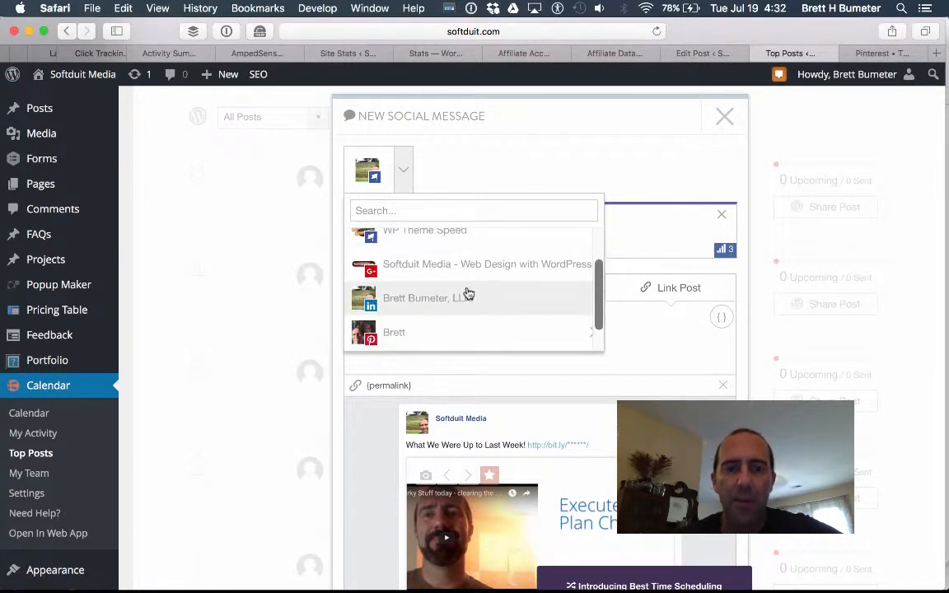
{"action": "left_click", "coordinate": [448, 272]}
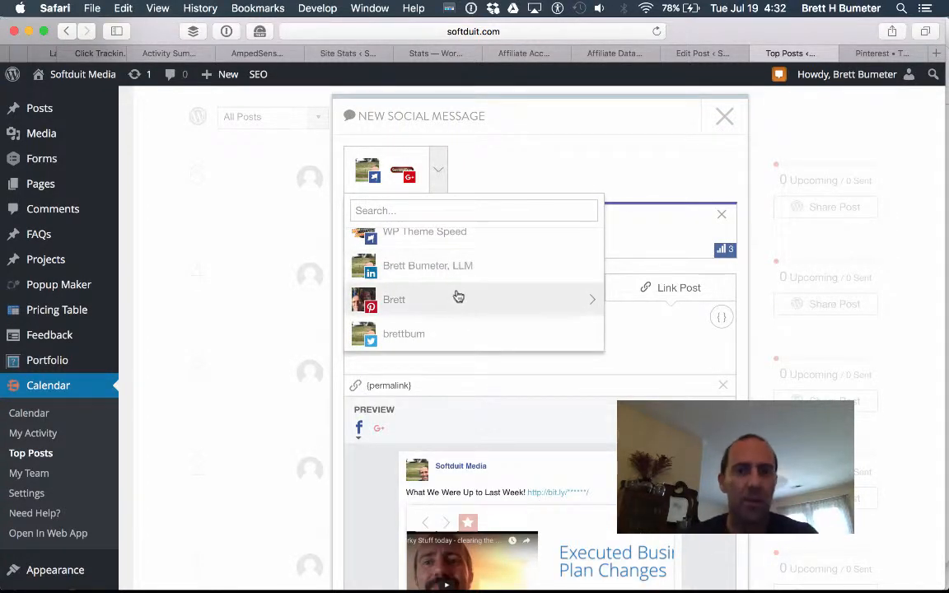
{"action": "left_click", "coordinate": [464, 300]}
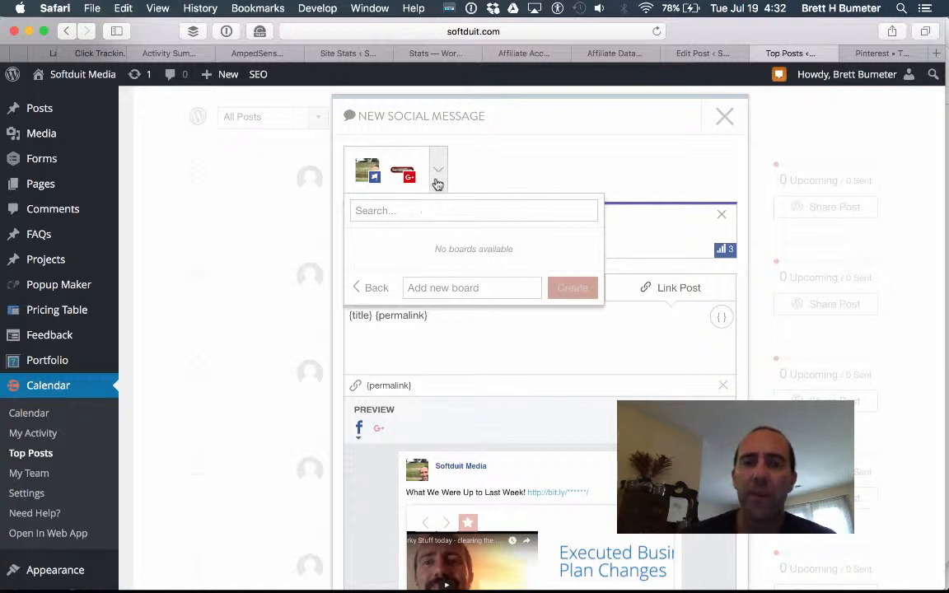
{"action": "left_click", "coordinate": [365, 286]}
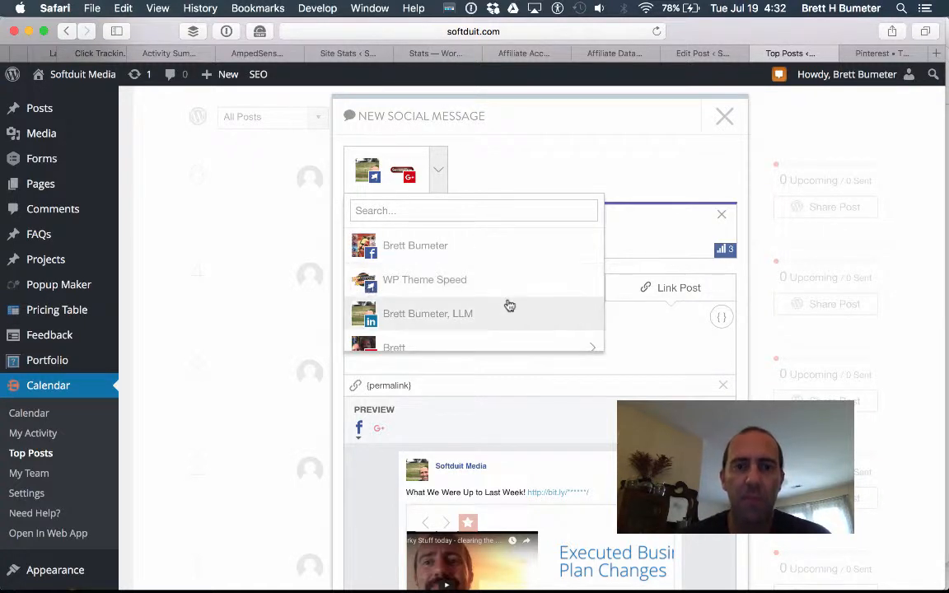
{"action": "scroll", "coordinate": [509, 304], "scroll_direction": "down", "scroll_amount": 2}
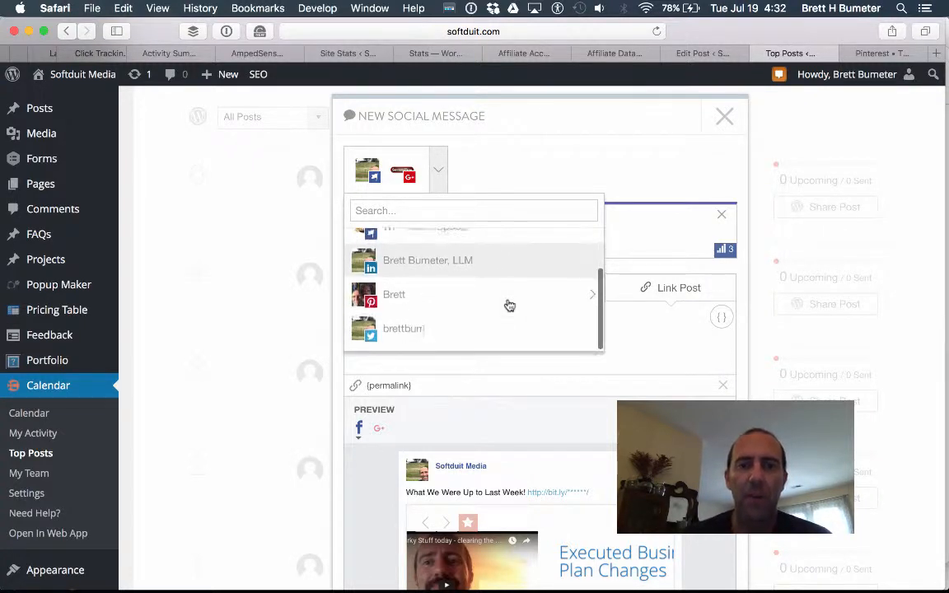
{"action": "left_click", "coordinate": [411, 333]}
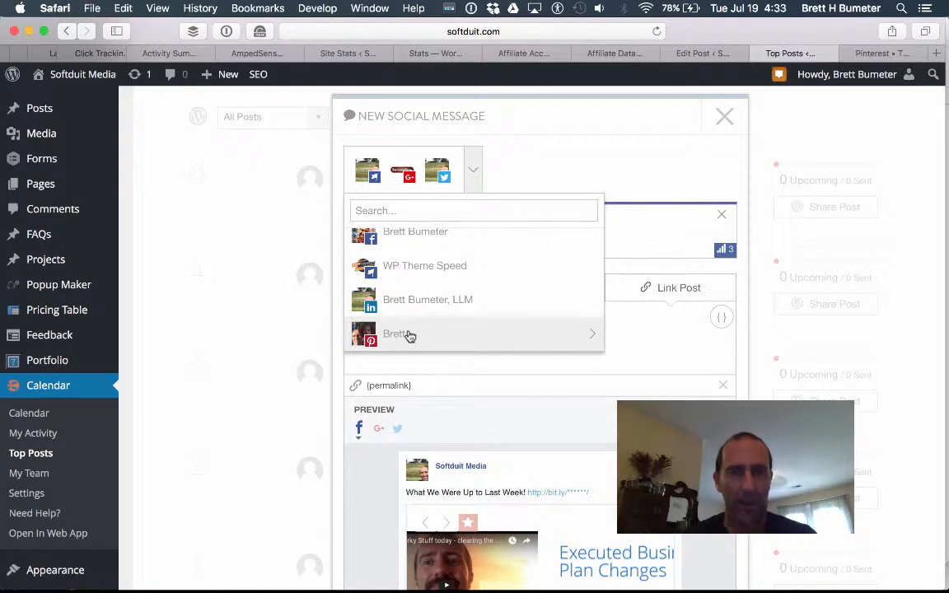
{"action": "left_click", "coordinate": [452, 302]}
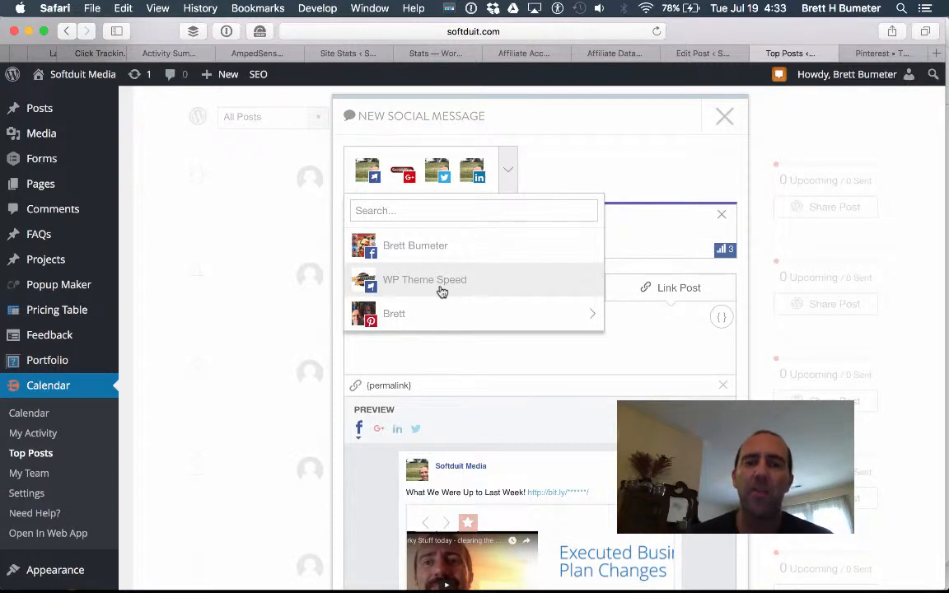
{"action": "left_click", "coordinate": [442, 292]}
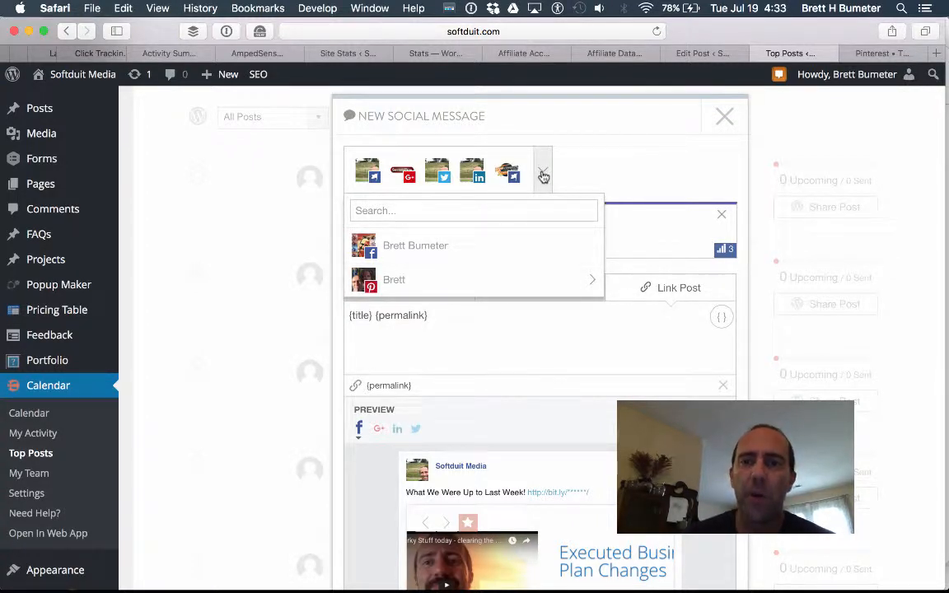
{"action": "left_click", "coordinate": [508, 173]}
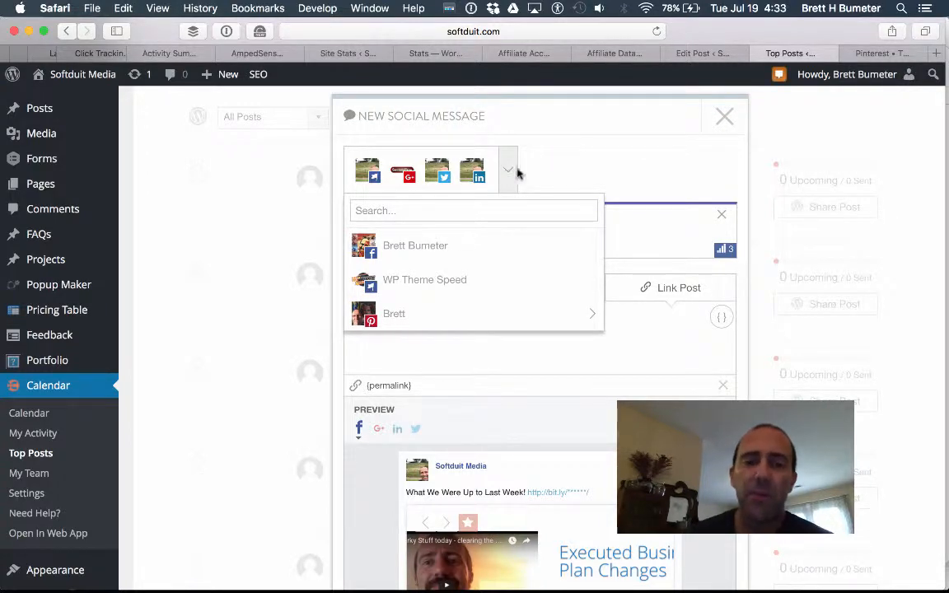
{"action": "scroll", "coordinate": [643, 178], "scroll_direction": "down", "scroll_amount": 5}
{"action": "scroll", "coordinate": [643, 178], "scroll_direction": "up", "scroll_amount": 8}
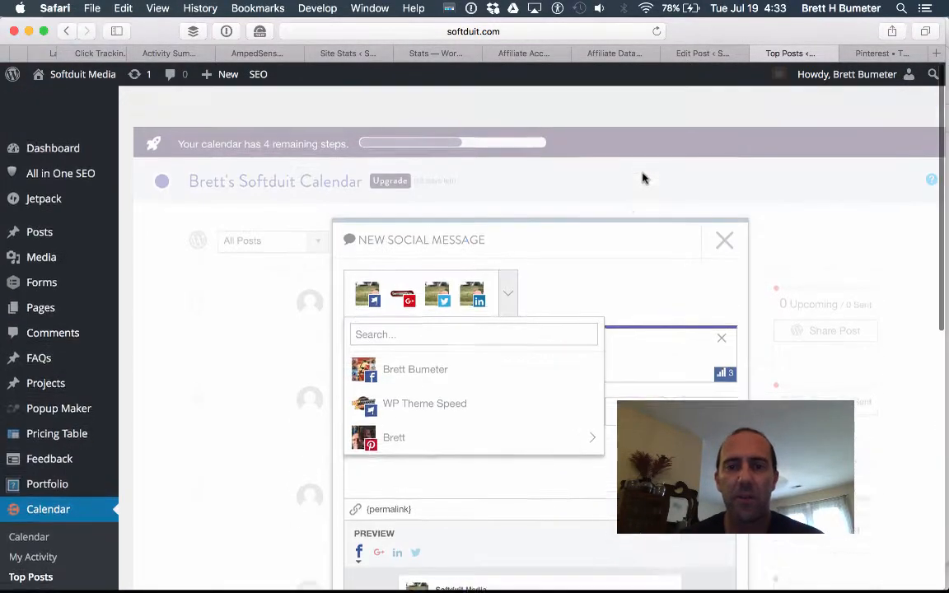
{"action": "left_click", "coordinate": [622, 267]}
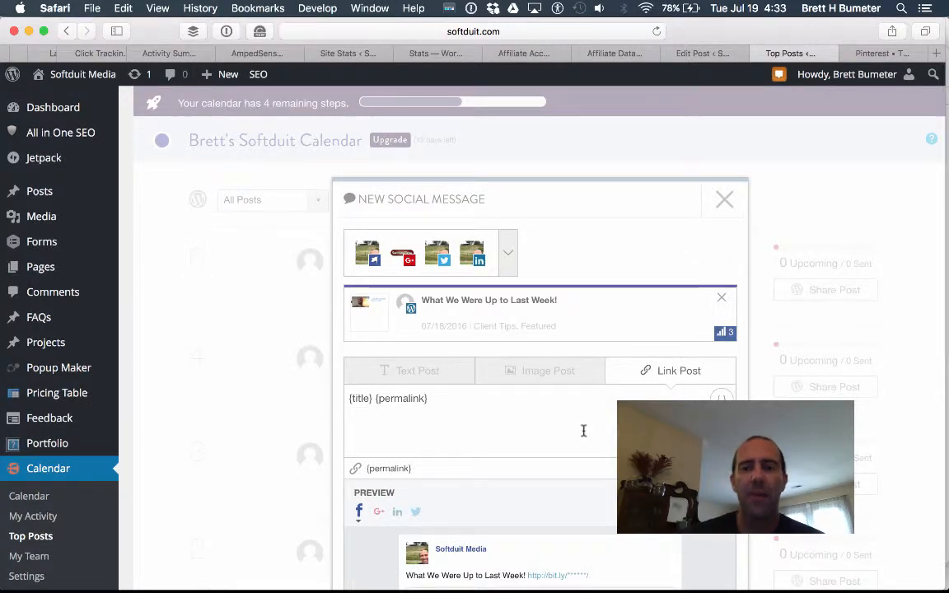
{"action": "scroll", "coordinate": [582, 432], "scroll_direction": "down", "scroll_amount": 3}
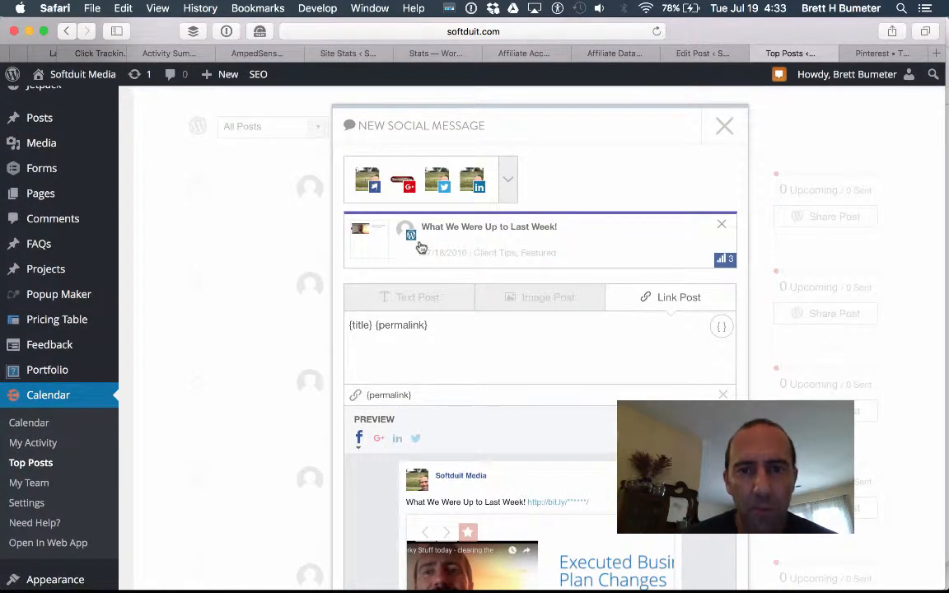
{"action": "scroll", "coordinate": [566, 264], "scroll_direction": "down", "scroll_amount": 6}
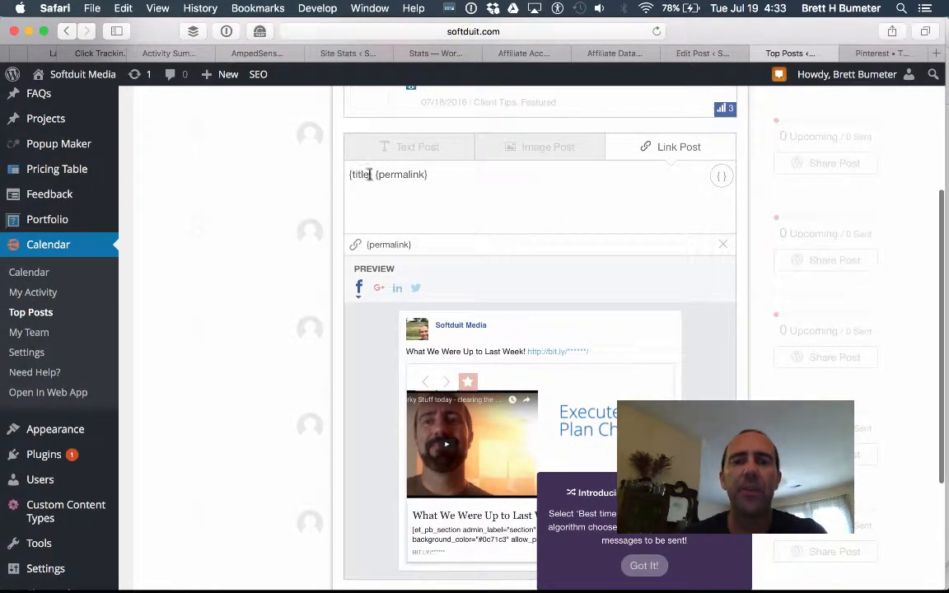
{"action": "left_click", "coordinate": [722, 177]}
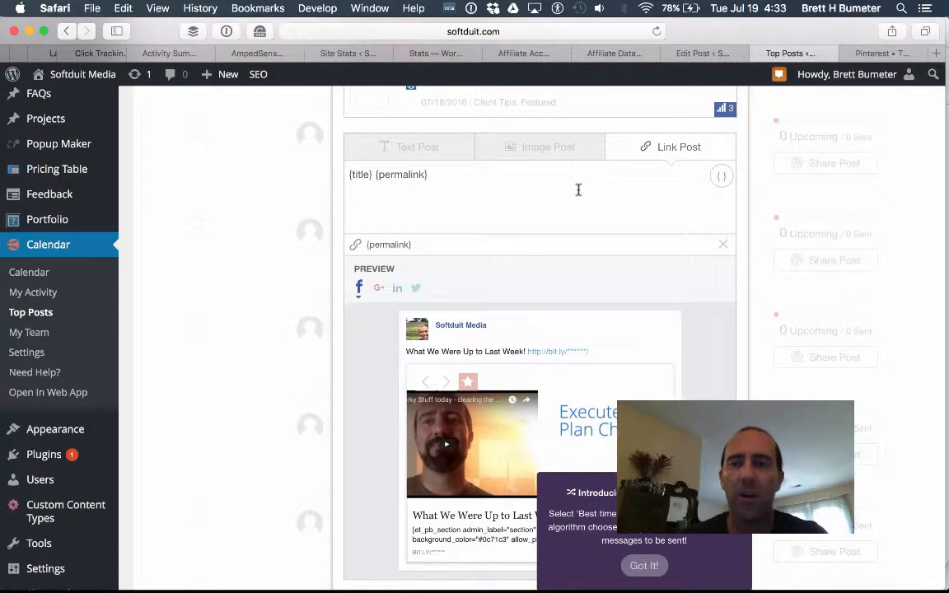
{"action": "scroll", "coordinate": [578, 190], "scroll_direction": "down", "scroll_amount": 5}
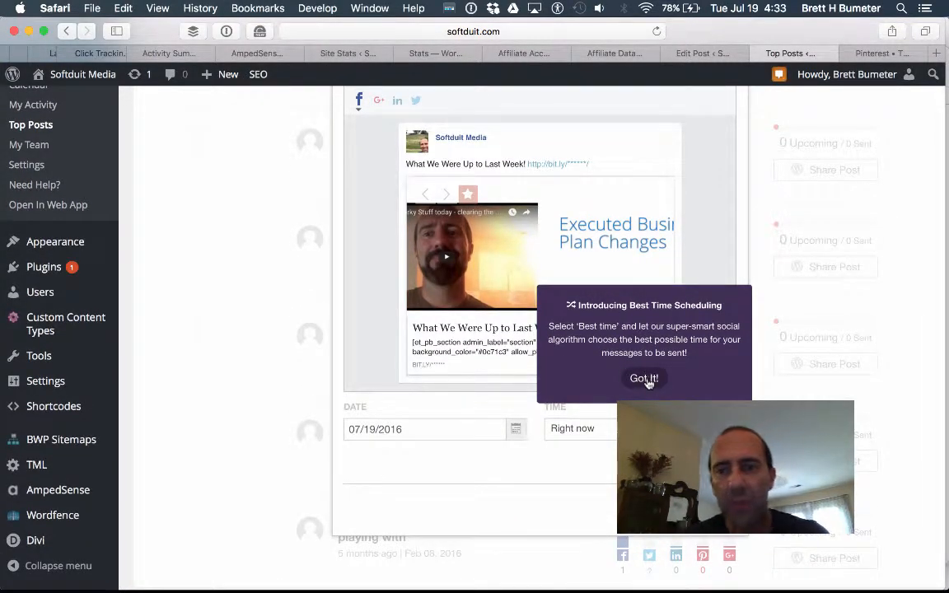
Dismiss the Best Time Scheduling tip and schedule the message for the best time.
{"action": "left_click", "coordinate": [643, 379]}
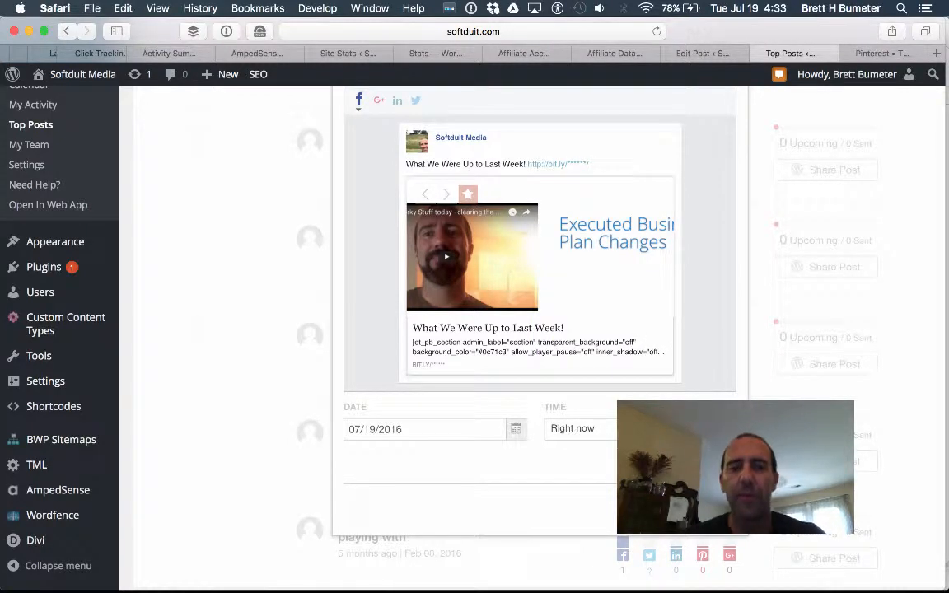
{"action": "left_click", "coordinate": [661, 429]}
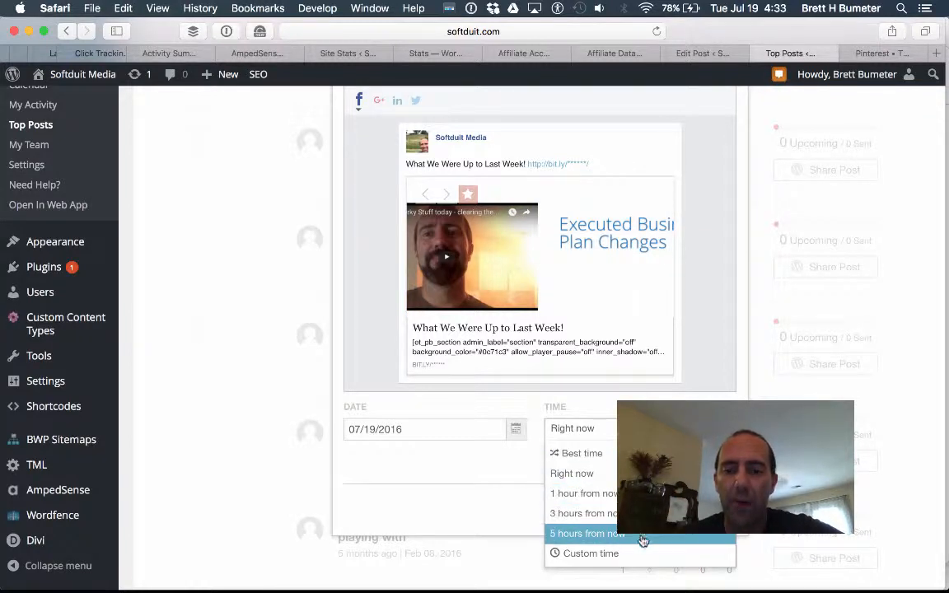
{"action": "left_click", "coordinate": [581, 453]}
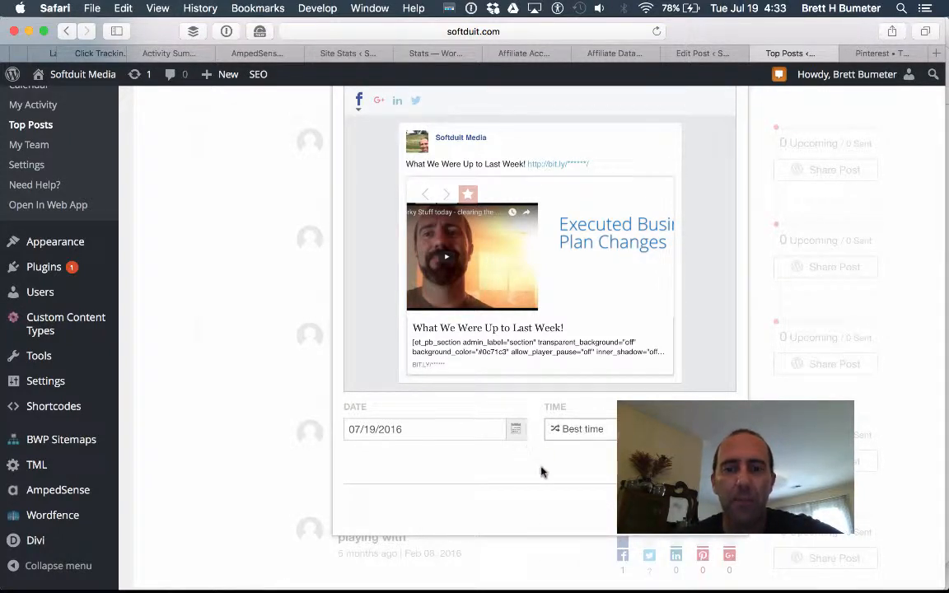
Select the link preview's description text, then return to the message box.
{"action": "scroll", "coordinate": [542, 470], "scroll_direction": "up", "scroll_amount": 10}
{"action": "scroll", "coordinate": [540, 470], "scroll_direction": "down", "scroll_amount": 8}
{"action": "scroll", "coordinate": [541, 470], "scroll_direction": "down", "scroll_amount": 1}
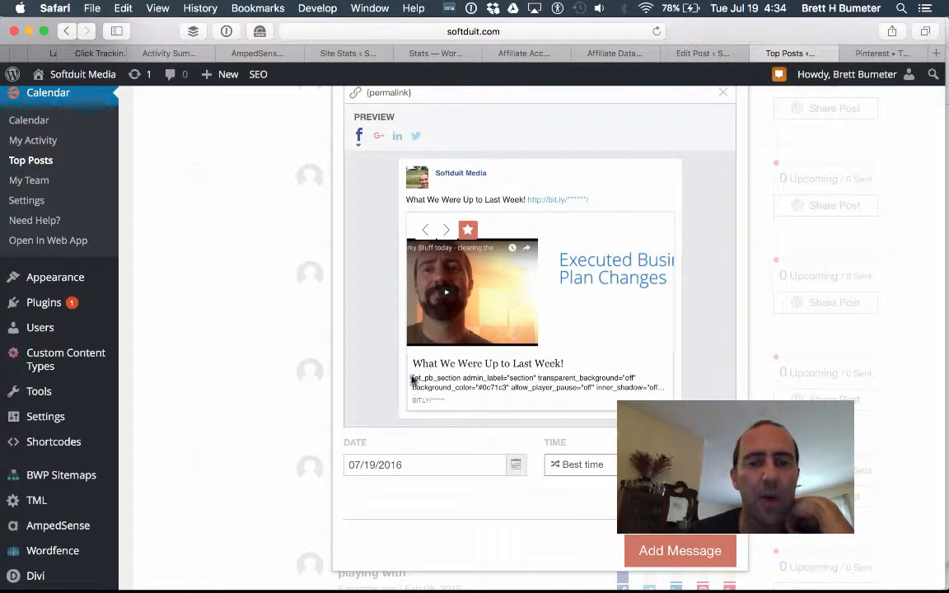
{"action": "left_click_drag", "start_coordinate": [411, 380], "coordinate": [646, 387]}
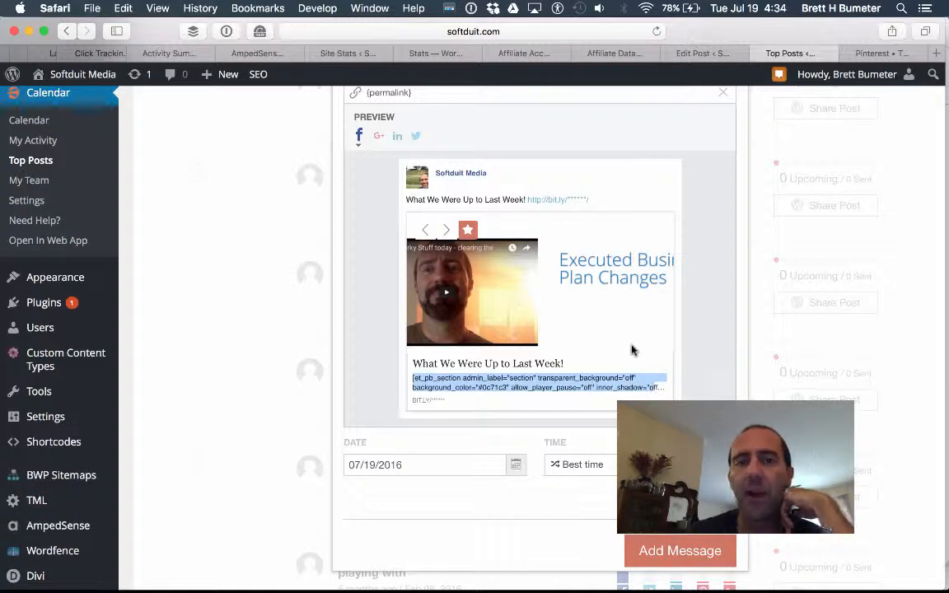
{"action": "scroll", "coordinate": [580, 278], "scroll_direction": "up", "scroll_amount": 5}
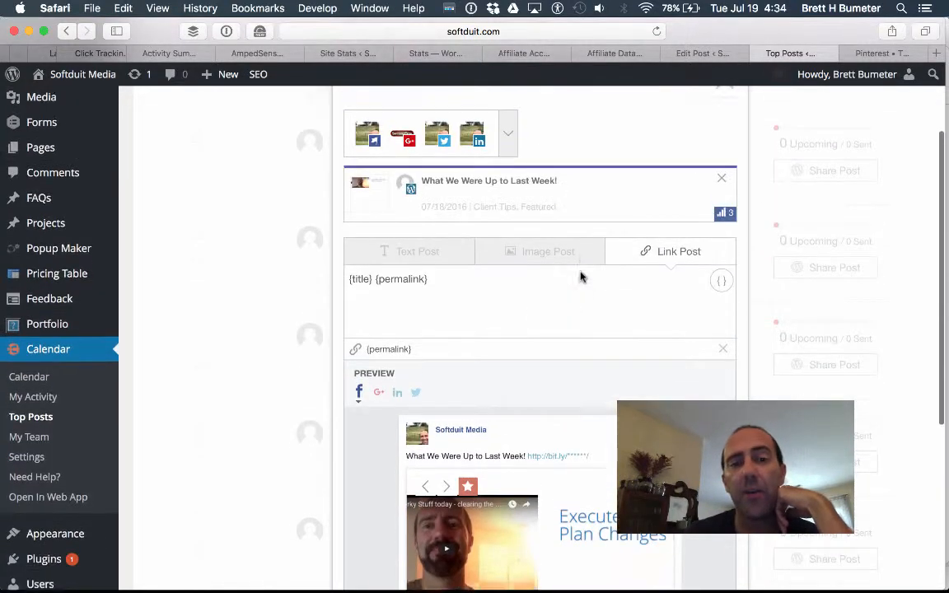
{"action": "scroll", "coordinate": [580, 277], "scroll_direction": "up", "scroll_amount": 2}
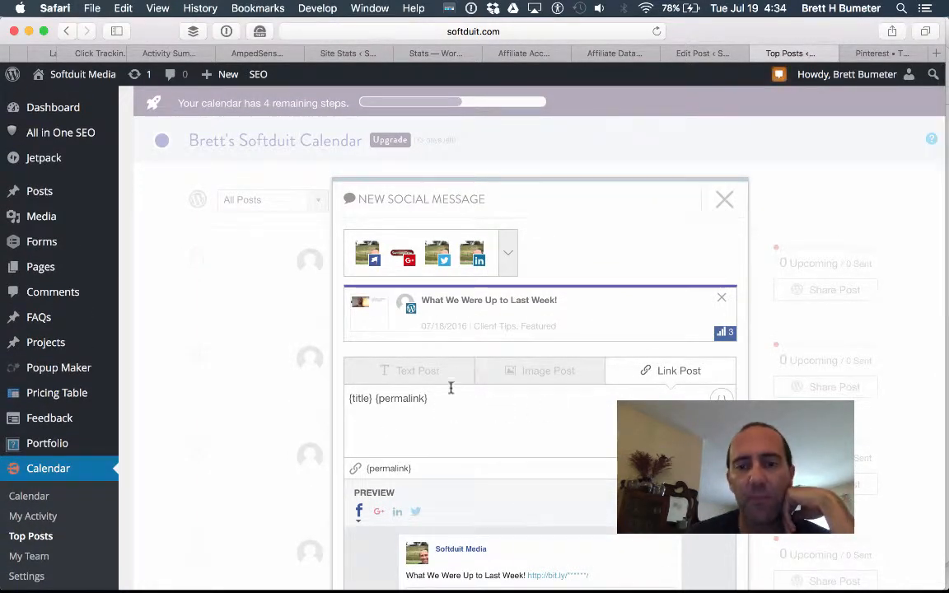
Make it a Text Post reading 'Time flies, what was I doing all week...' before {title} {permalink}.
{"action": "left_click", "coordinate": [420, 376]}
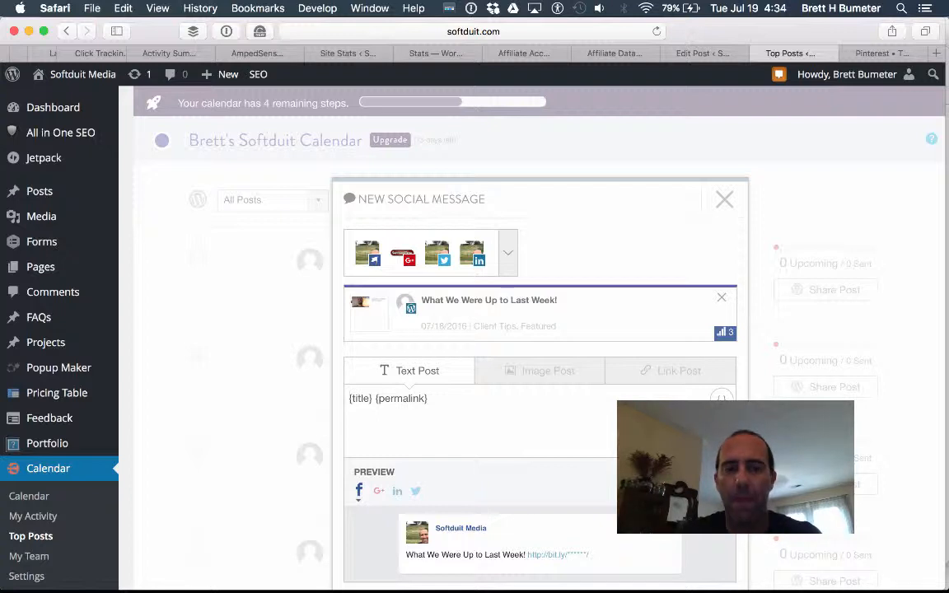
{"action": "type", "text": "Hey w"}
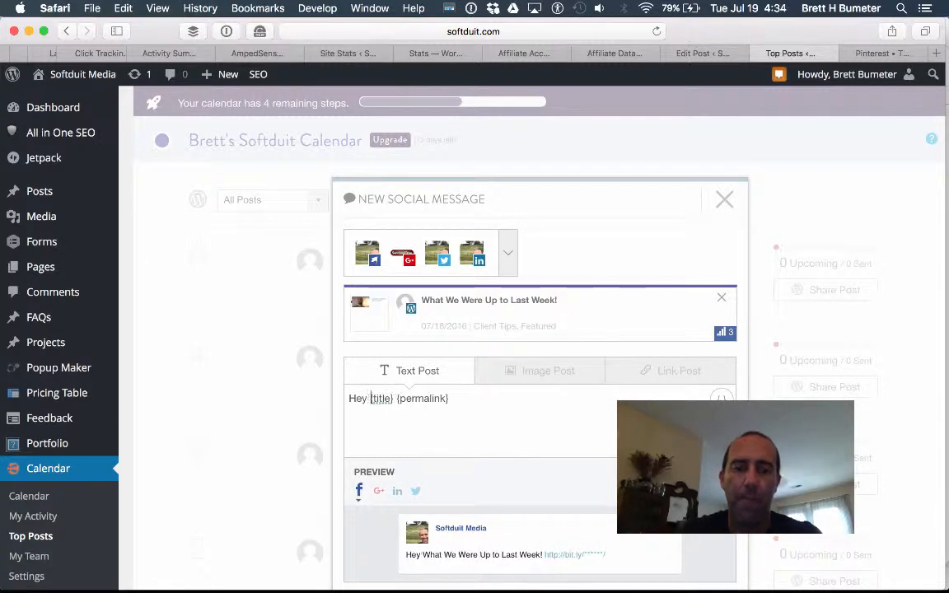
{"action": "key", "text": "BackSpace"}
{"action": "key", "text": "BackSpace"}
{"action": "key", "text": "BackSpace"}
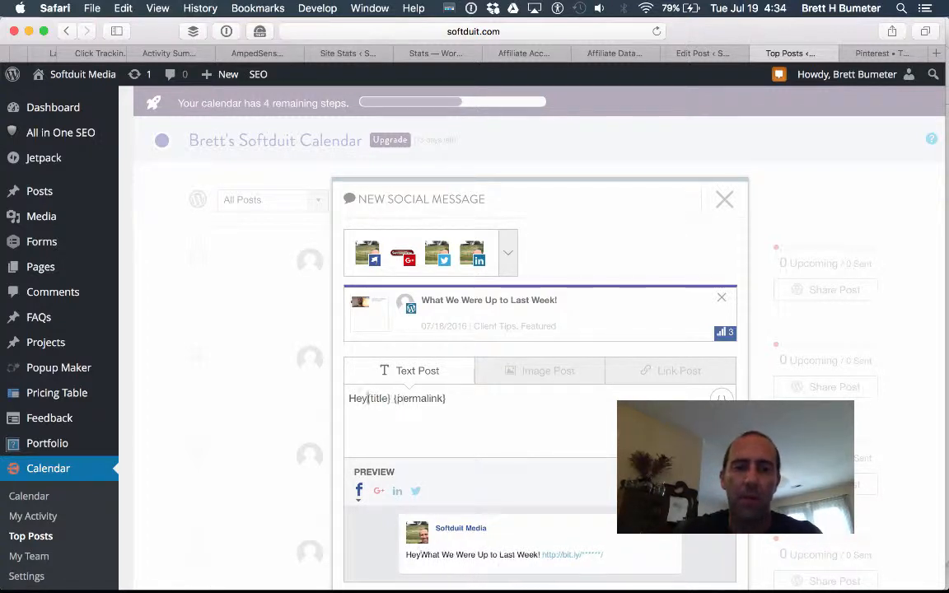
{"action": "type", "text": "re "}
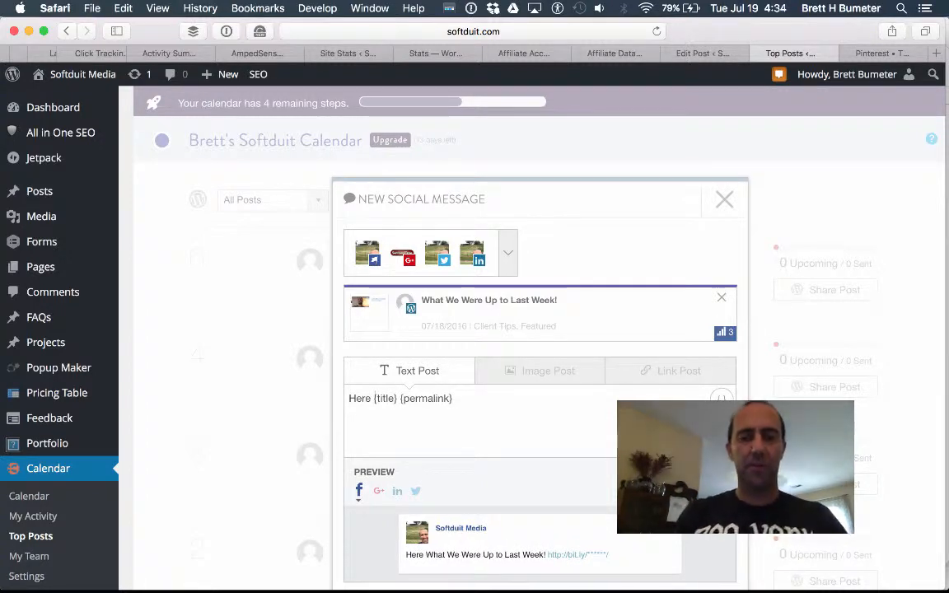
{"action": "type", "text": "are some of the thin"}
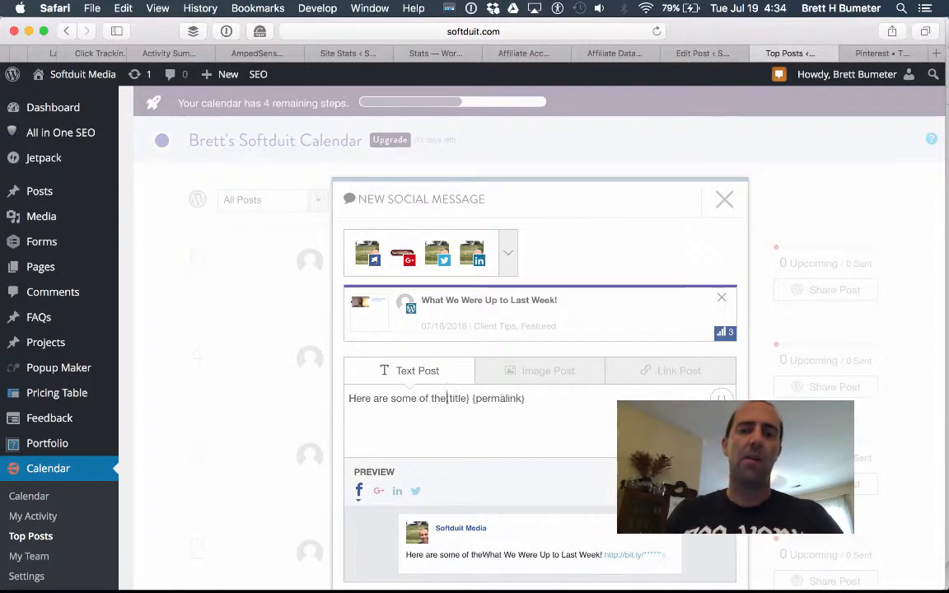
{"action": "type", "text": "gs I was up"}
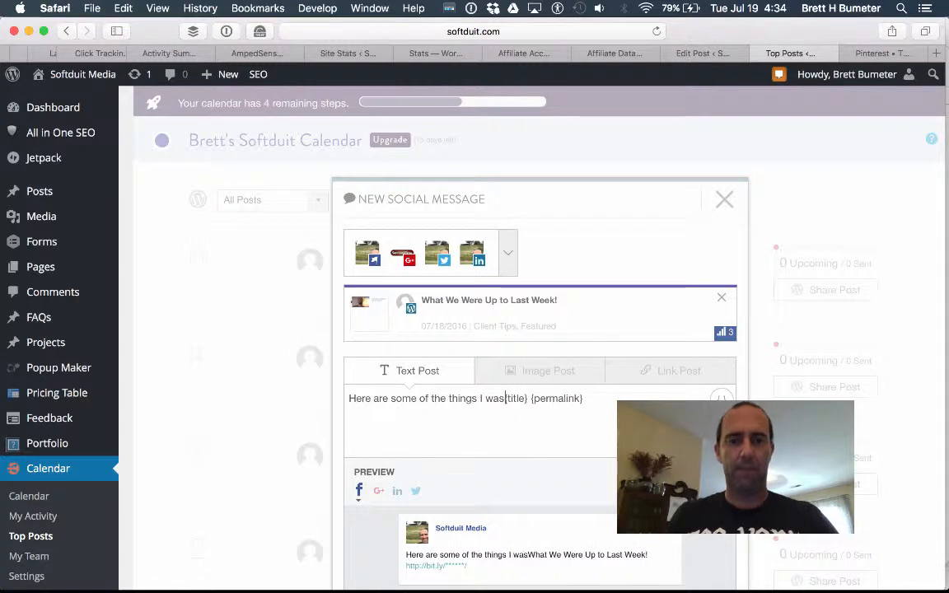
{"action": "type", "text": " to"}
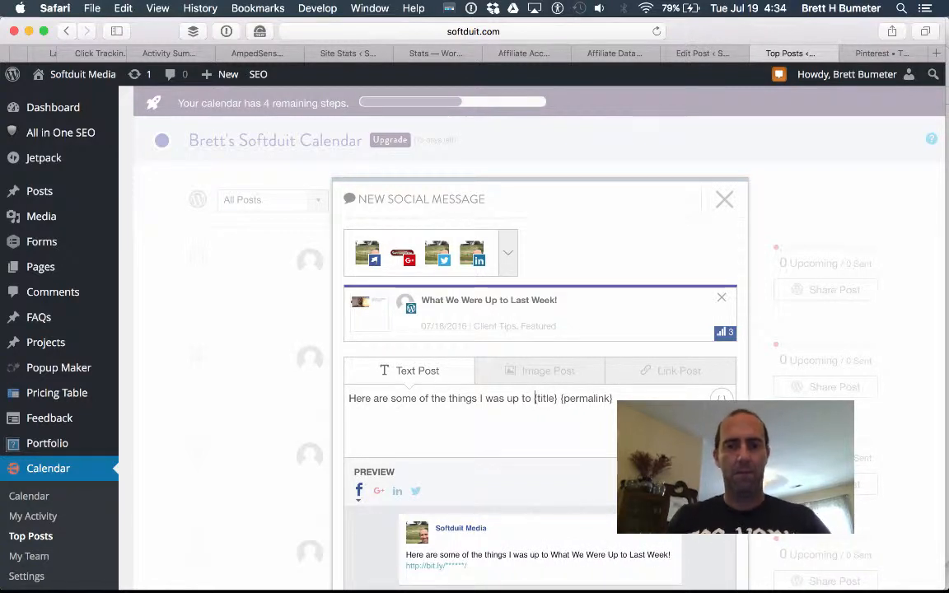
{"action": "key", "text": "BackSpace"}
{"action": "key", "text": "BackSpace"}
{"action": "key", "text": "BackSpace"}
{"action": "key", "text": "BackSpace"}
{"action": "key", "text": "BackSpace"}
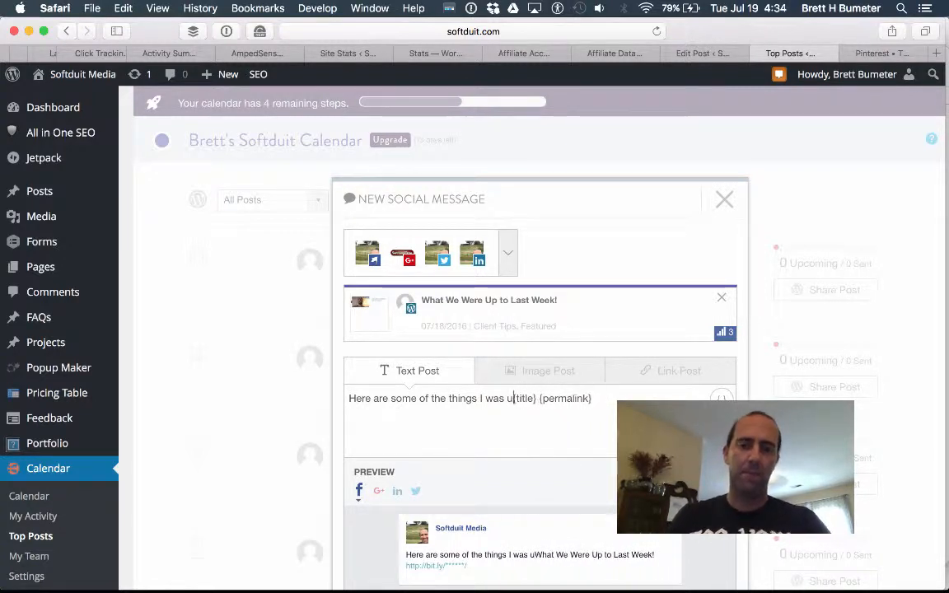
{"action": "key", "text": "shift+super+Left"}
{"action": "type", "text": "What"}
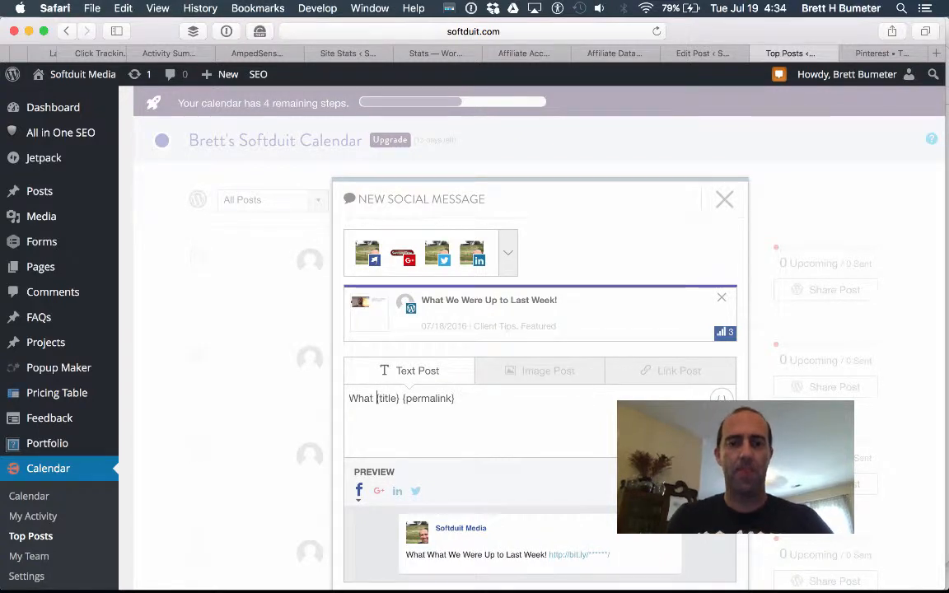
{"action": "key", "text": "shift+super+Left"}
{"action": "key", "text": "BackSpace"}
{"action": "type", "text": "Time flie"}
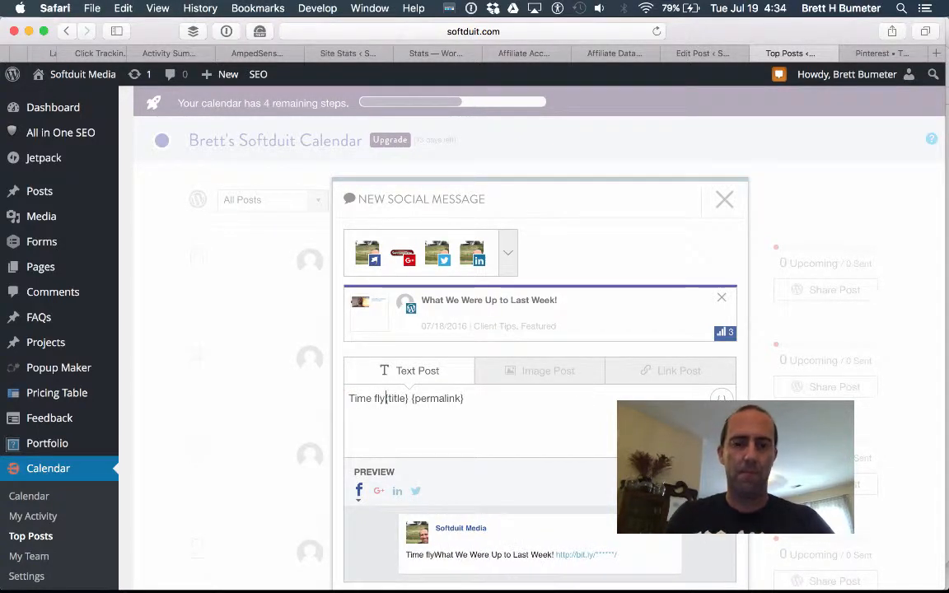
{"action": "type", "text": "s, what was I"}
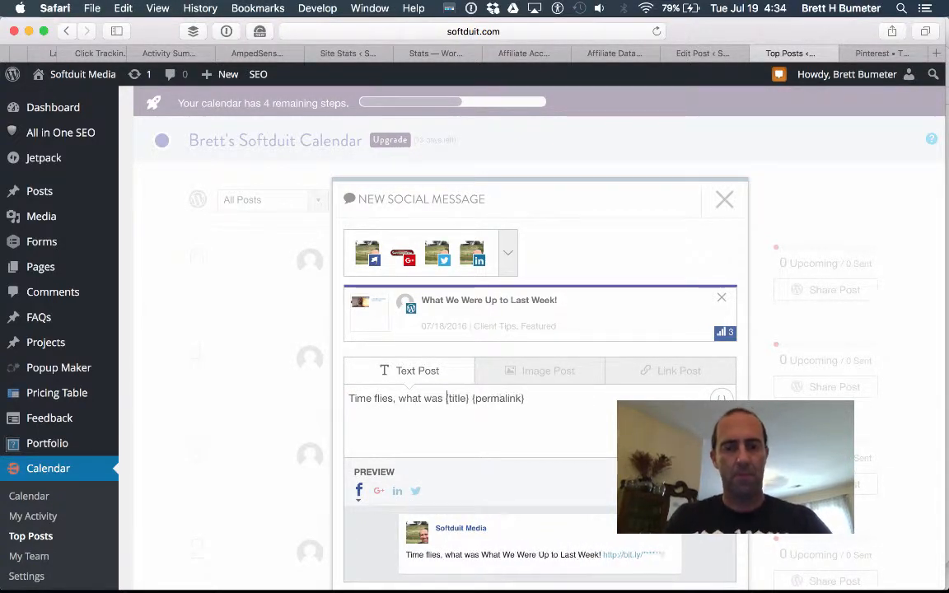
{"action": "type", "text": " doing all w"}
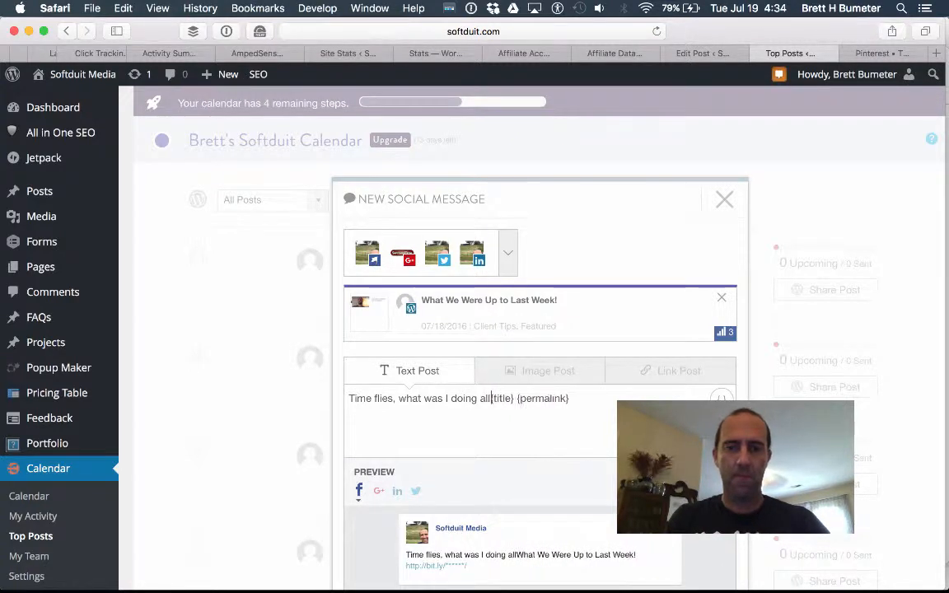
{"action": "type", "text": "eek..."}
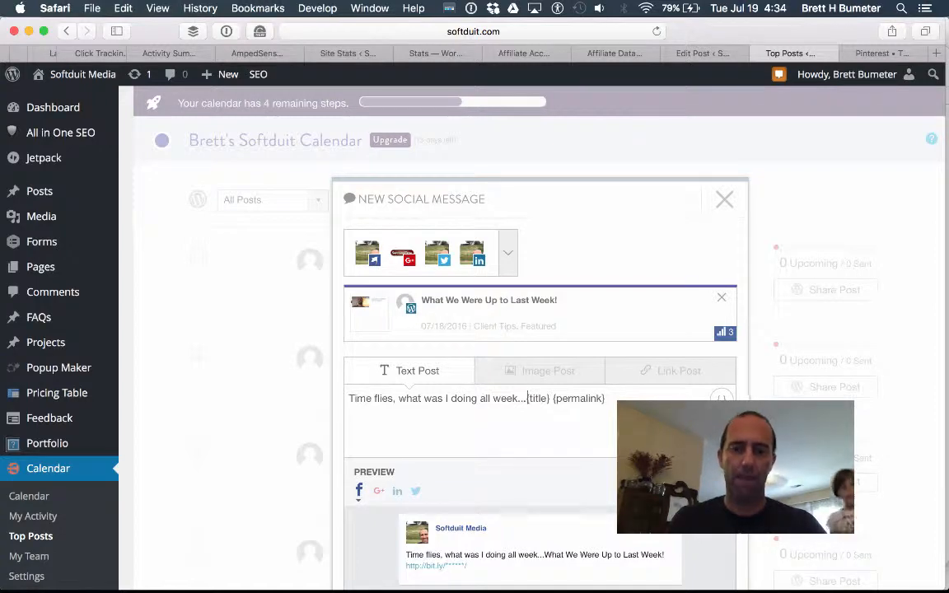
{"action": "scroll", "coordinate": [551, 474], "scroll_direction": "down", "scroll_amount": 5}
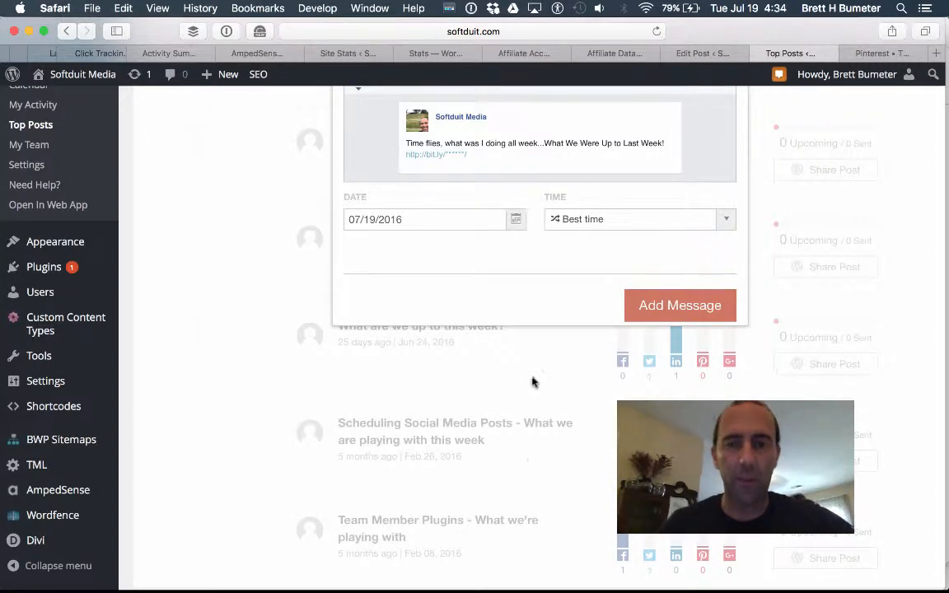
{"action": "scroll", "coordinate": [533, 294], "scroll_direction": "up", "scroll_amount": 8}
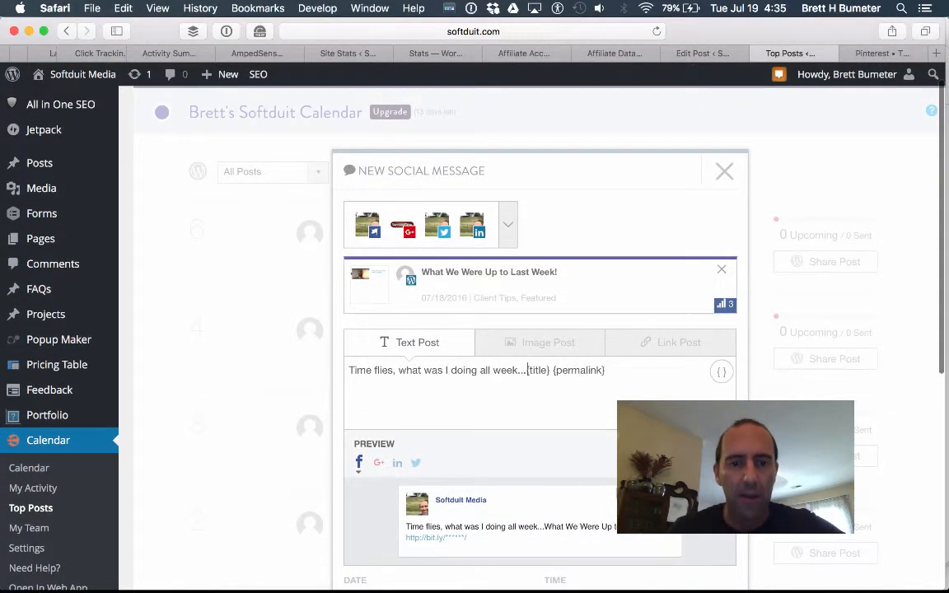
{"action": "scroll", "coordinate": [534, 294], "scroll_direction": "down", "scroll_amount": 7}
{"action": "scroll", "coordinate": [511, 272], "scroll_direction": "up", "scroll_amount": 10}
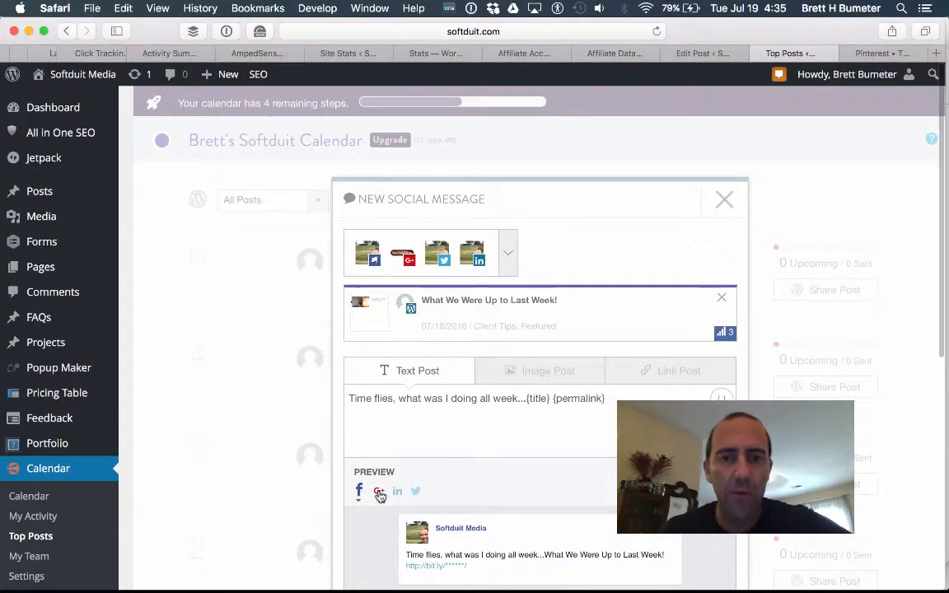
Preview the message on Google+ and LinkedIn, then finish on the Twitter preview.
{"action": "left_click", "coordinate": [377, 490]}
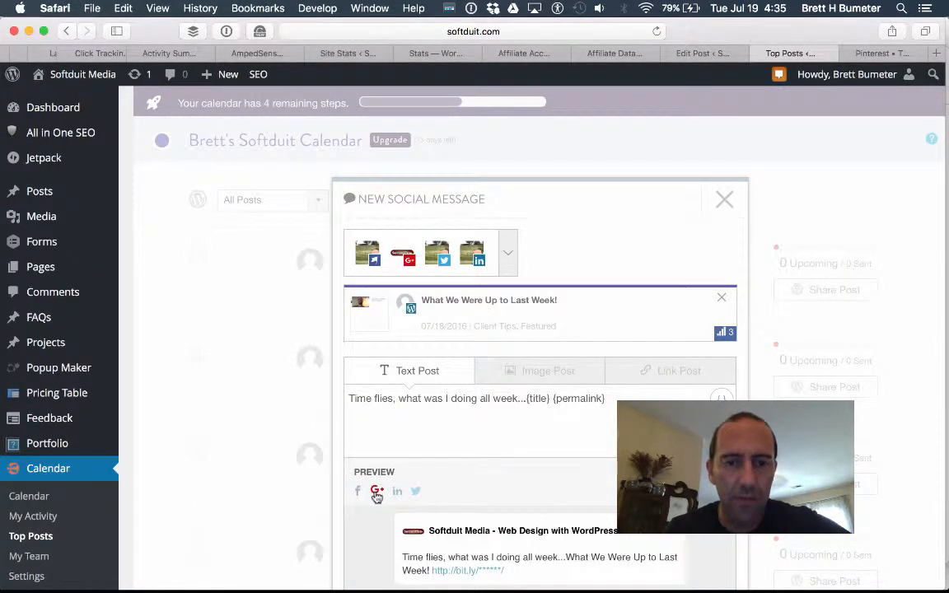
{"action": "scroll", "coordinate": [467, 448], "scroll_direction": "down", "scroll_amount": 6}
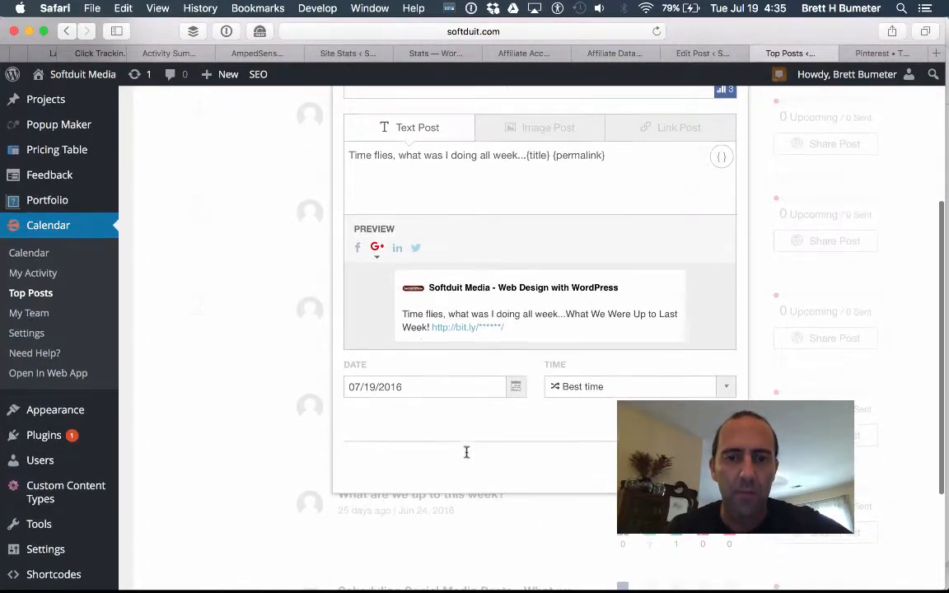
{"action": "left_click", "coordinate": [397, 248]}
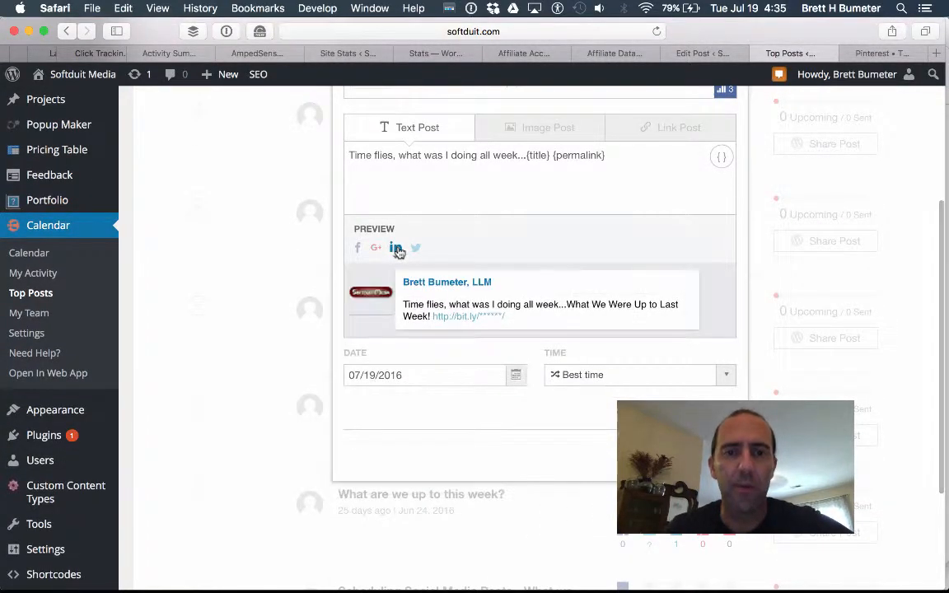
{"action": "scroll", "coordinate": [567, 271], "scroll_direction": "up", "scroll_amount": 1}
{"action": "scroll", "coordinate": [568, 271], "scroll_direction": "up", "scroll_amount": 4}
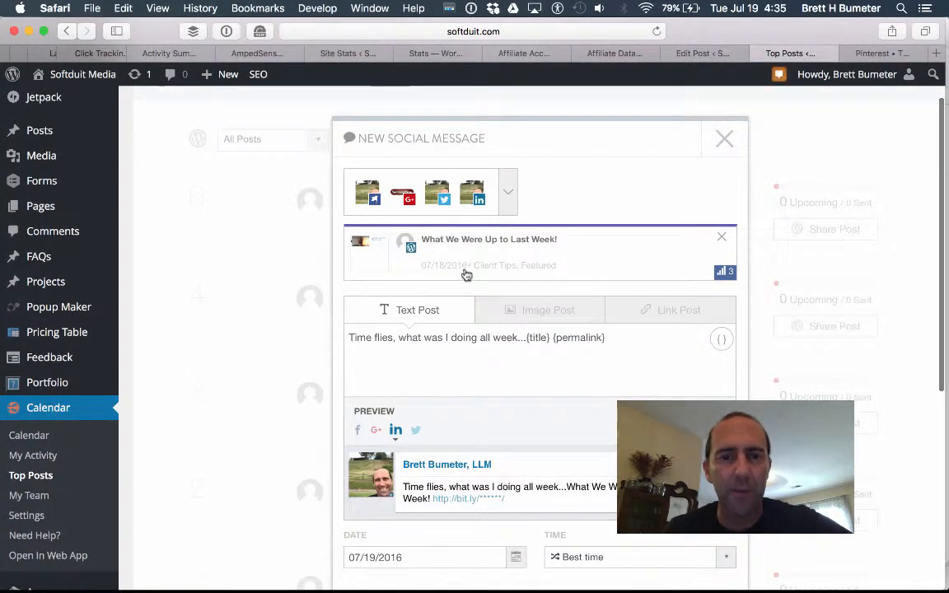
{"action": "left_click", "coordinate": [403, 195]}
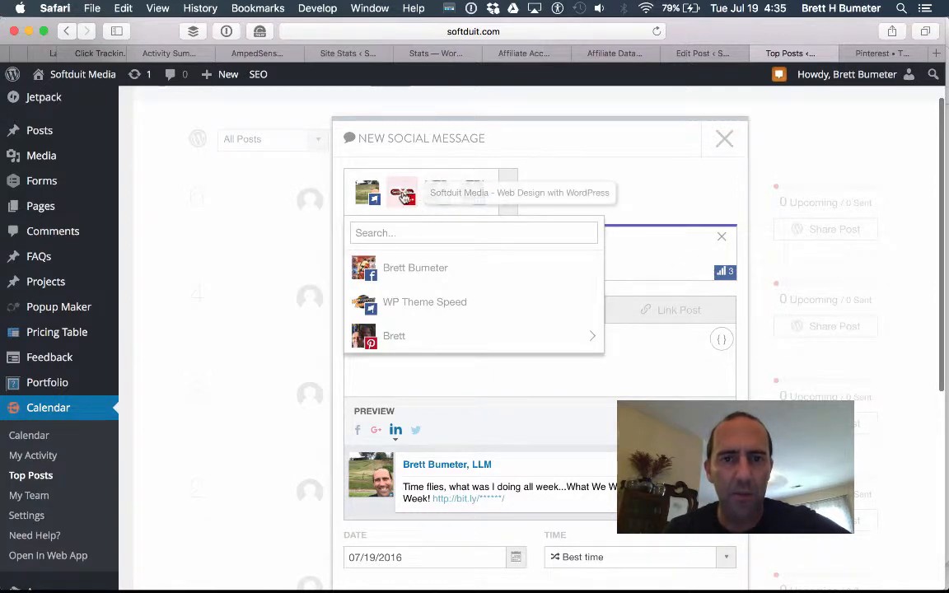
{"action": "left_click", "coordinate": [623, 203]}
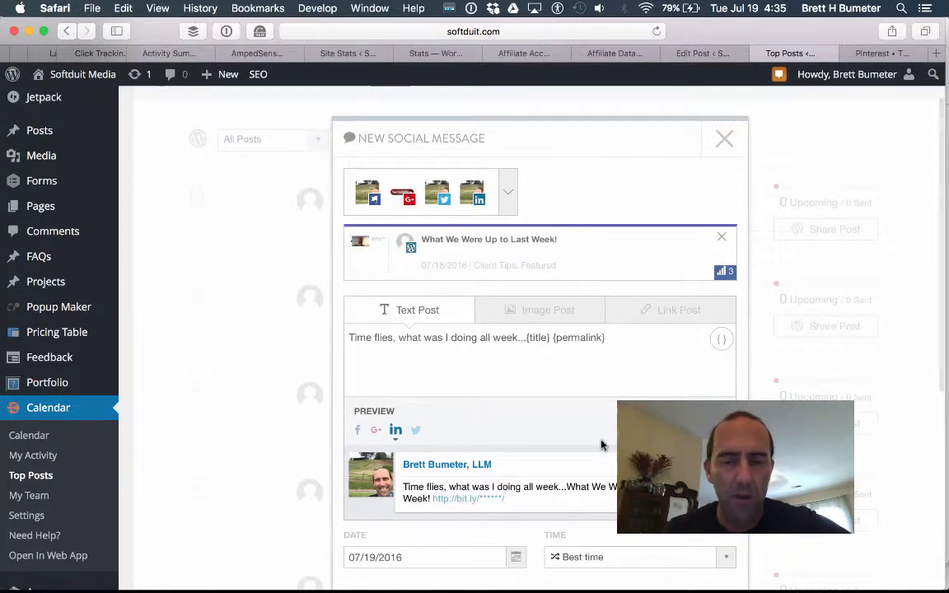
{"action": "left_click", "coordinate": [414, 429]}
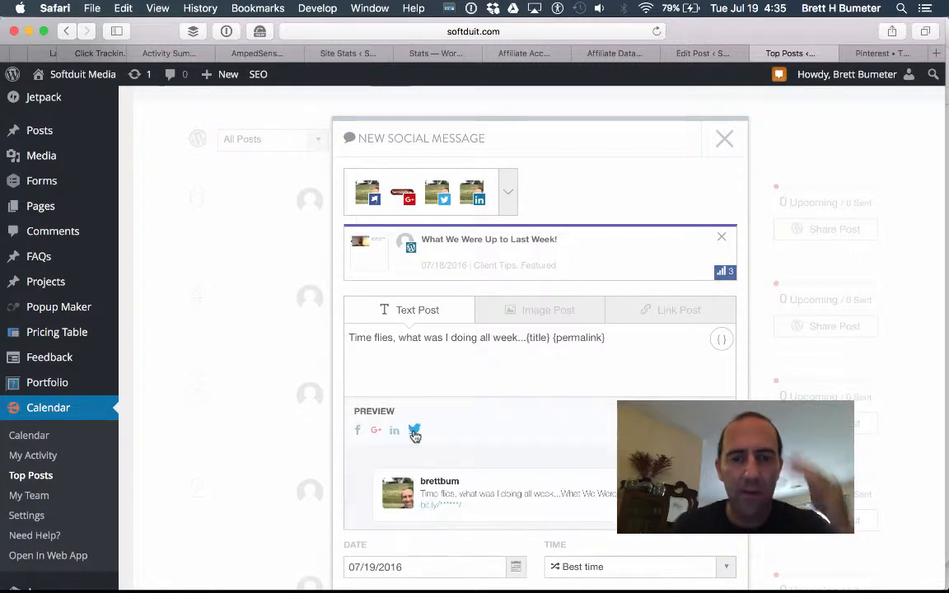
{"action": "scroll", "coordinate": [586, 433], "scroll_direction": "down", "scroll_amount": 8}
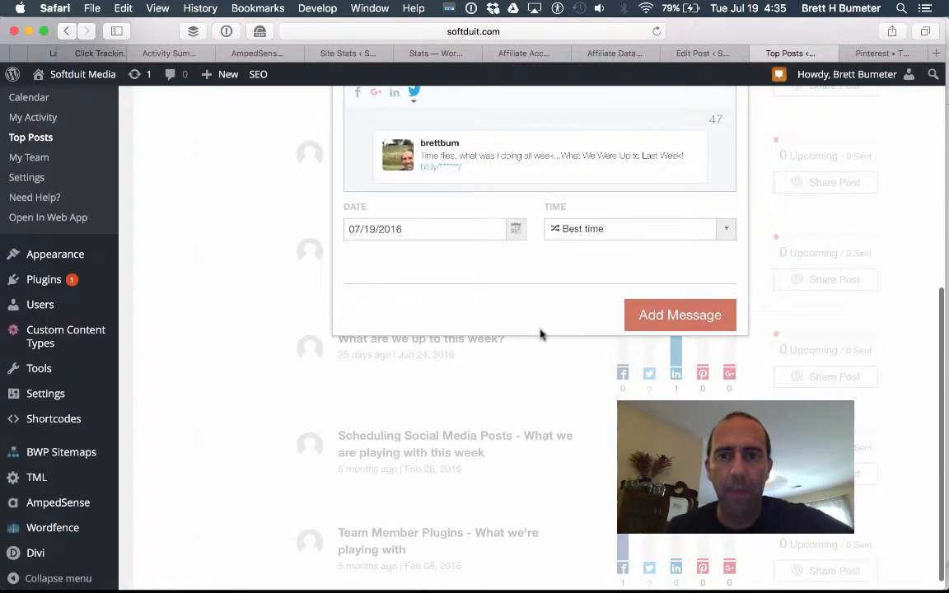
{"action": "scroll", "coordinate": [544, 326], "scroll_direction": "up", "scroll_amount": 7}
{"action": "scroll", "coordinate": [545, 328], "scroll_direction": "down", "scroll_amount": 5}
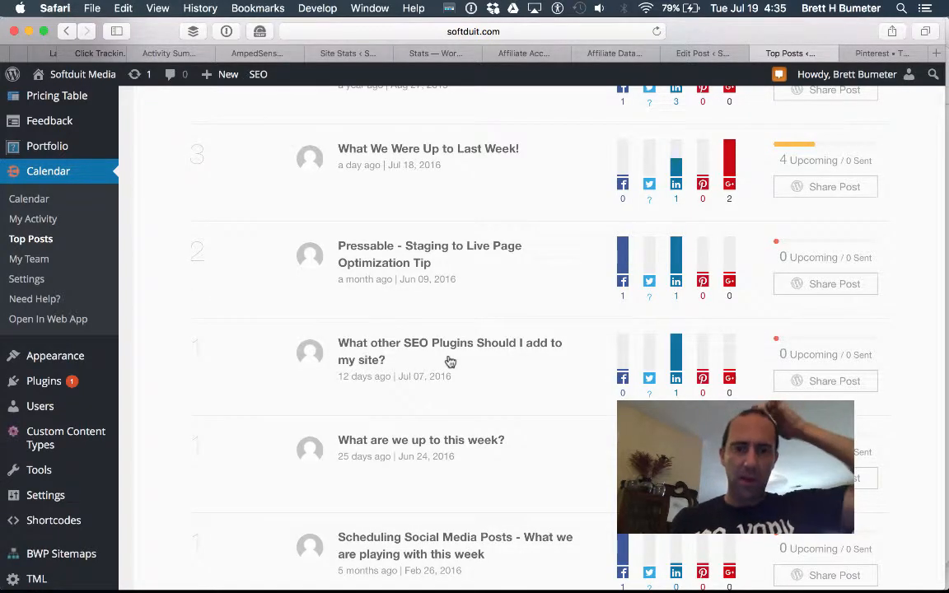
Confirm the post shows 4 upcoming shares and go to the Calendar.
{"action": "scroll", "coordinate": [450, 362], "scroll_direction": "down", "scroll_amount": 3}
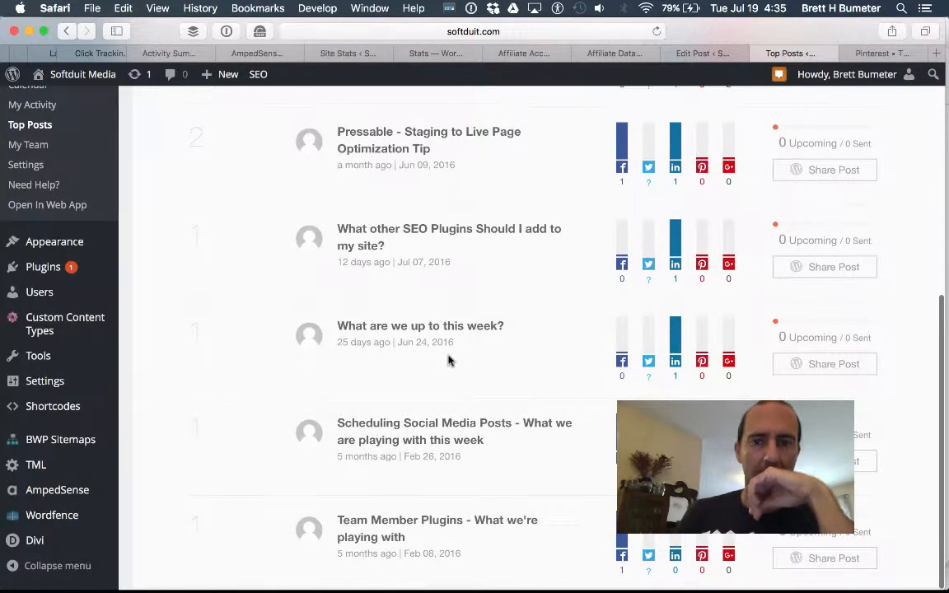
{"action": "scroll", "coordinate": [450, 359], "scroll_direction": "up", "scroll_amount": 10}
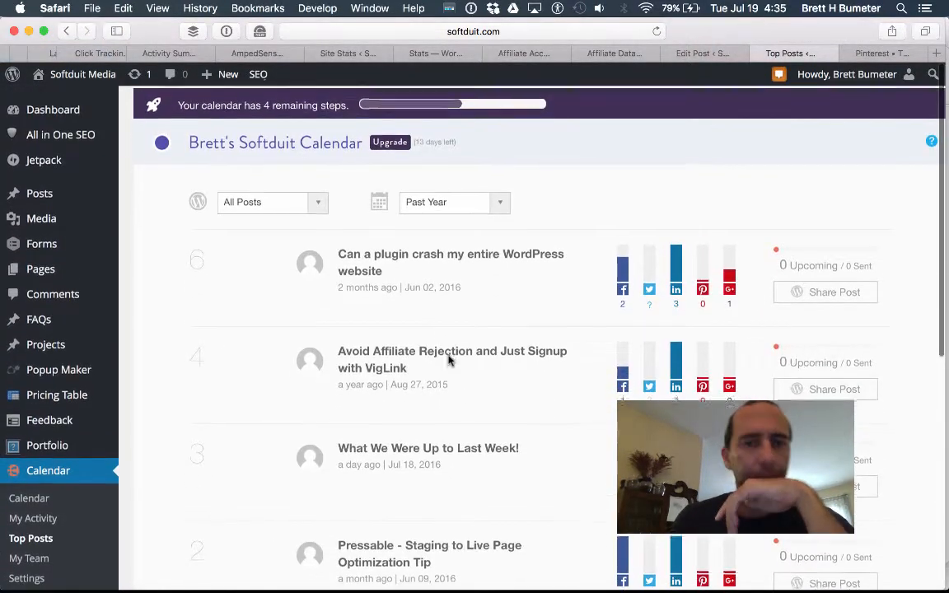
{"action": "left_click", "coordinate": [19, 497]}
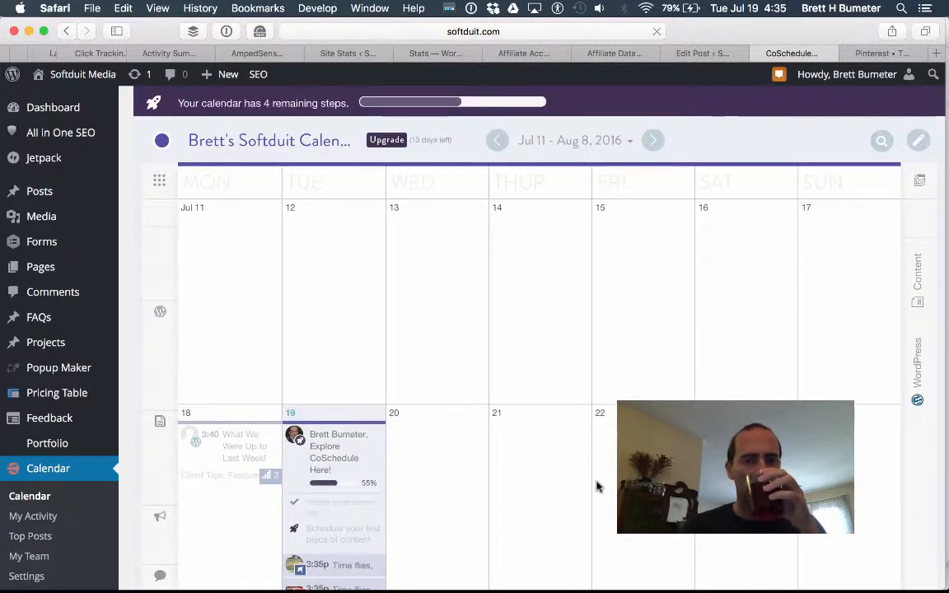
Test-move the Jul 19 3:35p posts to the 20th, return them, then open the web app.
{"action": "scroll", "coordinate": [598, 486], "scroll_direction": "down", "scroll_amount": 2}
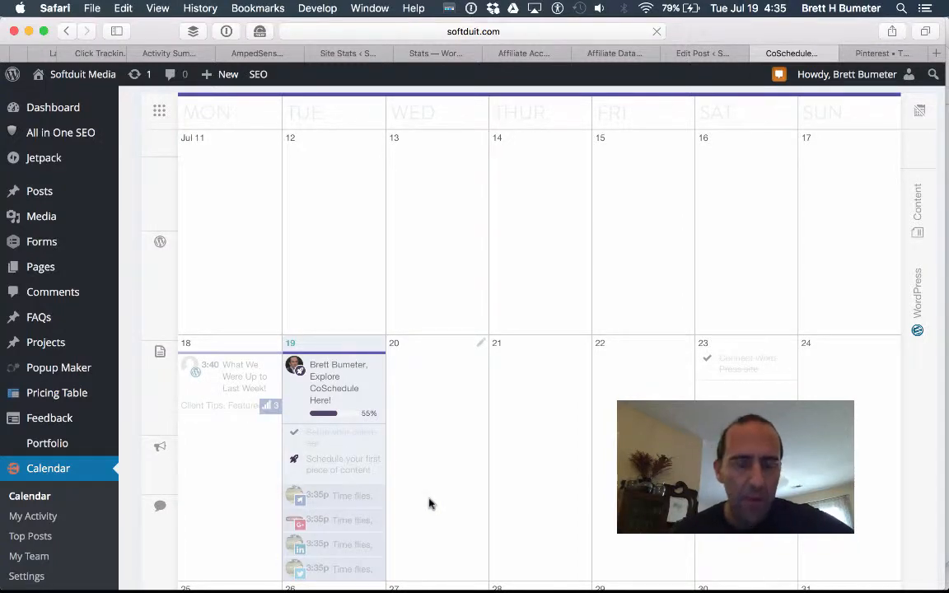
{"action": "scroll", "coordinate": [428, 503], "scroll_direction": "down", "scroll_amount": 1}
{"action": "scroll", "coordinate": [428, 503], "scroll_direction": "down", "scroll_amount": 5}
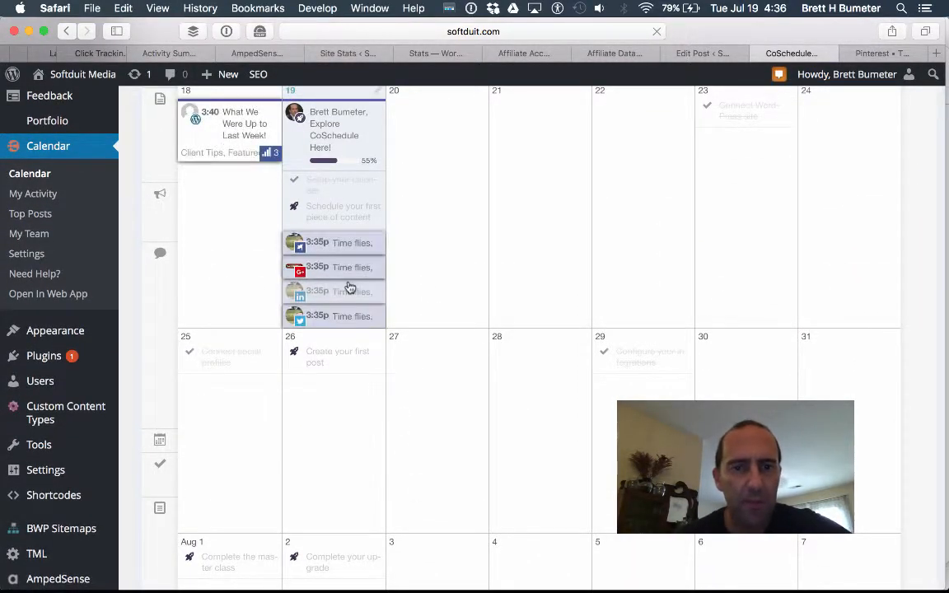
{"action": "scroll", "coordinate": [502, 244], "scroll_direction": "up", "scroll_amount": 4}
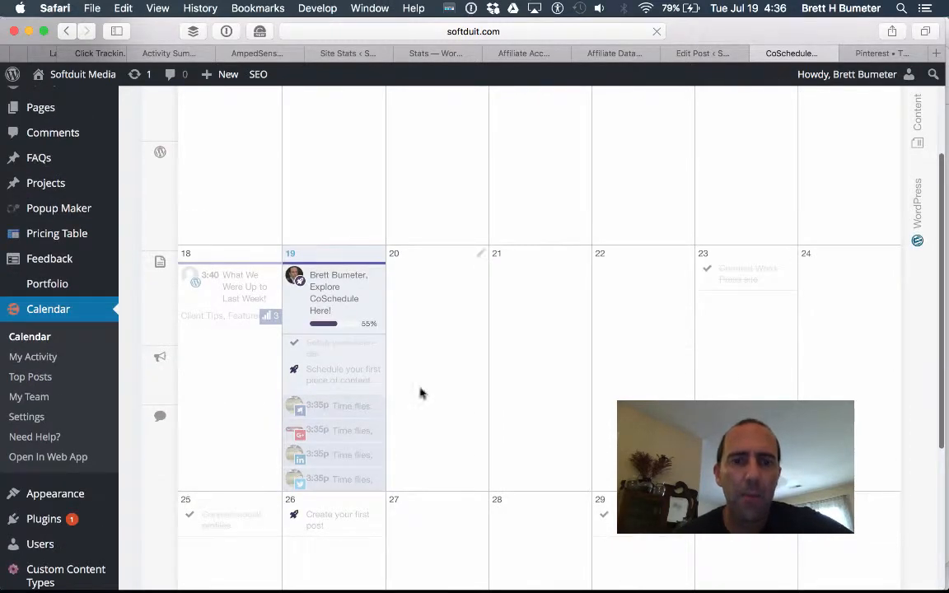
{"action": "left_click_drag", "start_coordinate": [349, 408], "coordinate": [443, 394]}
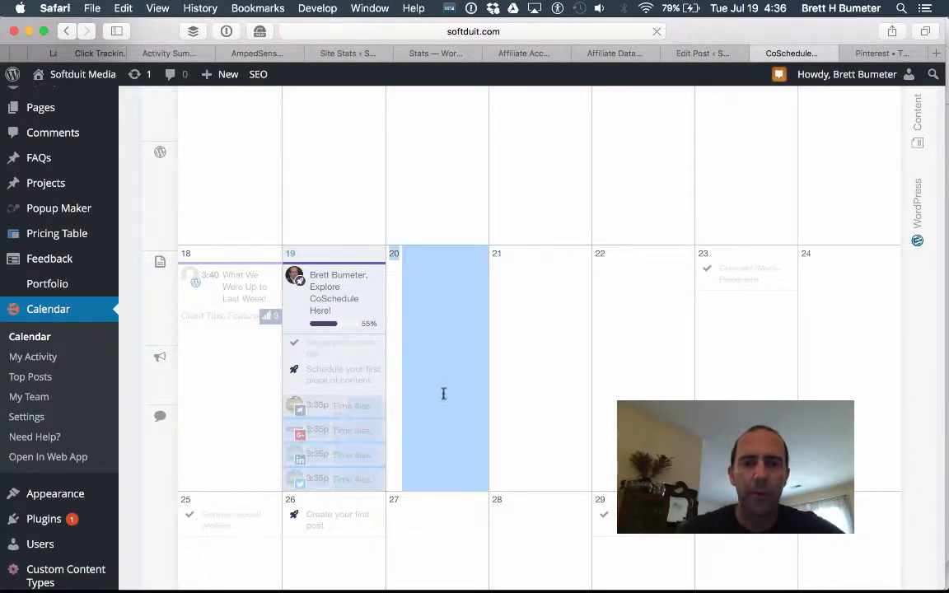
{"action": "left_click_drag", "start_coordinate": [393, 441], "coordinate": [280, 407]}
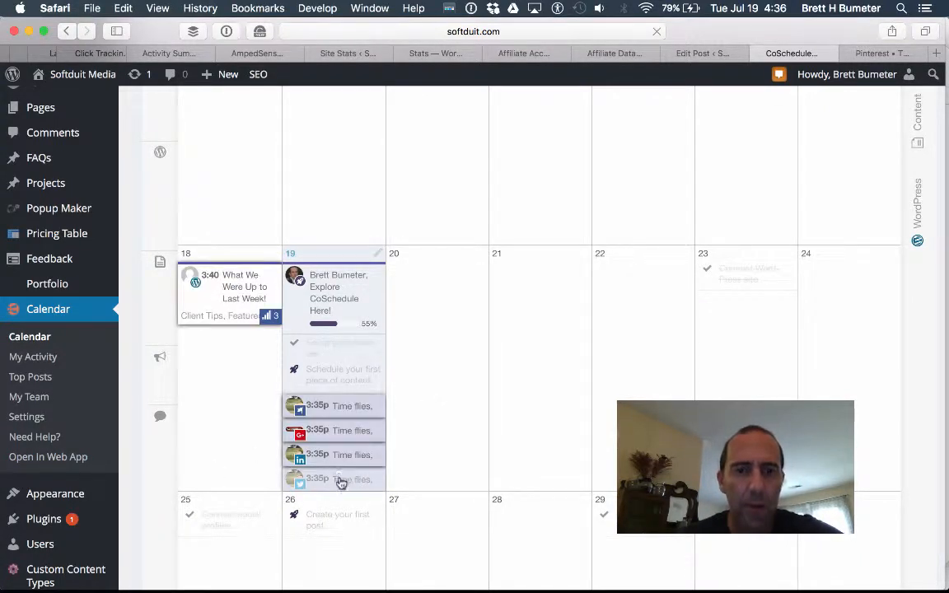
{"action": "left_click_drag", "start_coordinate": [341, 481], "coordinate": [340, 443]}
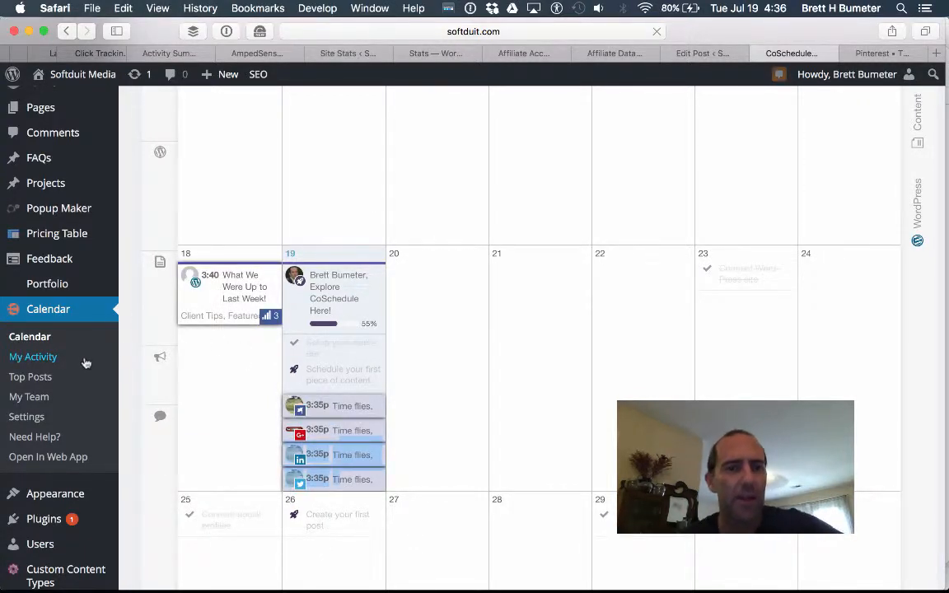
{"action": "left_click", "coordinate": [47, 456]}
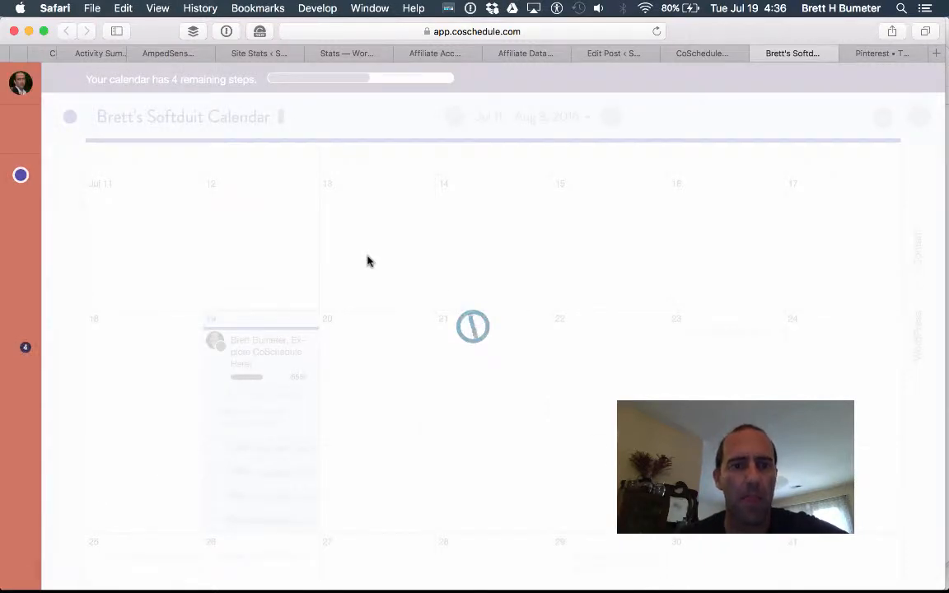
Open What We Were Up to Last Week! from its 3:35p entry in the web app calendar.
{"action": "scroll", "coordinate": [367, 261], "scroll_direction": "down", "scroll_amount": 3}
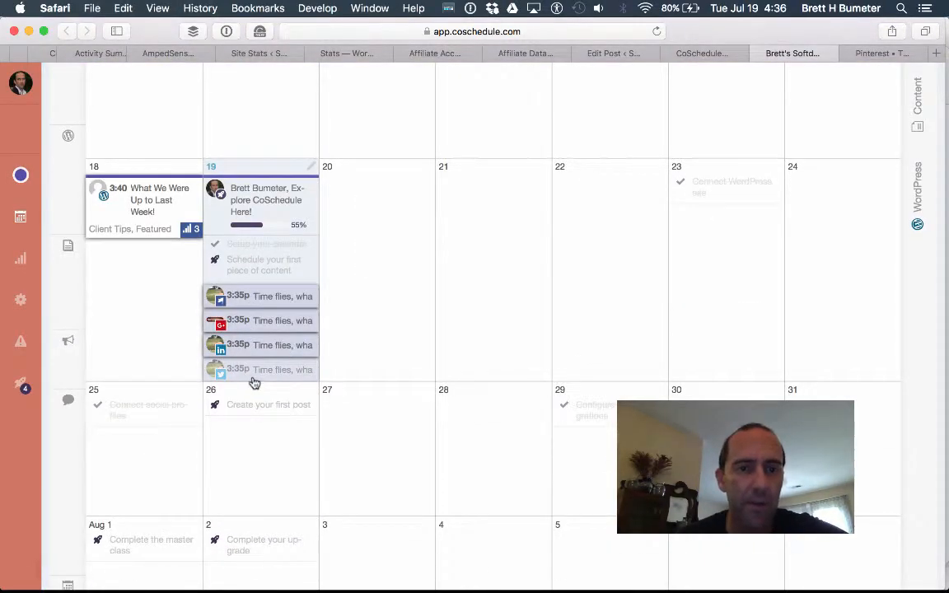
{"action": "left_click_drag", "start_coordinate": [255, 297], "coordinate": [371, 303]}
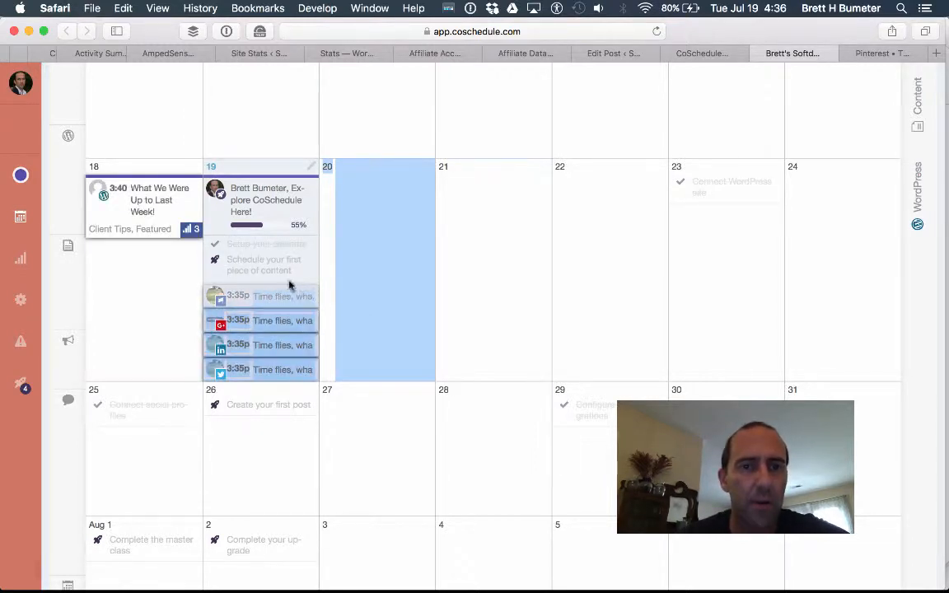
{"action": "right_click", "coordinate": [252, 300]}
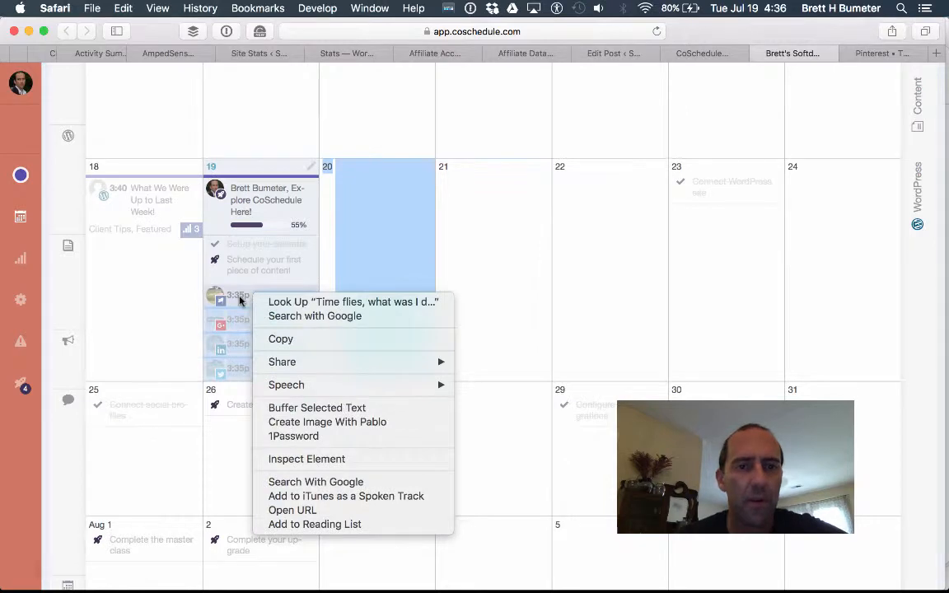
{"action": "left_click", "coordinate": [240, 300]}
{"action": "left_click", "coordinate": [232, 297]}
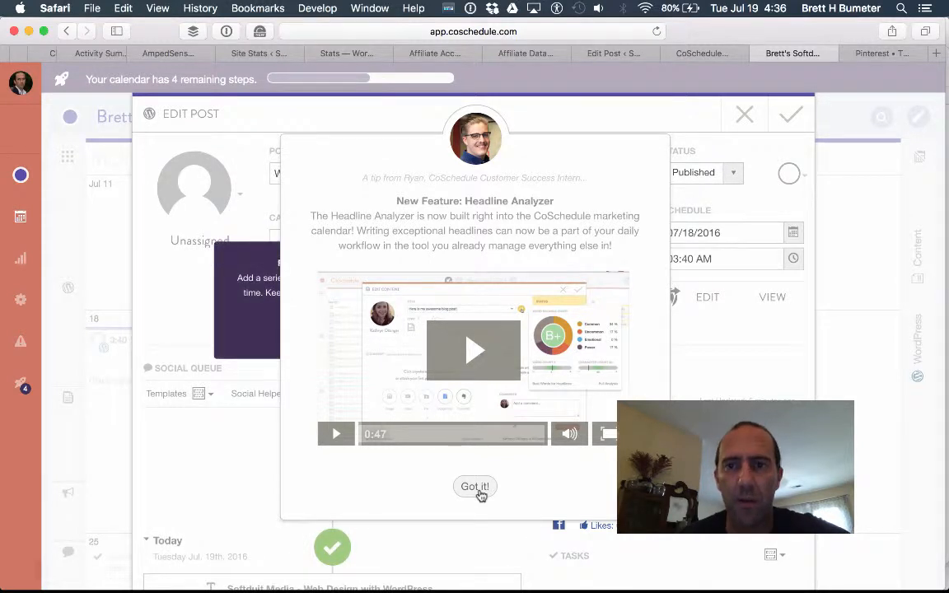
Dismiss the Headline Analyzer and social queue tips and show the sent messages.
{"action": "left_click", "coordinate": [475, 486]}
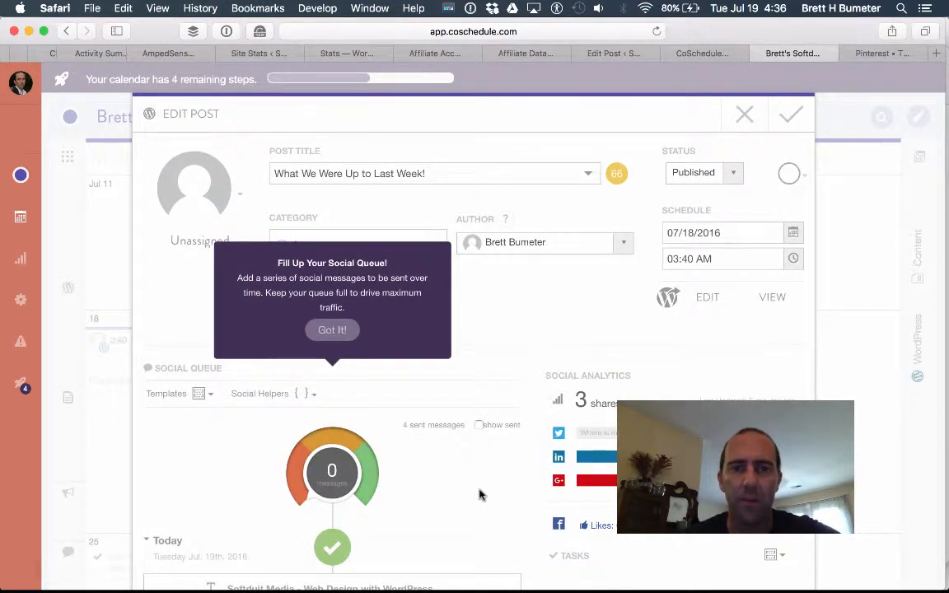
{"action": "left_click", "coordinate": [338, 333]}
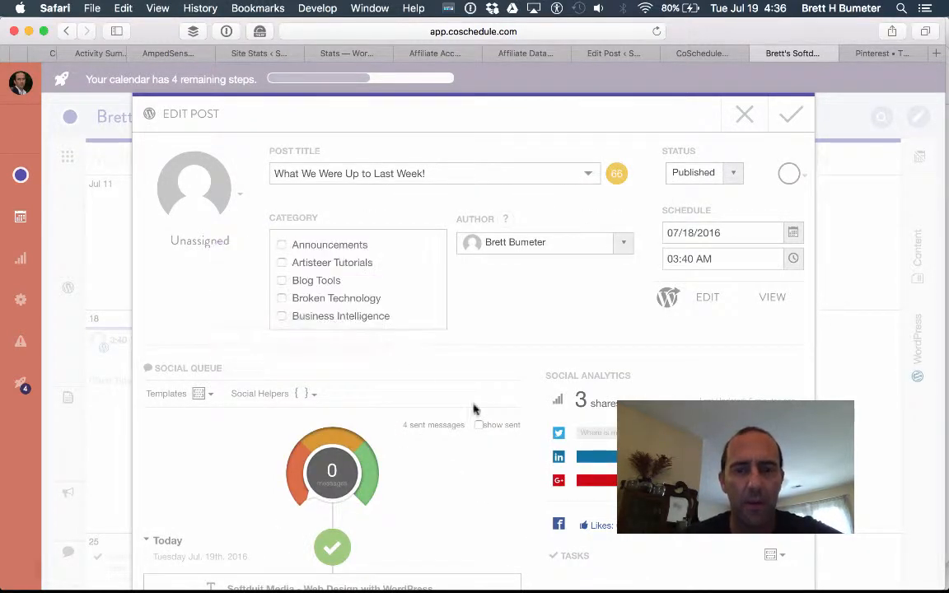
{"action": "left_click", "coordinate": [498, 425]}
{"action": "scroll", "coordinate": [500, 432], "scroll_direction": "down", "scroll_amount": 2}
{"action": "scroll", "coordinate": [500, 431], "scroll_direction": "down", "scroll_amount": 10}
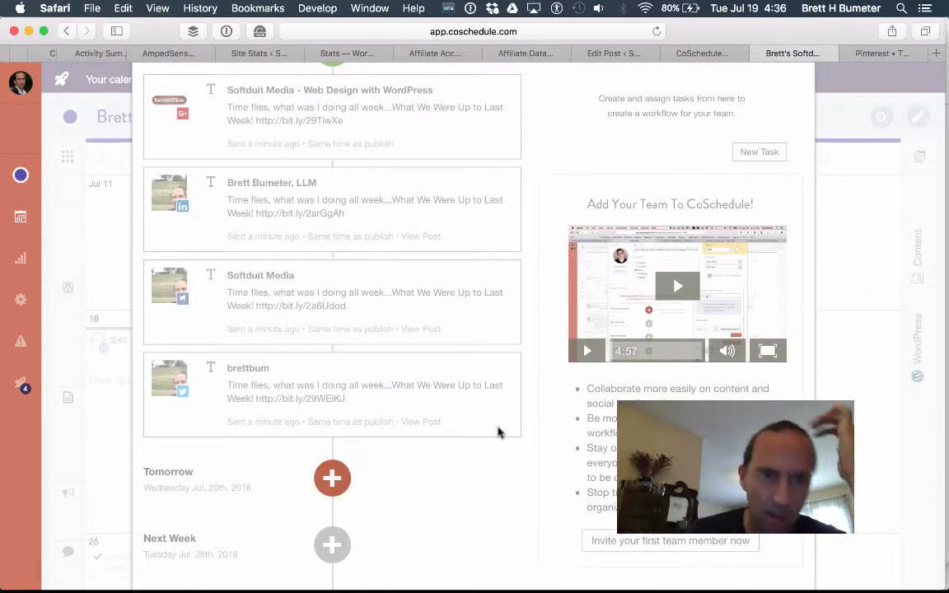
{"action": "scroll", "coordinate": [498, 432], "scroll_direction": "up", "scroll_amount": 10}
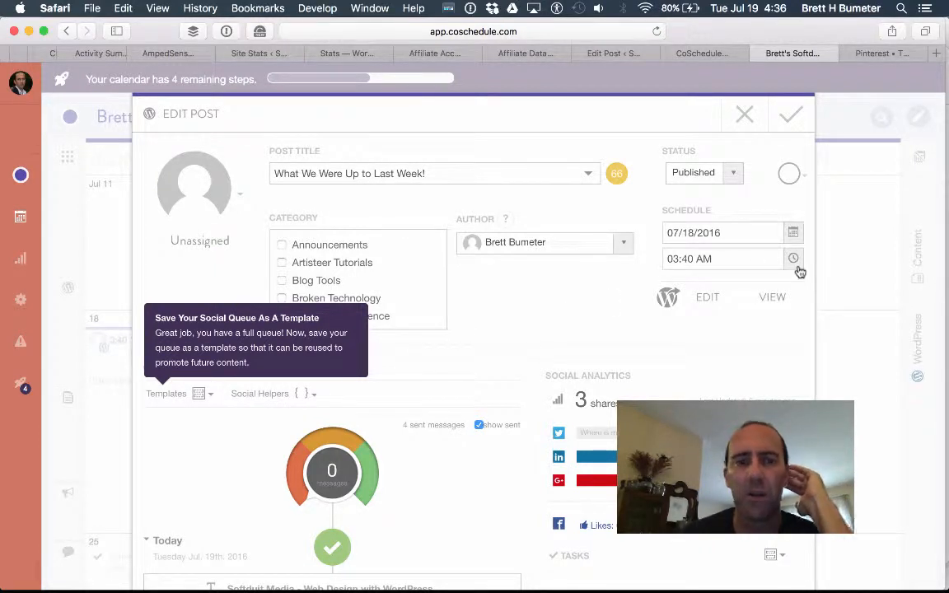
Reopen the post, assign it to its author, and scroll through the social queue.
{"action": "left_click", "coordinate": [745, 115]}
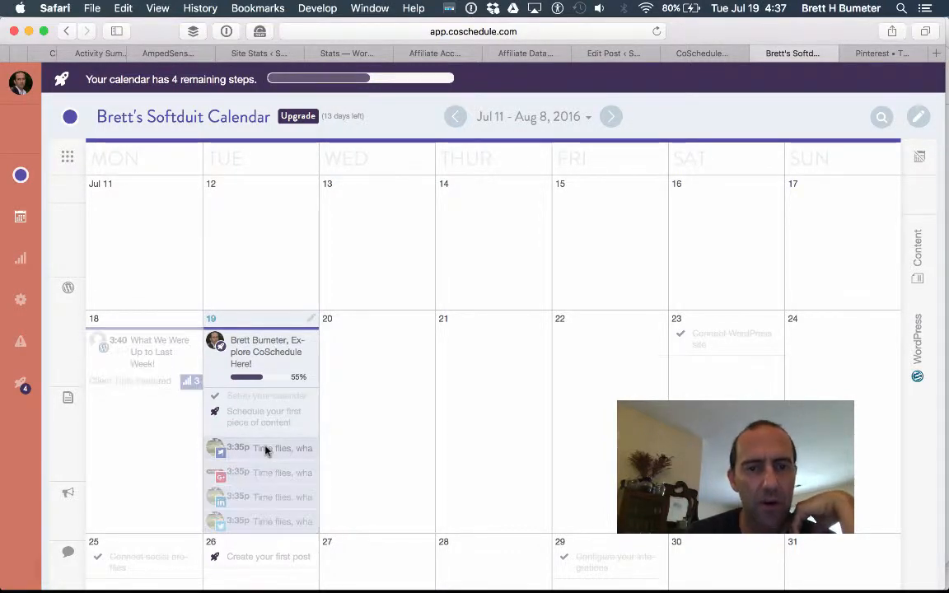
{"action": "left_click", "coordinate": [266, 450]}
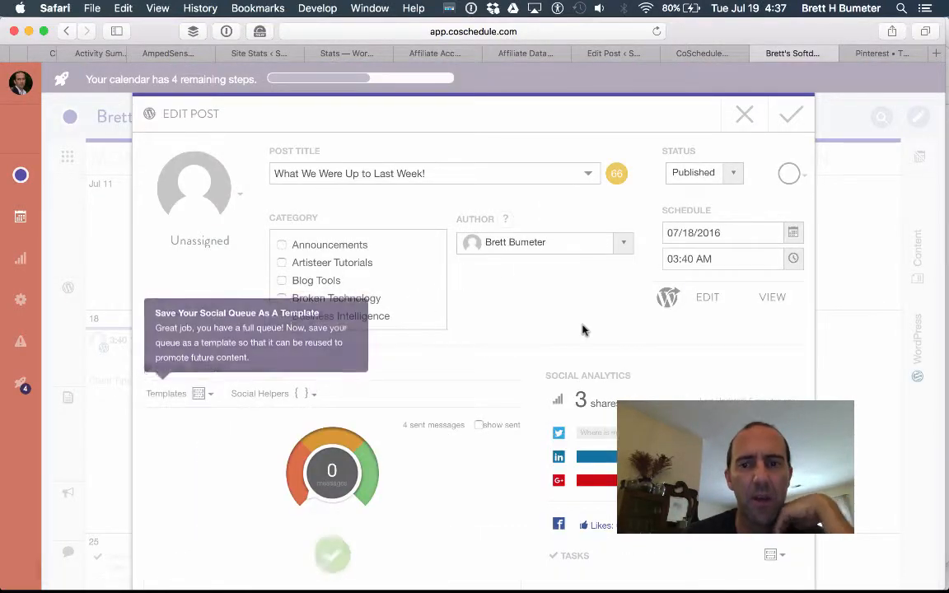
{"action": "scroll", "coordinate": [583, 329], "scroll_direction": "down", "scroll_amount": 12}
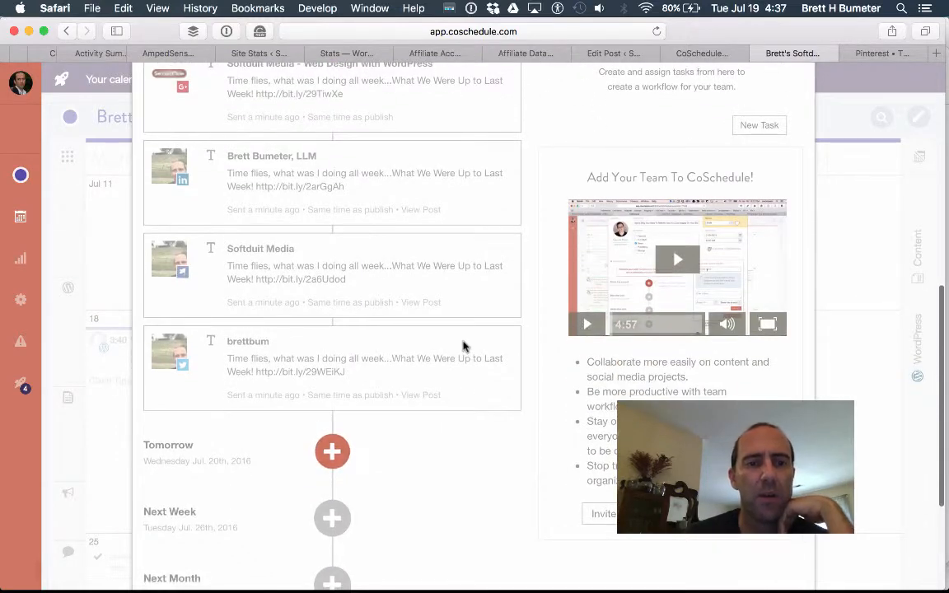
{"action": "scroll", "coordinate": [463, 346], "scroll_direction": "up", "scroll_amount": 12}
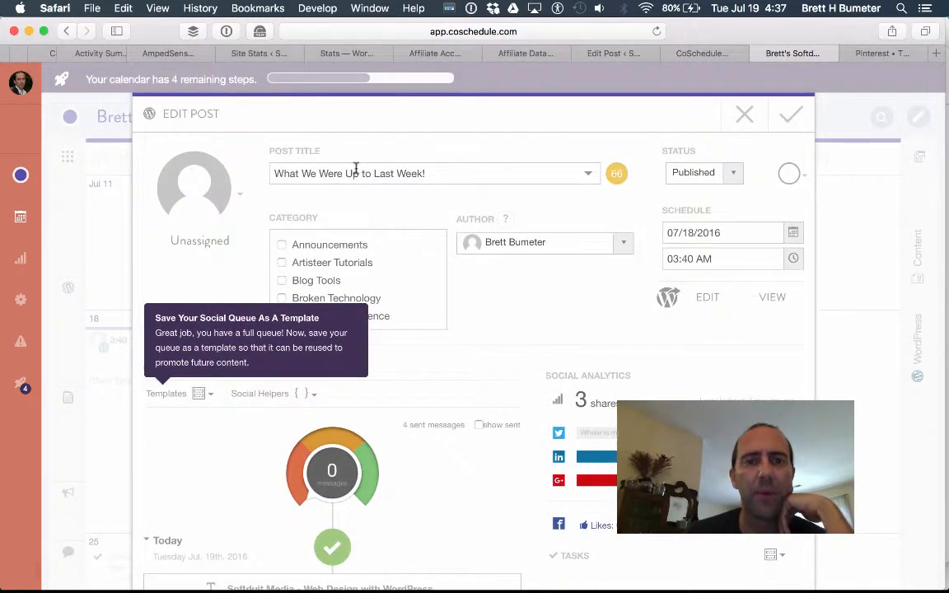
{"action": "left_click", "coordinate": [239, 196]}
{"action": "left_click", "coordinate": [218, 317]}
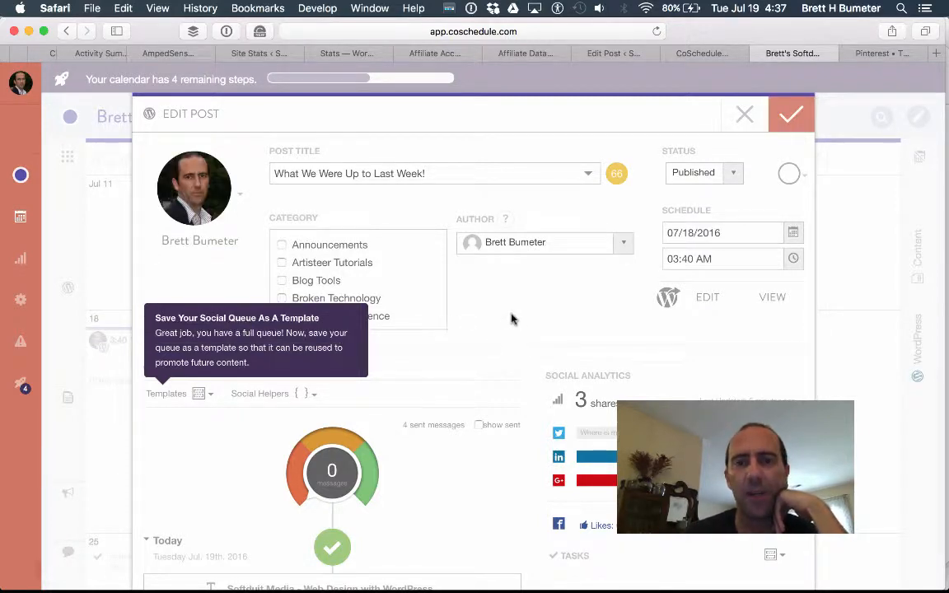
{"action": "scroll", "coordinate": [511, 319], "scroll_direction": "down", "scroll_amount": 3}
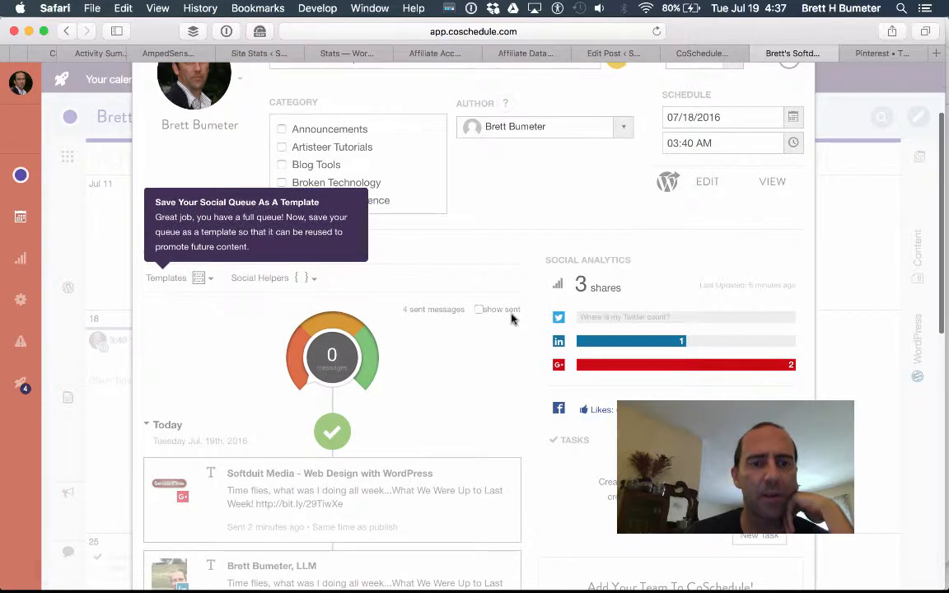
{"action": "scroll", "coordinate": [510, 320], "scroll_direction": "down", "scroll_amount": 6}
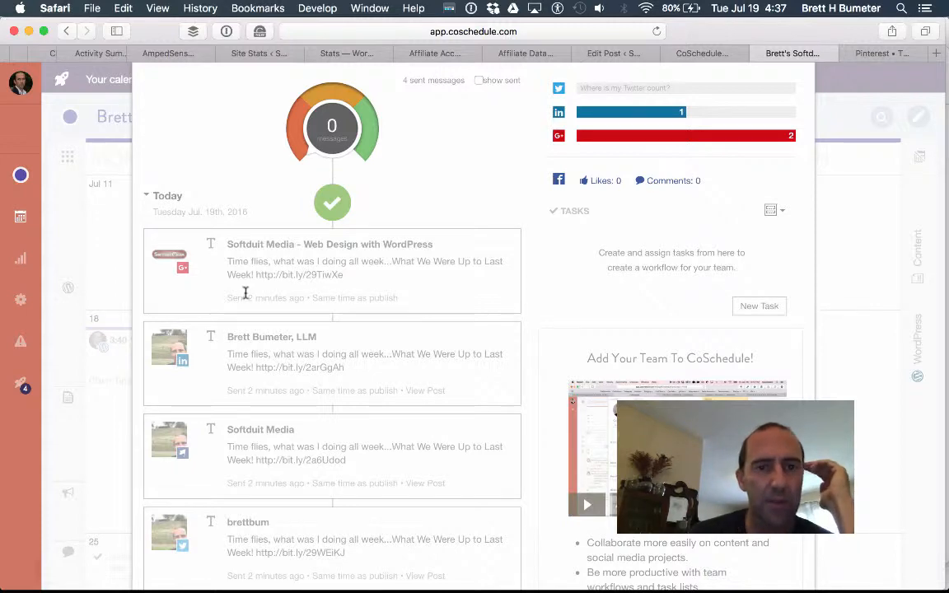
{"action": "scroll", "coordinate": [468, 365], "scroll_direction": "down", "scroll_amount": 2}
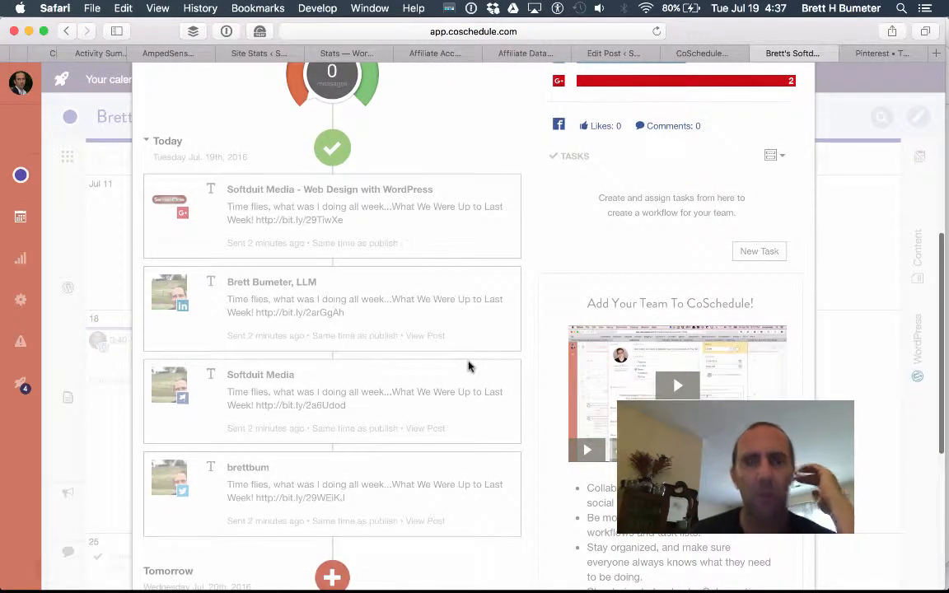
{"action": "key", "text": "super+t"}
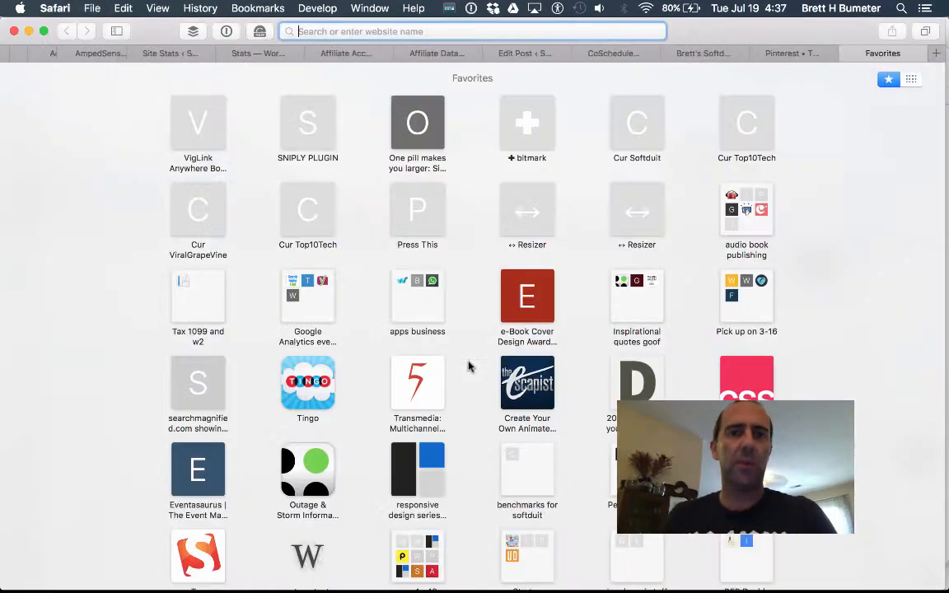
Load twitter.com and find the posted 'Time flies' tweet in the feed.
{"action": "type", "text": "twitter.com"}
{"action": "key", "text": "Return"}
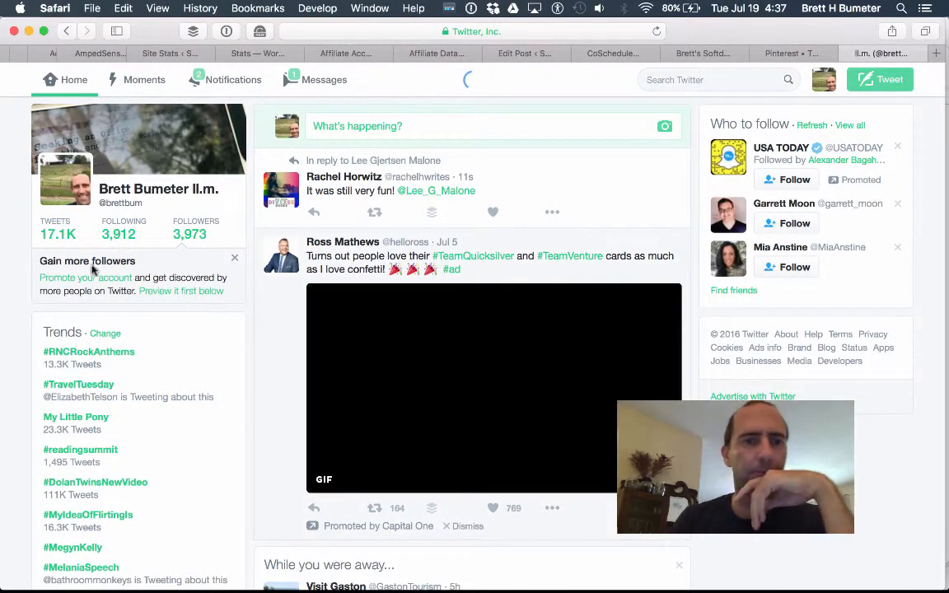
{"action": "scroll", "coordinate": [503, 360], "scroll_direction": "down", "scroll_amount": 10}
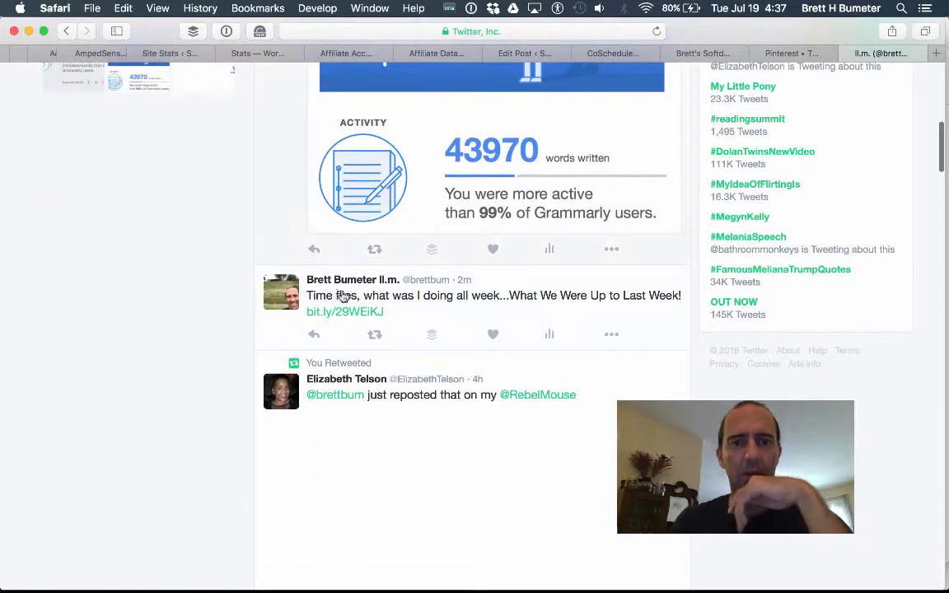
{"action": "scroll", "coordinate": [455, 296], "scroll_direction": "up", "scroll_amount": 2}
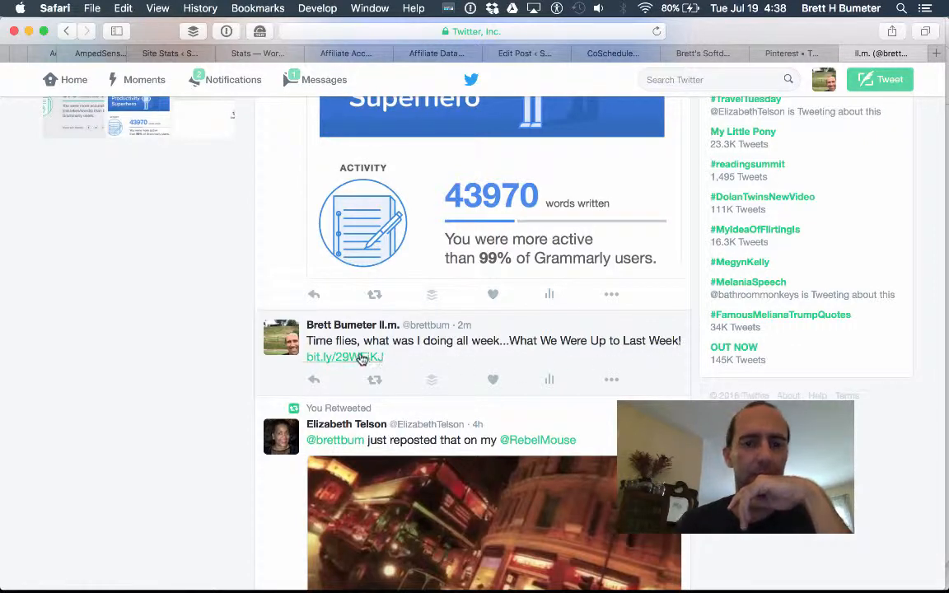
{"action": "left_click", "coordinate": [792, 56]}
Back in the CoSchedule post editor, start a new social message for tomorrow.
{"action": "left_click", "coordinate": [702, 54]}
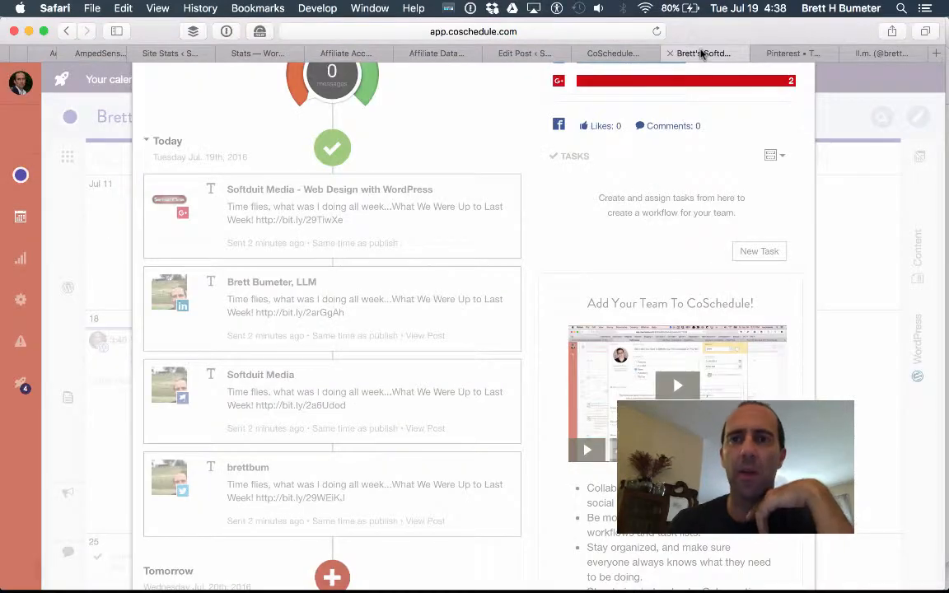
{"action": "scroll", "coordinate": [400, 352], "scroll_direction": "down", "scroll_amount": 5}
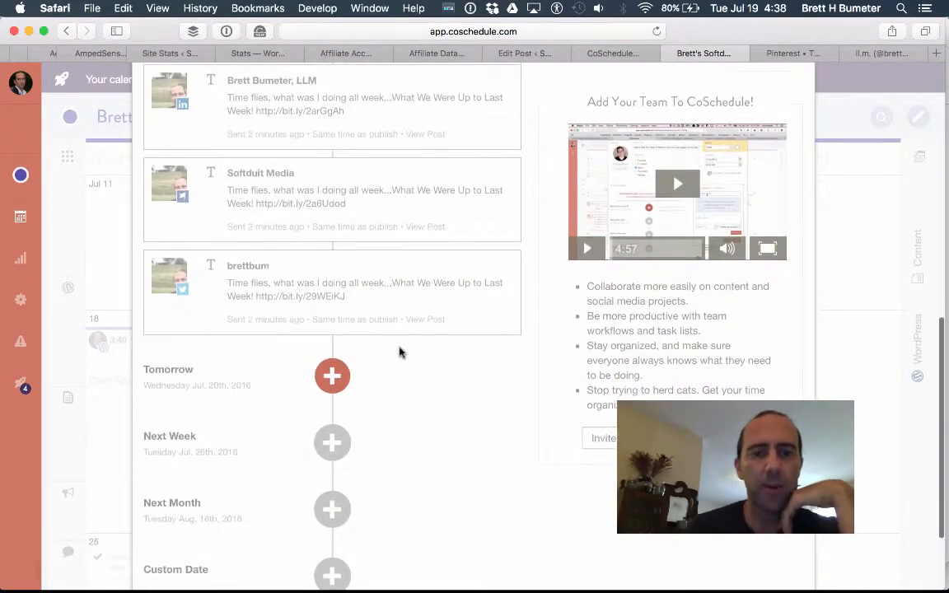
{"action": "scroll", "coordinate": [400, 351], "scroll_direction": "down", "scroll_amount": 3}
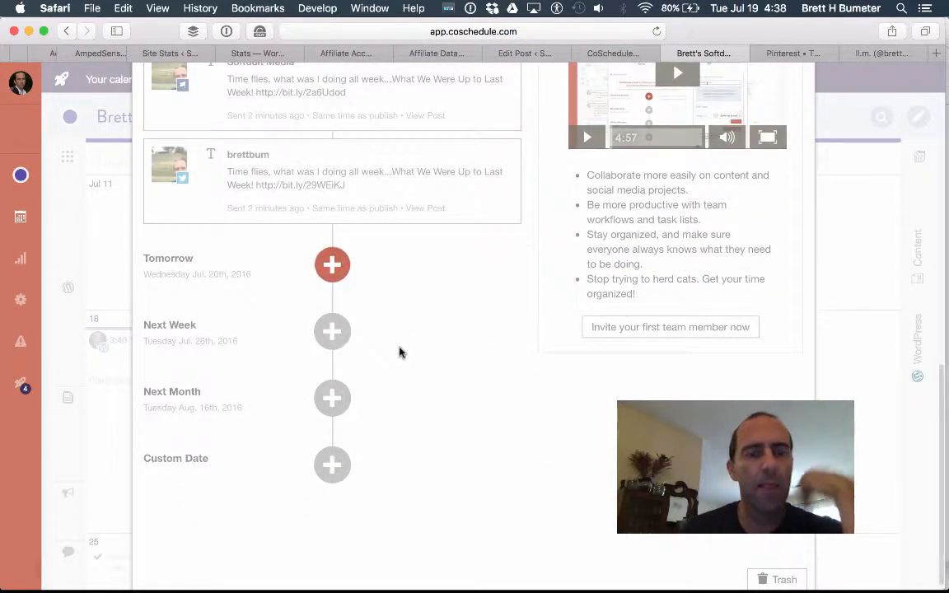
{"action": "scroll", "coordinate": [400, 352], "scroll_direction": "up", "scroll_amount": 9}
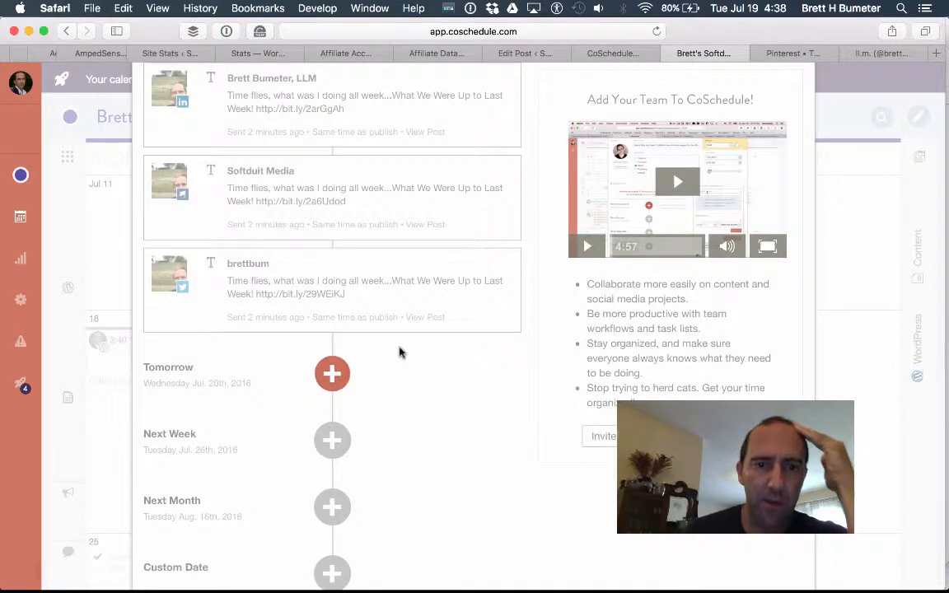
{"action": "scroll", "coordinate": [400, 352], "scroll_direction": "down", "scroll_amount": 10}
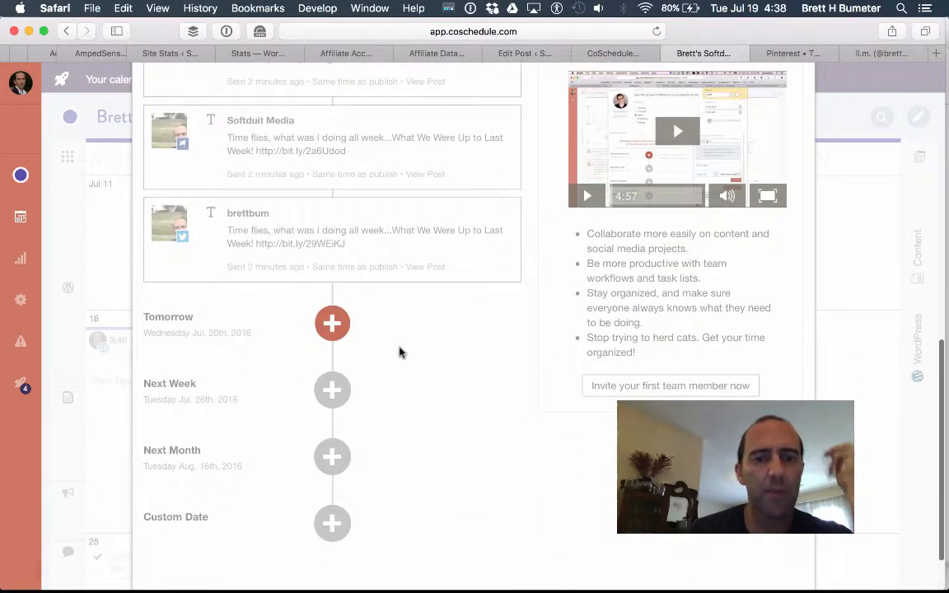
{"action": "left_click", "coordinate": [332, 322]}
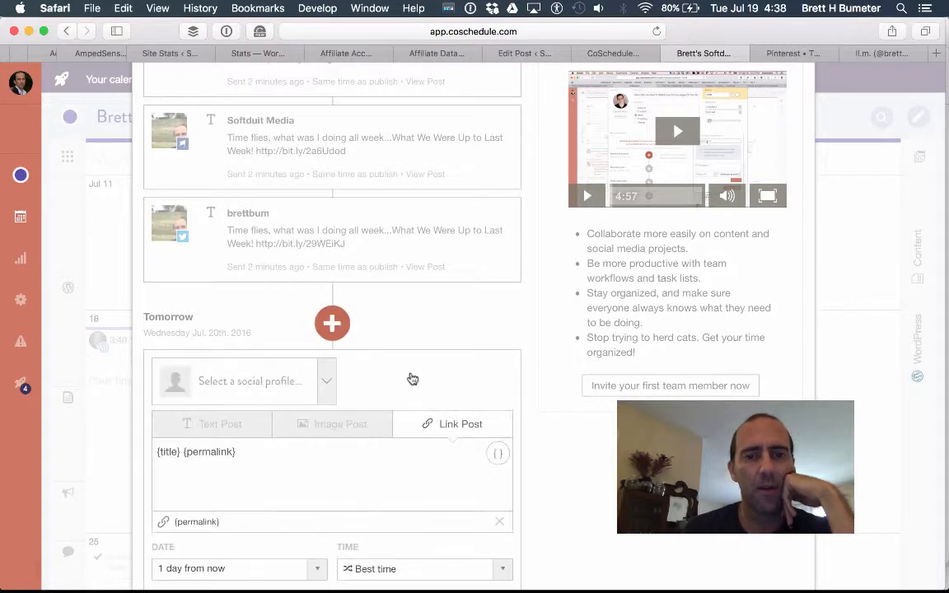
Choose the LinkedIn profile as destination, backing out of the empty Pinterest boards.
{"action": "left_click", "coordinate": [327, 262]}
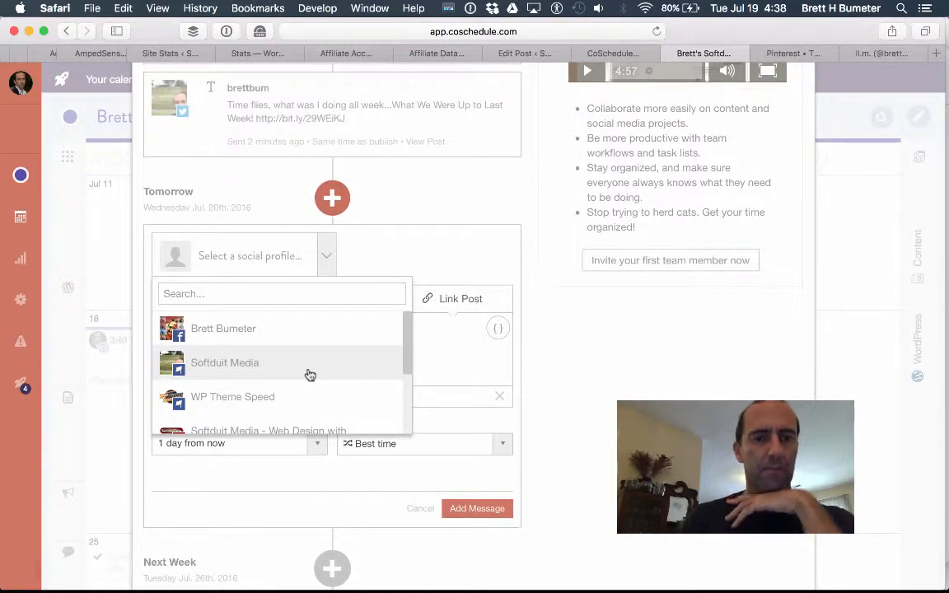
{"action": "scroll", "coordinate": [308, 374], "scroll_direction": "down", "scroll_amount": 3}
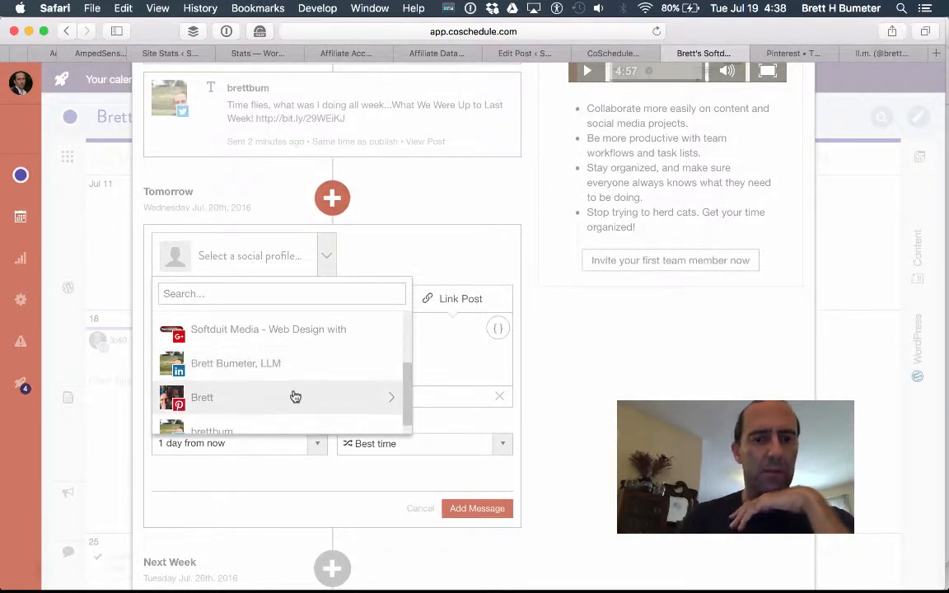
{"action": "left_click", "coordinate": [282, 364]}
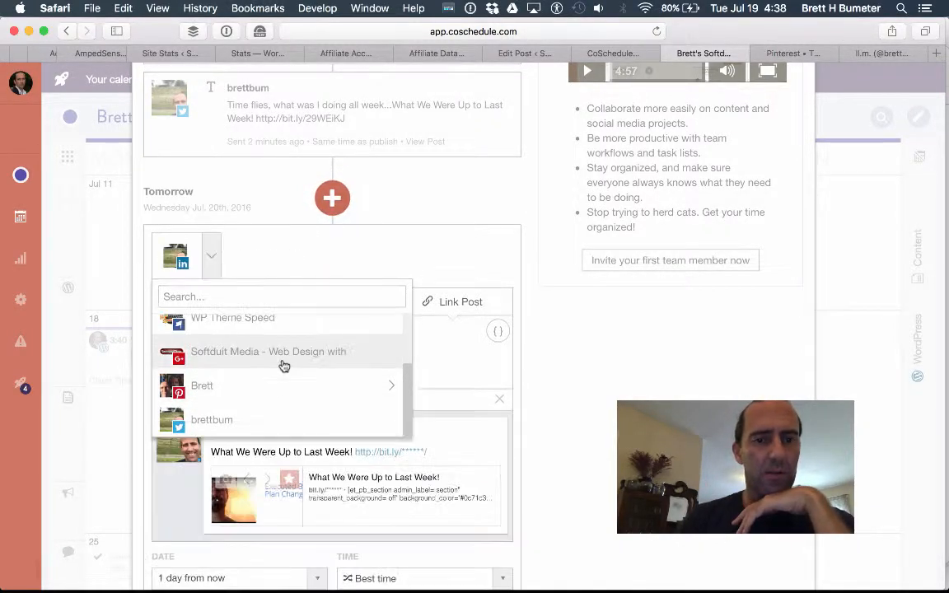
{"action": "left_click", "coordinate": [264, 394]}
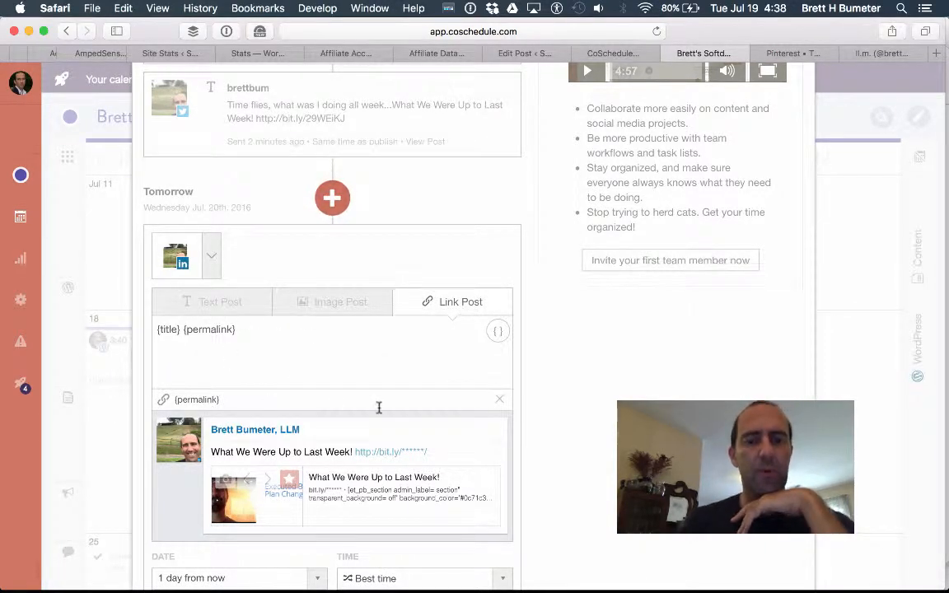
{"action": "left_click", "coordinate": [211, 256]}
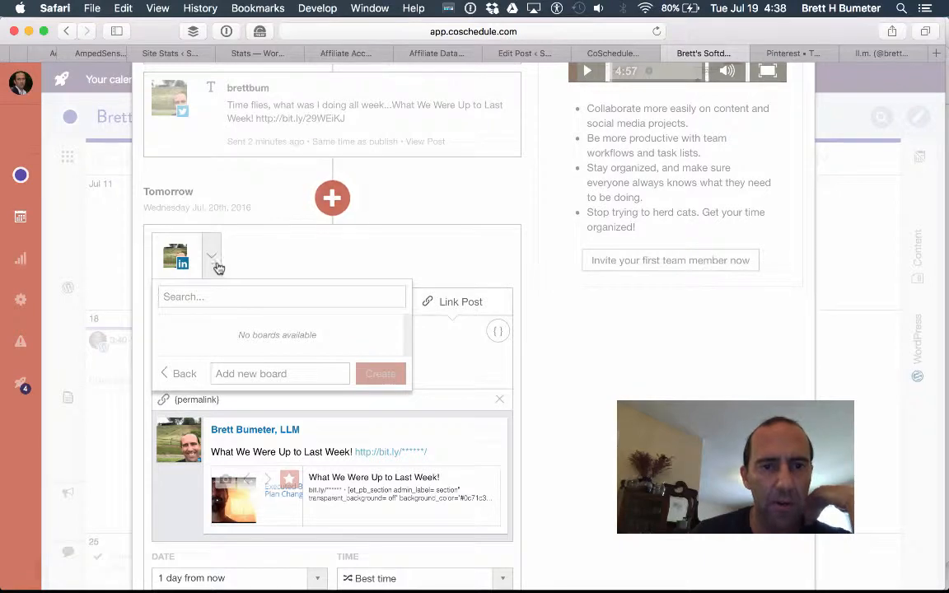
{"action": "left_click", "coordinate": [177, 374]}
{"action": "scroll", "coordinate": [228, 371], "scroll_direction": "down", "scroll_amount": 5}
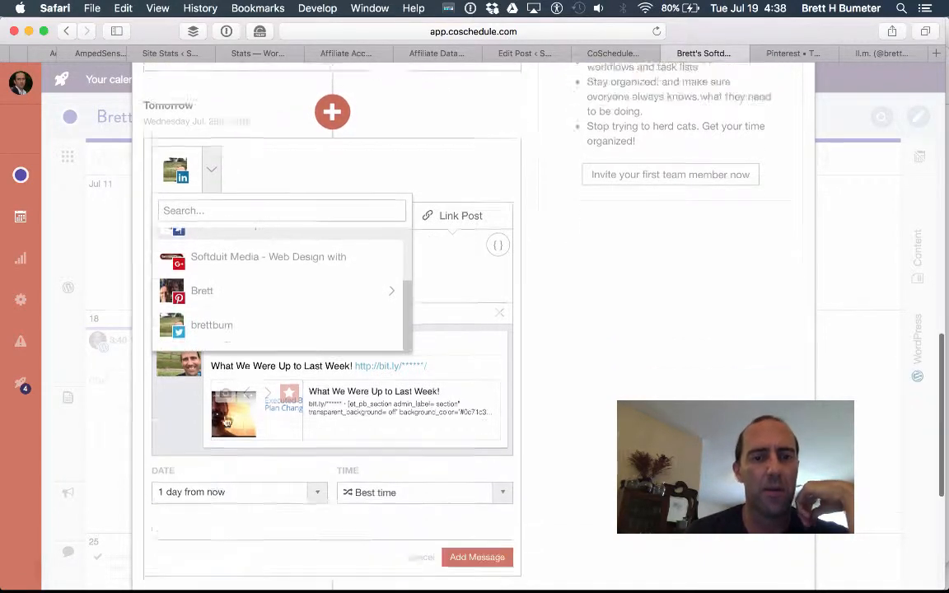
{"action": "scroll", "coordinate": [232, 125], "scroll_direction": "up", "scroll_amount": 5}
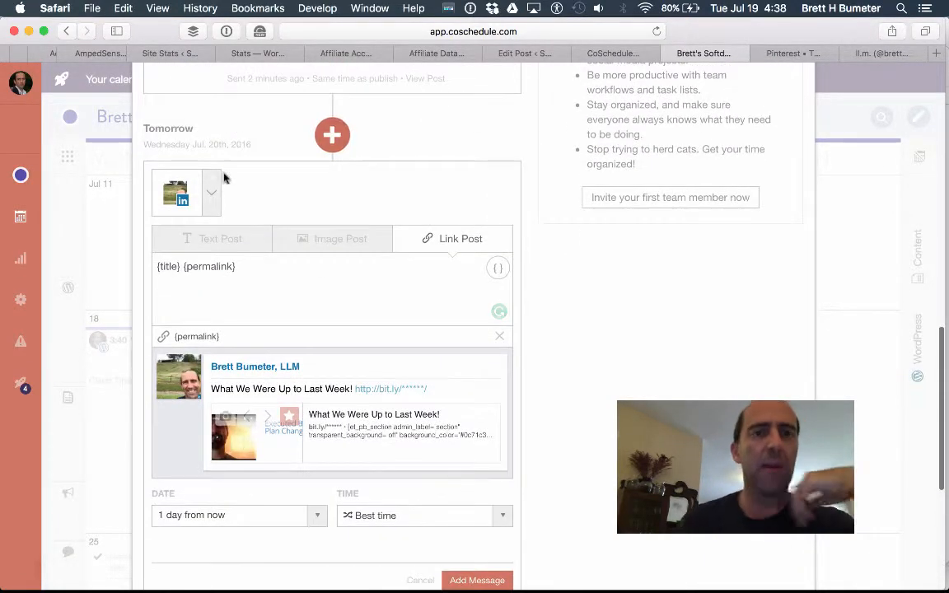
Add the Twitter profile as a second destination and begin editing the message text.
{"action": "left_click", "coordinate": [213, 196]}
{"action": "left_click", "coordinate": [216, 359]}
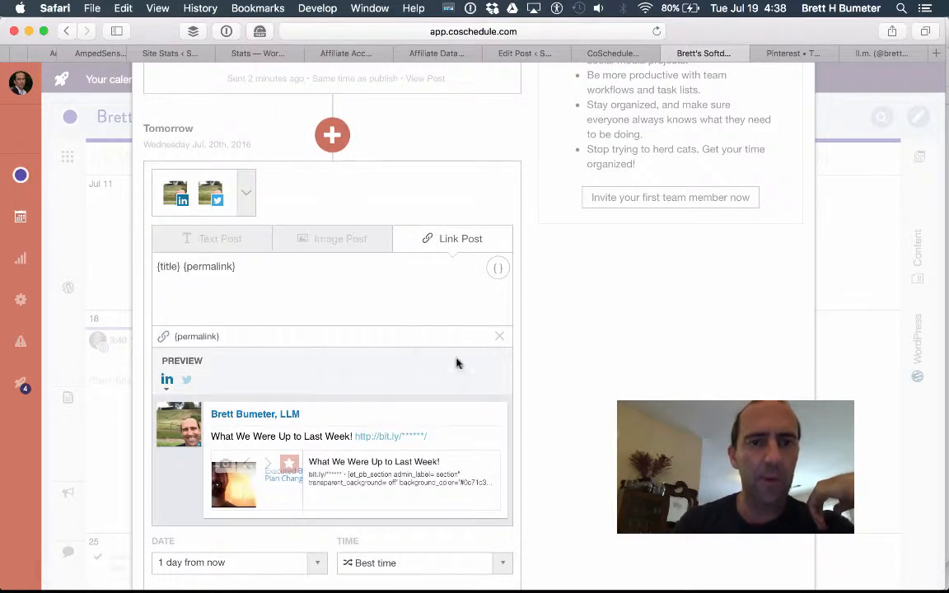
{"action": "left_click", "coordinate": [309, 311]}
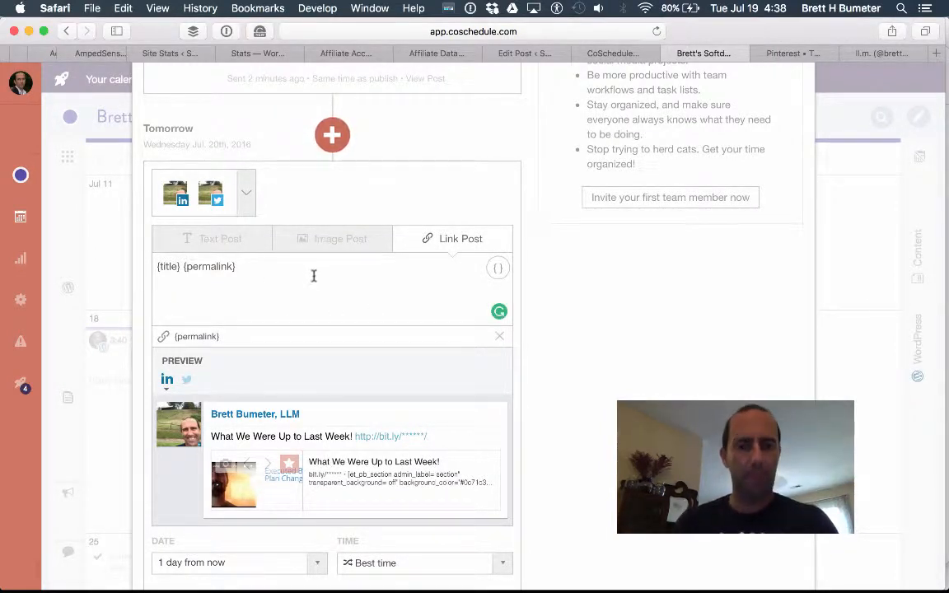
{"action": "left_click", "coordinate": [880, 54]}
Open the blog post from the tweet's bit.ly link and select the phrase about rebooting old content.
{"action": "left_click", "coordinate": [333, 358]}
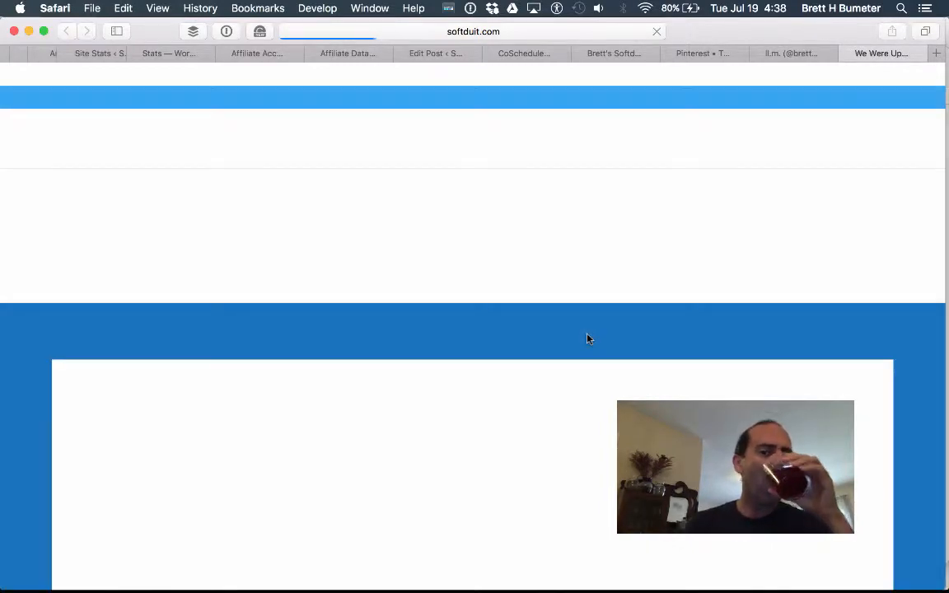
{"action": "scroll", "coordinate": [587, 335], "scroll_direction": "down", "scroll_amount": 2}
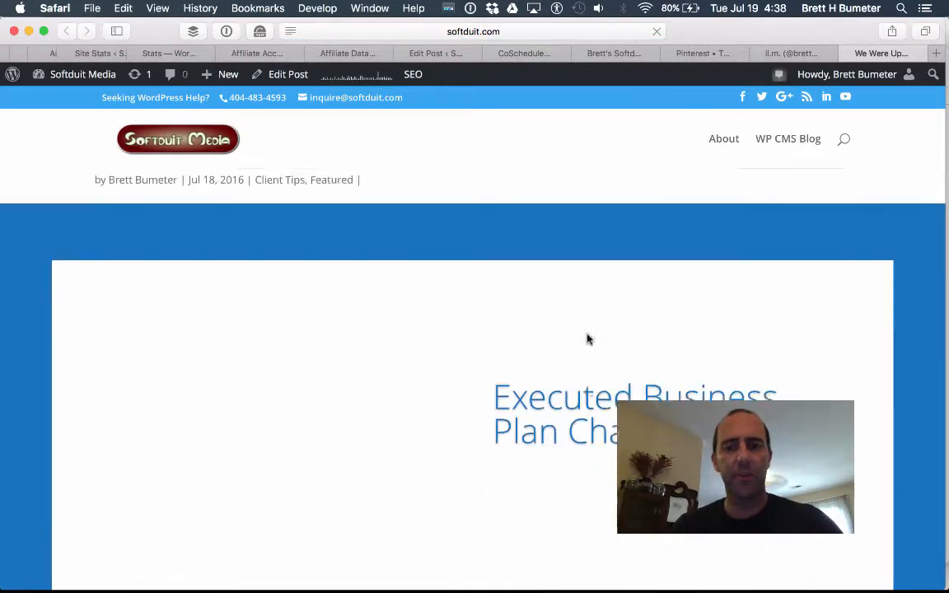
{"action": "scroll", "coordinate": [587, 338], "scroll_direction": "down", "scroll_amount": 10}
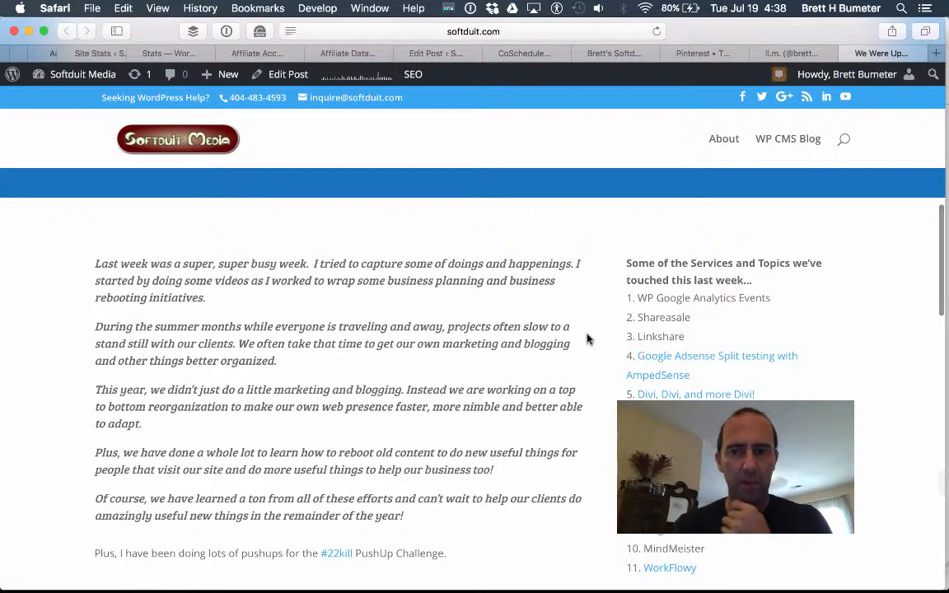
{"action": "scroll", "coordinate": [587, 339], "scroll_direction": "down", "scroll_amount": 2}
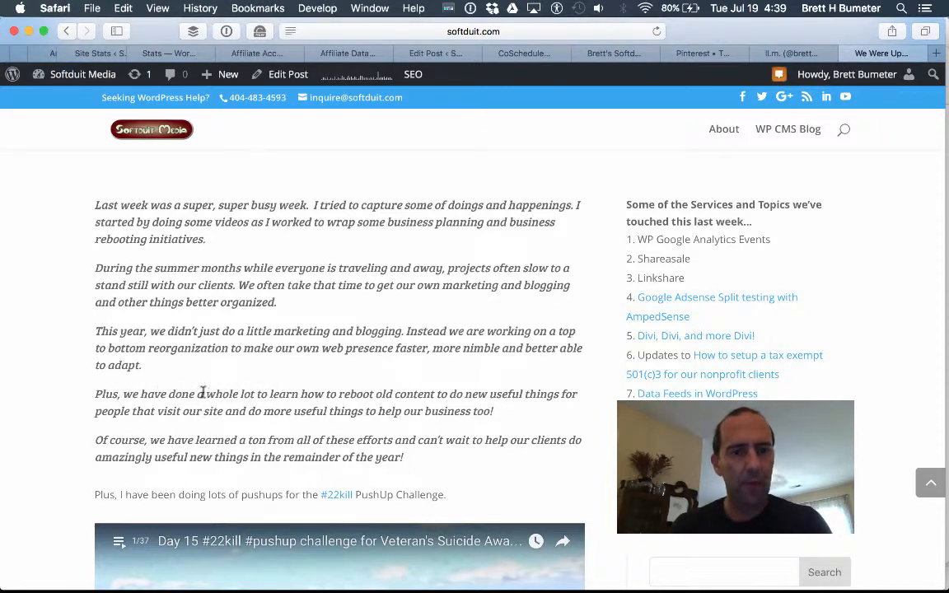
{"action": "left_click_drag", "start_coordinate": [169, 394], "coordinate": [442, 395]}
{"action": "key", "text": "super+c"}
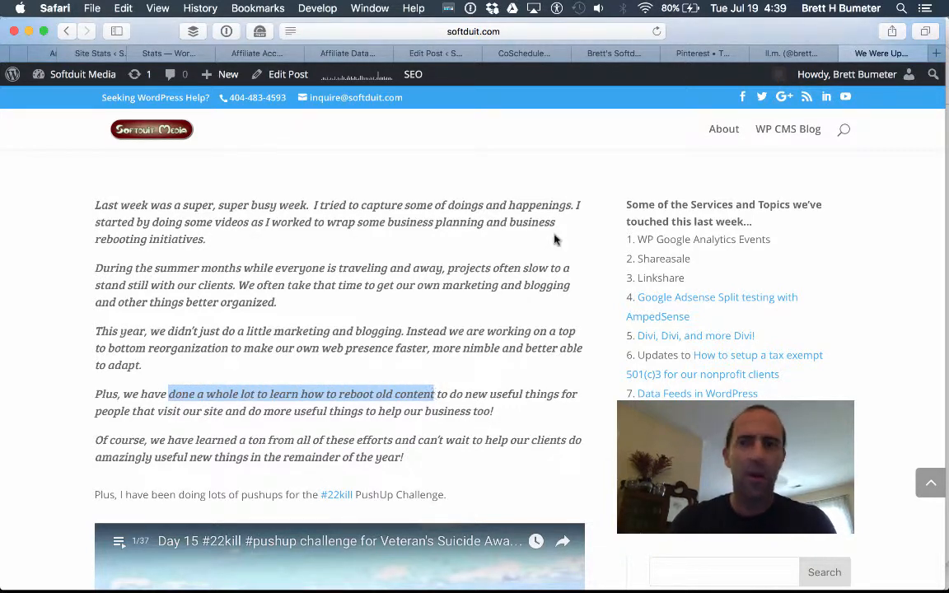
Prefix the message with the pasted quote in quotation marks plus '#understatement ->' before the title and link.
{"action": "left_click", "coordinate": [616, 56]}
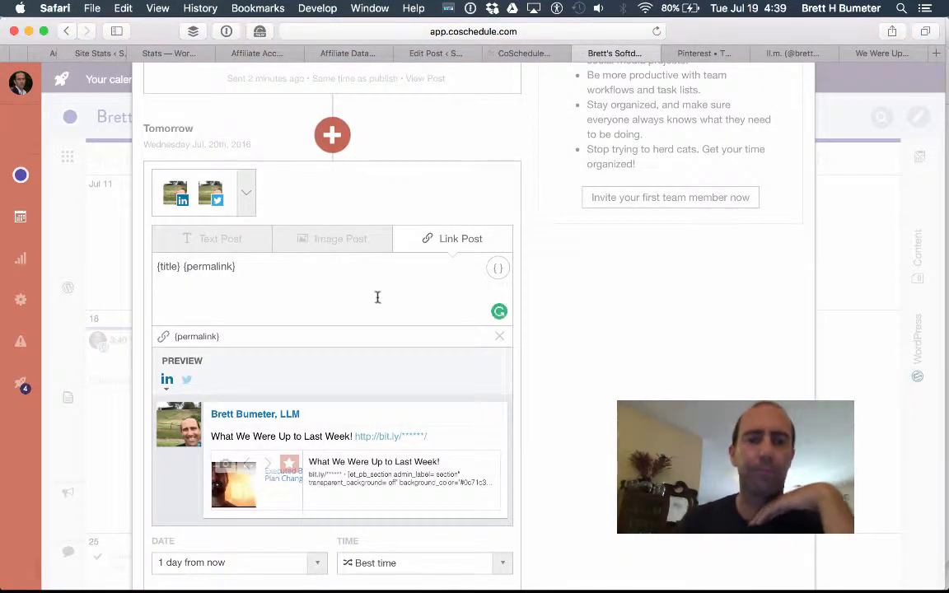
{"action": "left_click", "coordinate": [271, 268]}
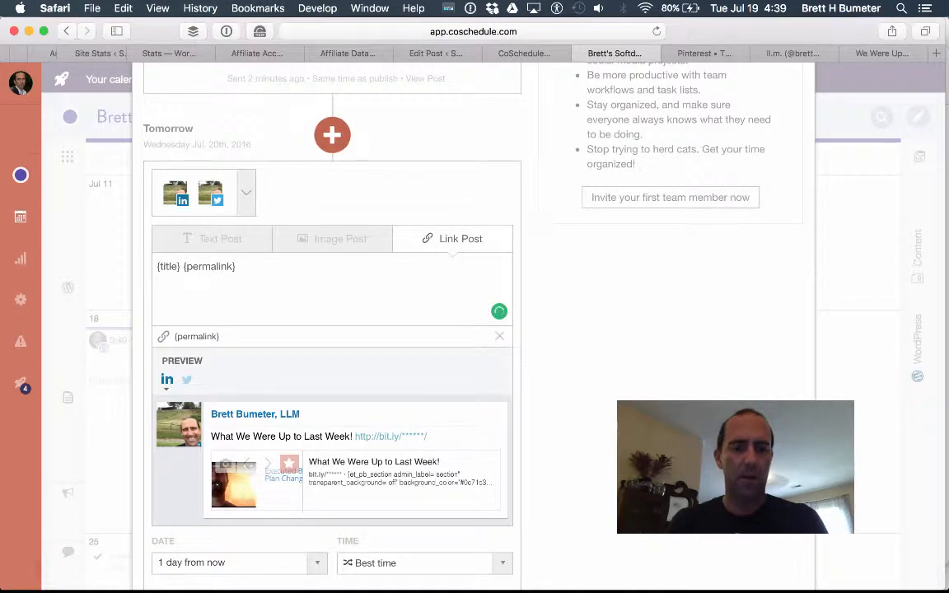
{"action": "type", "text": "\""}
{"action": "key", "text": "super+v"}
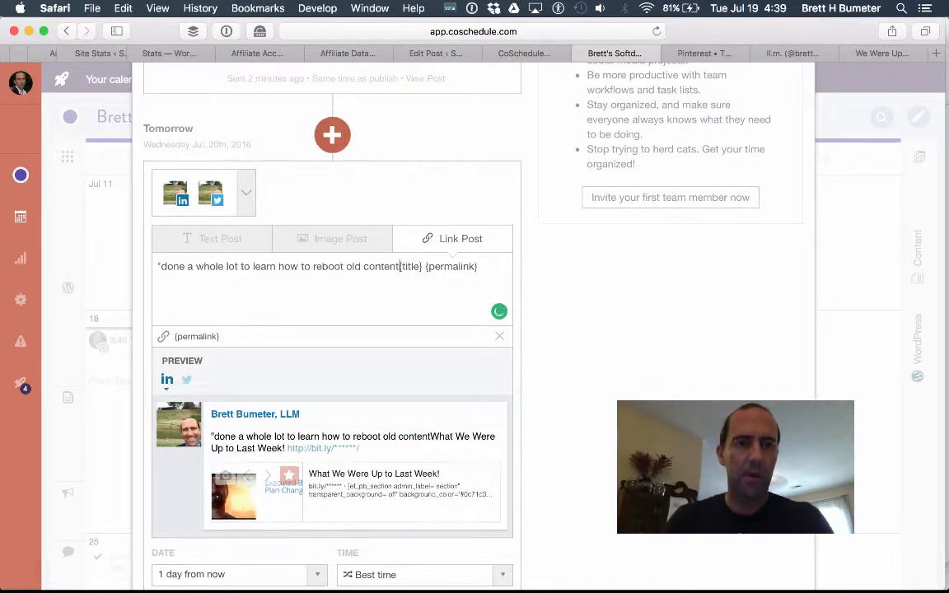
{"action": "type", "text": "\" "}
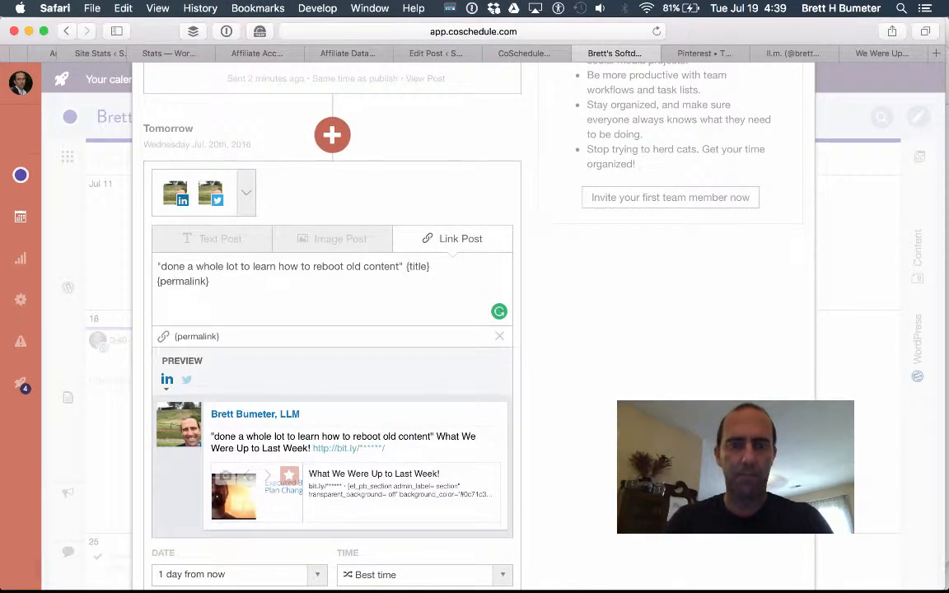
{"action": "type", "text": "#understa"}
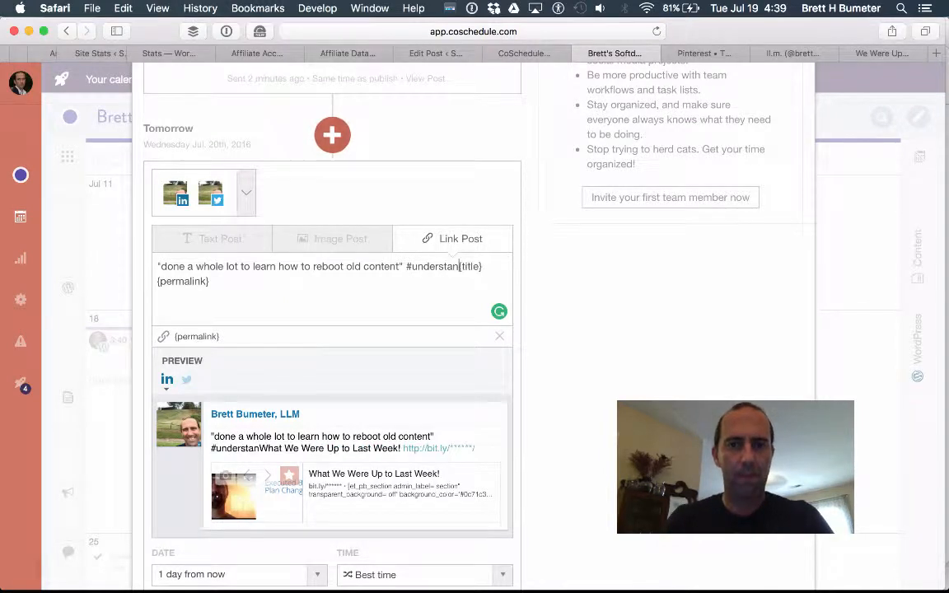
{"action": "type", "text": "tement"}
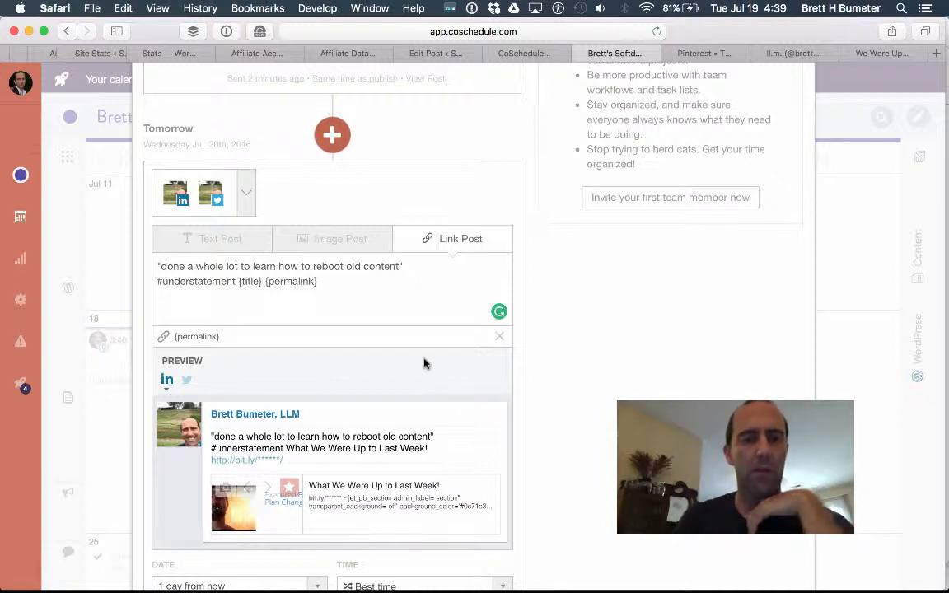
{"action": "type", "text": " ->"}
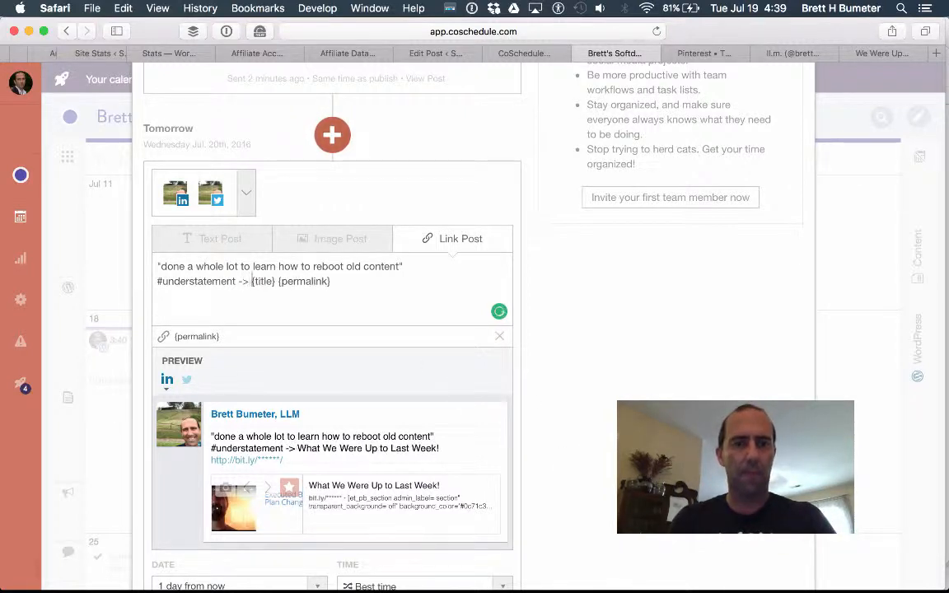
{"action": "scroll", "coordinate": [371, 352], "scroll_direction": "down", "scroll_amount": 4}
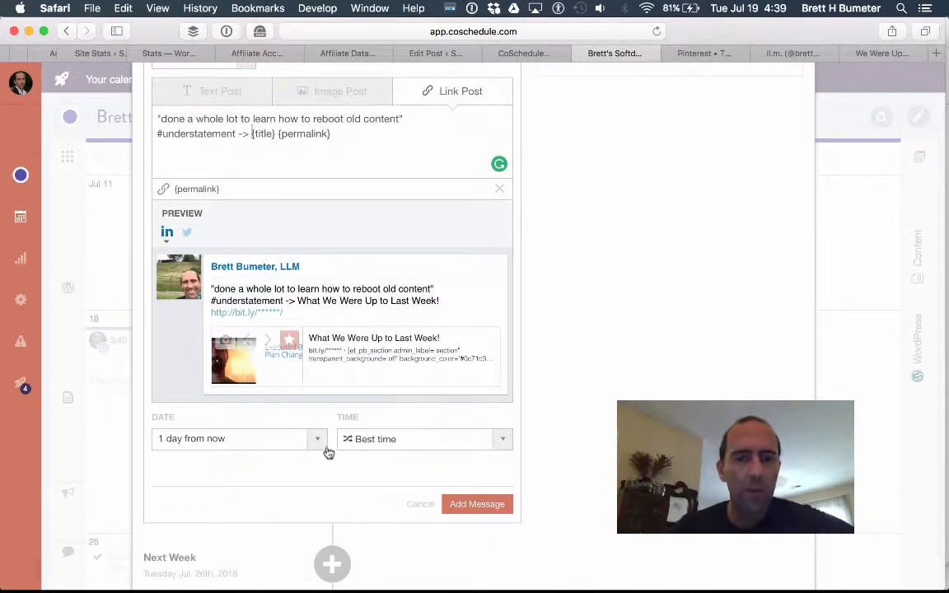
{"action": "scroll", "coordinate": [327, 450], "scroll_direction": "up", "scroll_amount": 6}
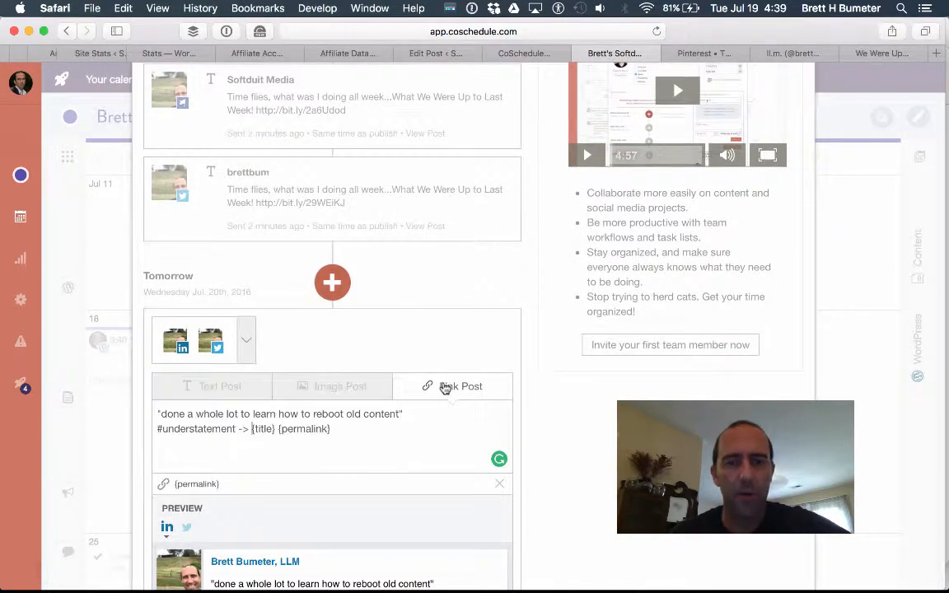
Capture a region screenshot of the pushup challenge video in the blog post.
{"action": "scroll", "coordinate": [564, 518], "scroll_direction": "down", "scroll_amount": 3}
{"action": "scroll", "coordinate": [563, 519], "scroll_direction": "down", "scroll_amount": 3}
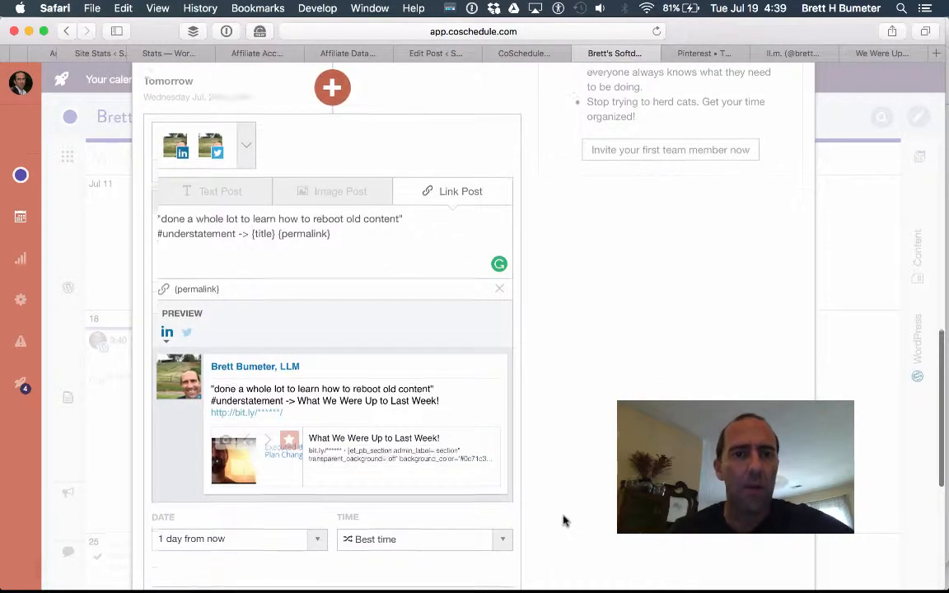
{"action": "left_click", "coordinate": [879, 54]}
{"action": "scroll", "coordinate": [393, 334], "scroll_direction": "down", "scroll_amount": 5}
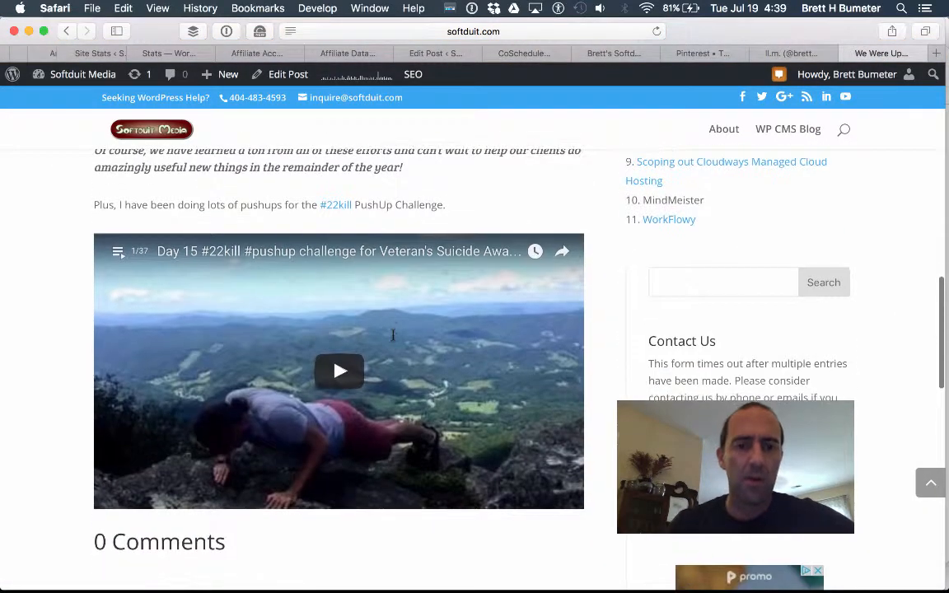
{"action": "scroll", "coordinate": [562, 480], "scroll_direction": "down", "scroll_amount": 3}
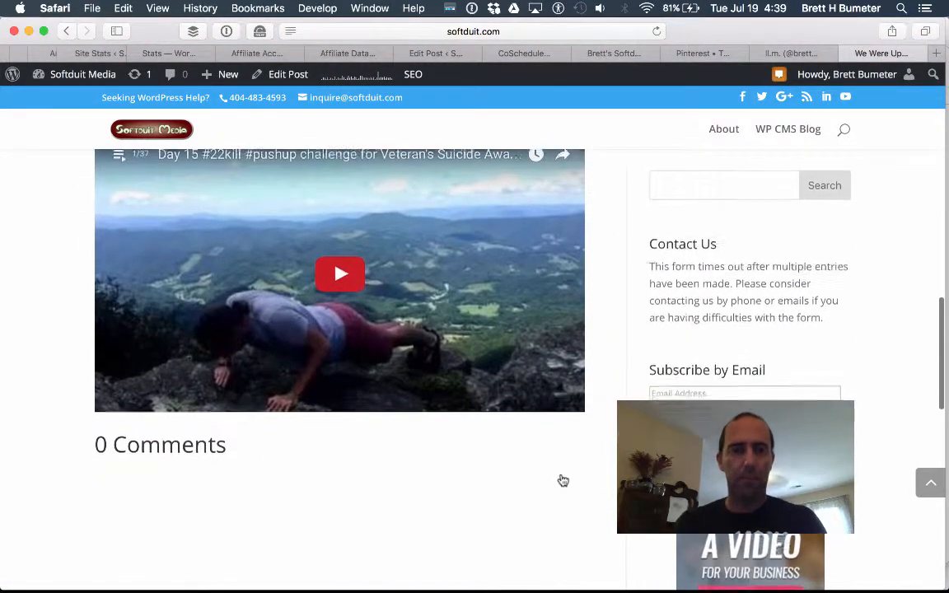
{"action": "scroll", "coordinate": [562, 481], "scroll_direction": "up", "scroll_amount": 2}
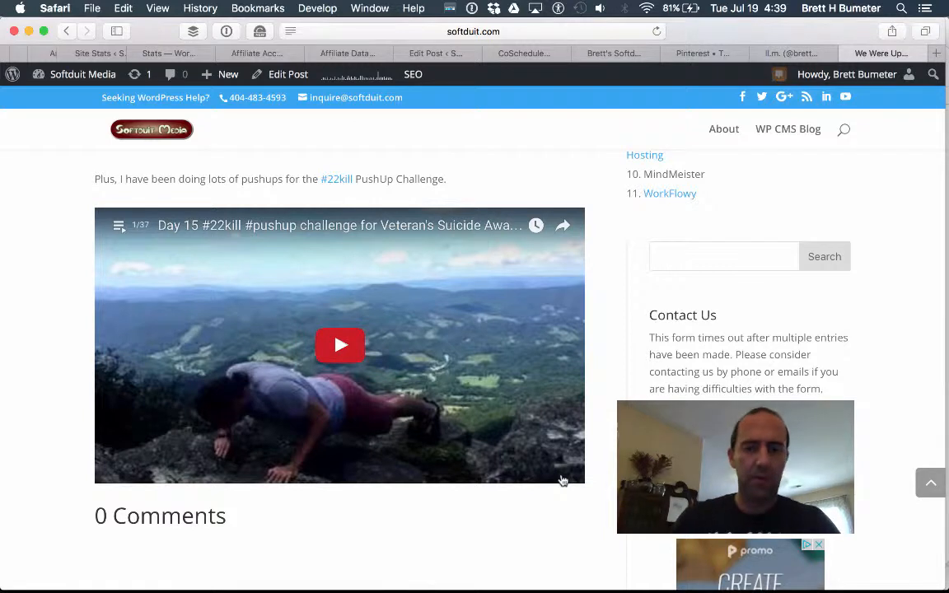
{"action": "key", "text": "super+shift+4"}
{"action": "left_click_drag", "start_coordinate": [593, 480], "coordinate": [80, 201]}
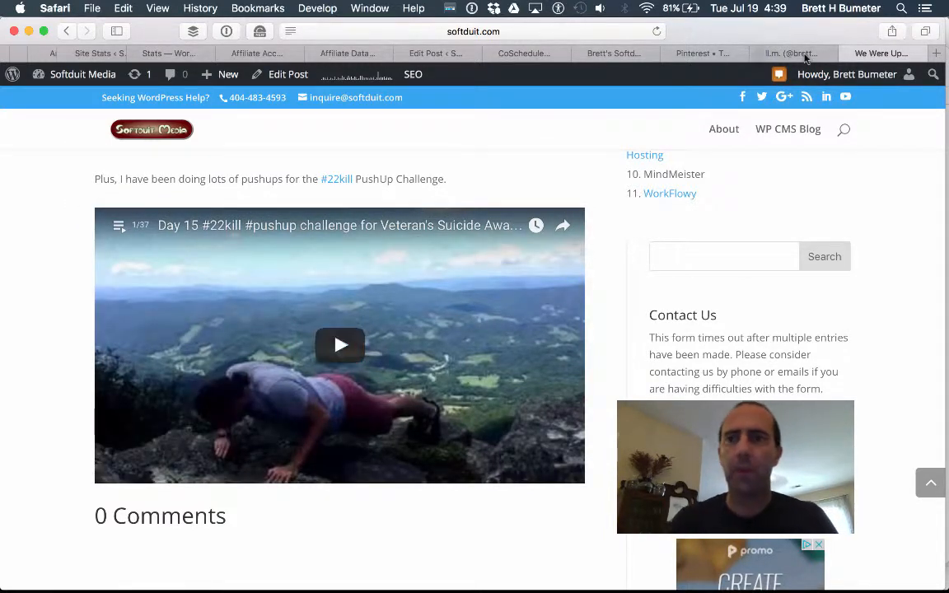
{"action": "left_click", "coordinate": [613, 53]}
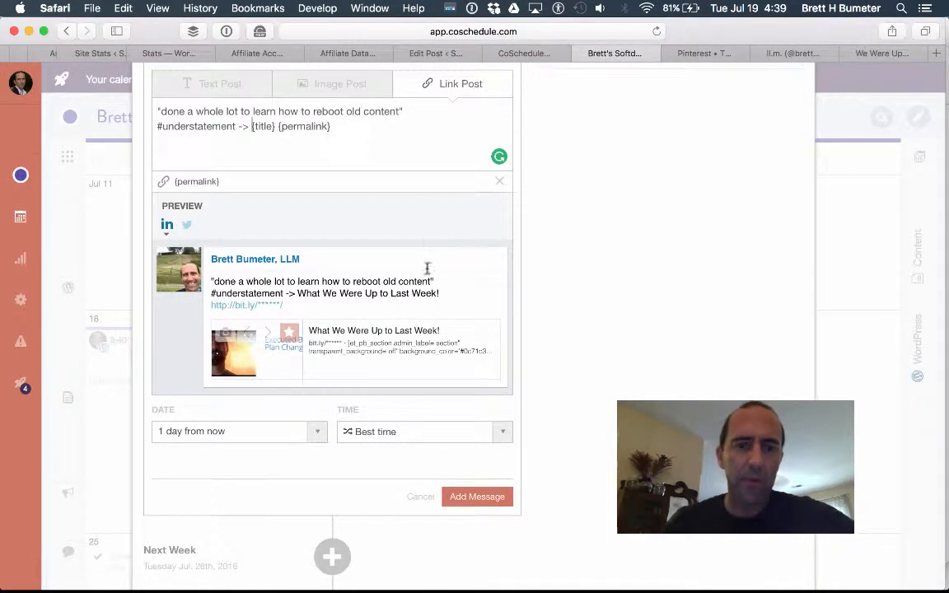
Convert the message to an Image Post and drop the suggested preview image.
{"action": "left_click", "coordinate": [349, 91]}
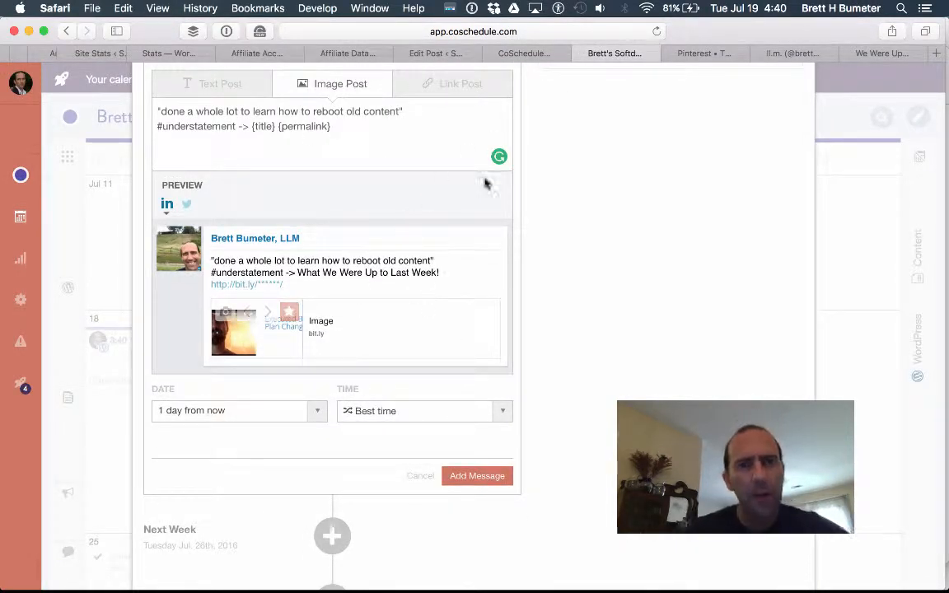
{"action": "scroll", "coordinate": [560, 213], "scroll_direction": "down", "scroll_amount": 1}
{"action": "scroll", "coordinate": [560, 213], "scroll_direction": "up", "scroll_amount": 1}
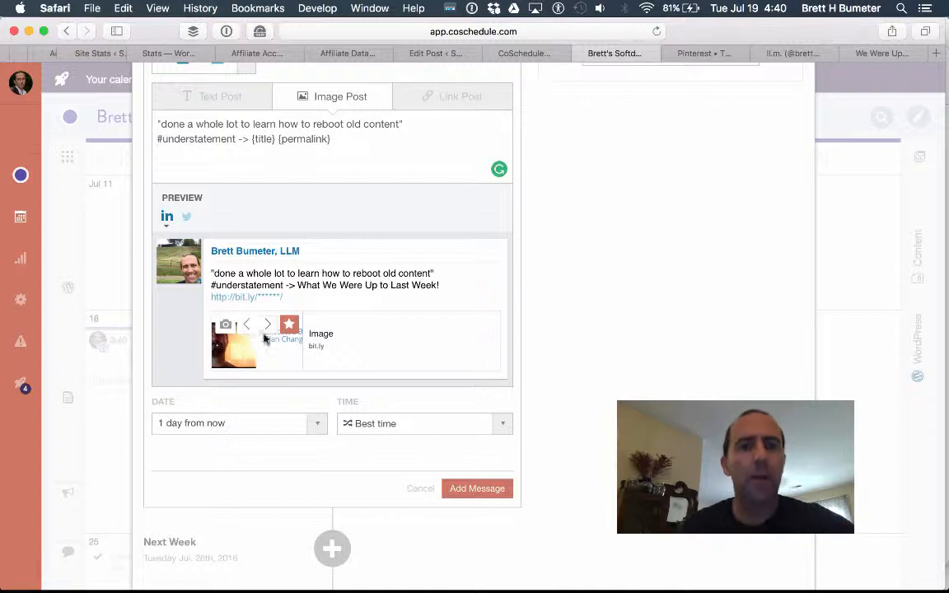
{"action": "left_click", "coordinate": [268, 328]}
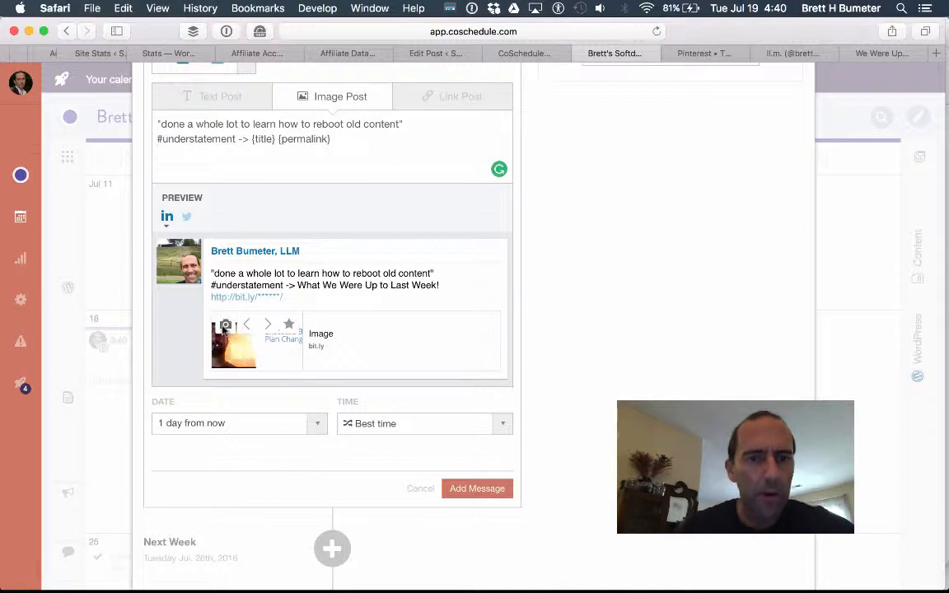
Attach 'Screen Shot 2016-07-19 at 4.39.51 PM' from Recent files as the message image.
{"action": "left_click", "coordinate": [224, 326]}
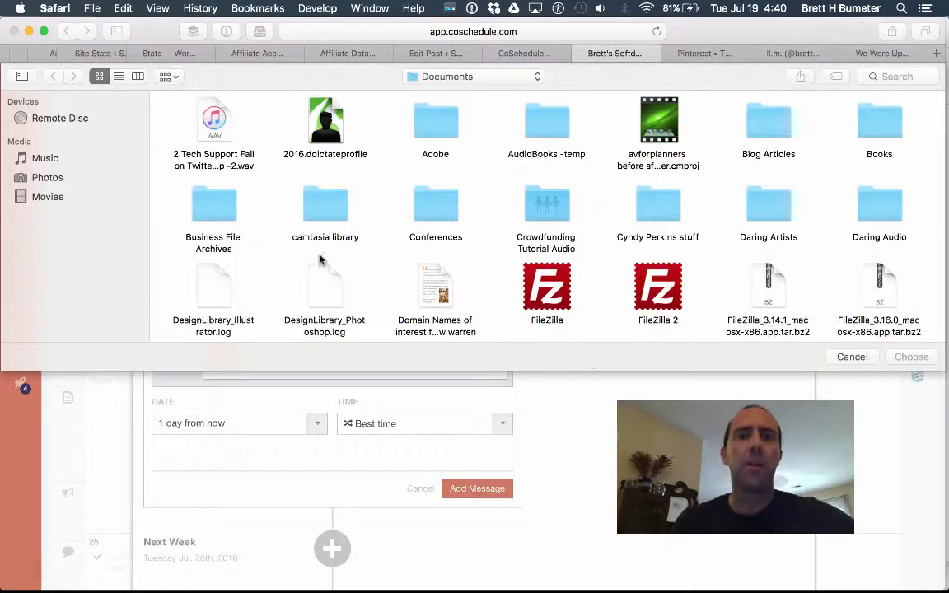
{"action": "scroll", "coordinate": [187, 167], "scroll_direction": "up", "scroll_amount": 3}
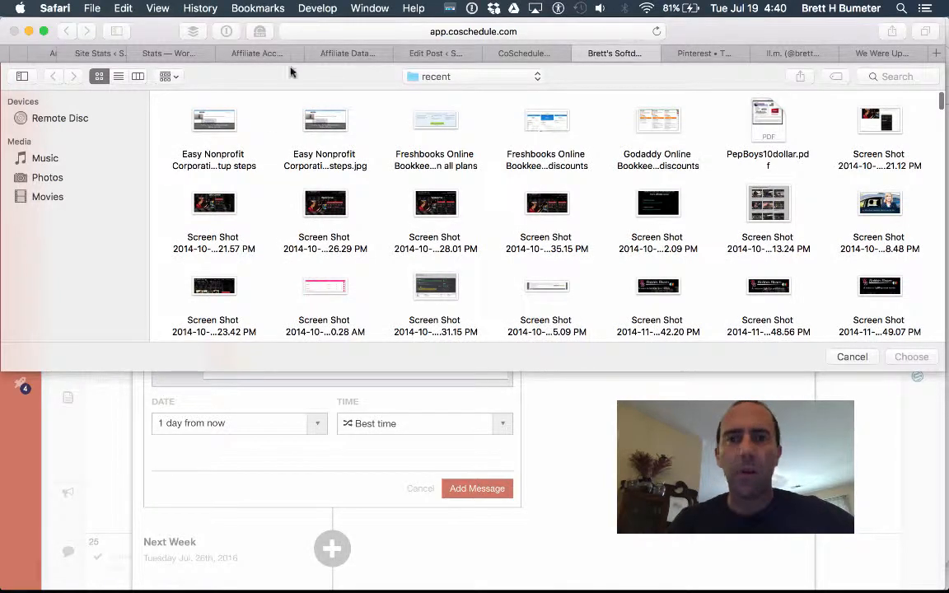
{"action": "left_click", "coordinate": [118, 75]}
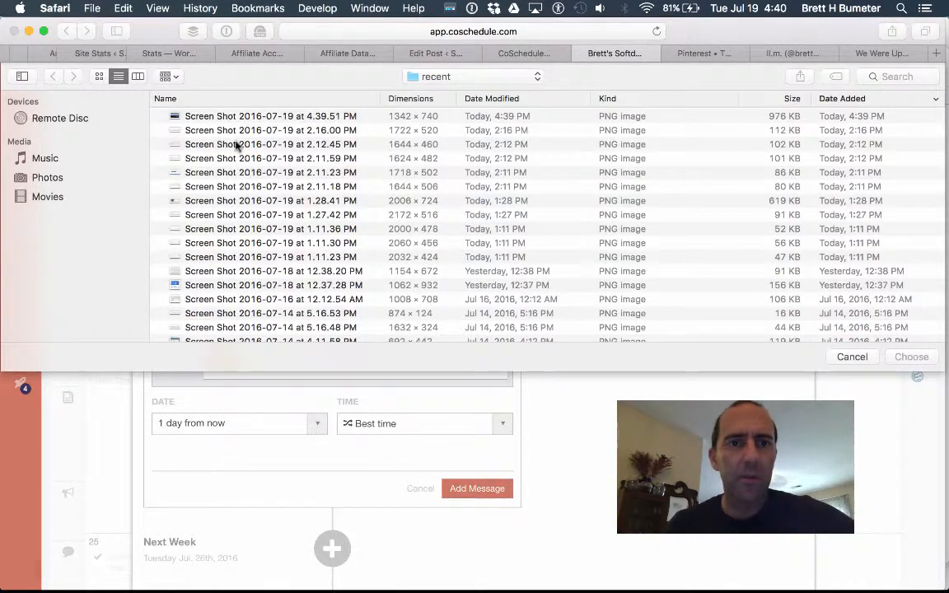
{"action": "scroll", "coordinate": [236, 145], "scroll_direction": "up", "scroll_amount": 2}
{"action": "left_click", "coordinate": [259, 118]}
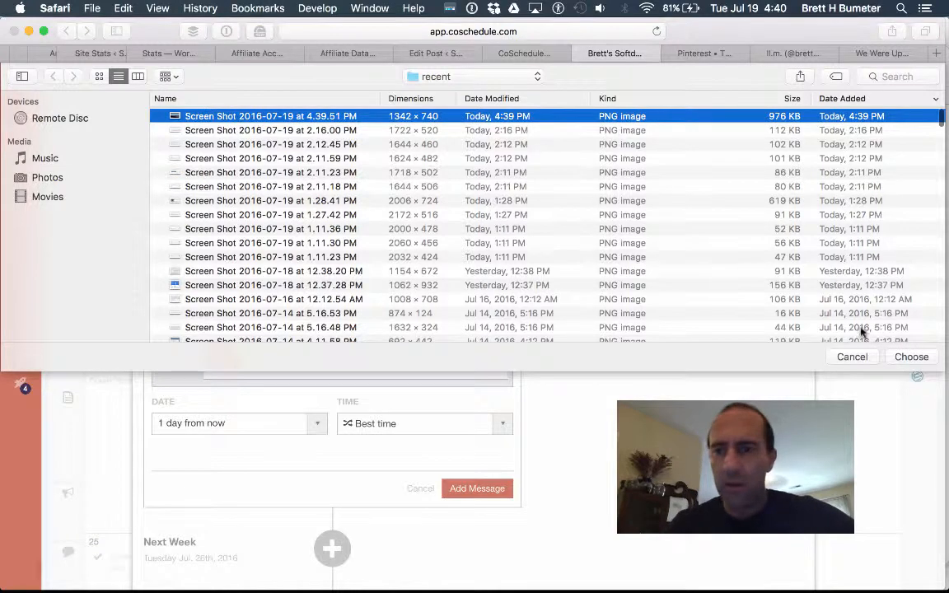
{"action": "left_click", "coordinate": [911, 357]}
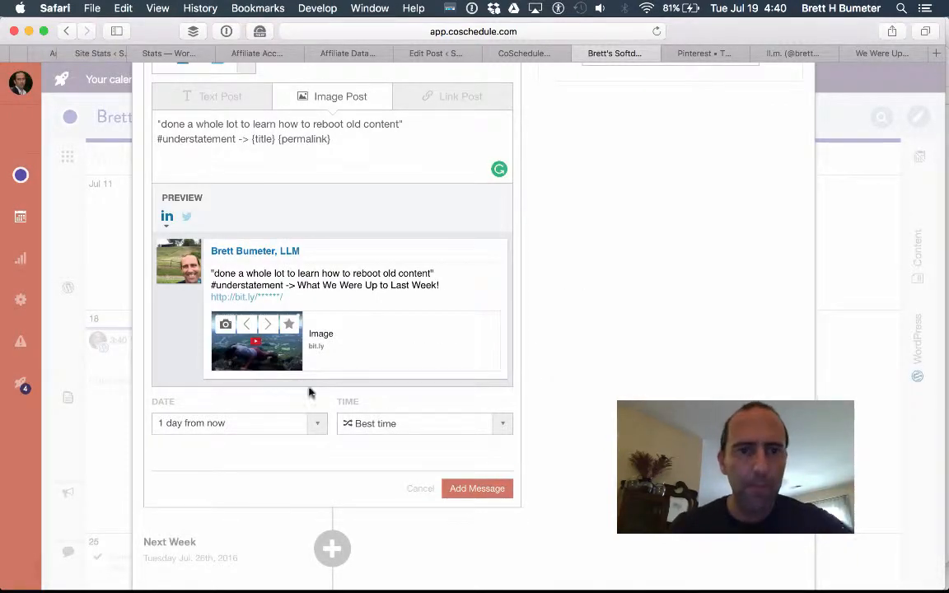
Queue tomorrow's image message and start a Next Week follow-up draft.
{"action": "left_click", "coordinate": [472, 492]}
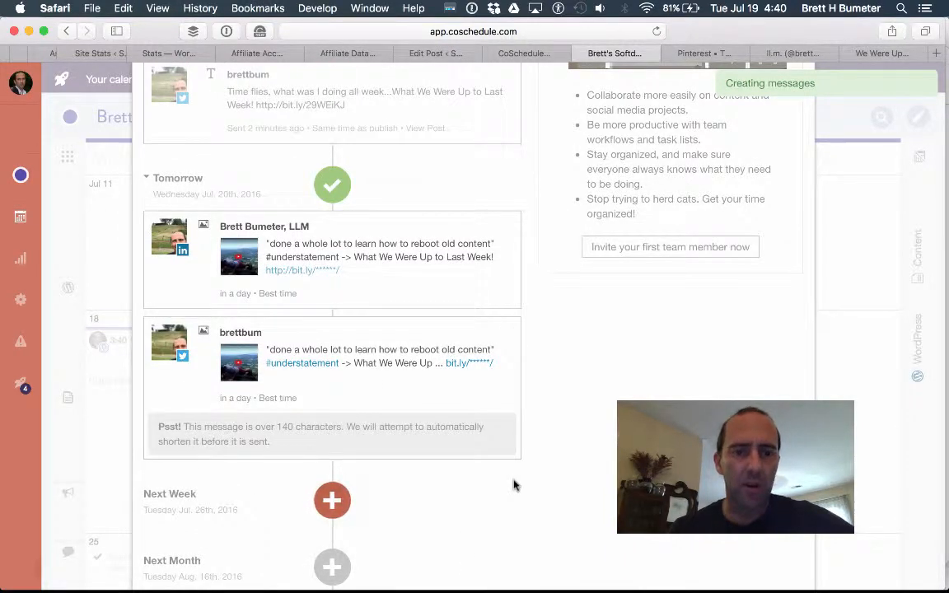
{"action": "scroll", "coordinate": [513, 485], "scroll_direction": "down", "scroll_amount": 5}
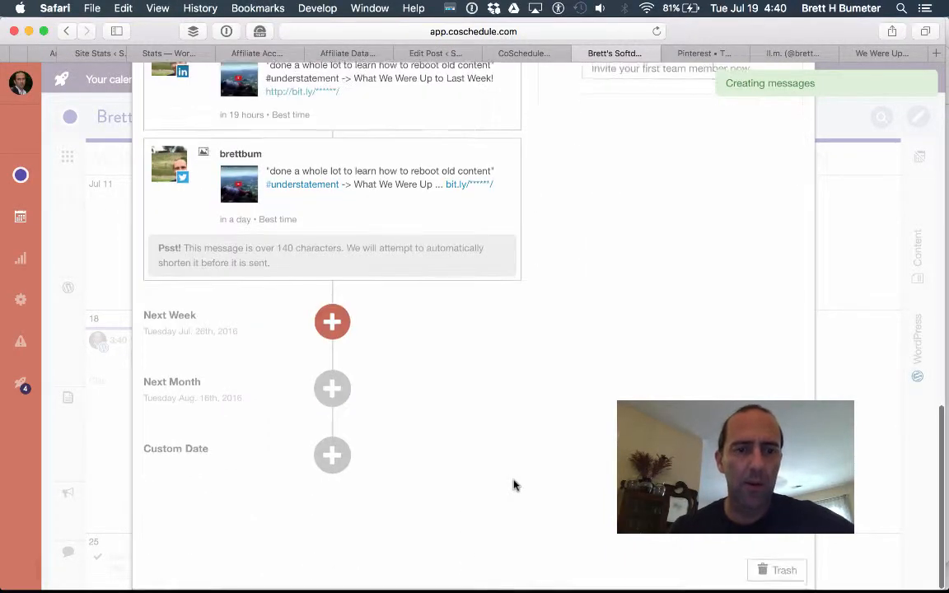
{"action": "left_click", "coordinate": [333, 323]}
{"action": "left_click", "coordinate": [325, 381]}
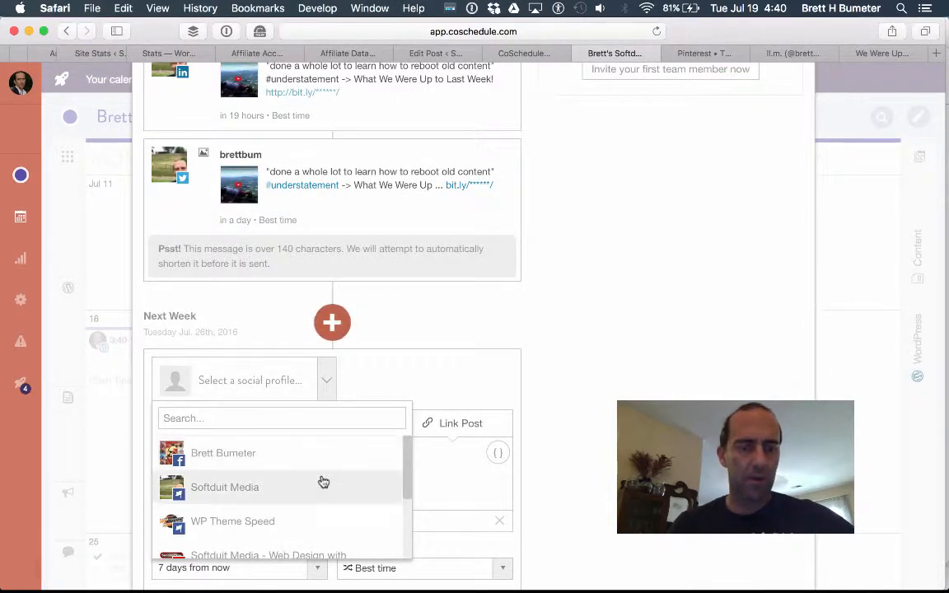
Set Twitter as the profile for the next-week link post, scheduled 7 days from now.
{"action": "scroll", "coordinate": [322, 482], "scroll_direction": "down", "scroll_amount": 3}
{"action": "scroll", "coordinate": [322, 482], "scroll_direction": "down", "scroll_amount": 1}
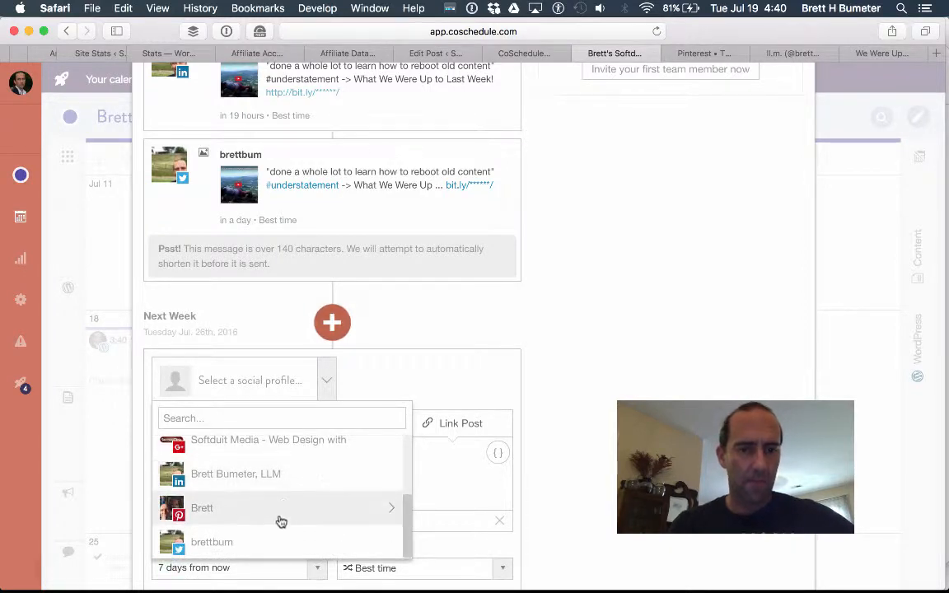
{"action": "left_click", "coordinate": [266, 536]}
{"action": "left_click", "coordinate": [565, 436]}
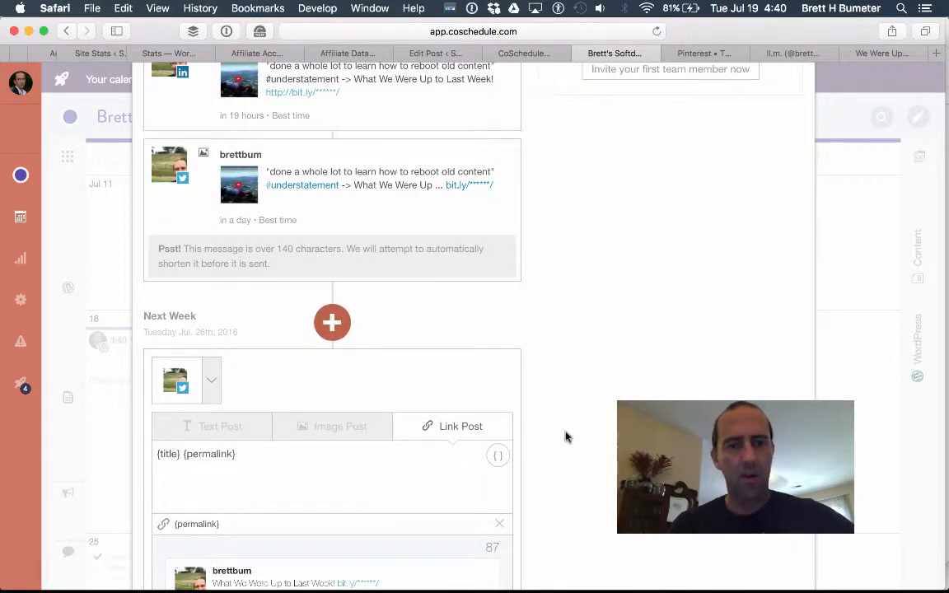
{"action": "scroll", "coordinate": [565, 436], "scroll_direction": "down", "scroll_amount": 1}
{"action": "scroll", "coordinate": [565, 436], "scroll_direction": "down", "scroll_amount": 2}
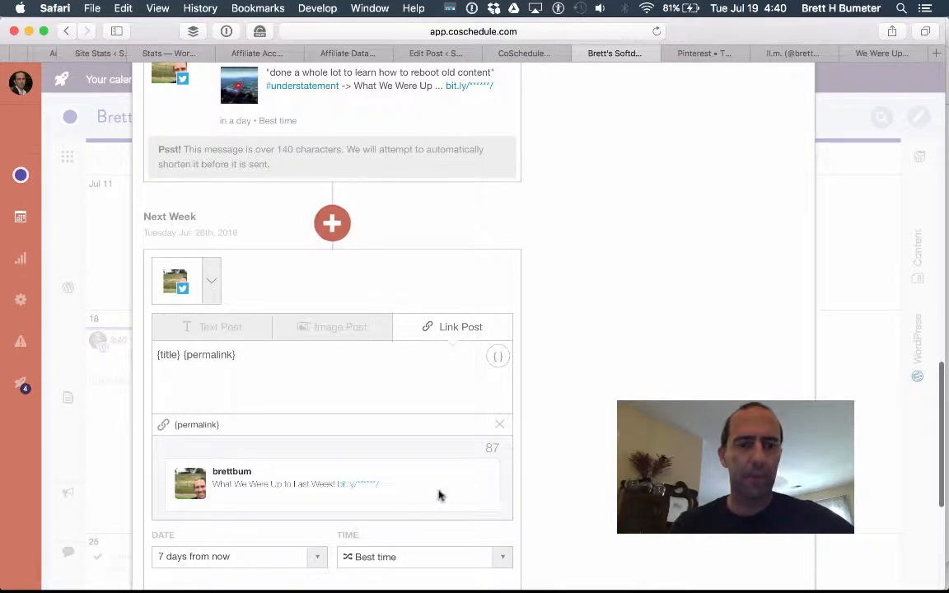
{"action": "scroll", "coordinate": [276, 367], "scroll_direction": "down", "scroll_amount": 5}
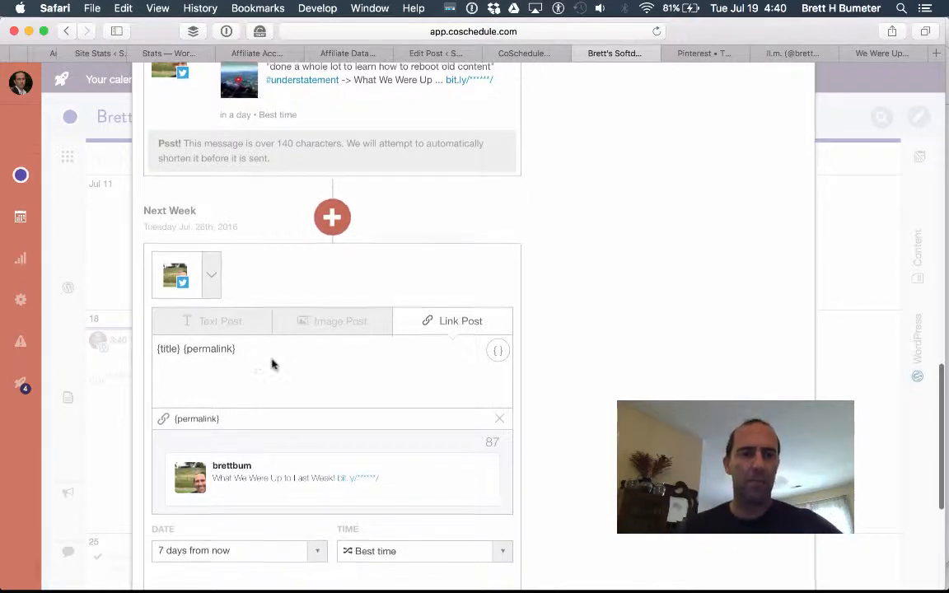
In the blog post, select the sentence 'Last week was a super, super busy week'.
{"action": "left_click", "coordinate": [875, 54]}
{"action": "scroll", "coordinate": [443, 404], "scroll_direction": "up", "scroll_amount": 3}
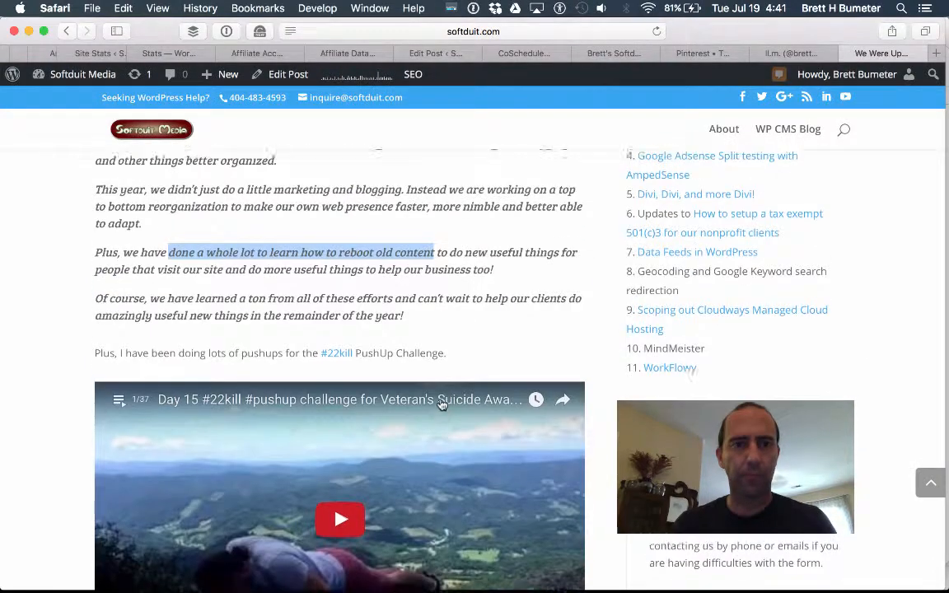
{"action": "scroll", "coordinate": [443, 404], "scroll_direction": "up", "scroll_amount": 3}
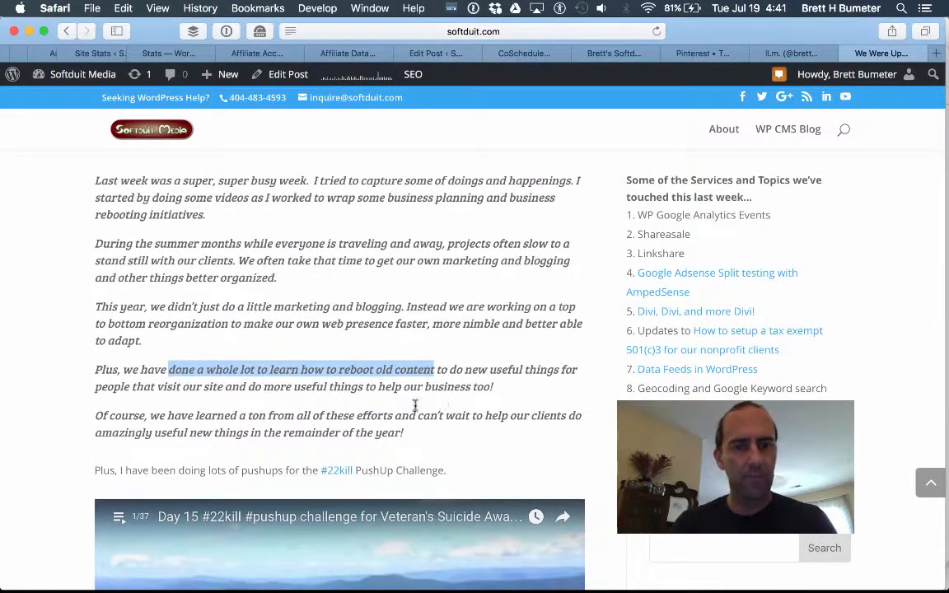
{"action": "scroll", "coordinate": [334, 400], "scroll_direction": "up", "scroll_amount": 3}
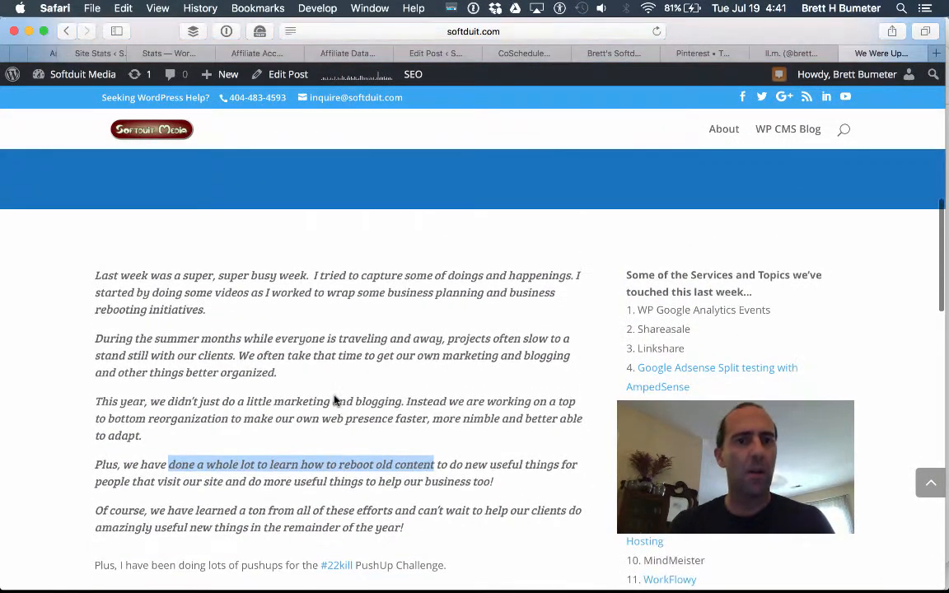
{"action": "left_click", "coordinate": [307, 278]}
{"action": "left_click_drag", "start_coordinate": [307, 277], "coordinate": [105, 265]}
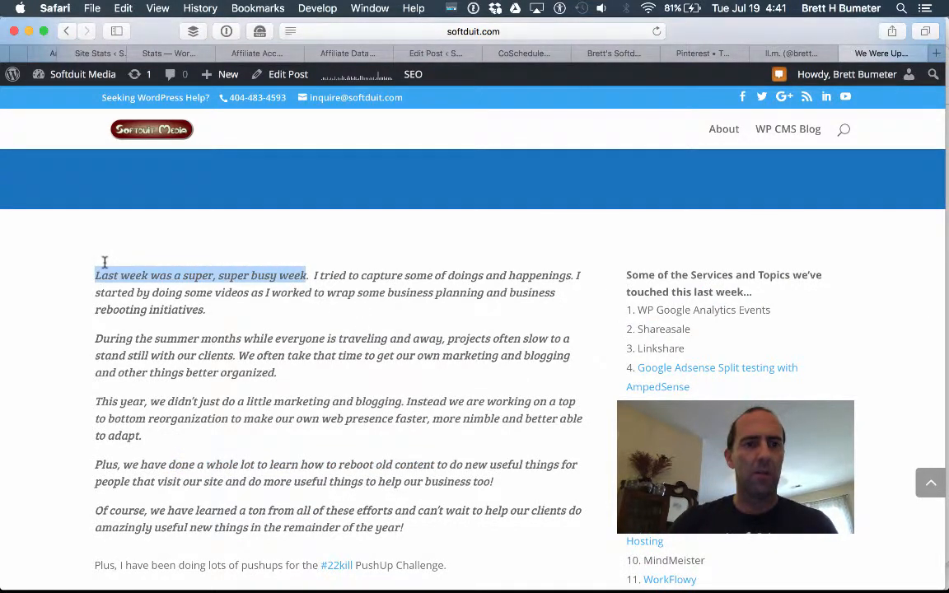
Browse the post's project slider forward two slides.
{"action": "scroll", "coordinate": [374, 346], "scroll_direction": "up", "scroll_amount": 5}
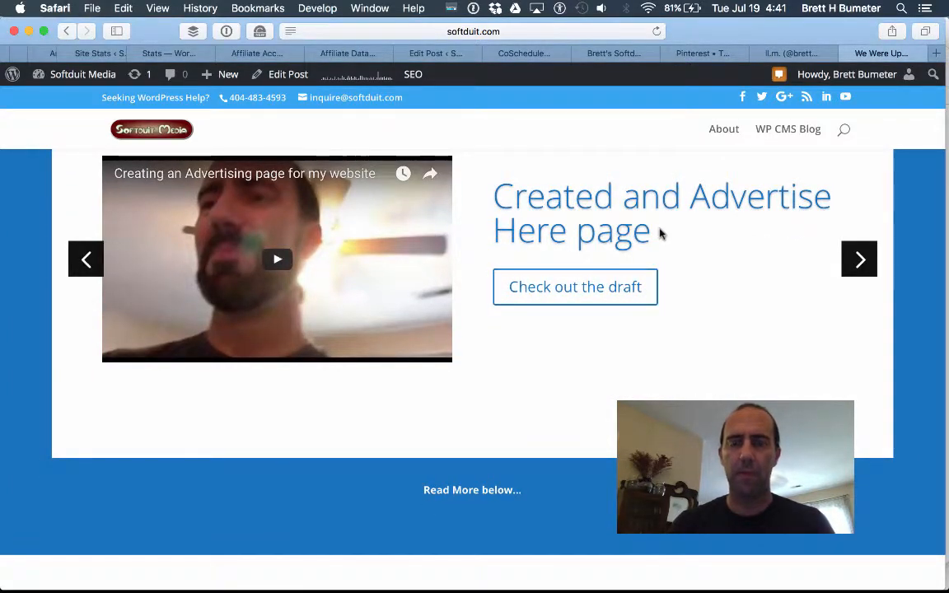
{"action": "left_click", "coordinate": [859, 259]}
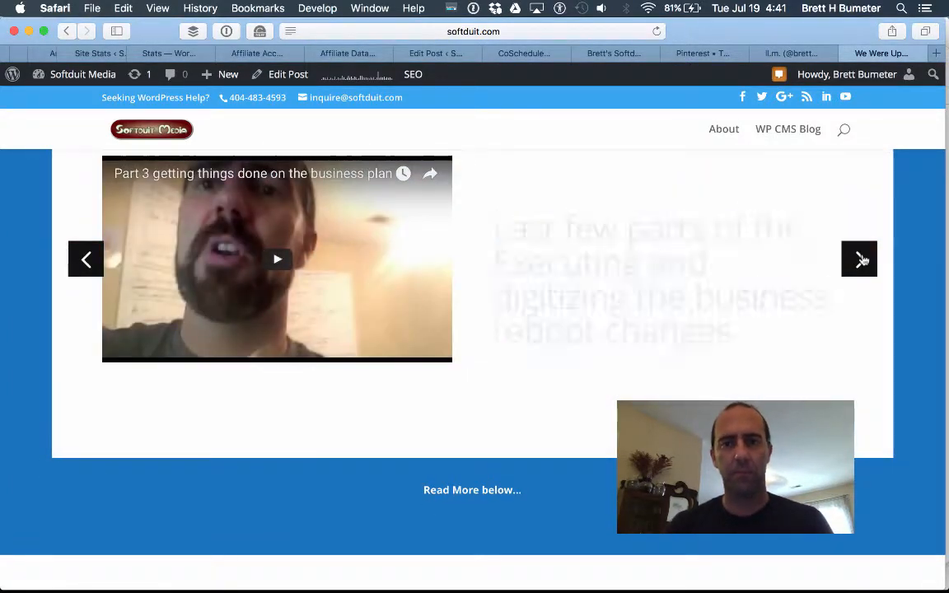
{"action": "left_click", "coordinate": [859, 259]}
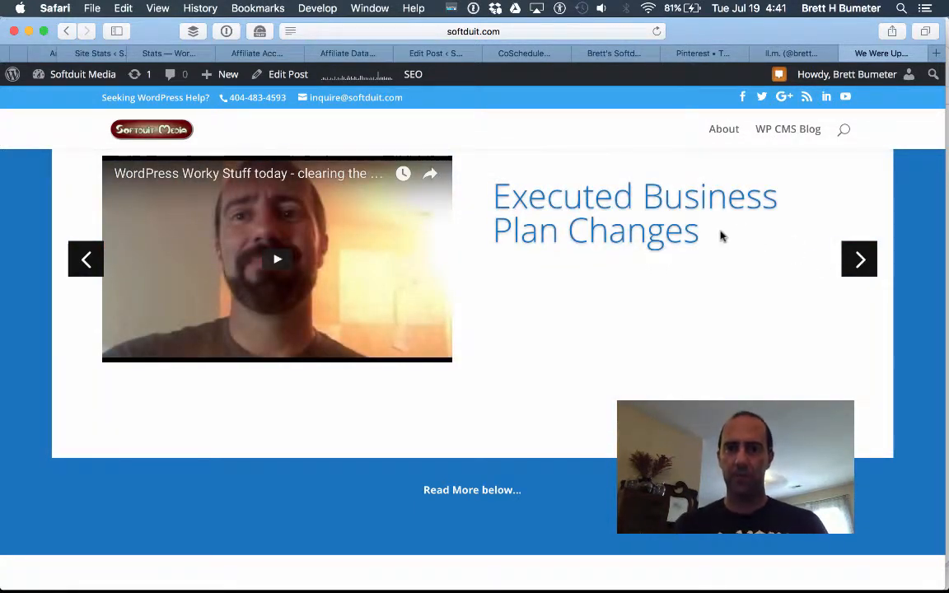
{"action": "left_click_drag", "start_coordinate": [709, 233], "coordinate": [517, 206]}
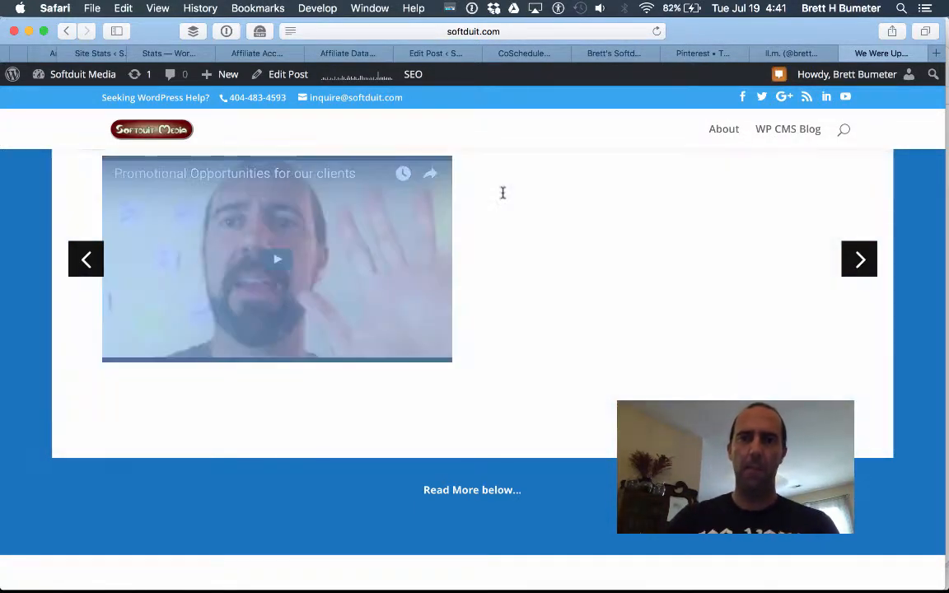
{"action": "left_click", "coordinate": [539, 54]}
Prefix the next-week tweet with '2 Weeks ago - I was executing the new business plan & more ->' and add it.
{"action": "left_click", "coordinate": [618, 53]}
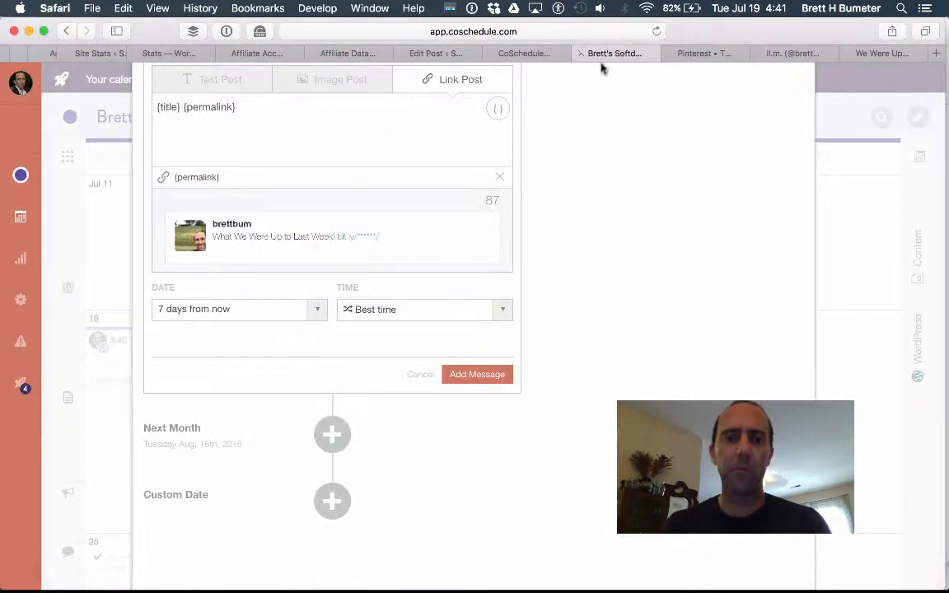
{"action": "scroll", "coordinate": [368, 204], "scroll_direction": "up", "scroll_amount": 3}
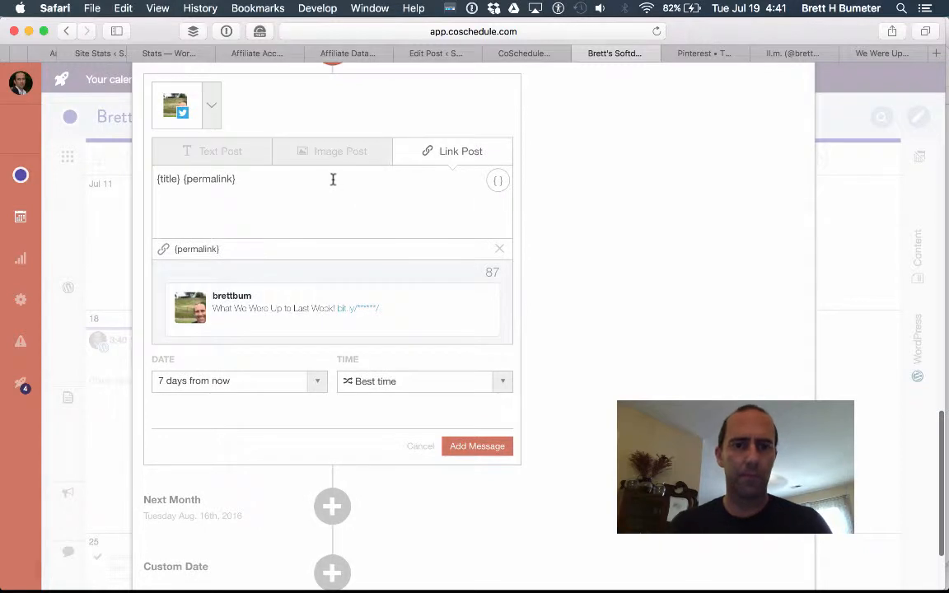
{"action": "left_click", "coordinate": [332, 180]}
{"action": "type", "text": "2 Weeks a"}
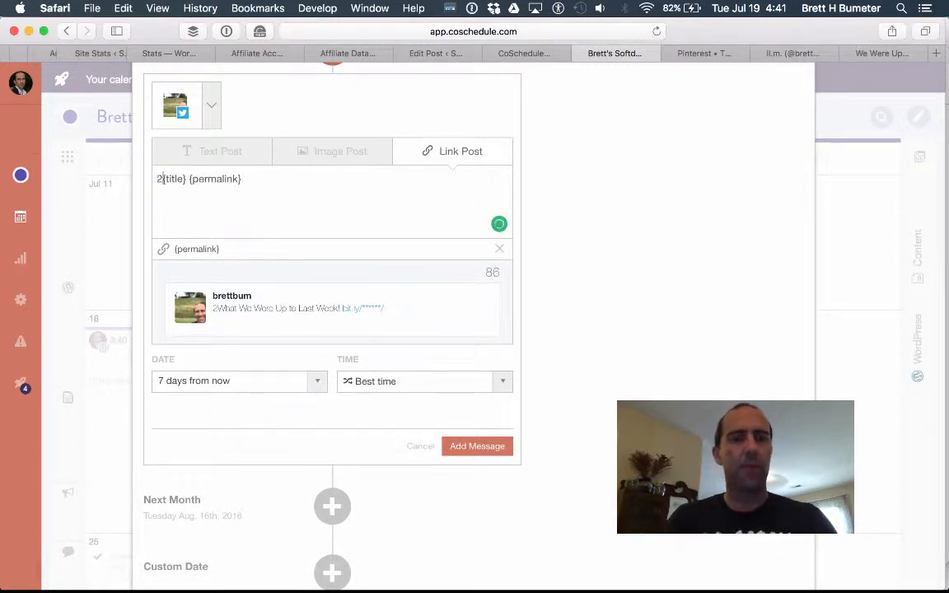
{"action": "type", "text": "go - I was"}
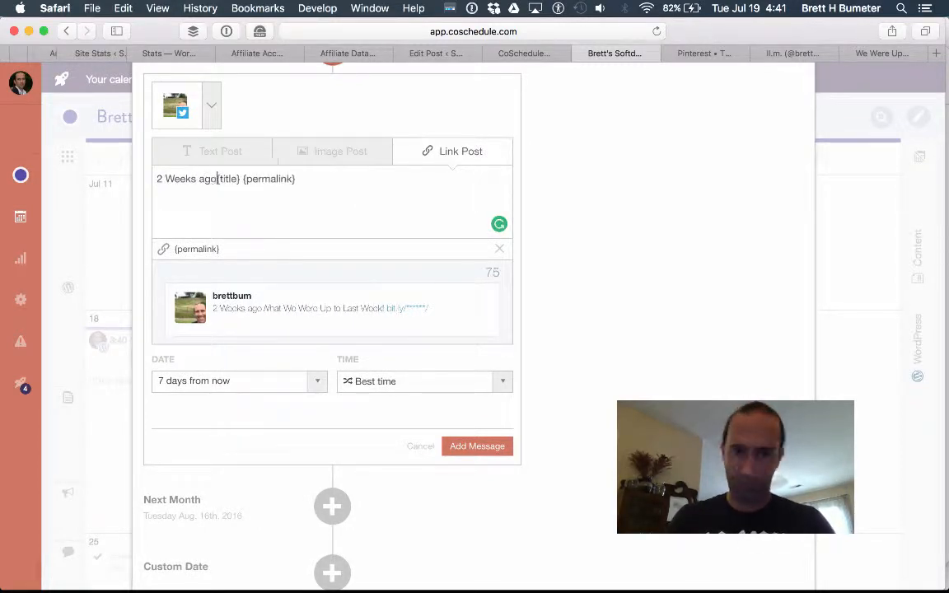
{"action": "type", "text": " executing "}
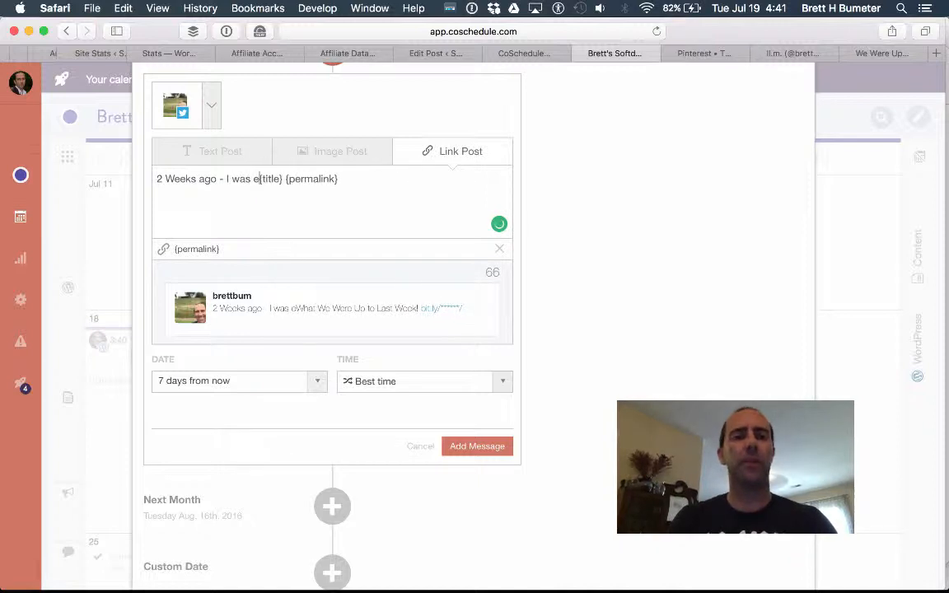
{"action": "type", "text": "the new busines"}
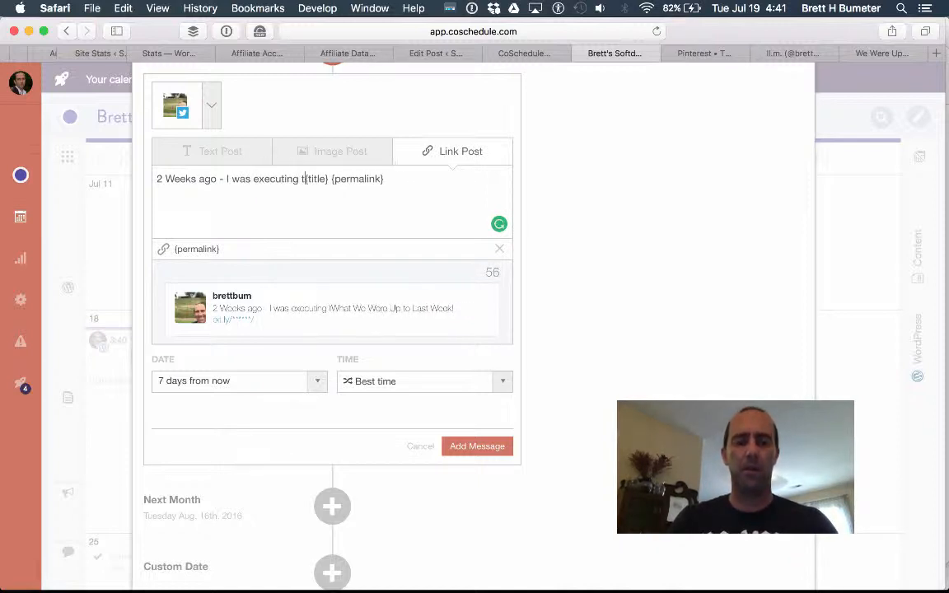
{"action": "type", "text": "s plan & more "}
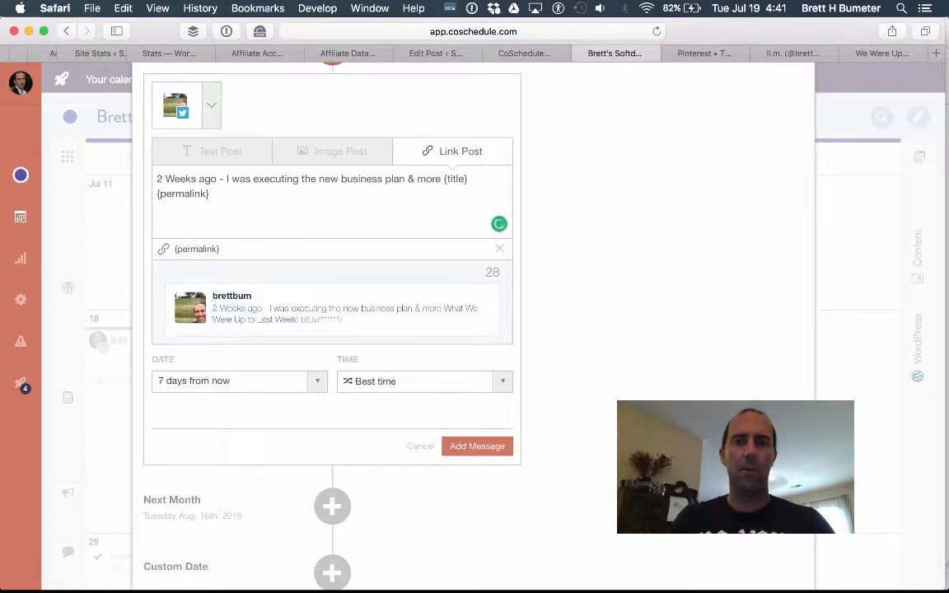
{"action": "type", "text": "->"}
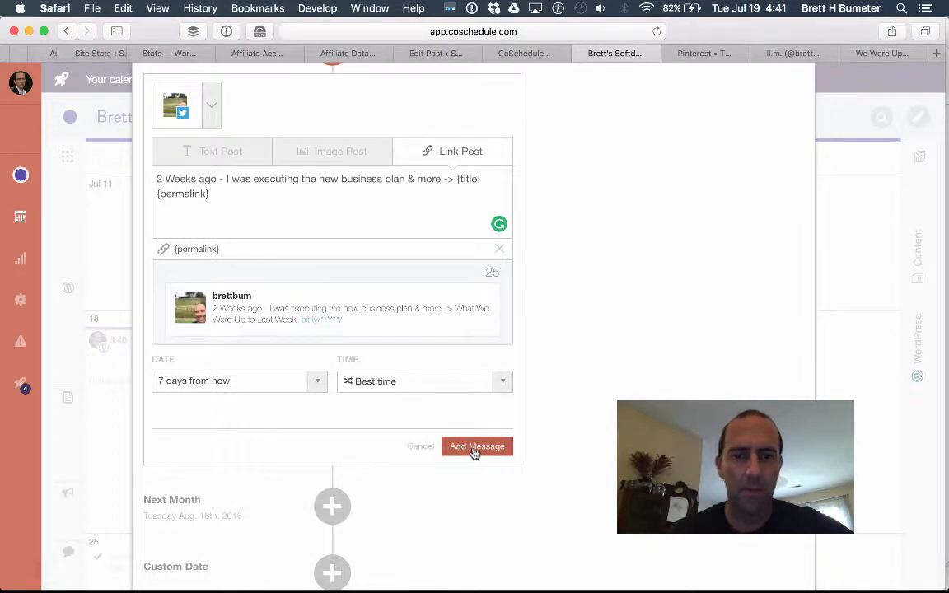
{"action": "left_click", "coordinate": [474, 452]}
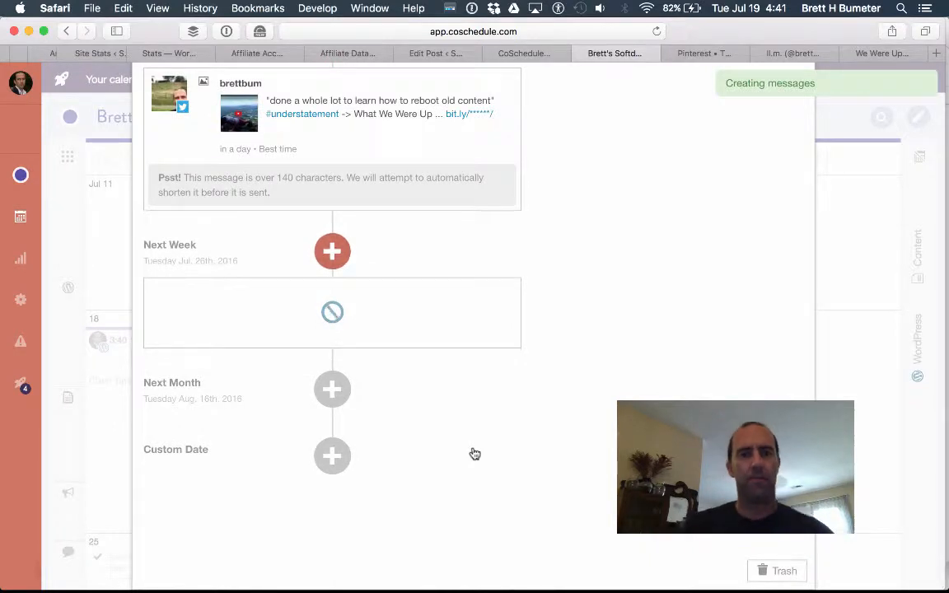
Queue a Next Month Twitter message reading 'Flash back to a month ago! Wow!' before the title and link.
{"action": "left_click", "coordinate": [330, 406]}
{"action": "left_click", "coordinate": [321, 460]}
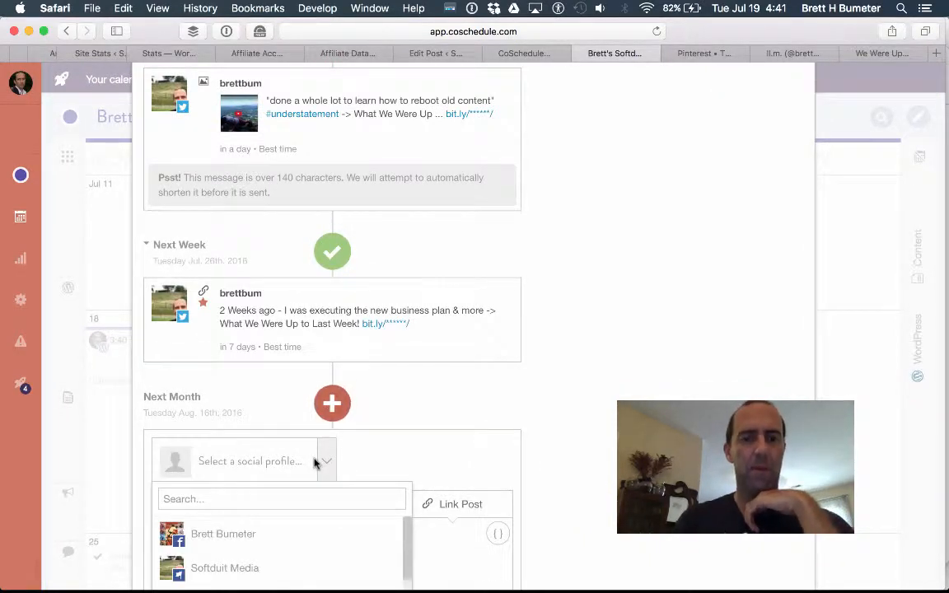
{"action": "scroll", "coordinate": [330, 519], "scroll_direction": "down", "scroll_amount": 10}
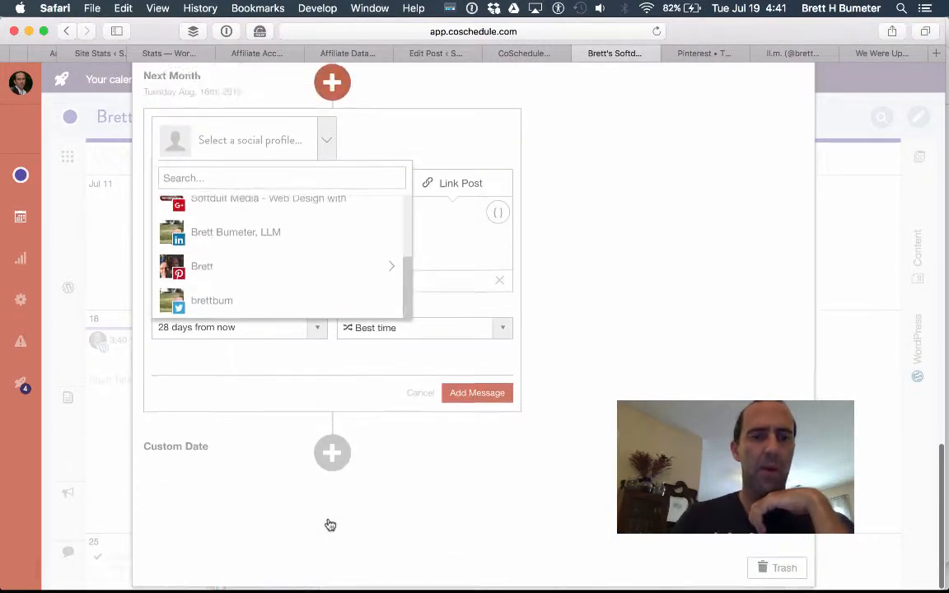
{"action": "left_click", "coordinate": [322, 152]}
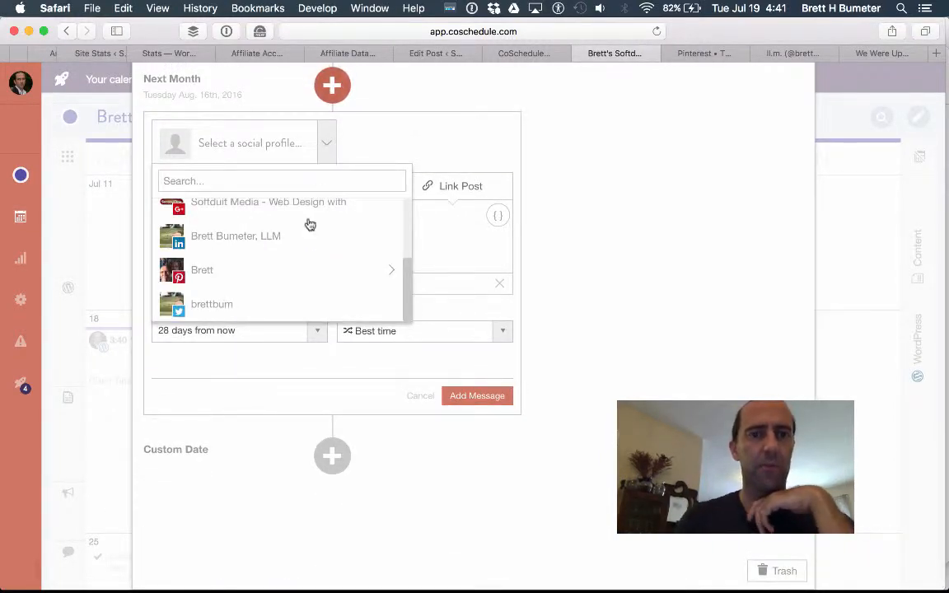
{"action": "left_click", "coordinate": [306, 312]}
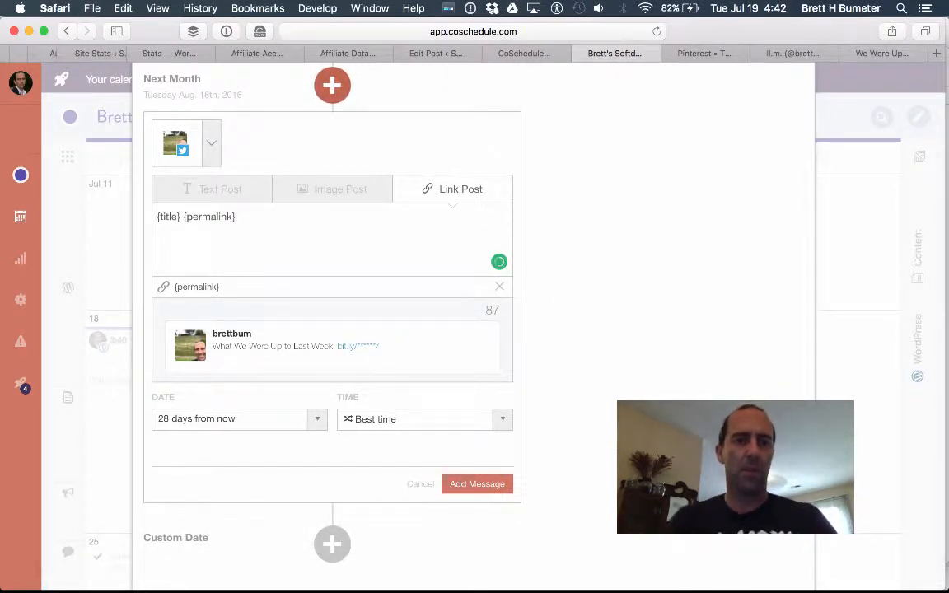
{"action": "type", "text": "Flash back to"}
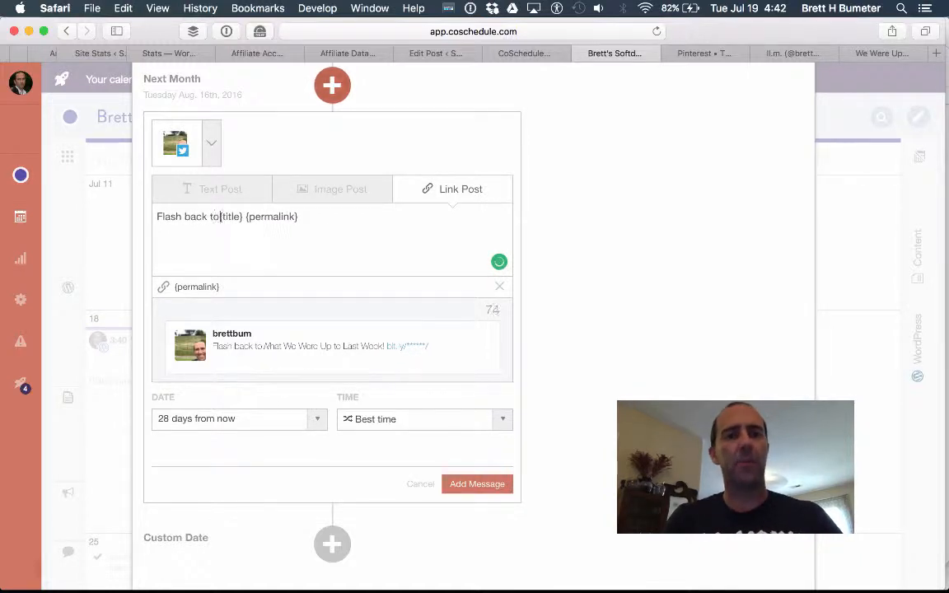
{"action": "type", "text": " a month ag"}
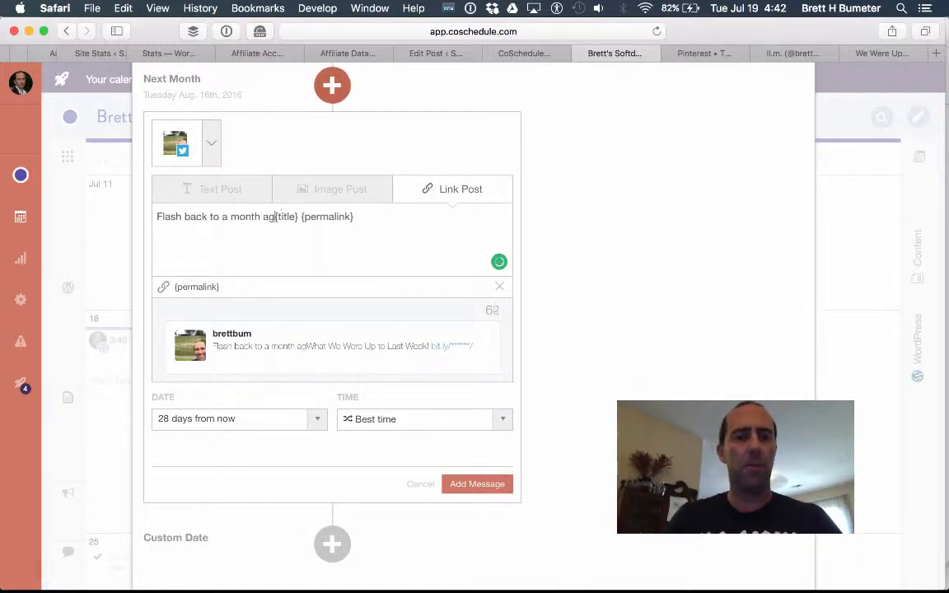
{"action": "type", "text": "o! Wow!"}
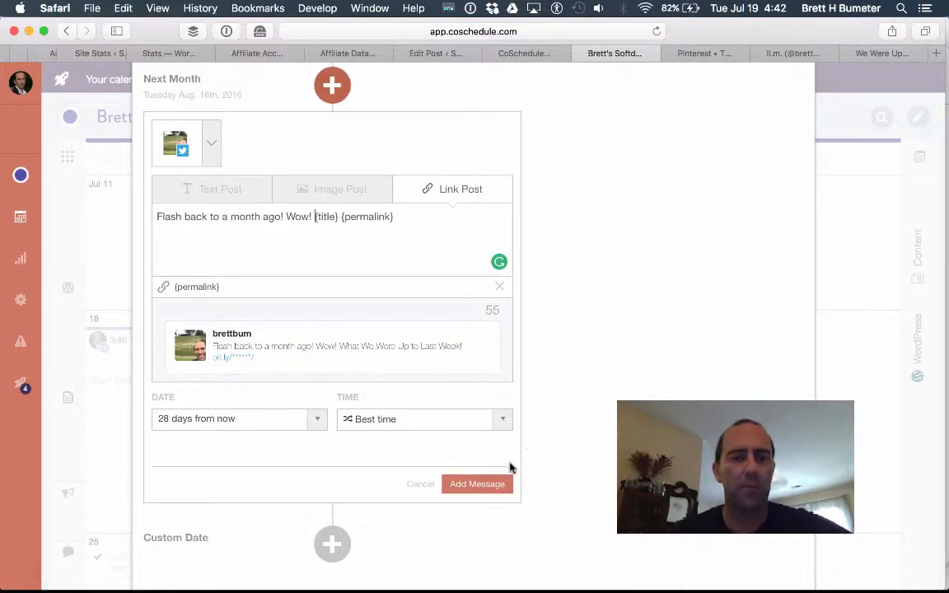
{"action": "left_click", "coordinate": [479, 484]}
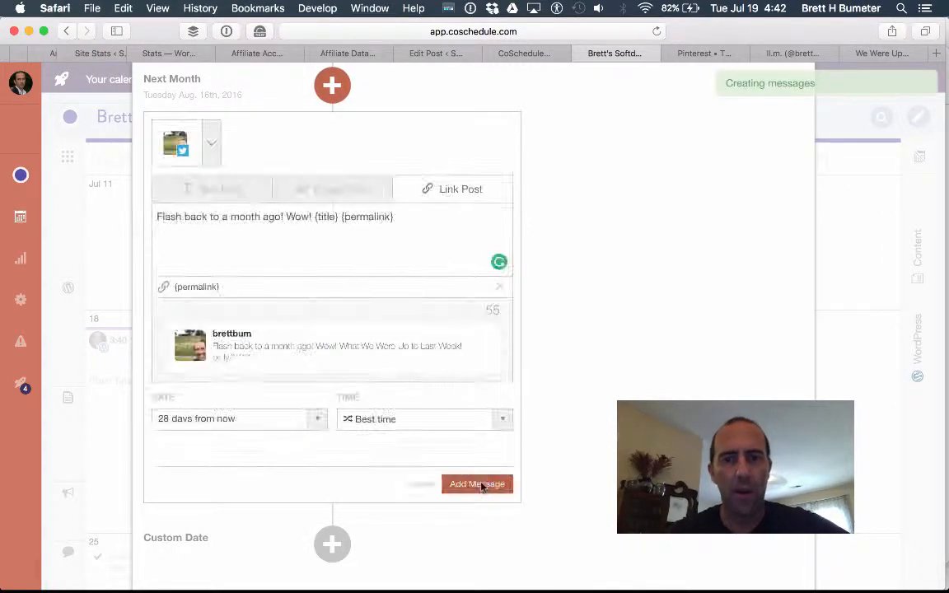
{"action": "scroll", "coordinate": [601, 274], "scroll_direction": "up", "scroll_amount": 10}
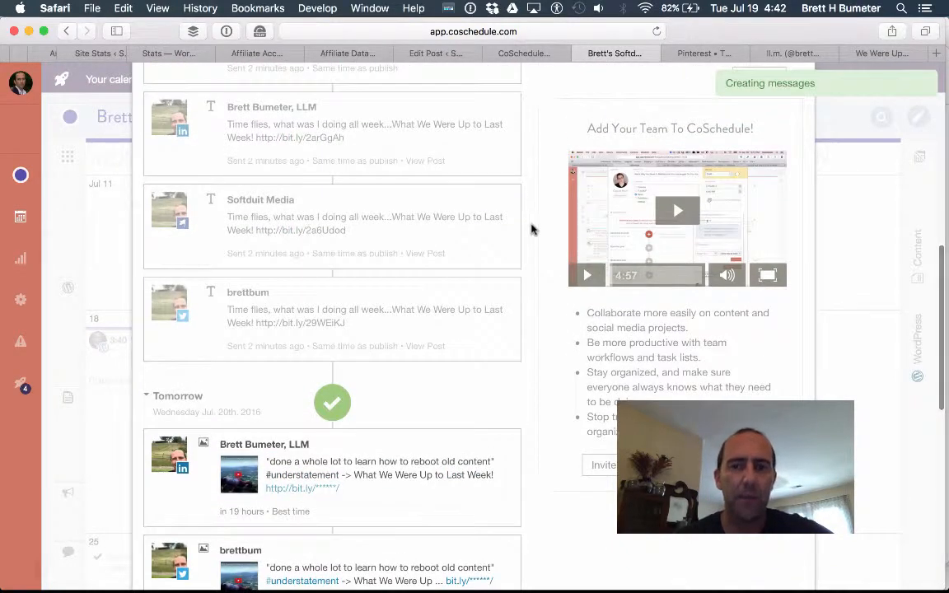
Reopen the next-month tweet, try the Softduit Media Google+ page, then revert to Twitter.
{"action": "scroll", "coordinate": [532, 229], "scroll_direction": "up", "scroll_amount": 10}
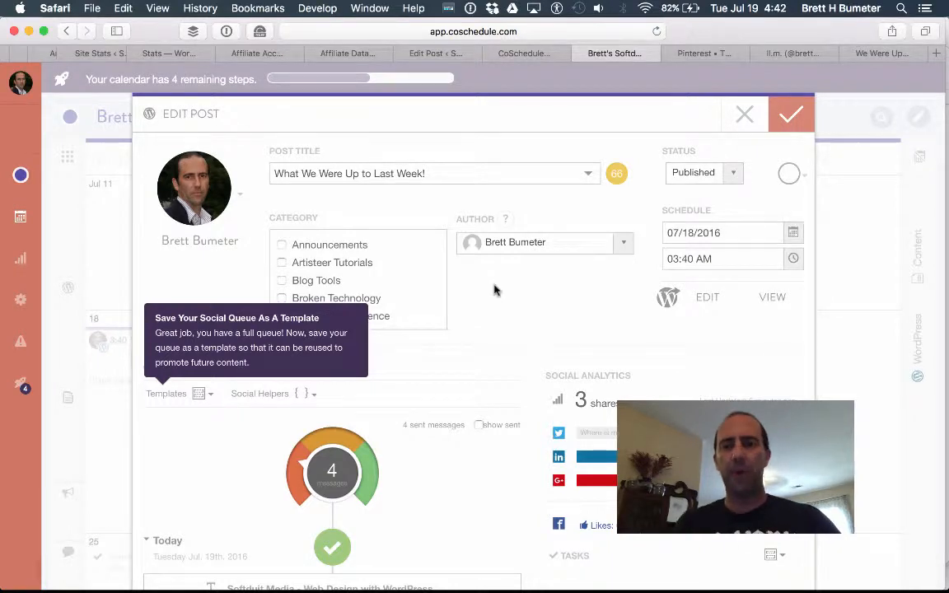
{"action": "scroll", "coordinate": [495, 289], "scroll_direction": "down", "scroll_amount": 8}
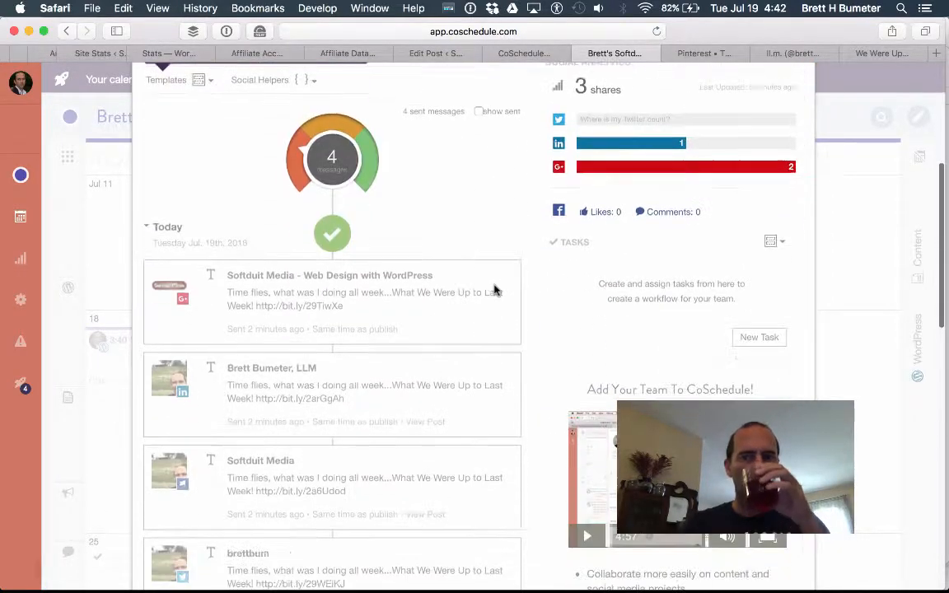
{"action": "scroll", "coordinate": [494, 289], "scroll_direction": "up", "scroll_amount": 8}
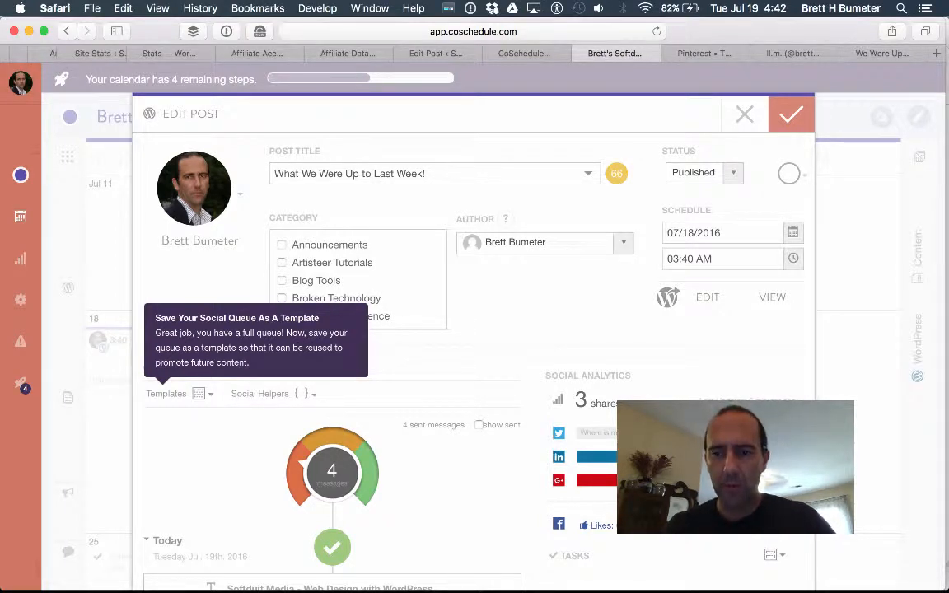
{"action": "scroll", "coordinate": [555, 423], "scroll_direction": "down", "scroll_amount": 15}
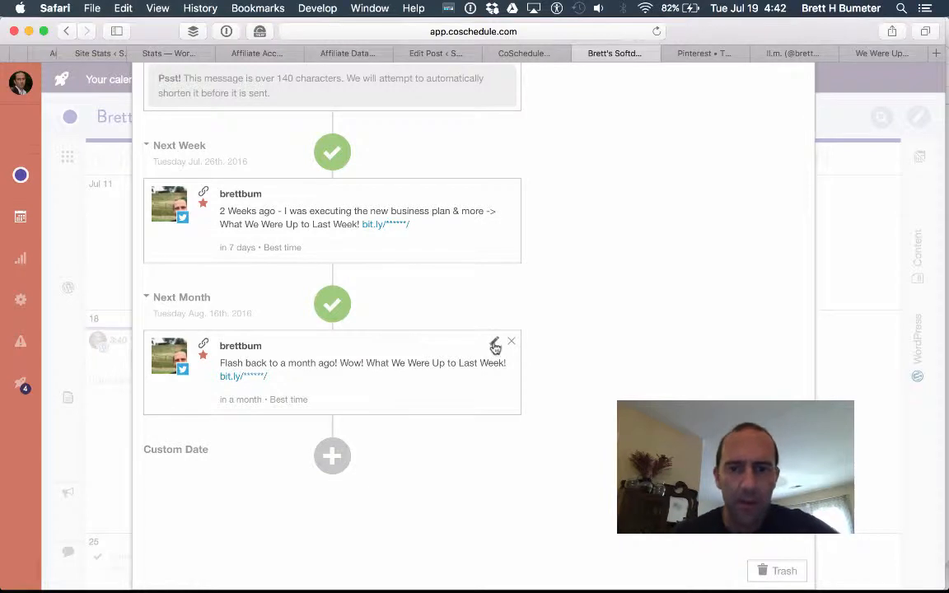
{"action": "left_click", "coordinate": [493, 345]}
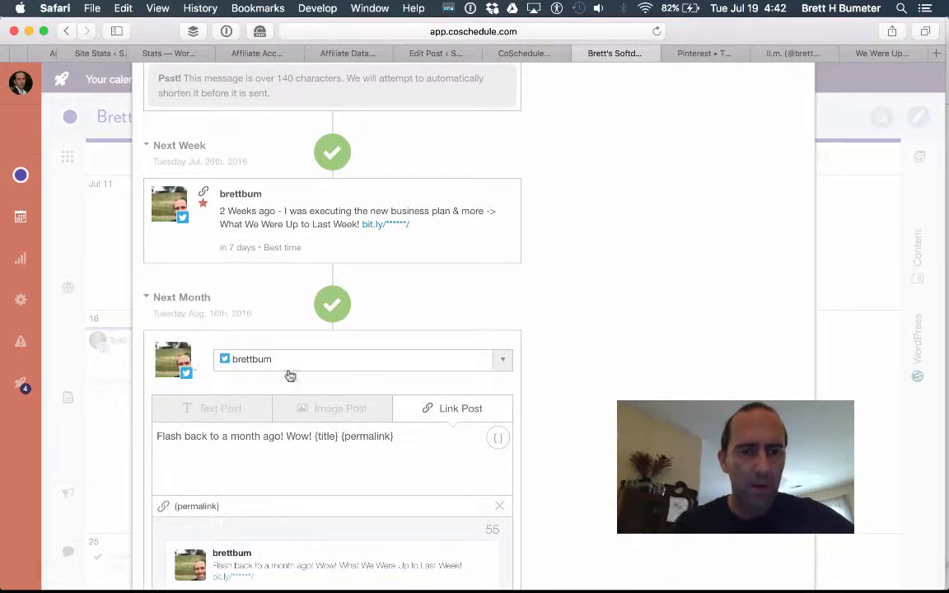
{"action": "left_click", "coordinate": [504, 362]}
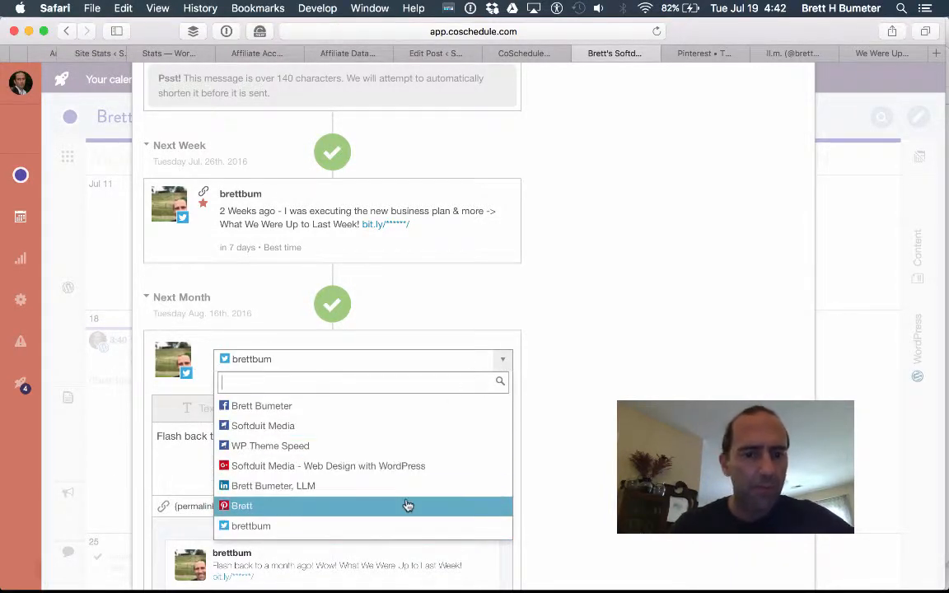
{"action": "left_click", "coordinate": [391, 465]}
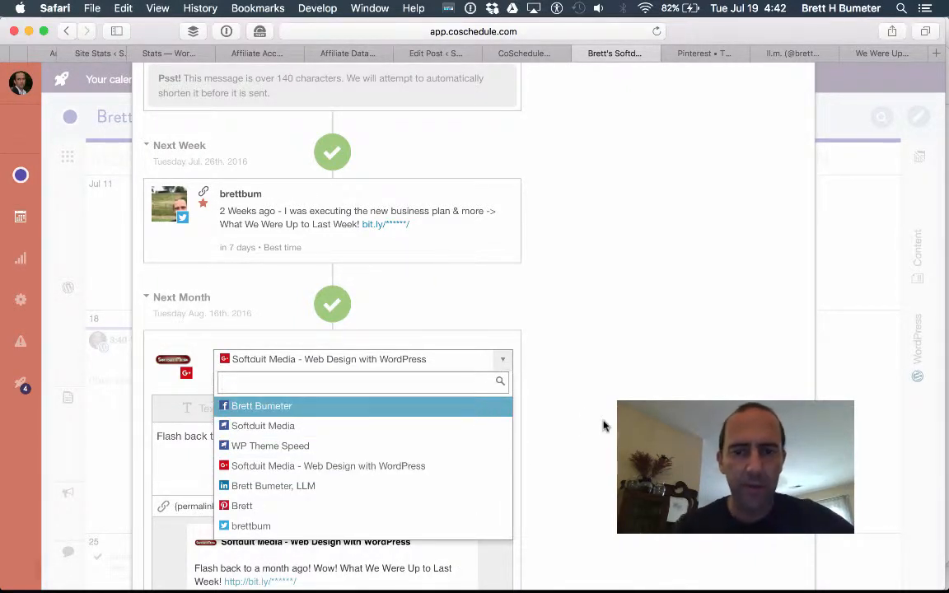
{"action": "left_click", "coordinate": [458, 525]}
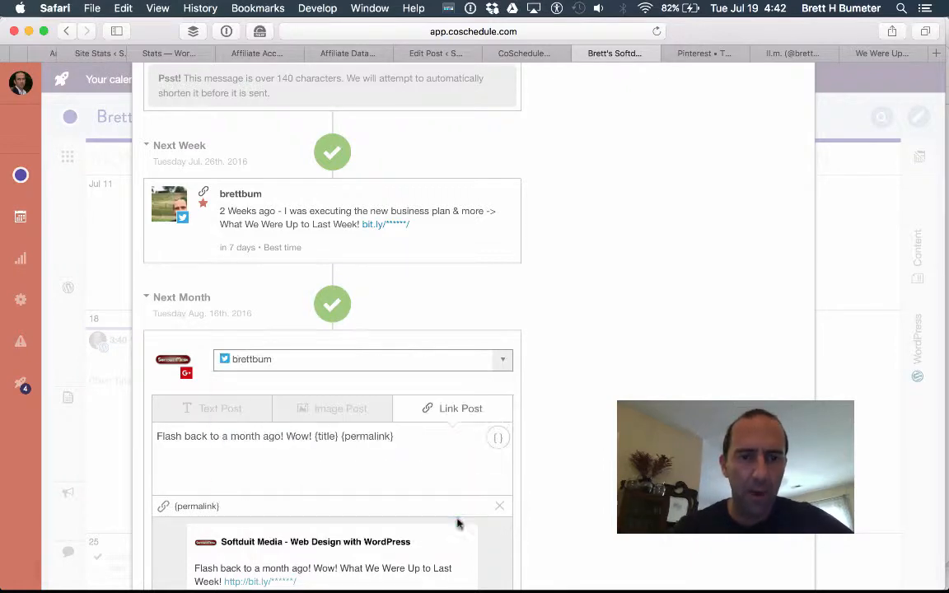
{"action": "scroll", "coordinate": [458, 524], "scroll_direction": "down", "scroll_amount": 10}
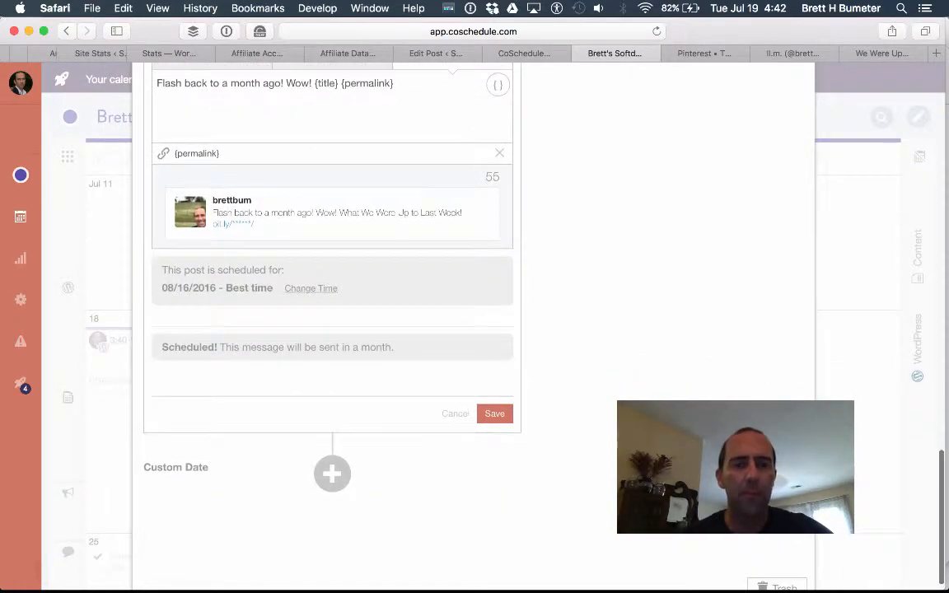
{"action": "scroll", "coordinate": [358, 351], "scroll_direction": "up", "scroll_amount": 10}
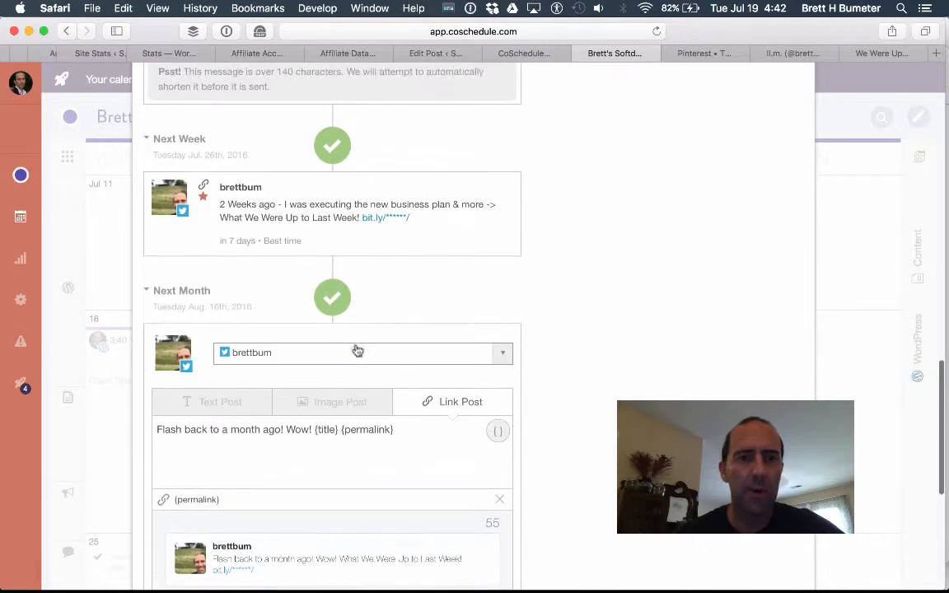
Start a new next-month message and post it to the Softduit Media Google+ page.
{"action": "left_click", "coordinate": [332, 300]}
{"action": "left_click", "coordinate": [330, 355]}
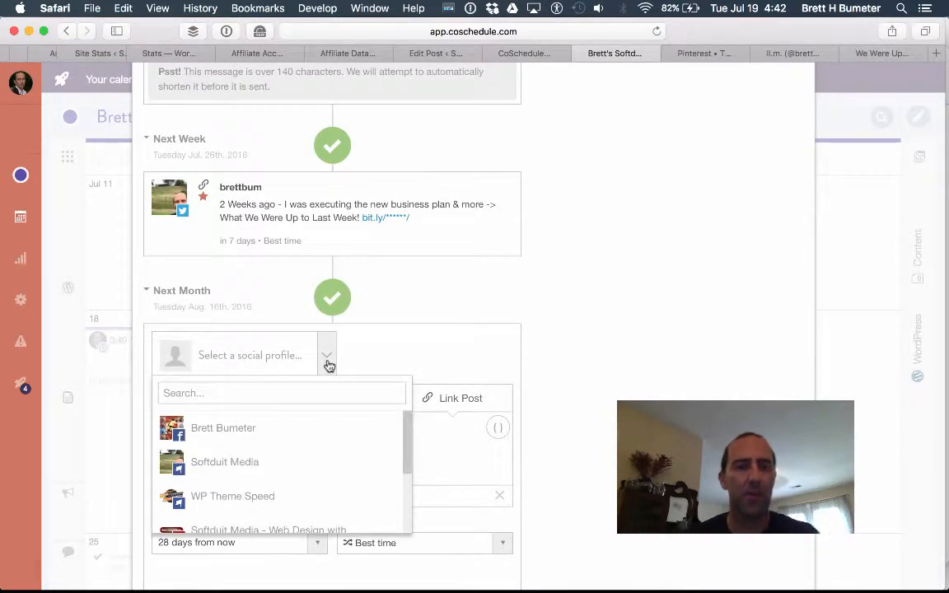
{"action": "scroll", "coordinate": [332, 494], "scroll_direction": "down", "scroll_amount": 3}
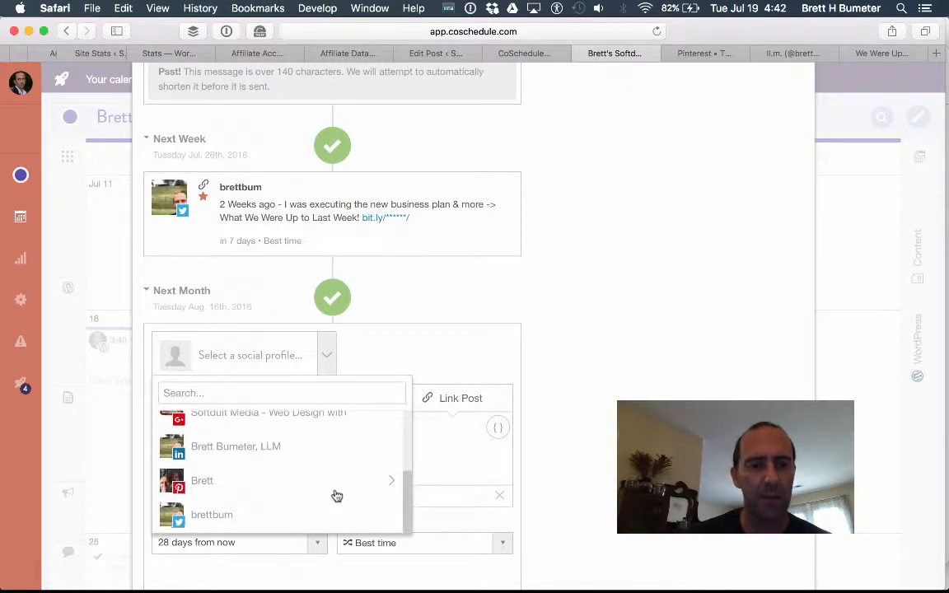
{"action": "left_click", "coordinate": [292, 420]}
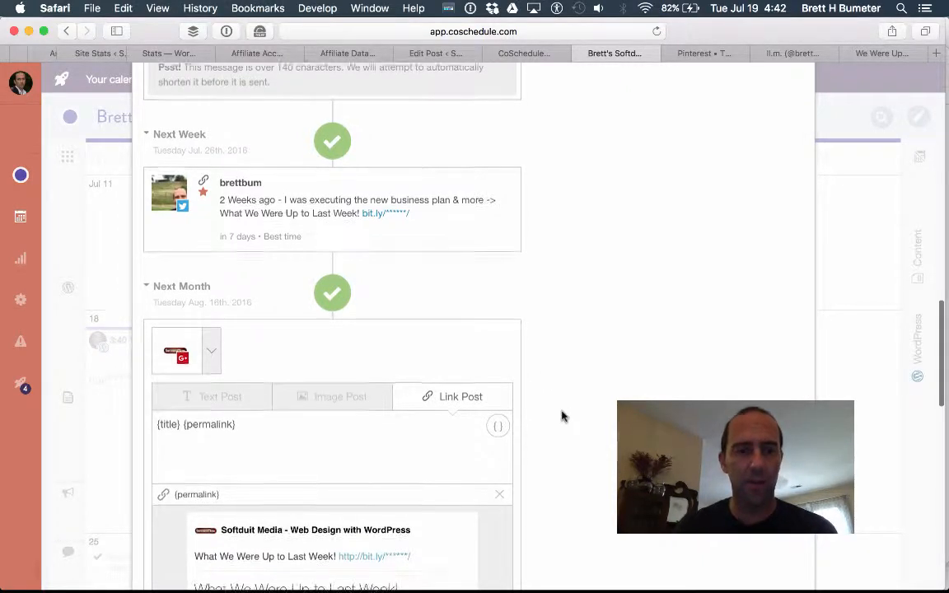
{"action": "scroll", "coordinate": [561, 416], "scroll_direction": "down", "scroll_amount": 5}
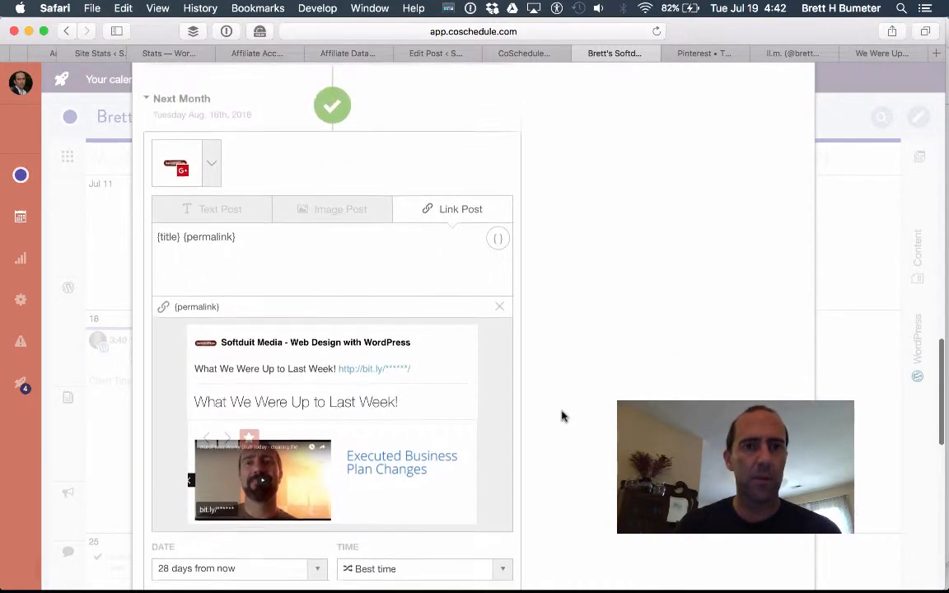
{"action": "scroll", "coordinate": [561, 415], "scroll_direction": "down", "scroll_amount": 5}
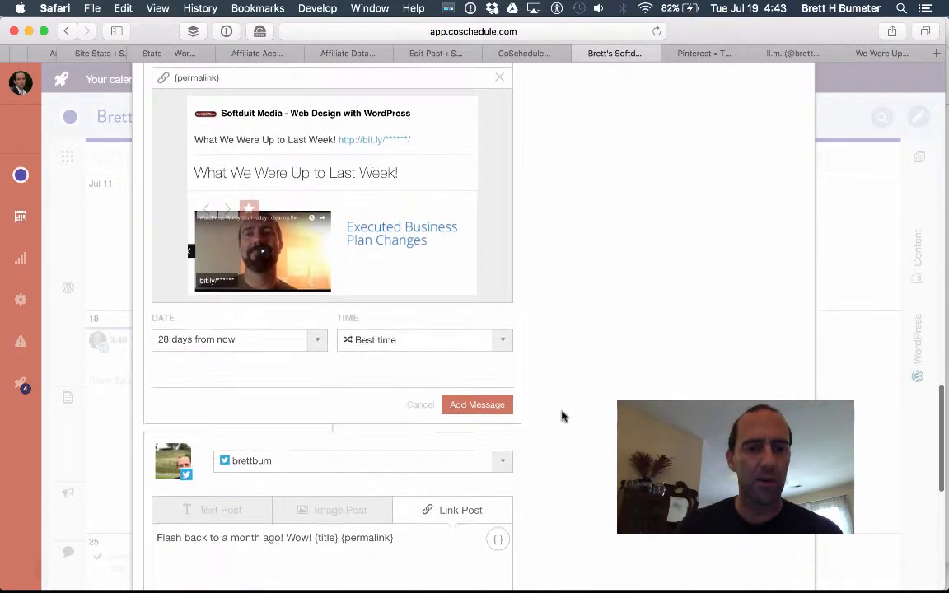
{"action": "scroll", "coordinate": [561, 416], "scroll_direction": "up", "scroll_amount": 5}
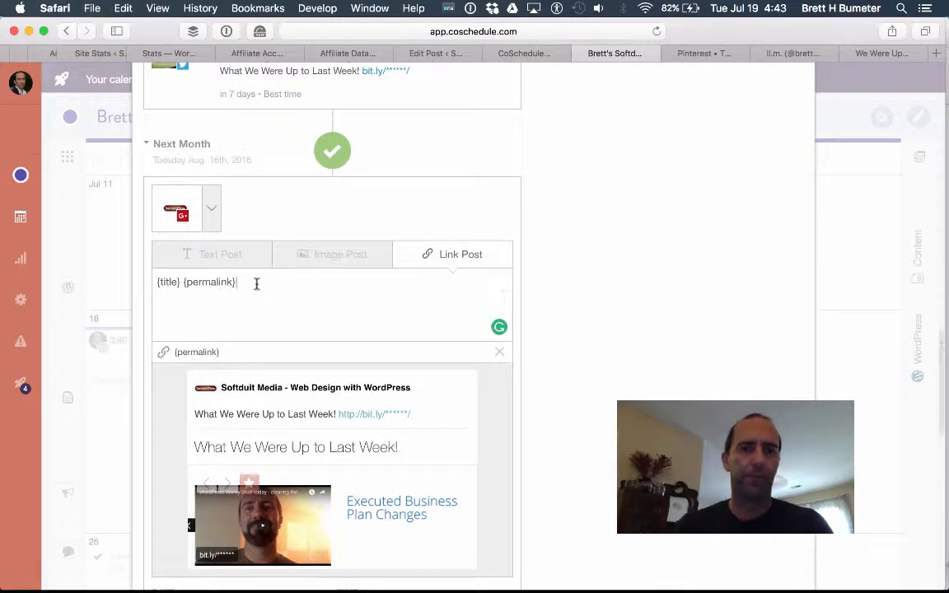
Prefix the text with 'Flash Back to Mid summer -> ', add the message to the queue, and save.
{"action": "type", "text": "Flash "}
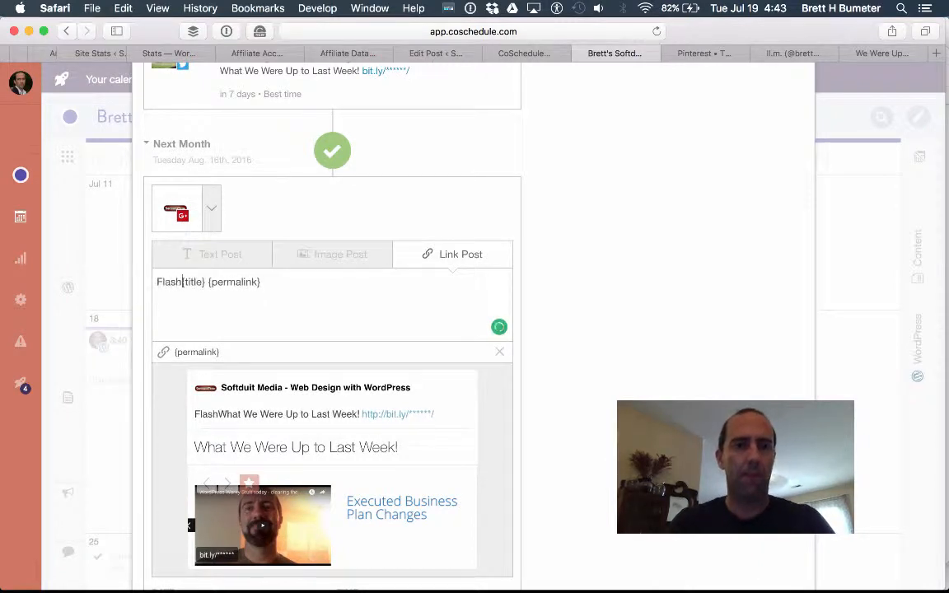
{"action": "type", "text": "Back to M"}
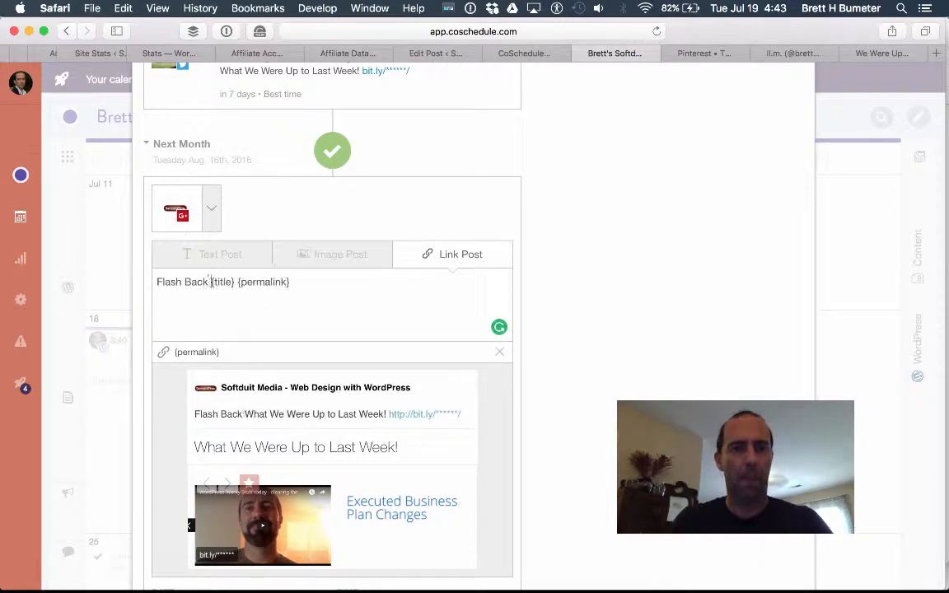
{"action": "type", "text": "id summer "}
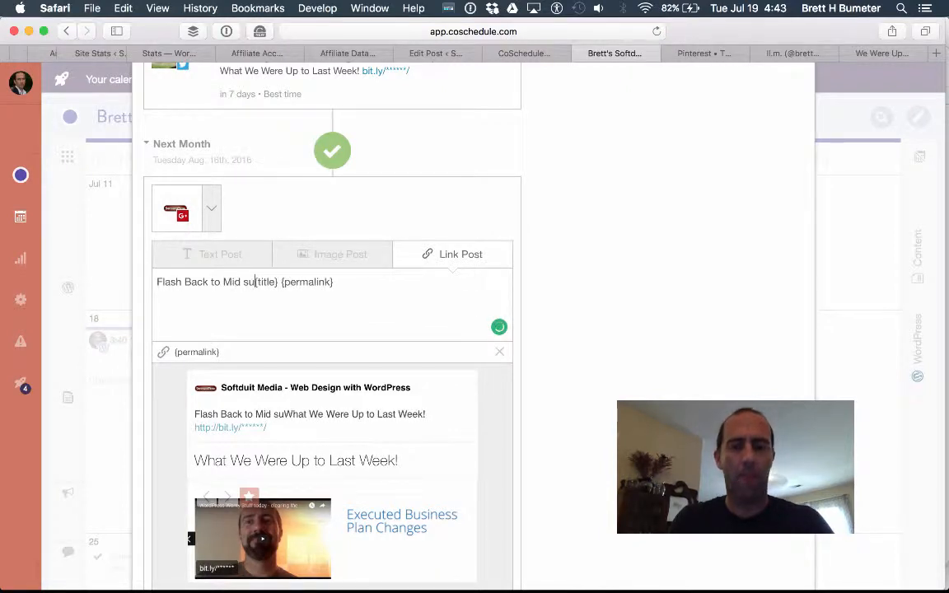
{"action": "type", "text": "_"}
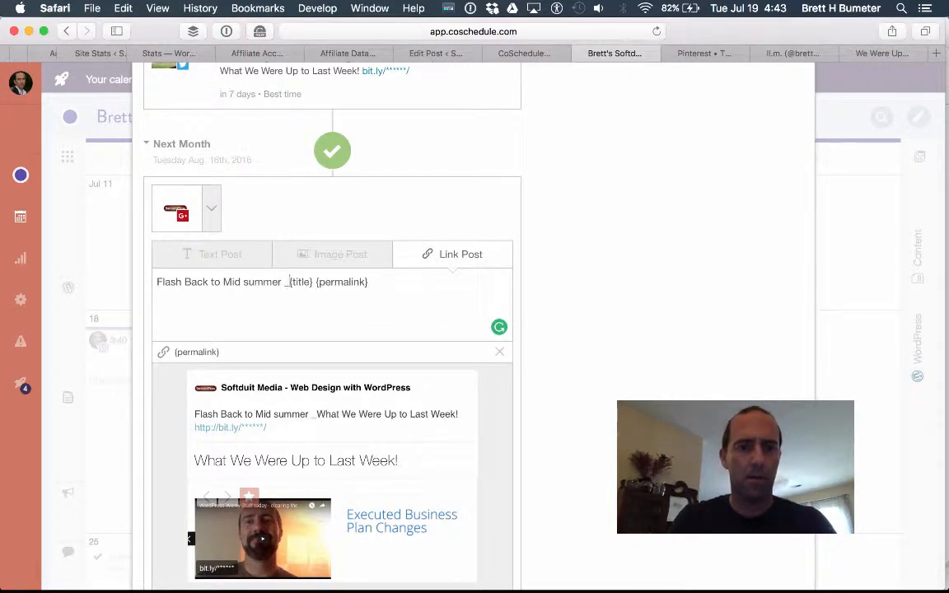
{"action": "key", "text": "BackSpace"}
{"action": "type", "text": "->"}
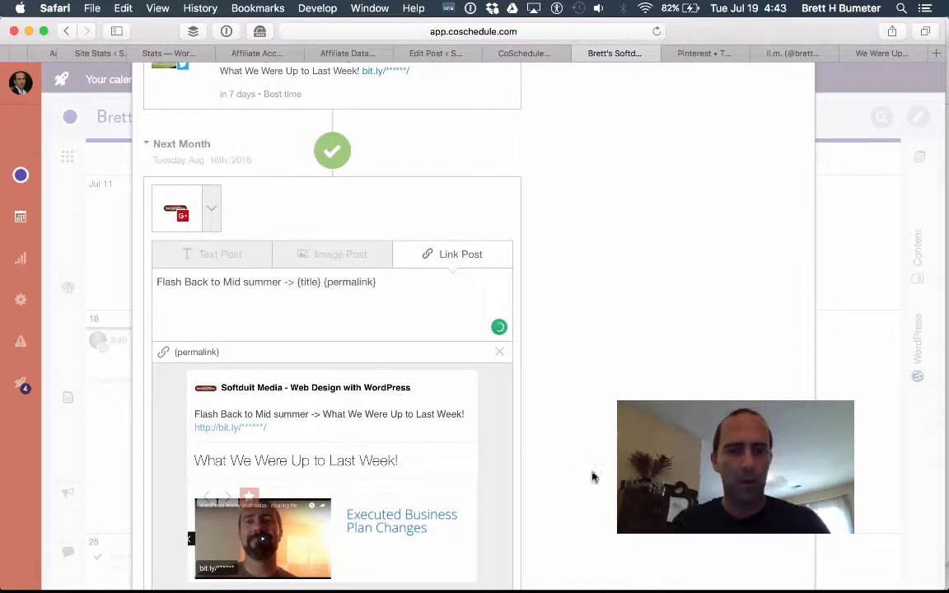
{"action": "scroll", "coordinate": [591, 476], "scroll_direction": "down", "scroll_amount": 5}
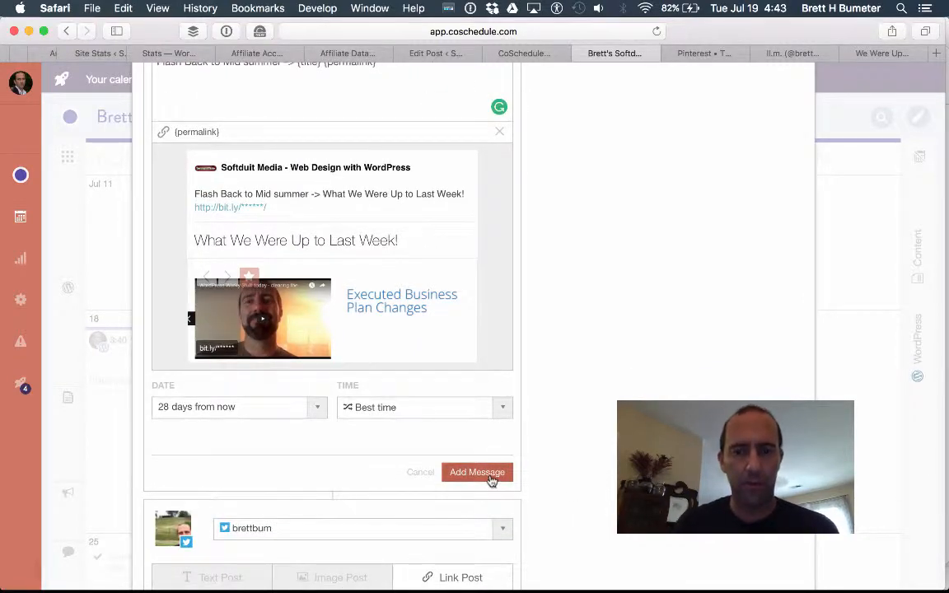
{"action": "left_click", "coordinate": [490, 476]}
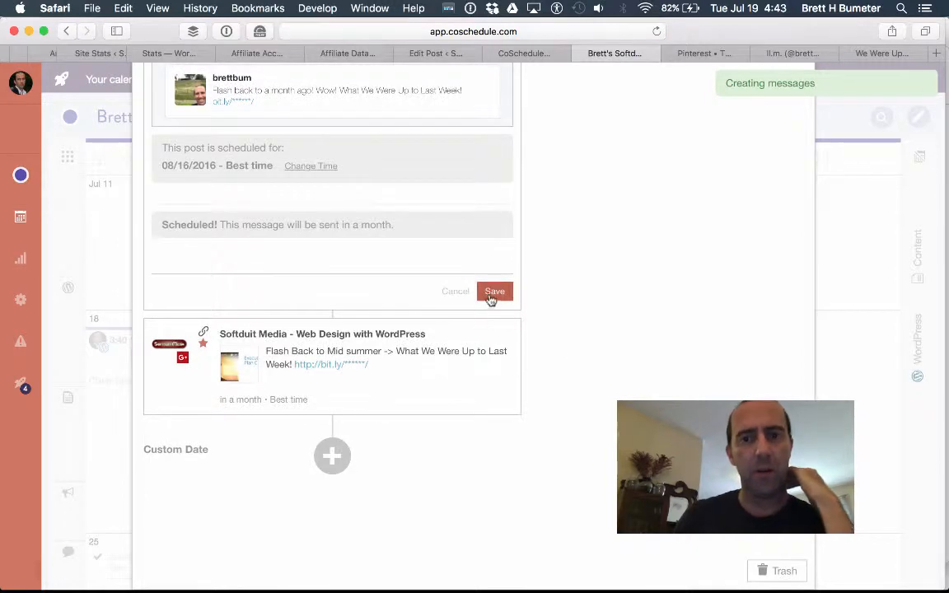
{"action": "left_click", "coordinate": [491, 294]}
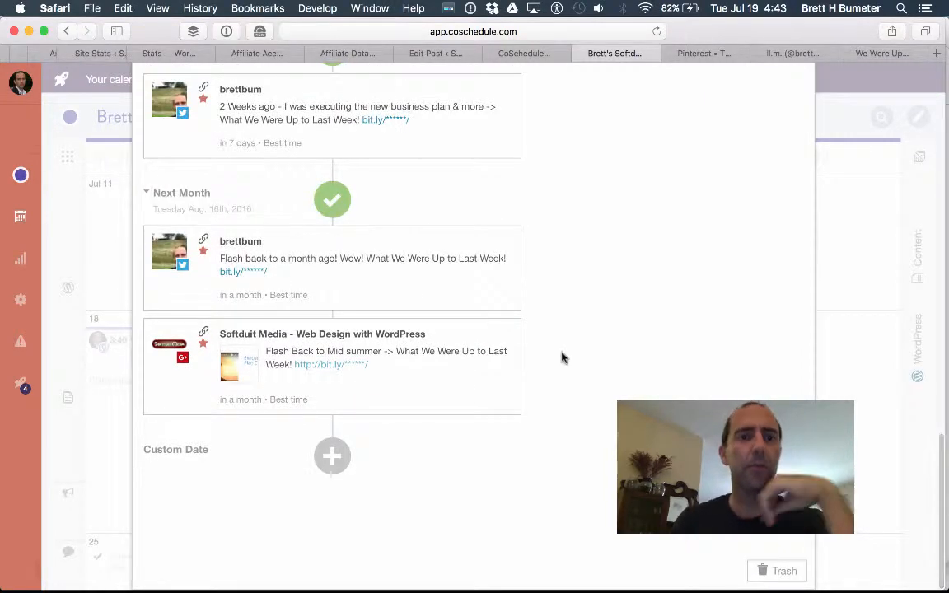
Start a Next Week message targeting only the Softduit Media Google+ profile, dropping Twitter.
{"action": "scroll", "coordinate": [563, 358], "scroll_direction": "up", "scroll_amount": 3}
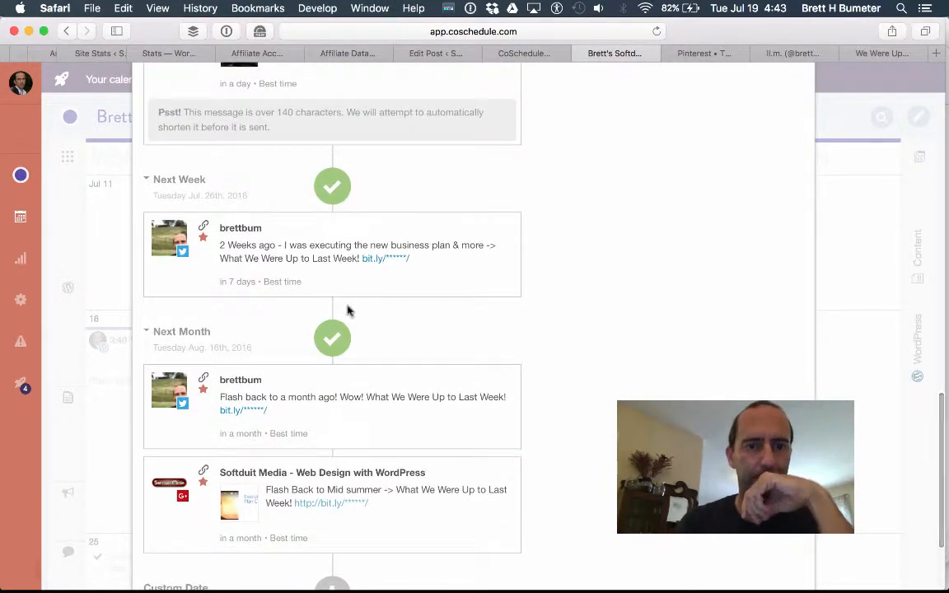
{"action": "scroll", "coordinate": [598, 321], "scroll_direction": "up", "scroll_amount": 2}
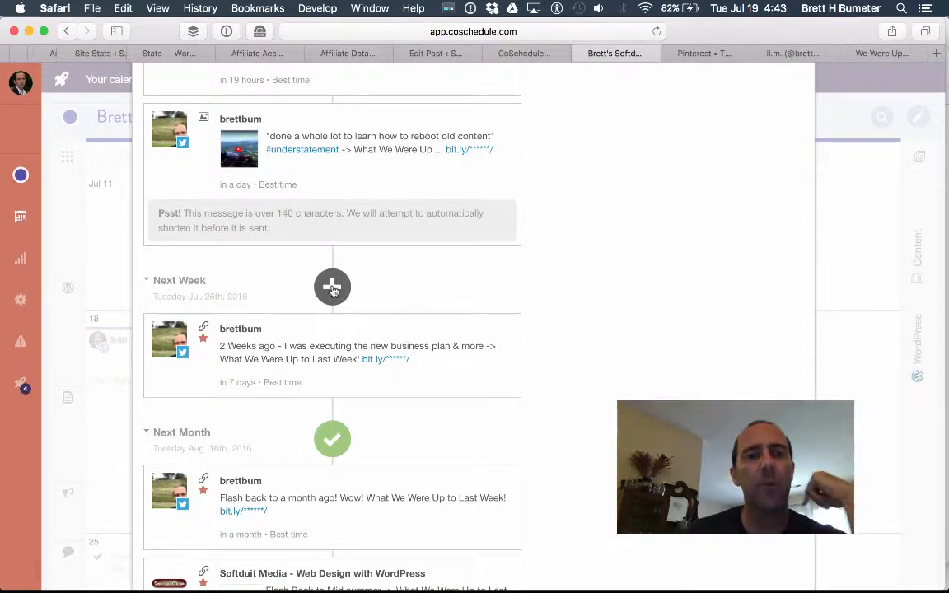
{"action": "left_click", "coordinate": [332, 287]}
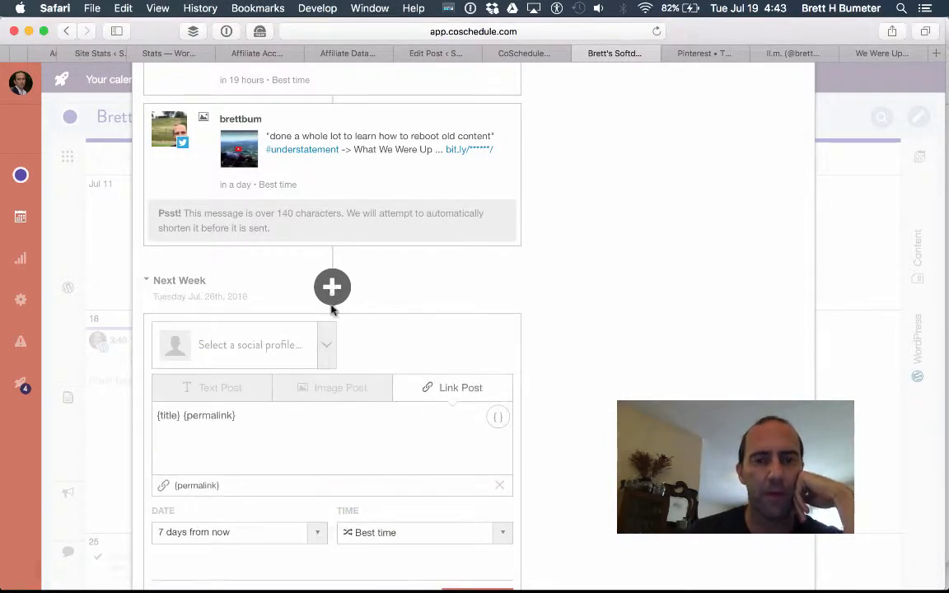
{"action": "left_click", "coordinate": [329, 341]}
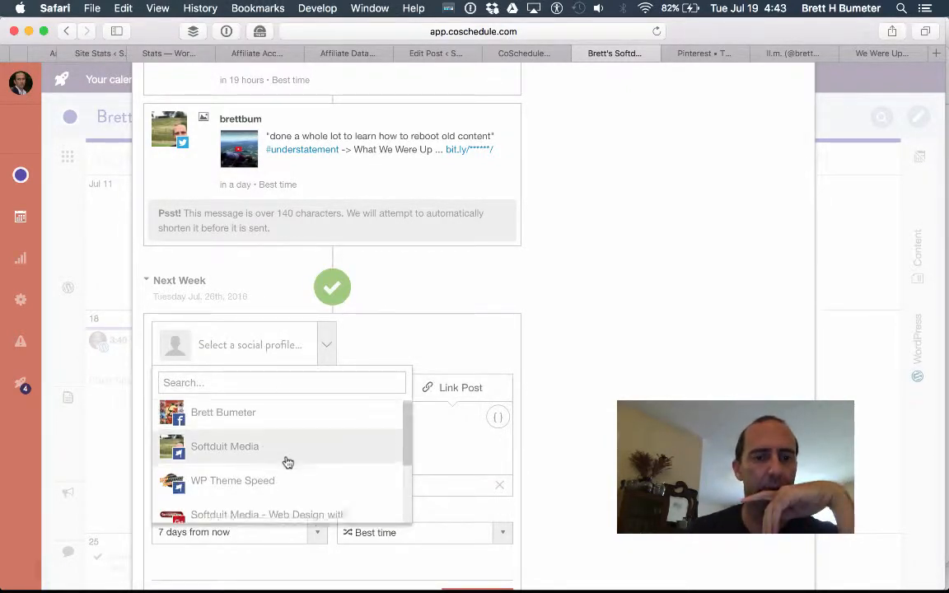
{"action": "scroll", "coordinate": [284, 460], "scroll_direction": "down", "scroll_amount": 3}
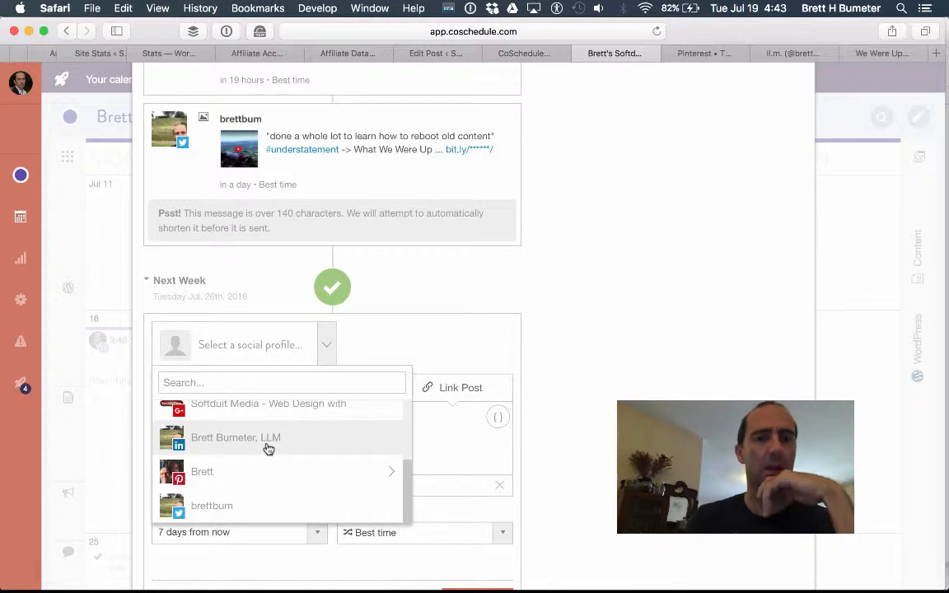
{"action": "left_click", "coordinate": [263, 506]}
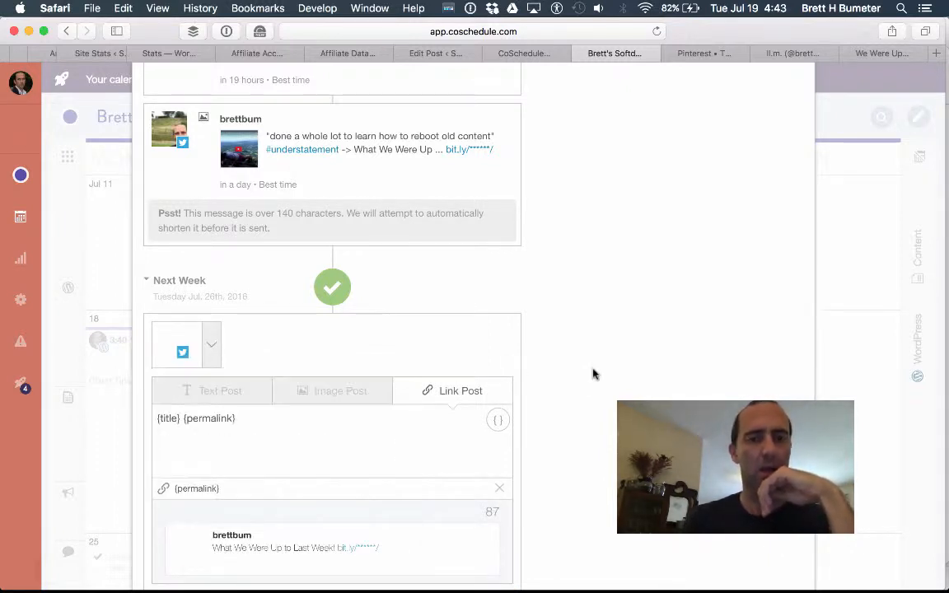
{"action": "left_click", "coordinate": [211, 349]}
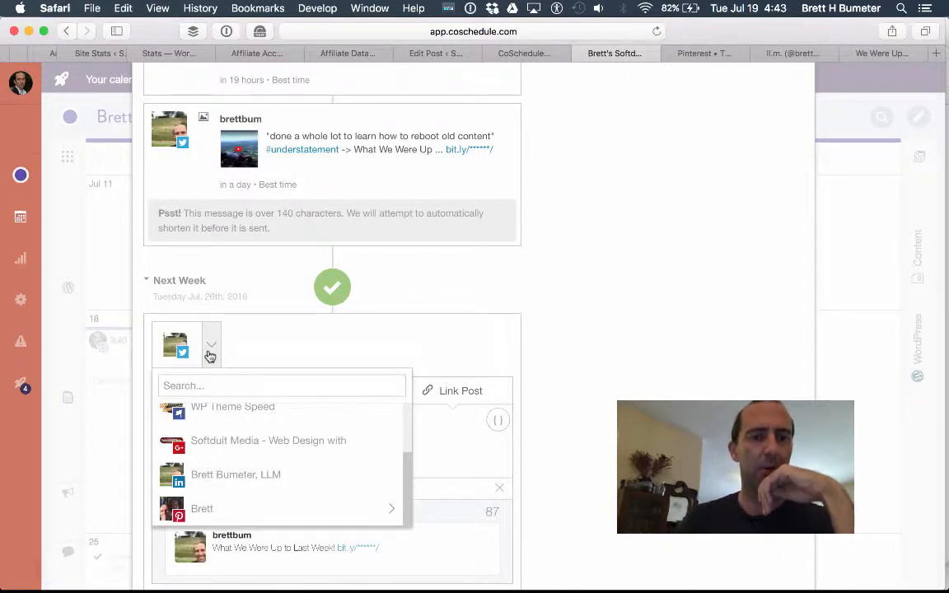
{"action": "left_click", "coordinate": [229, 449]}
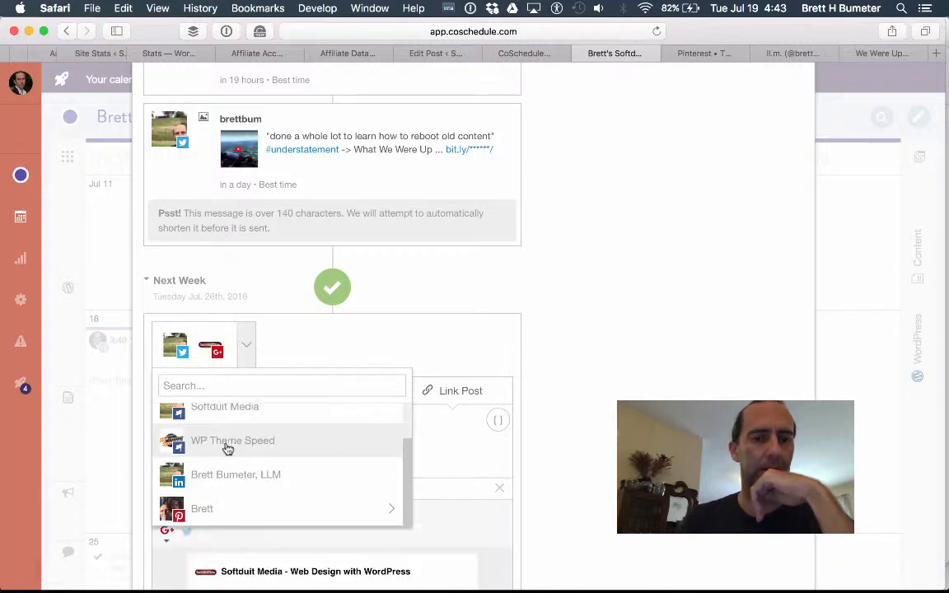
{"action": "left_click", "coordinate": [167, 350]}
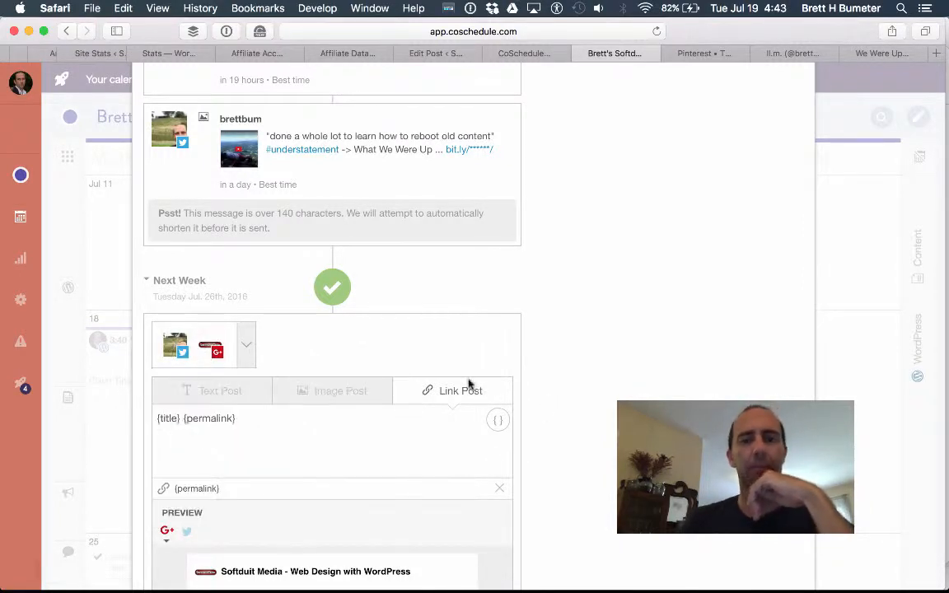
{"action": "left_click", "coordinate": [177, 347]}
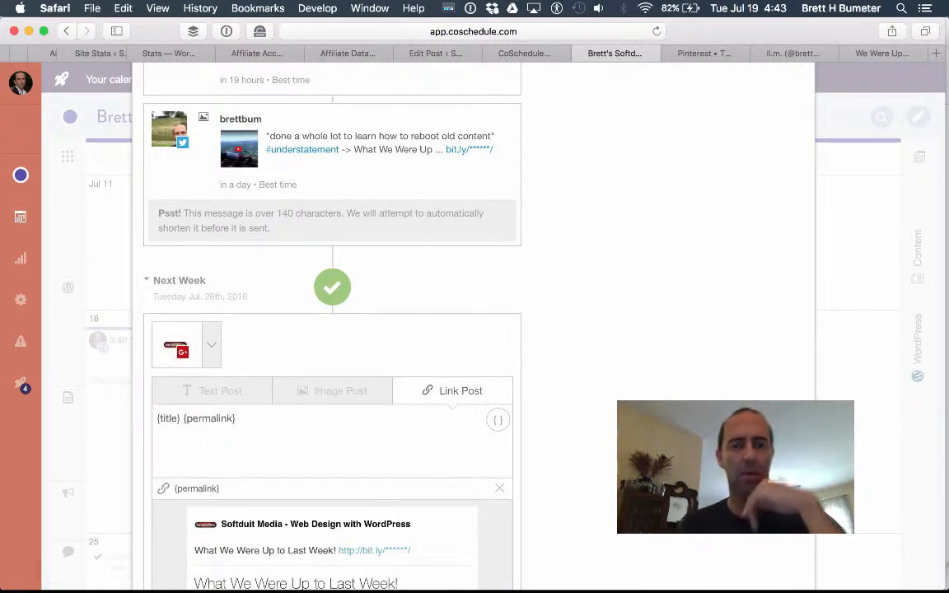
{"action": "scroll", "coordinate": [331, 329], "scroll_direction": "down", "scroll_amount": 10}
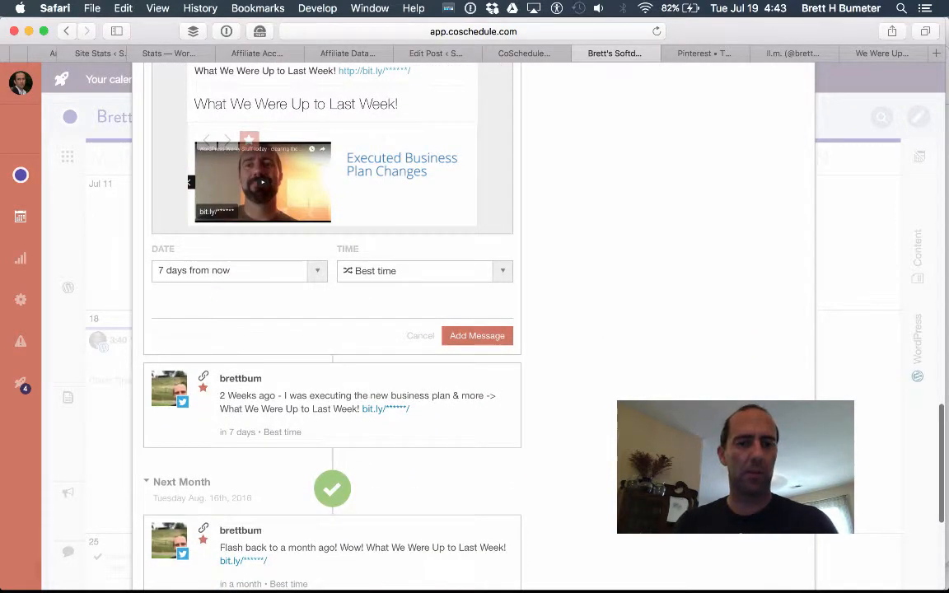
{"action": "scroll", "coordinate": [388, 346], "scroll_direction": "up", "scroll_amount": 5}
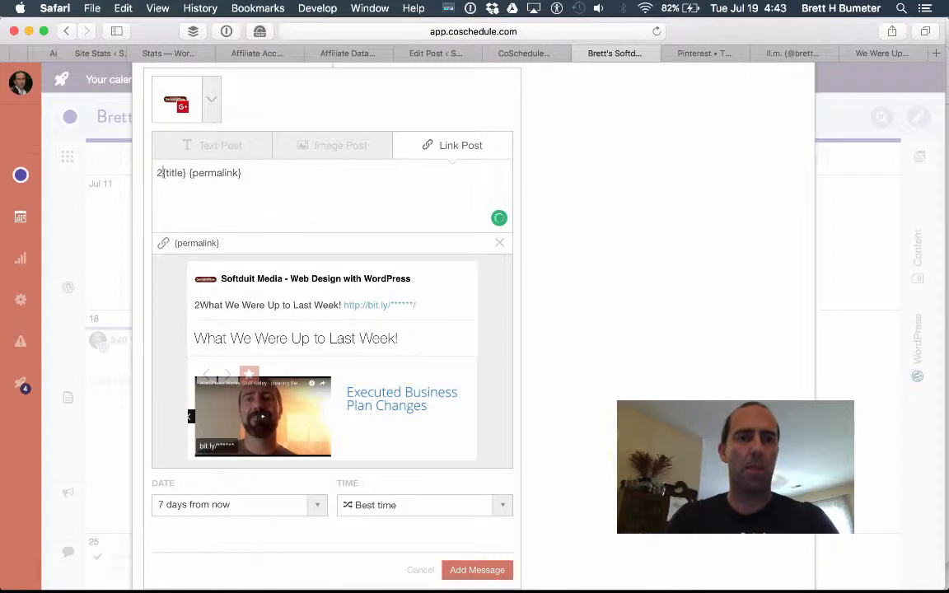
Prefix it with '2 Weeks ago, busy, manic #PRODUCTIVE!!! :)' and add it to the queue.
{"action": "type", "text": "2 Weeks ago"}
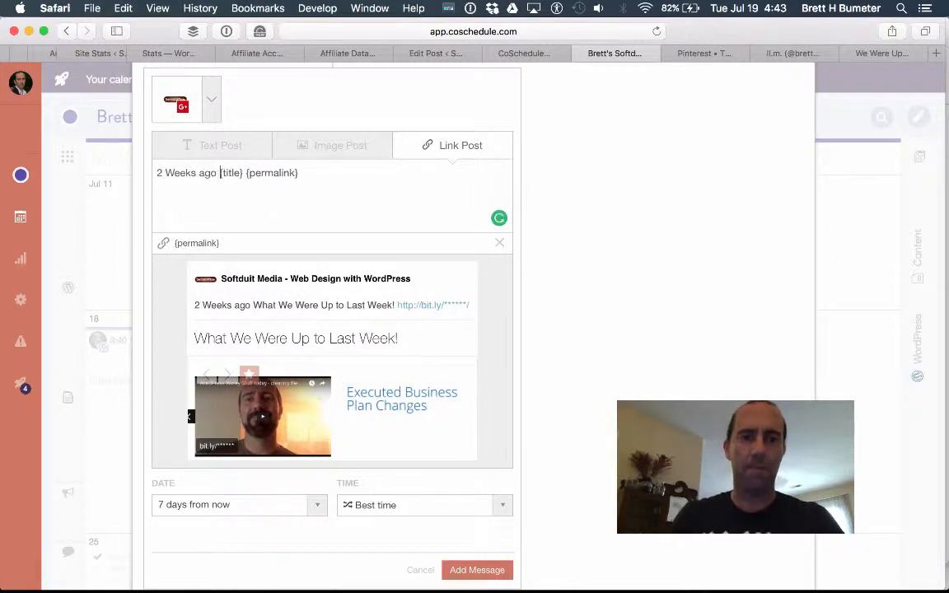
{"action": "key", "text": "BackSpace"}
{"action": "type", "text": ", busy, manic"}
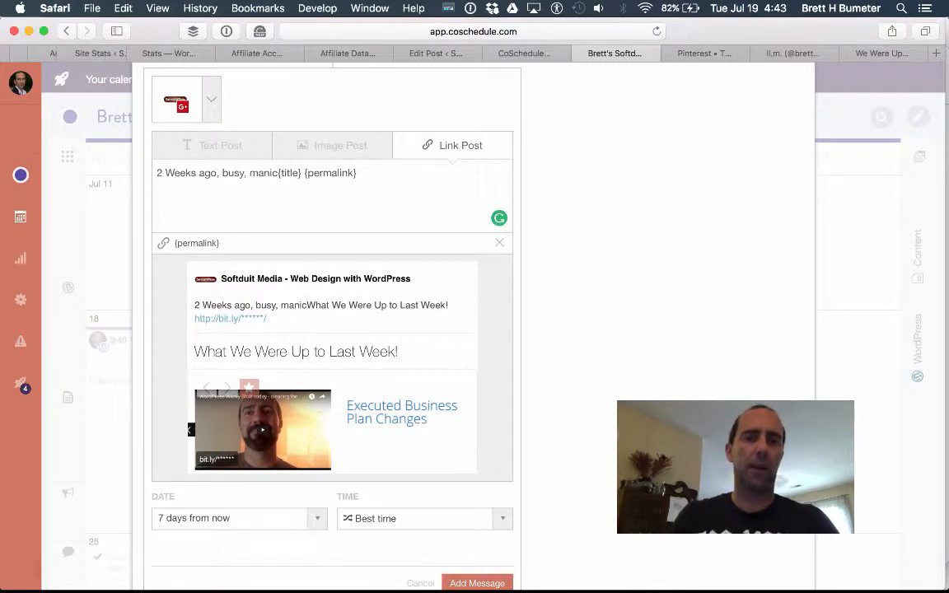
{"action": "type", "text": " #PRODUC"}
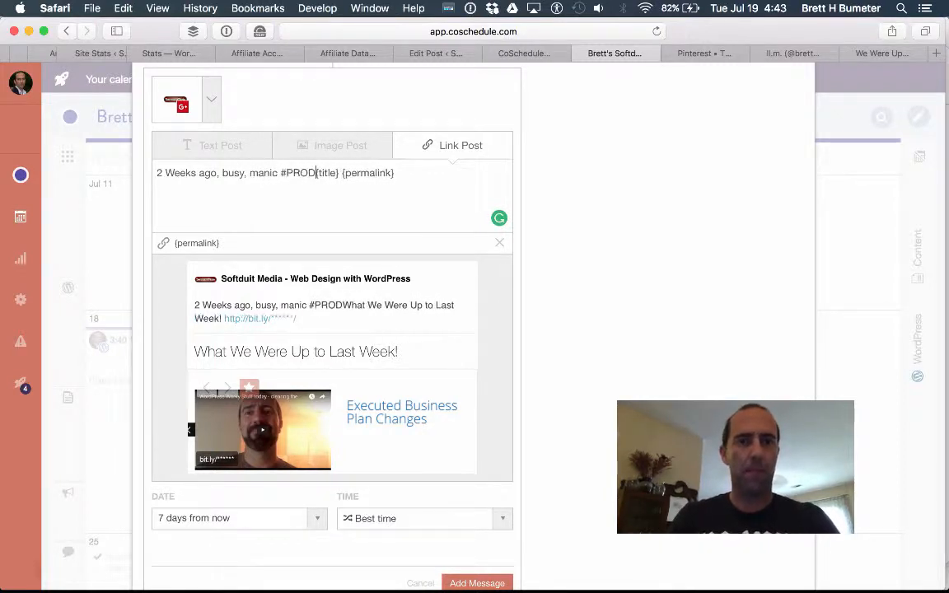
{"action": "type", "text": "TIVE"}
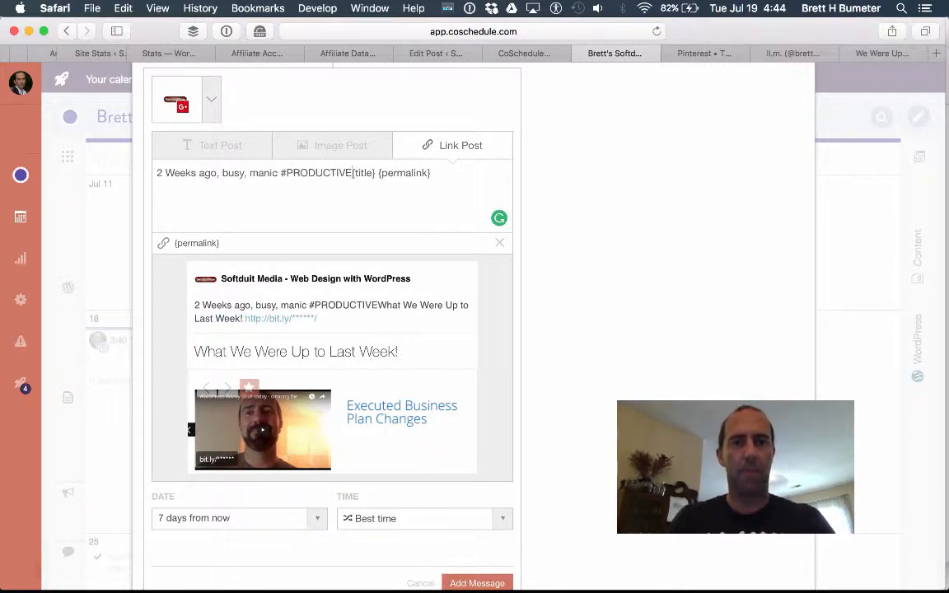
{"action": "type", "text": "!!!"}
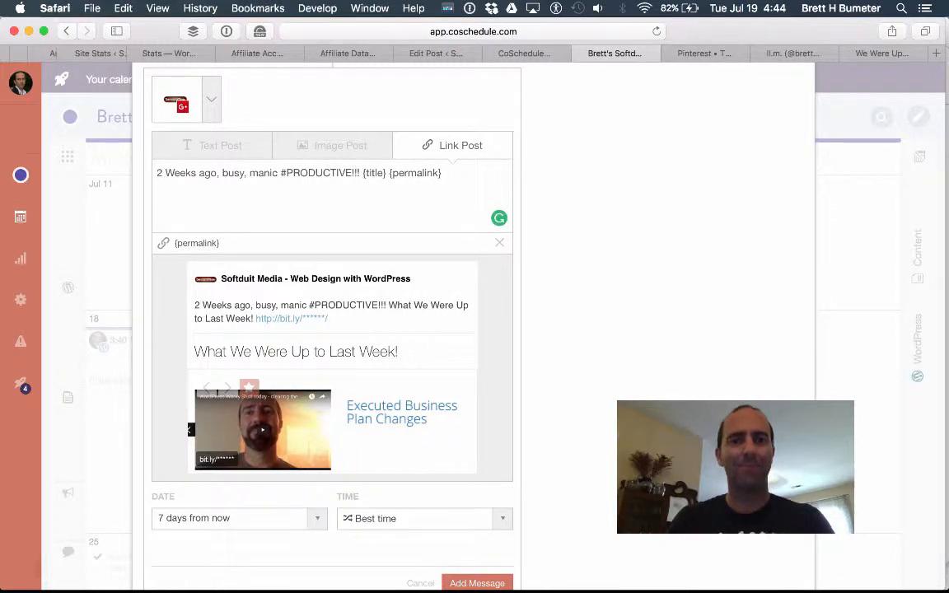
{"action": "type", "text": " :"}
{"action": "scroll", "coordinate": [575, 288], "scroll_direction": "down", "scroll_amount": 4}
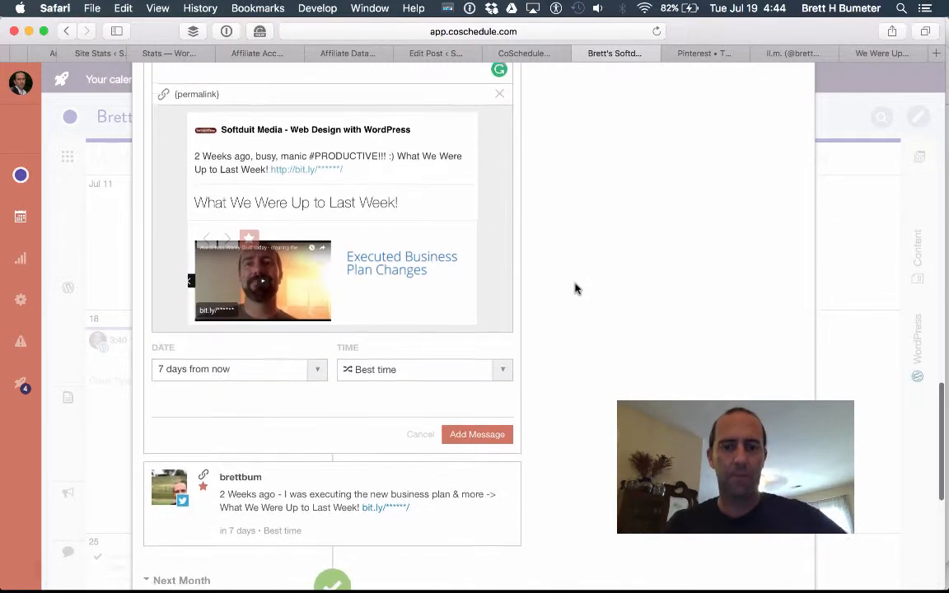
{"action": "left_click", "coordinate": [486, 434]}
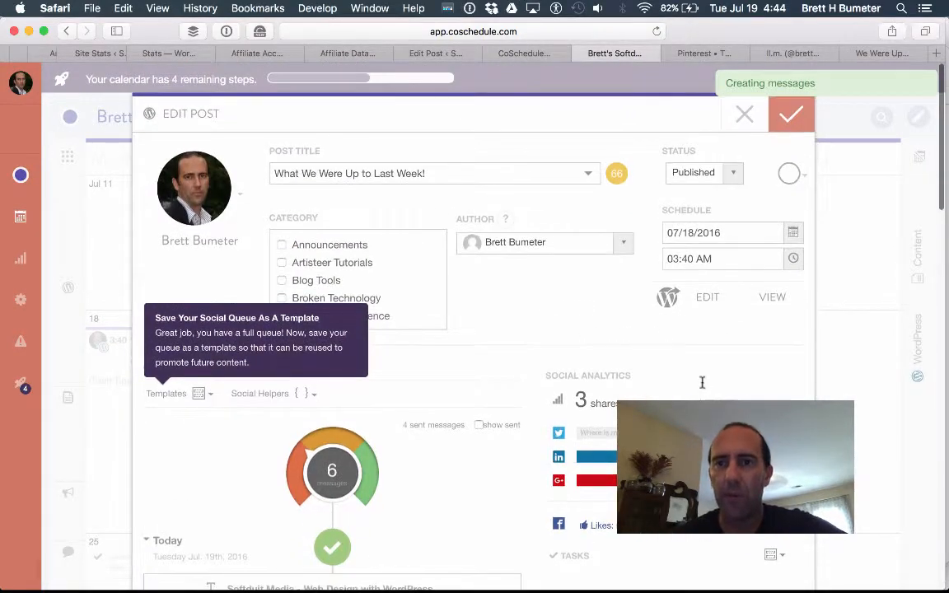
Save the post's social queue and return to the calendar.
{"action": "left_click", "coordinate": [791, 121]}
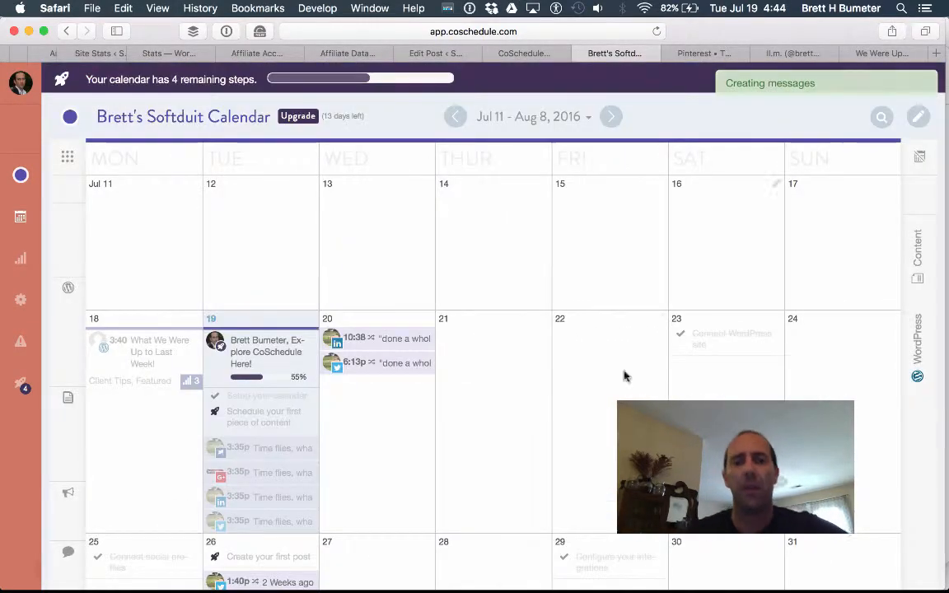
{"action": "scroll", "coordinate": [616, 420], "scroll_direction": "down", "scroll_amount": 3}
{"action": "scroll", "coordinate": [616, 420], "scroll_direction": "down", "scroll_amount": 2}
{"action": "scroll", "coordinate": [616, 420], "scroll_direction": "up", "scroll_amount": 3}
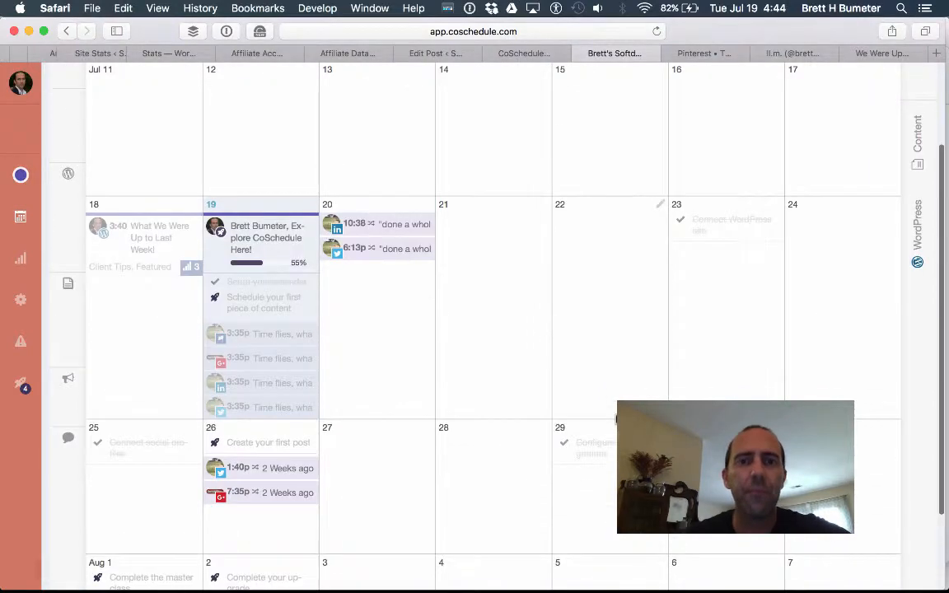
Drag the Google+ '2 Weeks ago' message from July 26 to July 27.
{"action": "scroll", "coordinate": [616, 420], "scroll_direction": "down", "scroll_amount": 2}
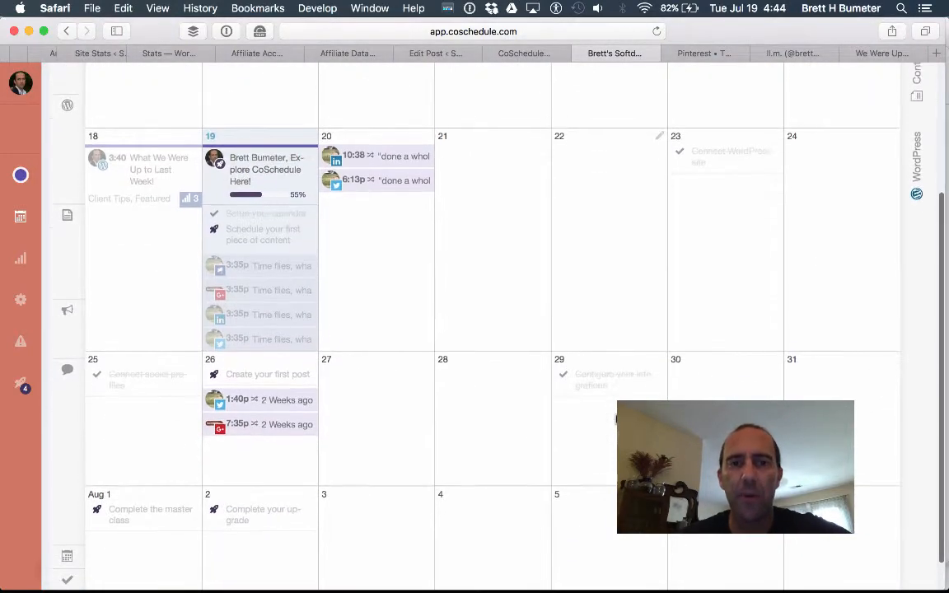
{"action": "scroll", "coordinate": [616, 420], "scroll_direction": "down", "scroll_amount": 1}
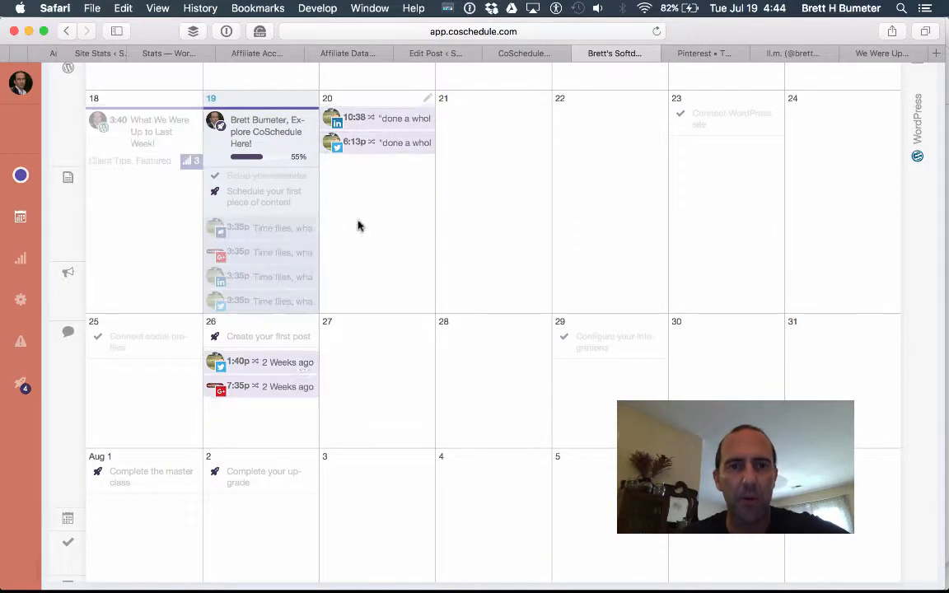
{"action": "scroll", "coordinate": [281, 384], "scroll_direction": "down", "scroll_amount": 1}
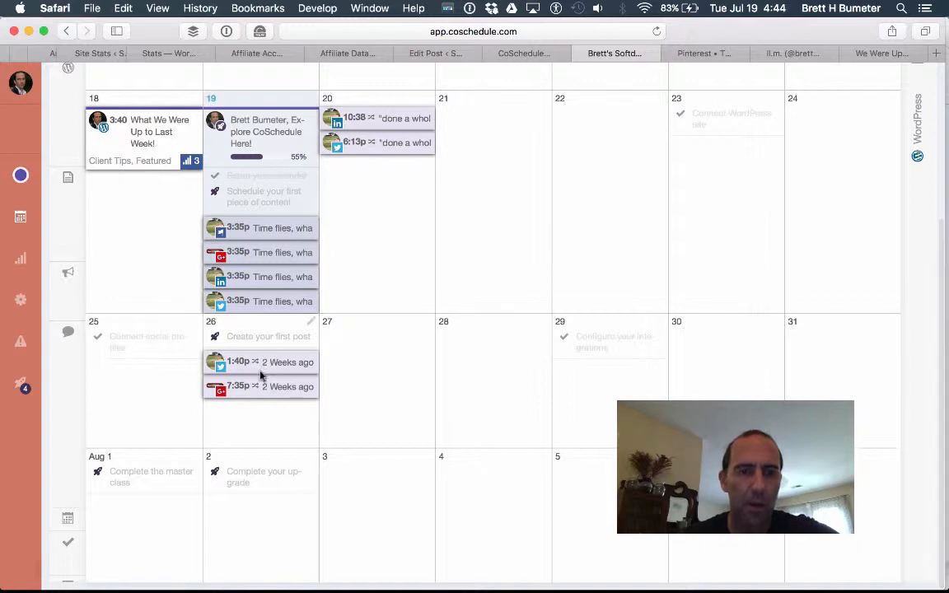
{"action": "left_click_drag", "start_coordinate": [259, 390], "coordinate": [398, 372]}
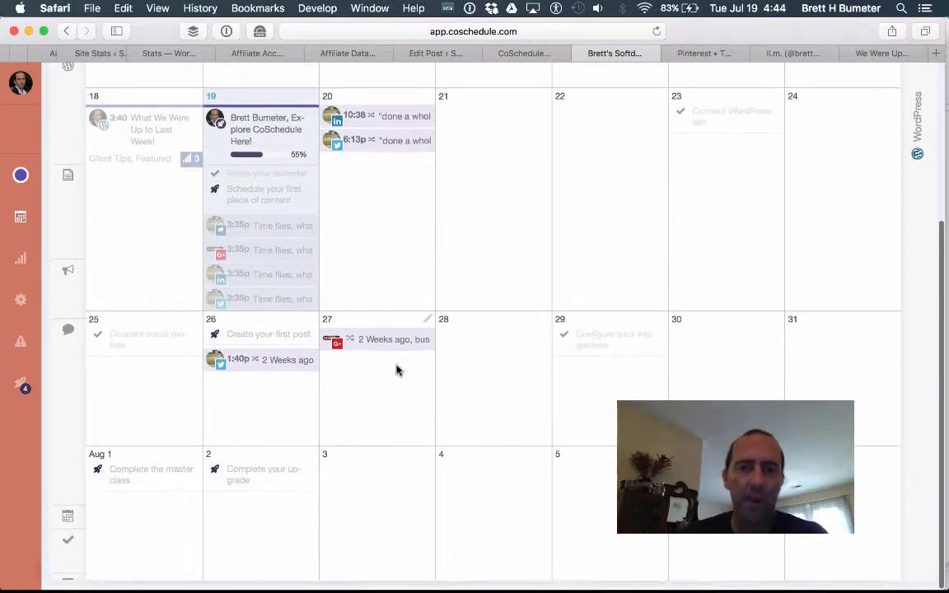
{"action": "scroll", "coordinate": [502, 448], "scroll_direction": "up", "scroll_amount": 5}
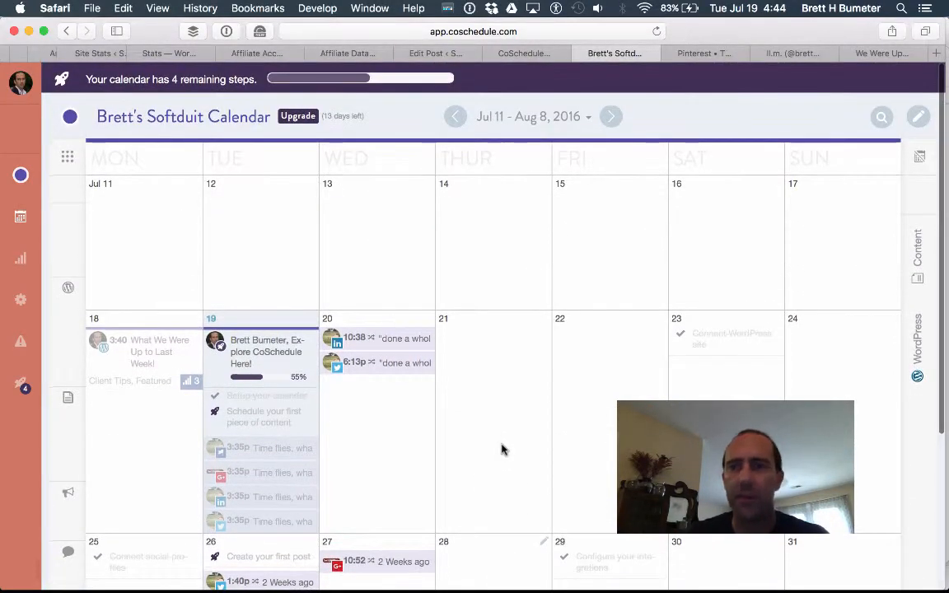
Advance the calendar to Aug 8 – Sep 5, 2016, check Aug 16's Flash back messages, then switch to Camtasia 2.
{"action": "left_click", "coordinate": [610, 118]}
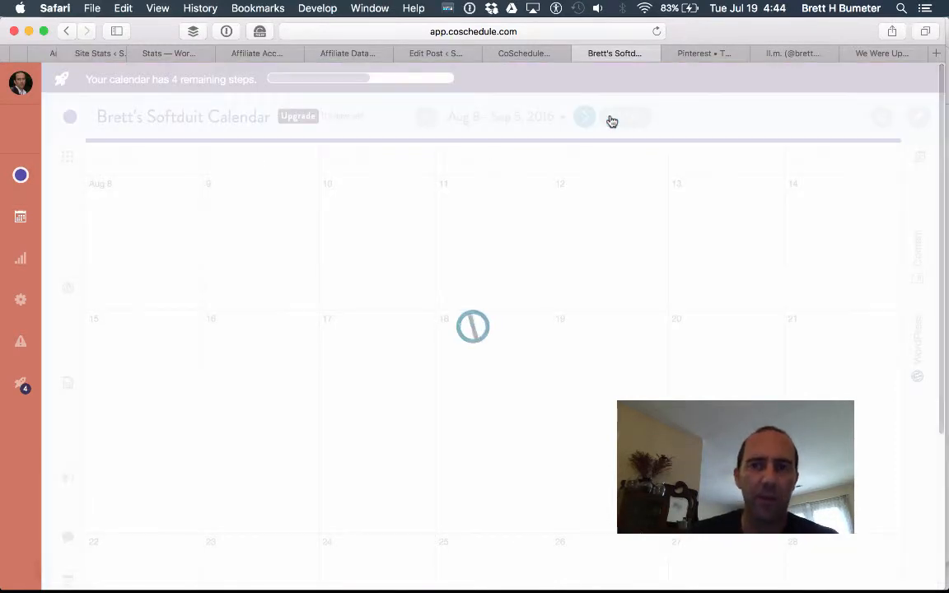
{"action": "scroll", "coordinate": [572, 398], "scroll_direction": "down", "scroll_amount": 3}
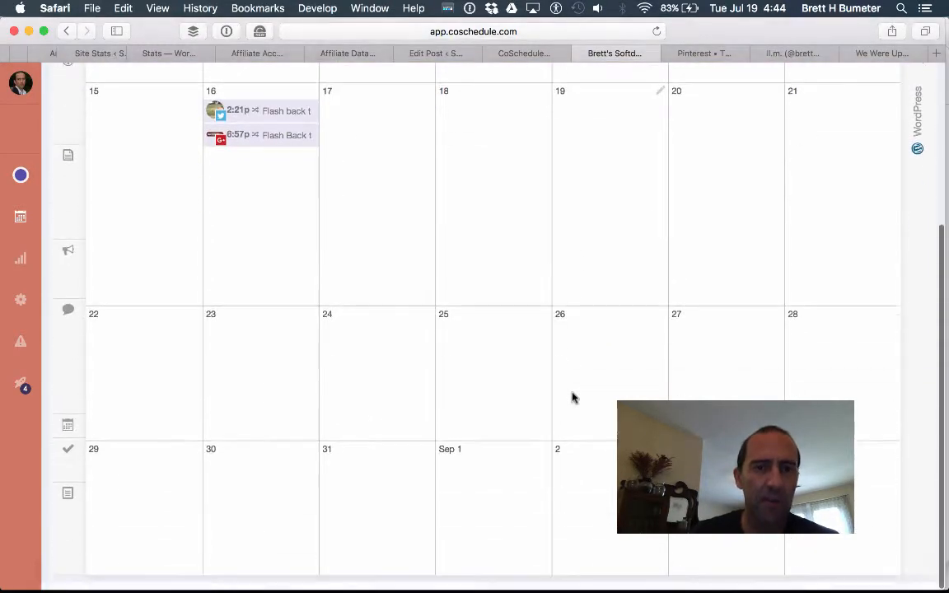
{"action": "scroll", "coordinate": [572, 396], "scroll_direction": "up", "scroll_amount": 3}
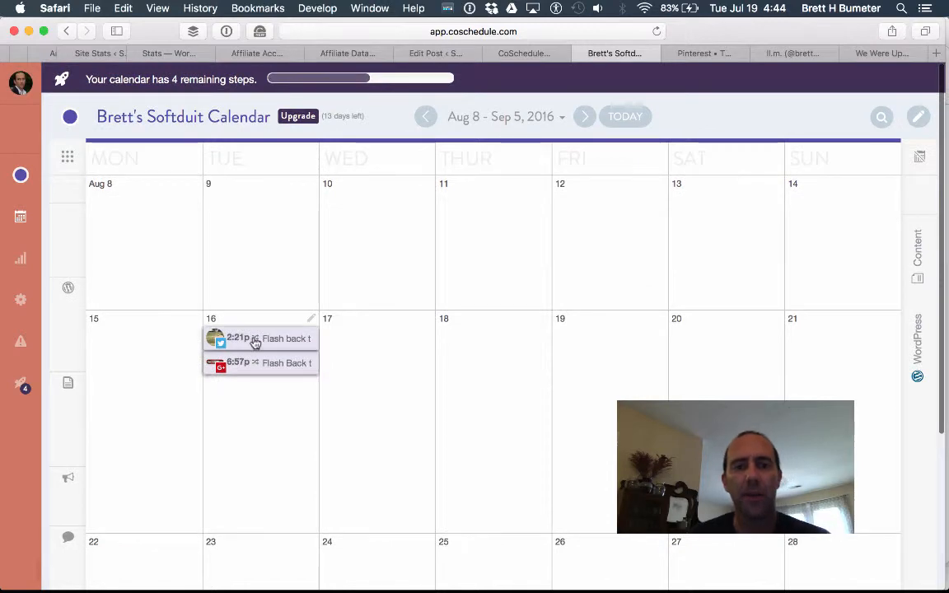
{"action": "scroll", "coordinate": [614, 357], "scroll_direction": "down", "scroll_amount": 3}
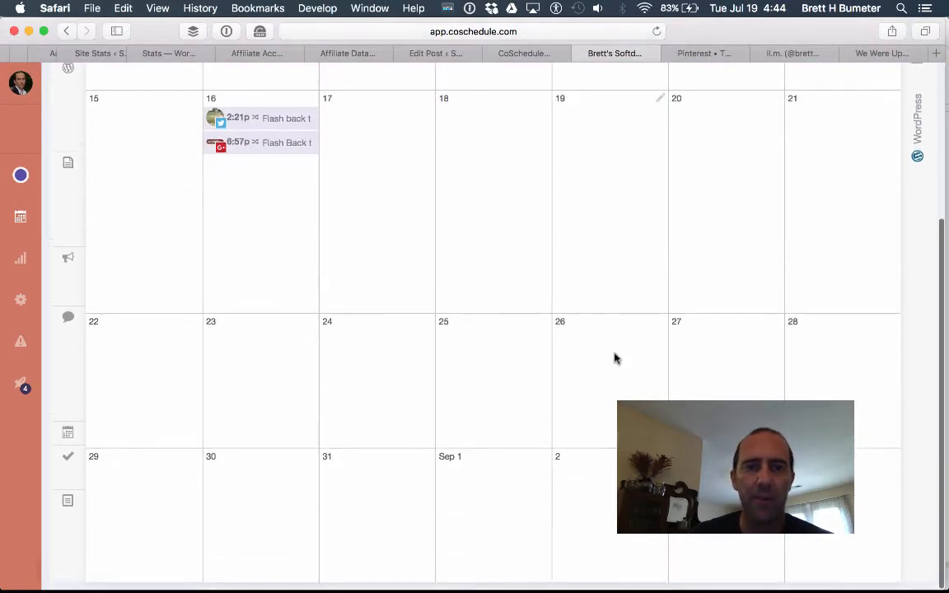
{"action": "scroll", "coordinate": [614, 358], "scroll_direction": "up", "scroll_amount": 5}
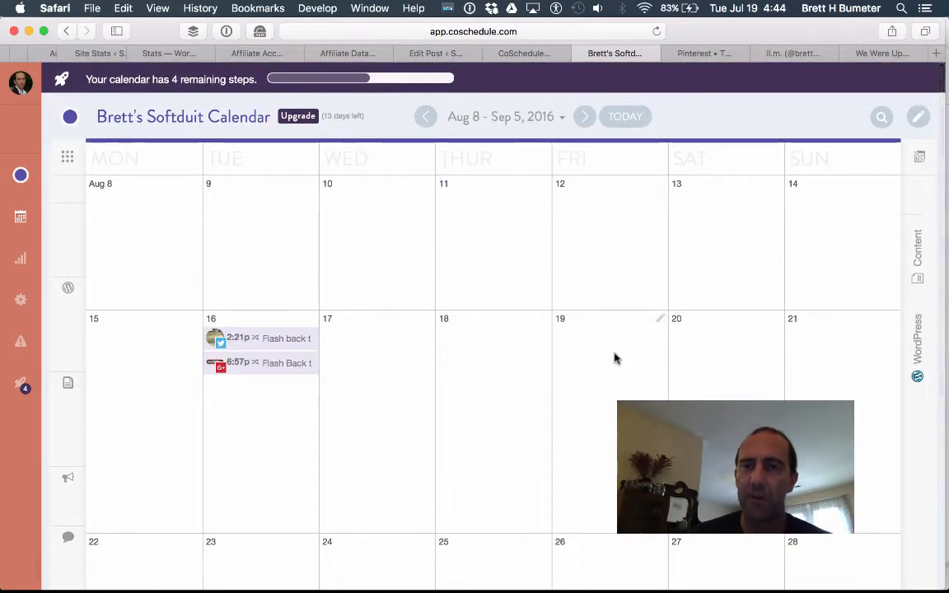
{"action": "mouse_move", "coordinate": [427, 590]}
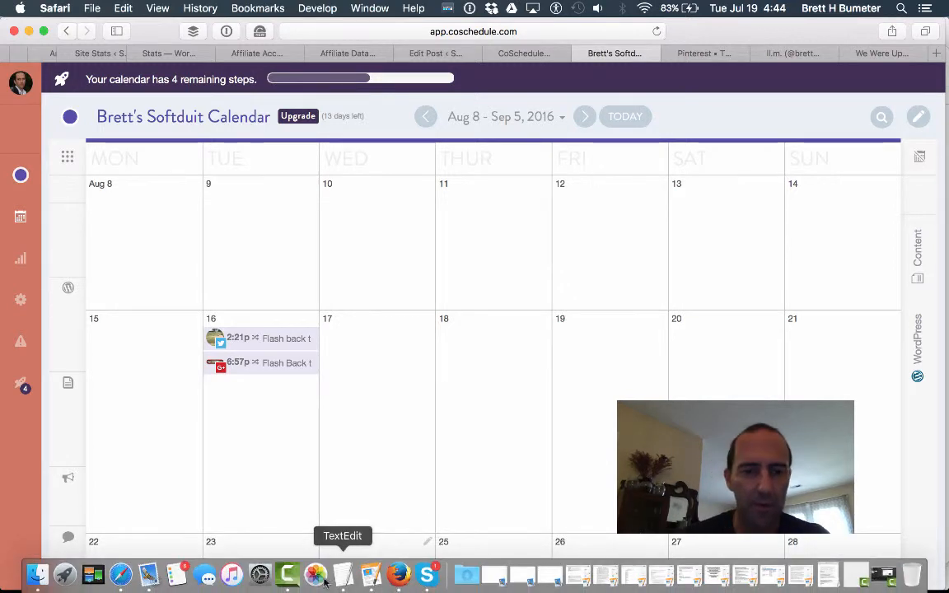
{"action": "left_click", "coordinate": [286, 577]}
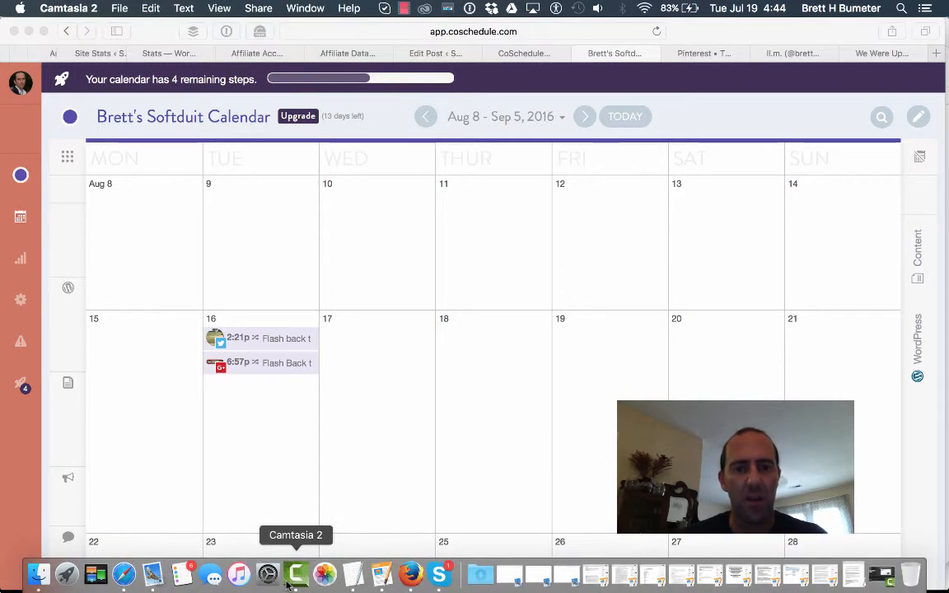